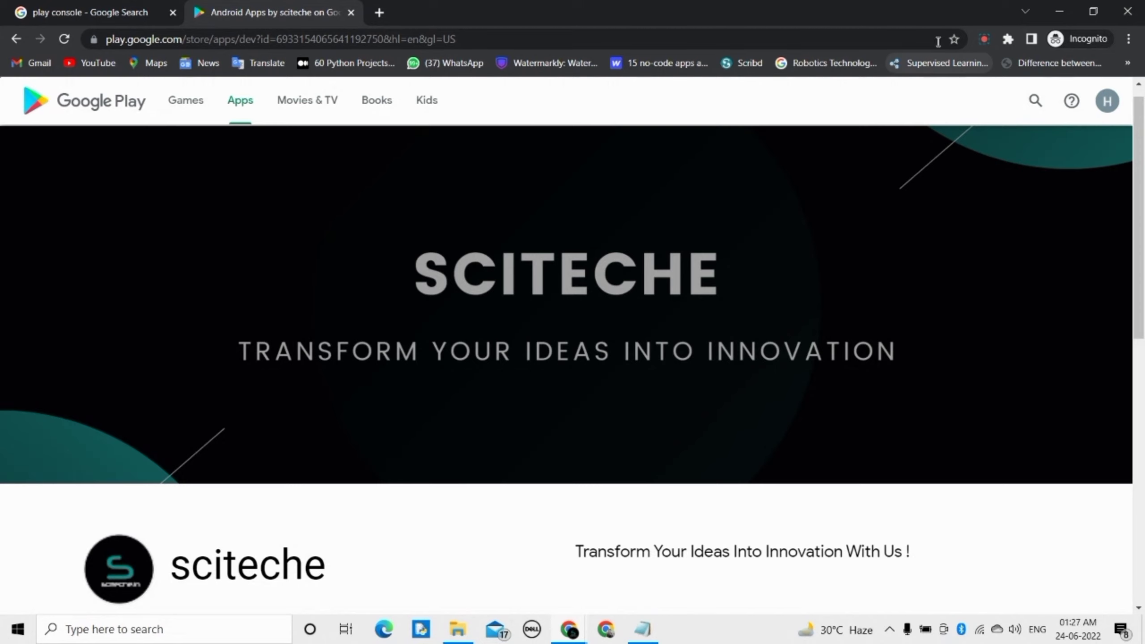
- Open the Google Play Console about page from the search results, then minimize the incognito browser
click(2, 4)
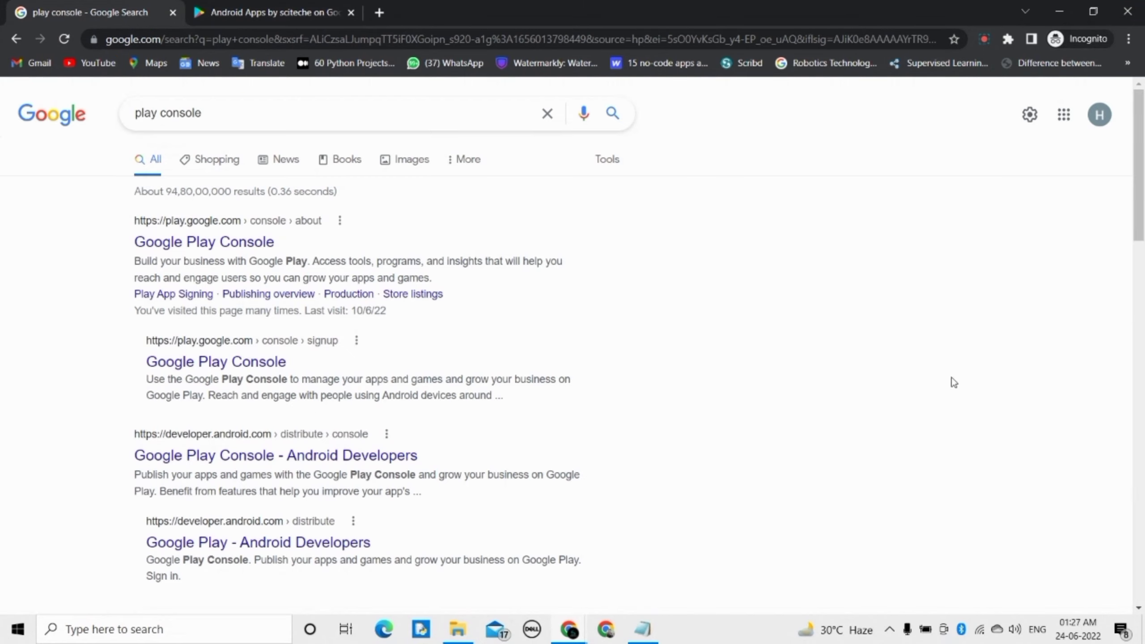
click(264, 248)
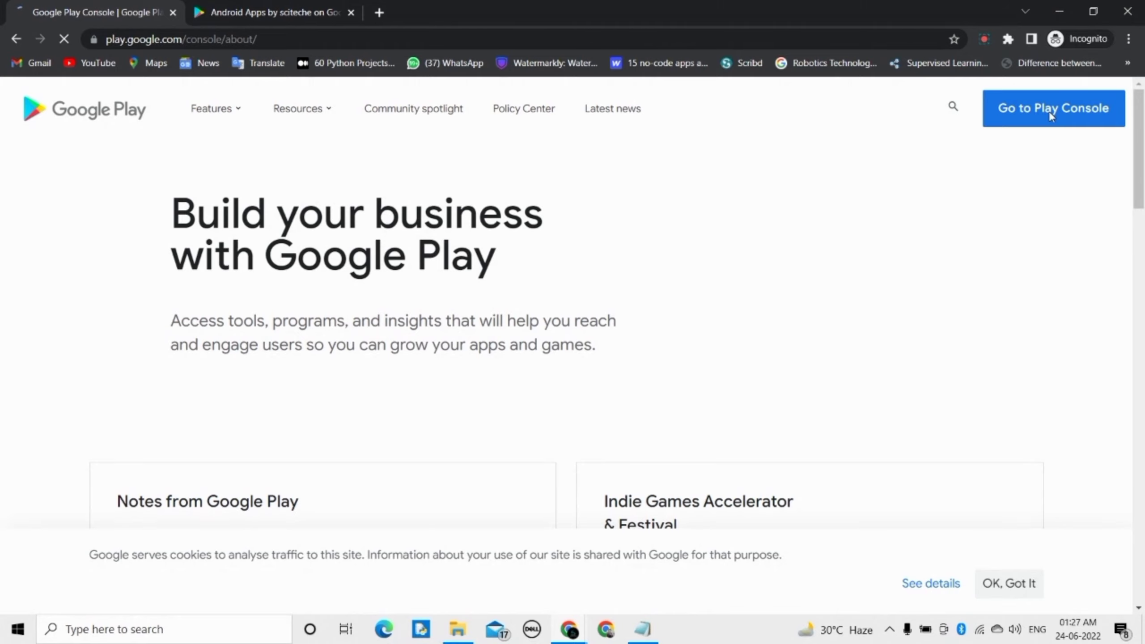
click(1058, 6)
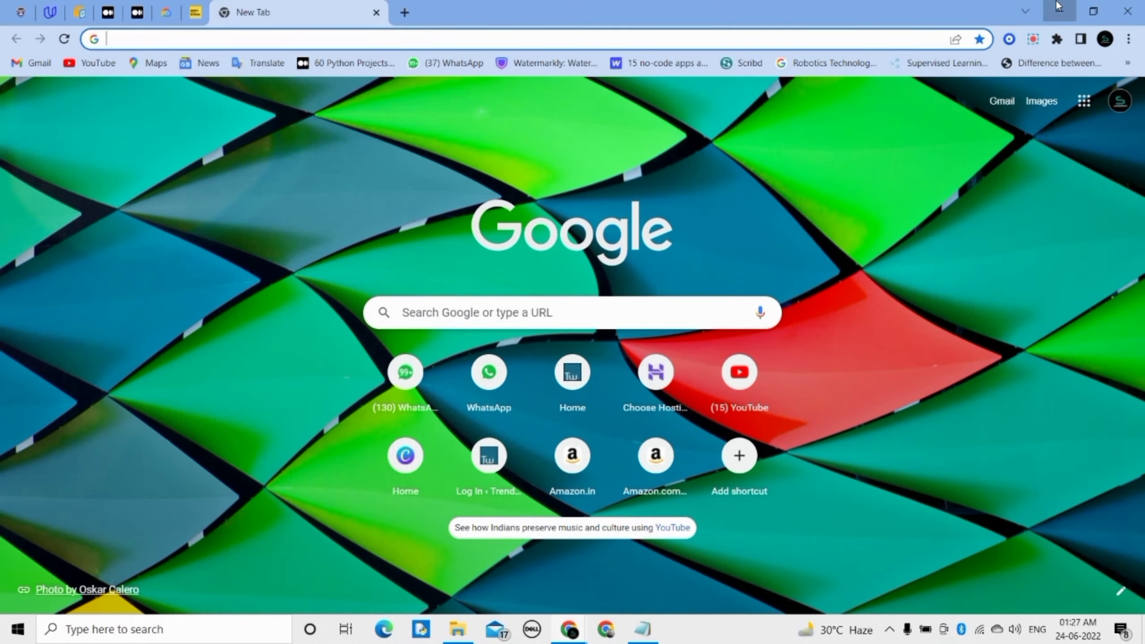
- Minimize Chrome, confirm app-release.aab is in the release folder, then minimize File Explorer
click(1058, 5)
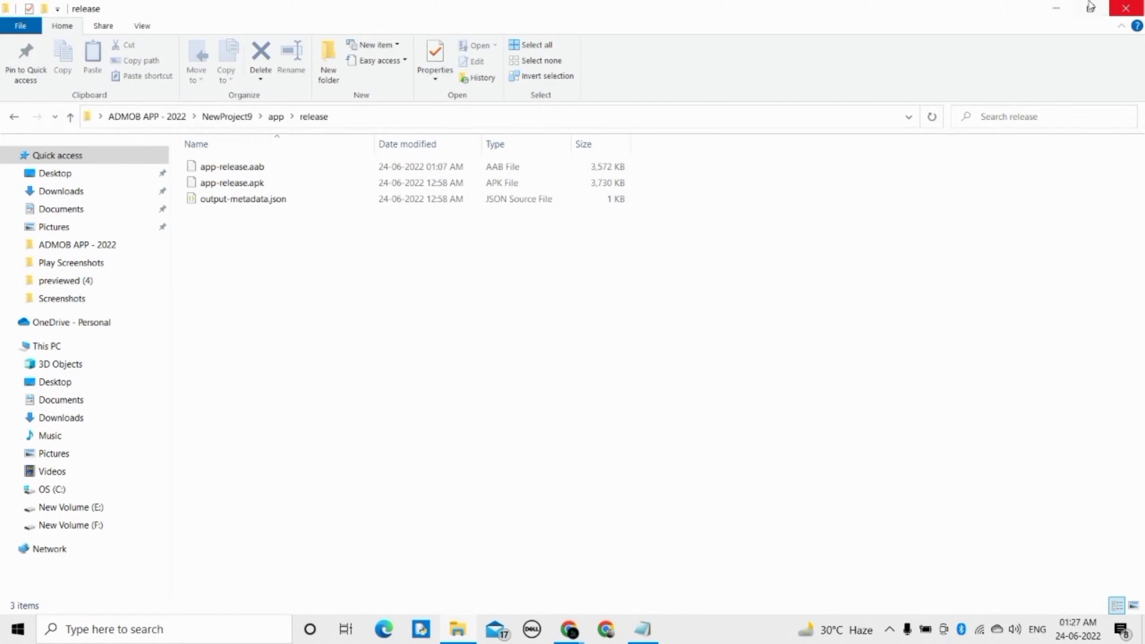
click(1055, 8)
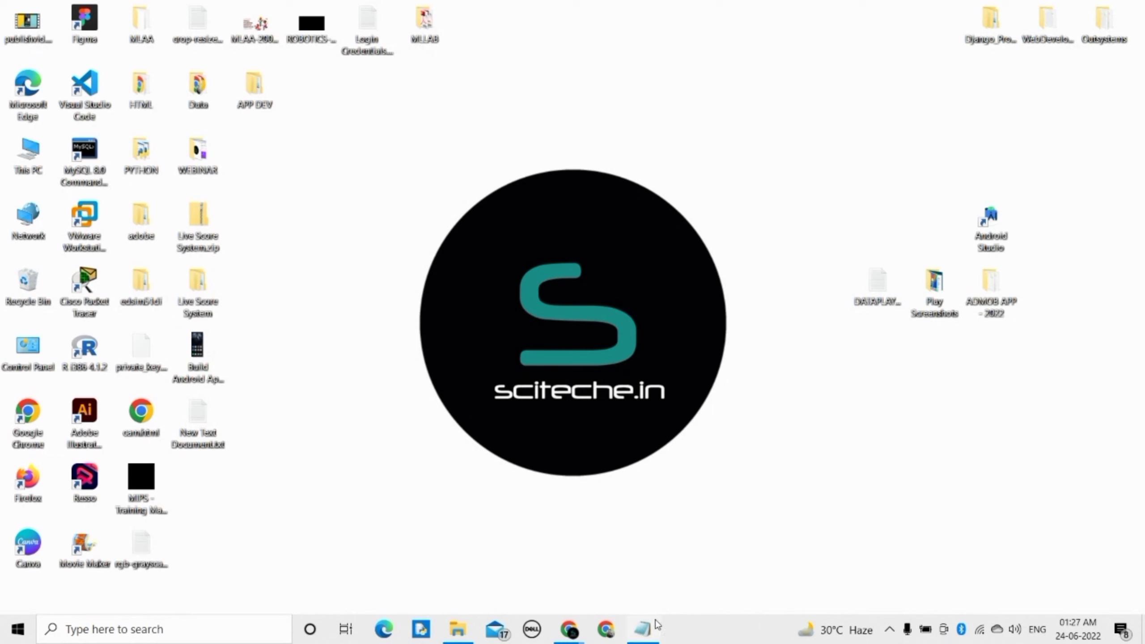
click(635, 578)
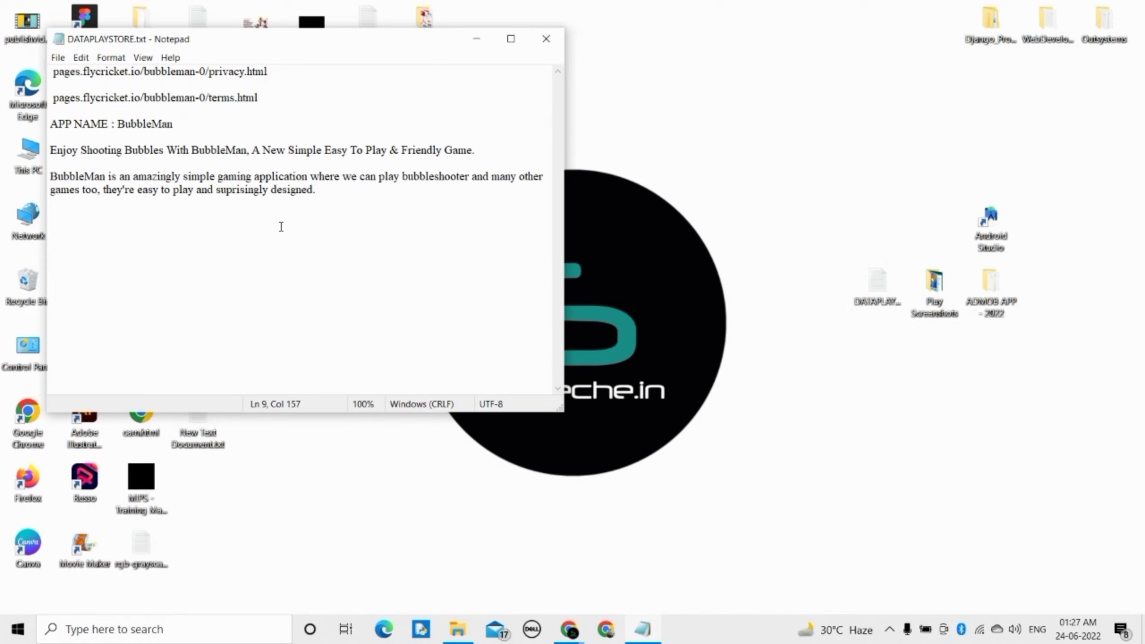
click(485, 45)
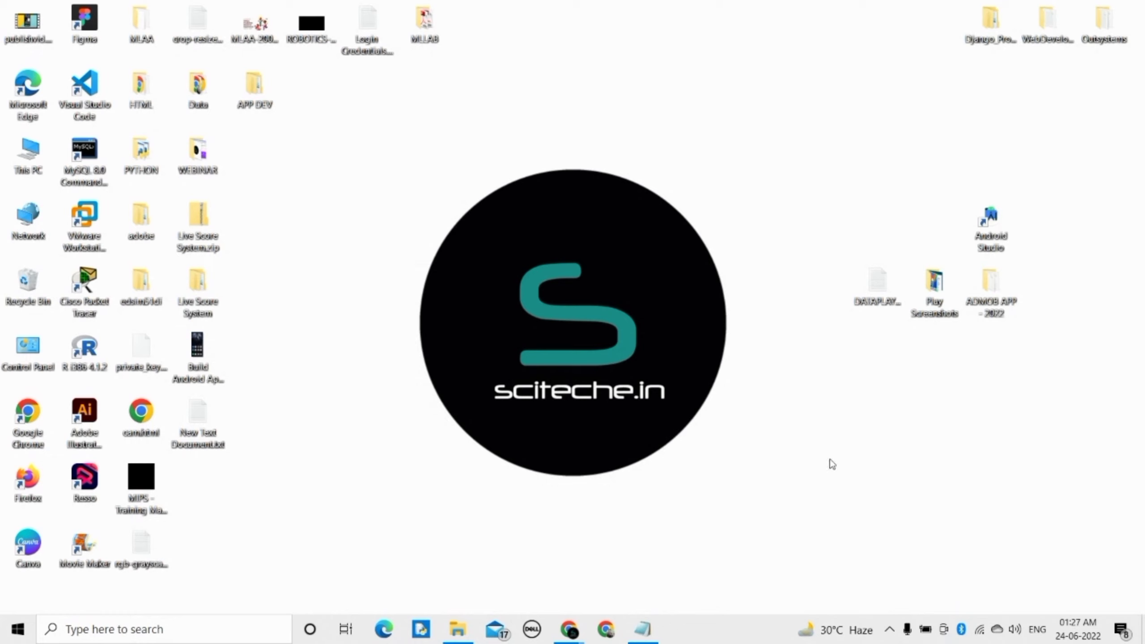
mouse_move(569, 629)
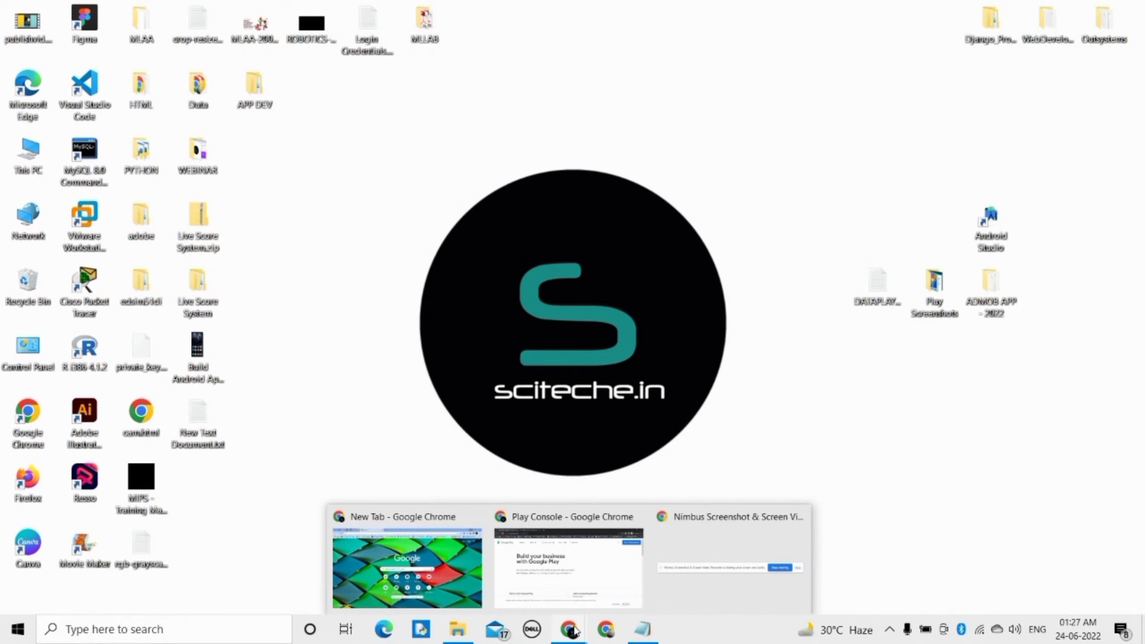
- Enter the developer account's All apps list and start a new app
click(569, 582)
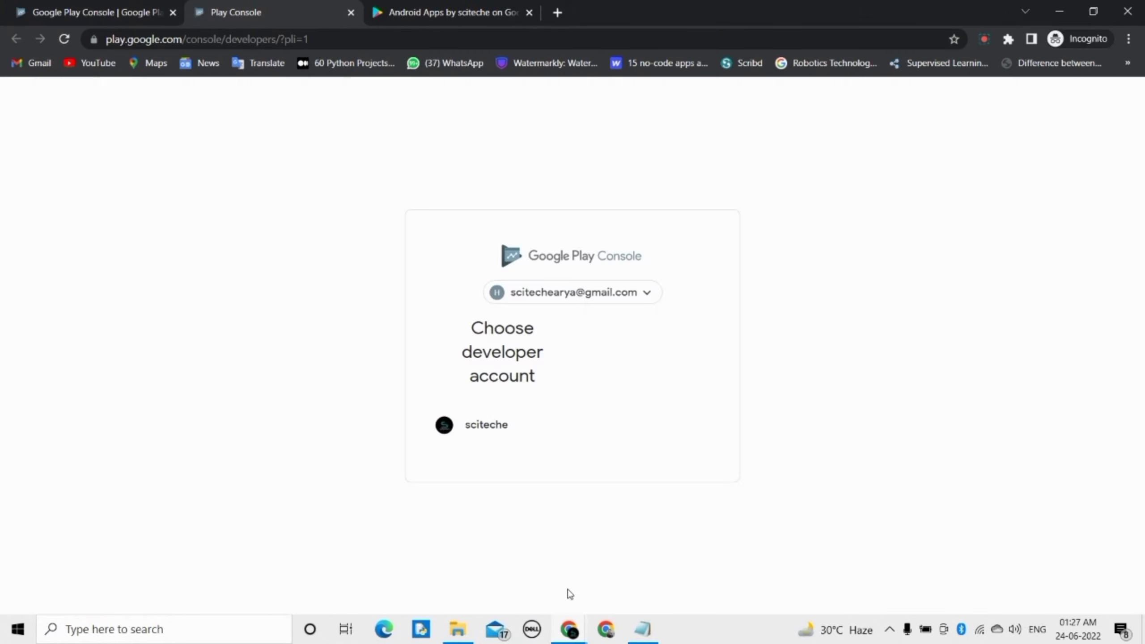
click(477, 431)
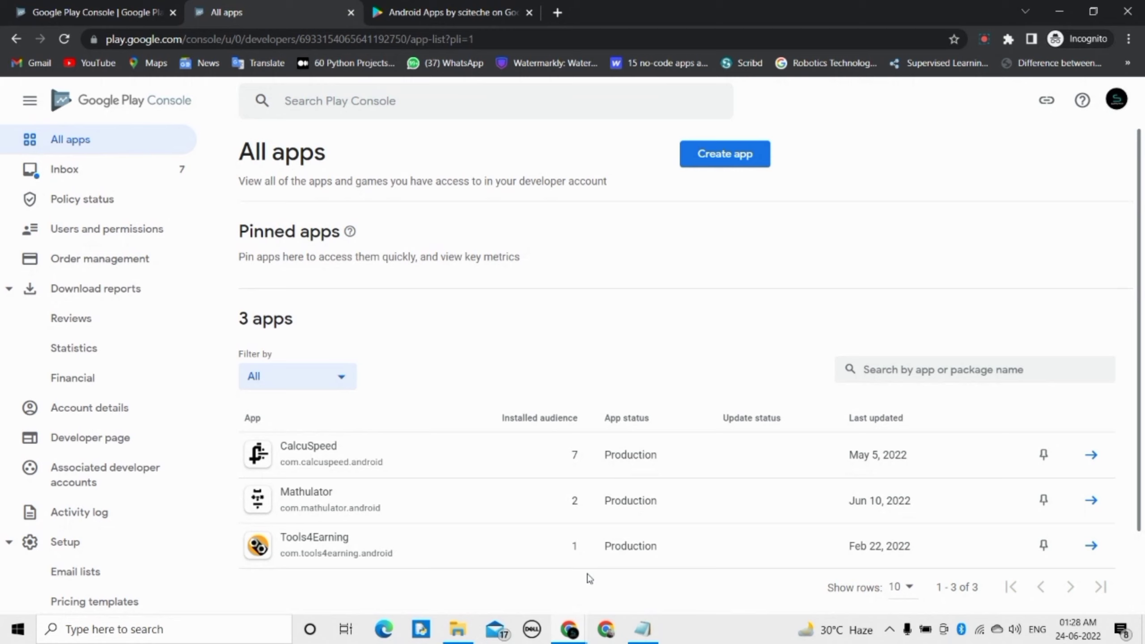
click(738, 153)
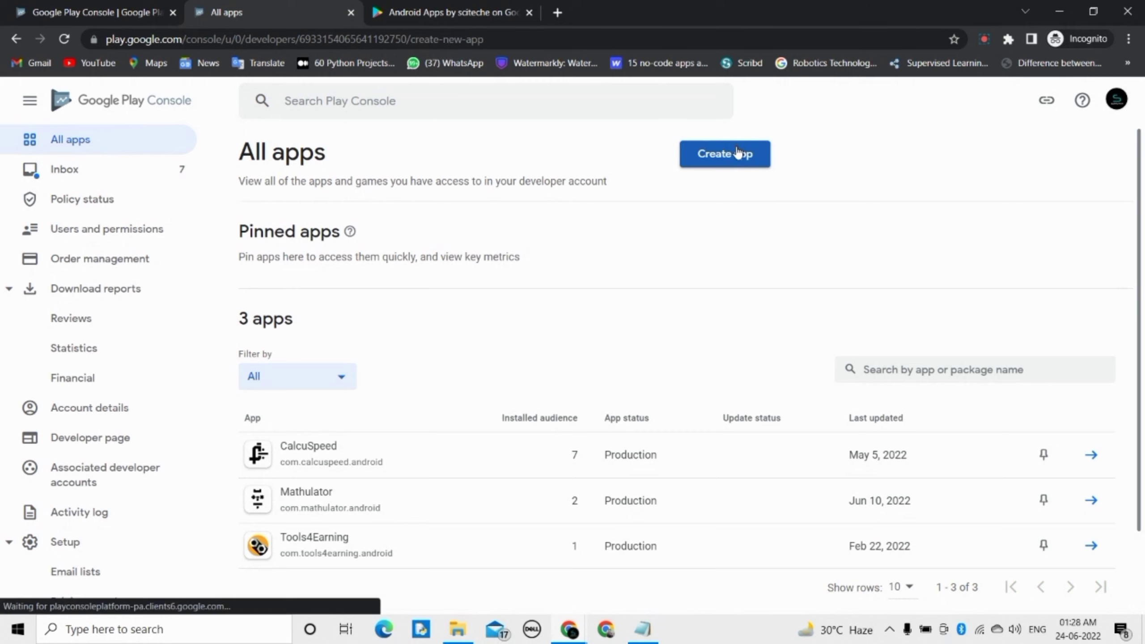
- Copy BubbleMan from the Notepad notes and paste it as the App name
click(635, 238)
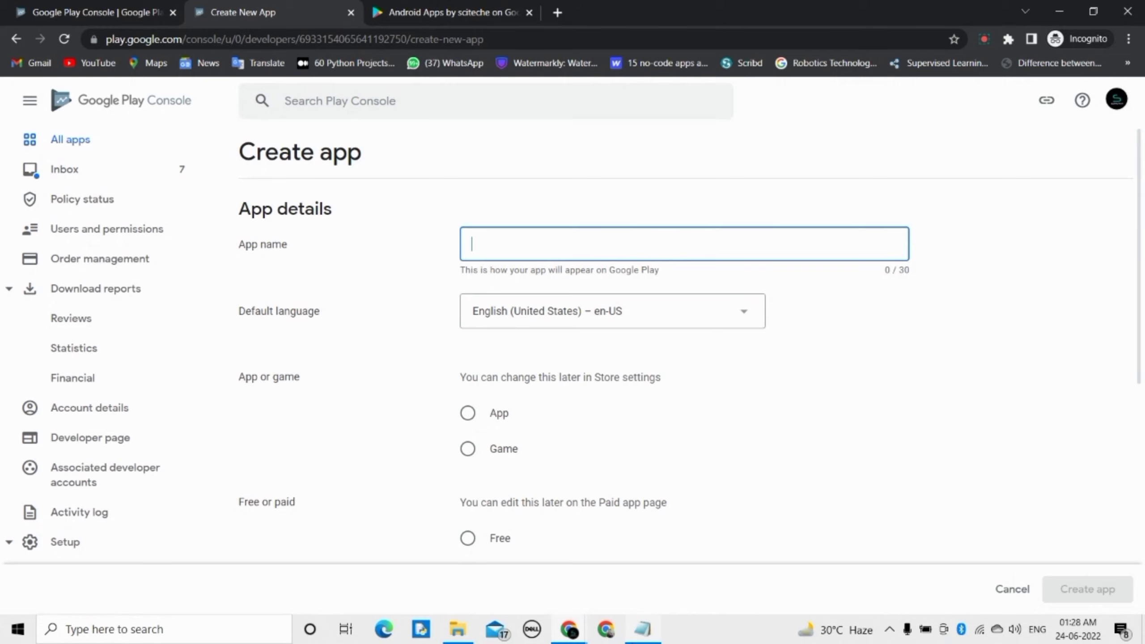
mouse_move(642, 629)
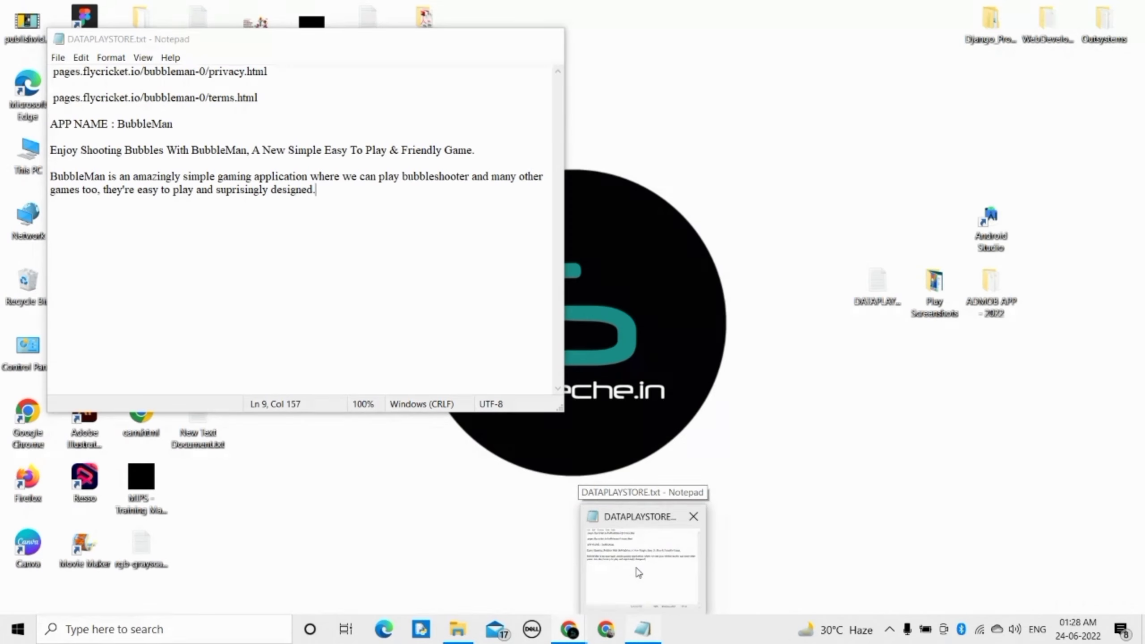
click(638, 573)
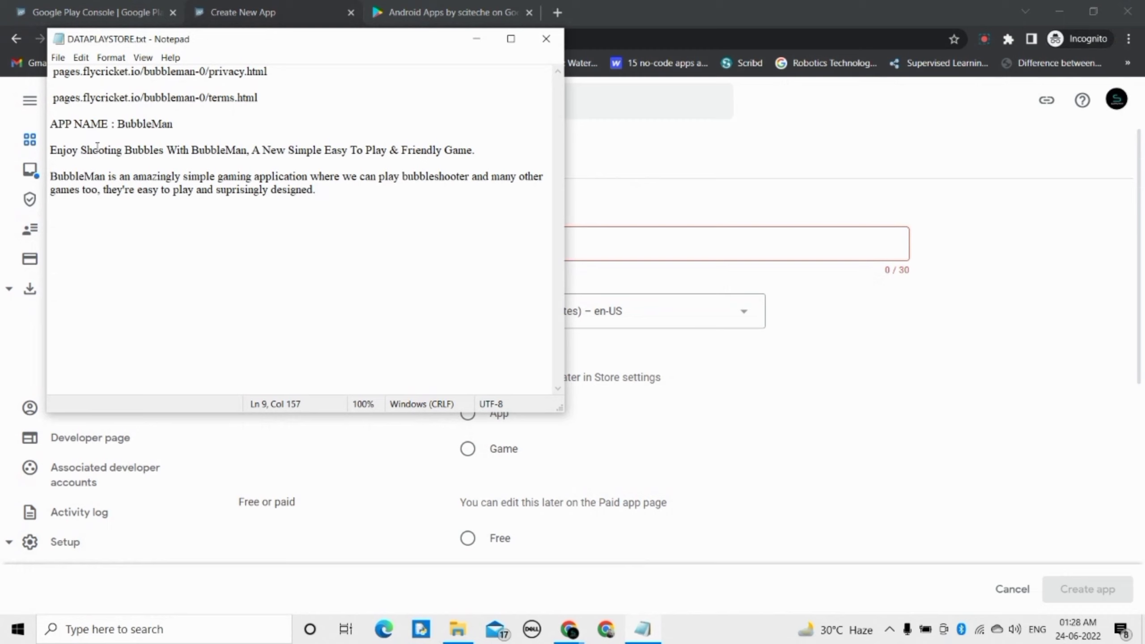
click(118, 123)
drag(118, 124, 183, 132)
key(ctrl+c)
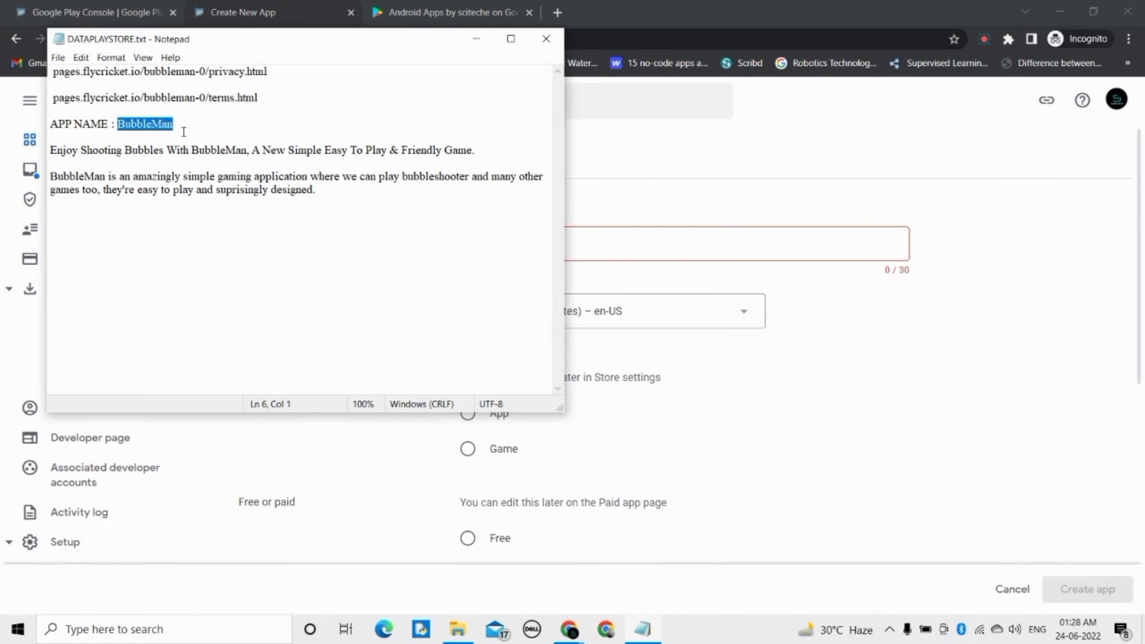
click(664, 243)
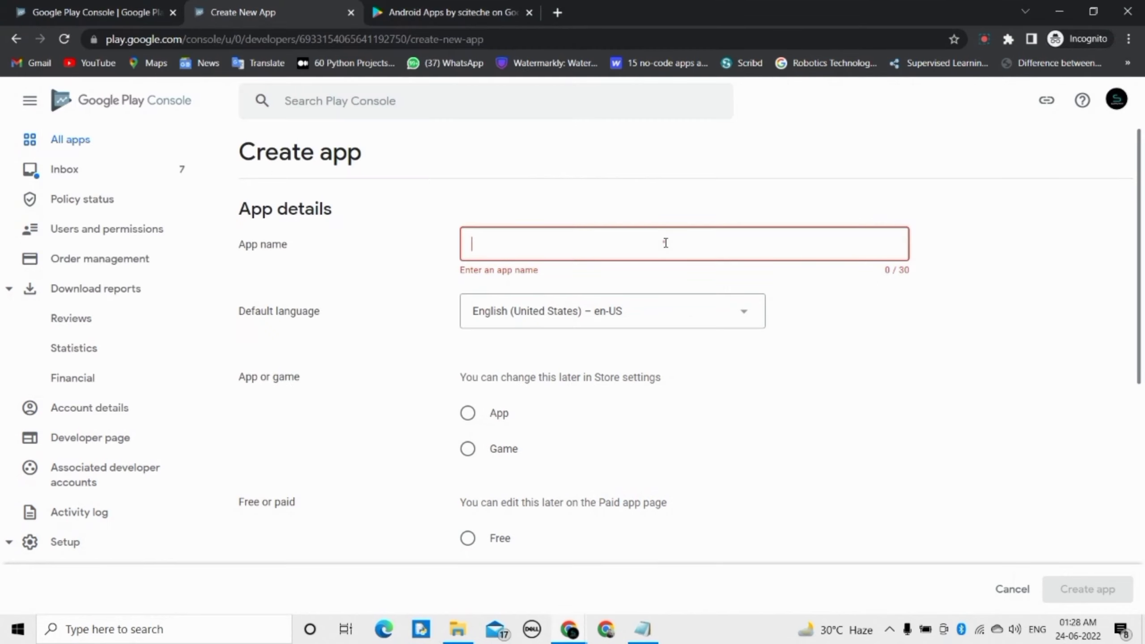
key(ctrl+v)
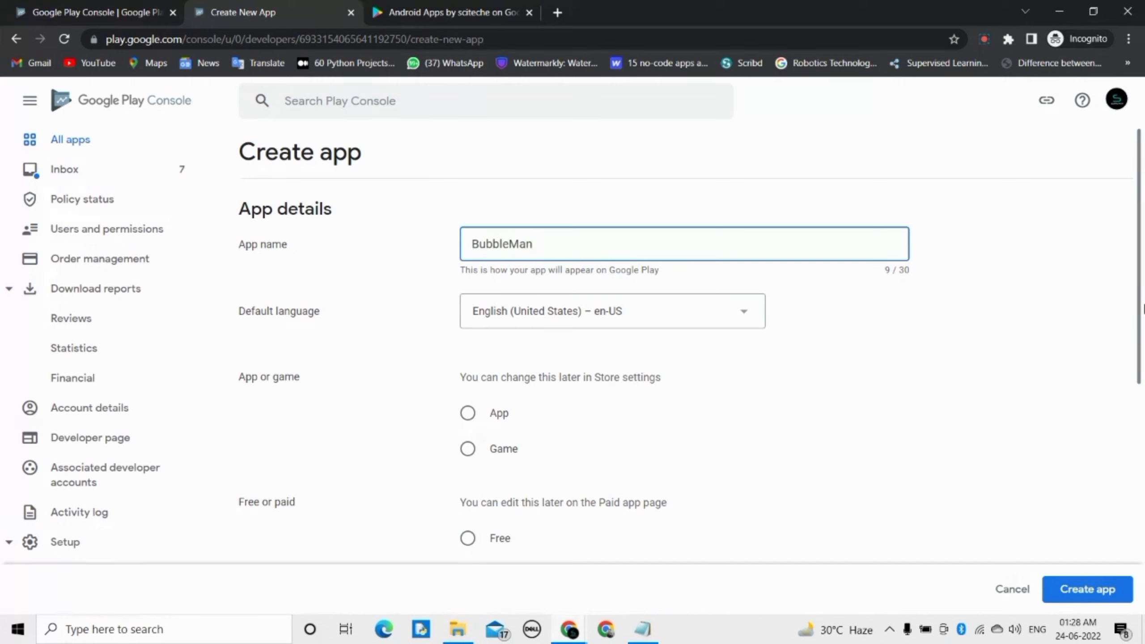
- Mark the app as a Free Game and tick both declaration checkboxes
scroll(779, 306, down, 2)
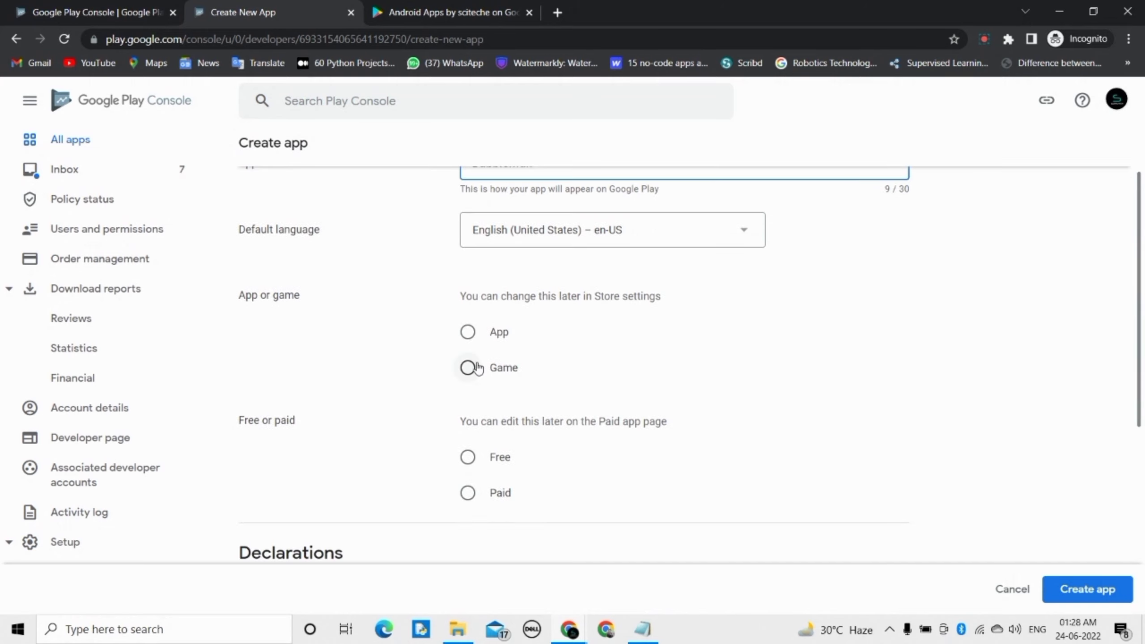
click(469, 367)
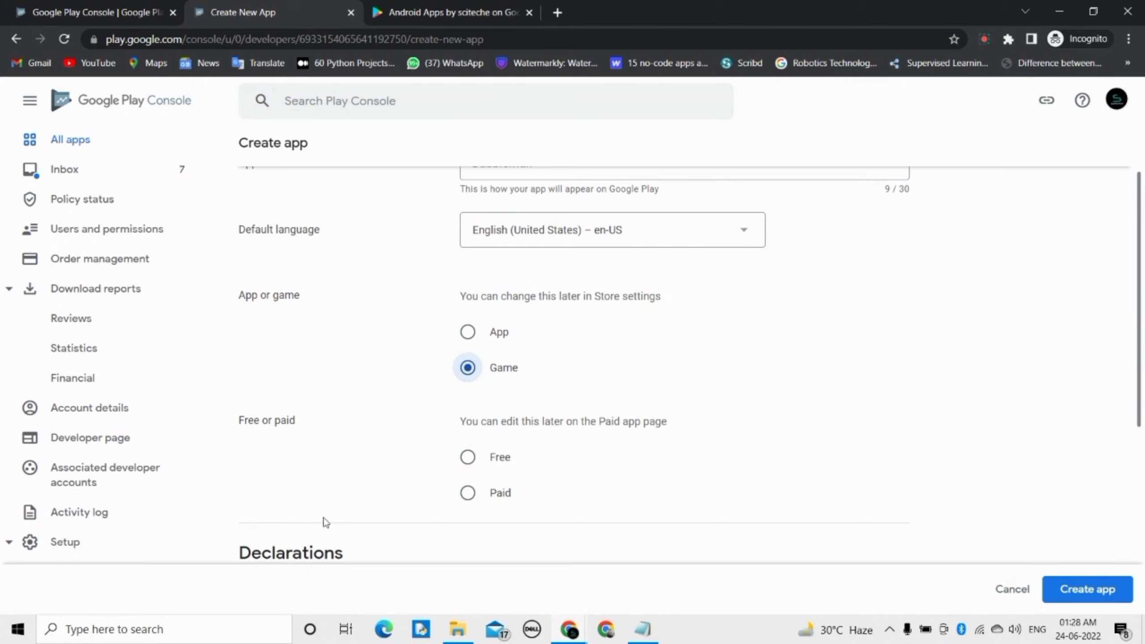
click(468, 457)
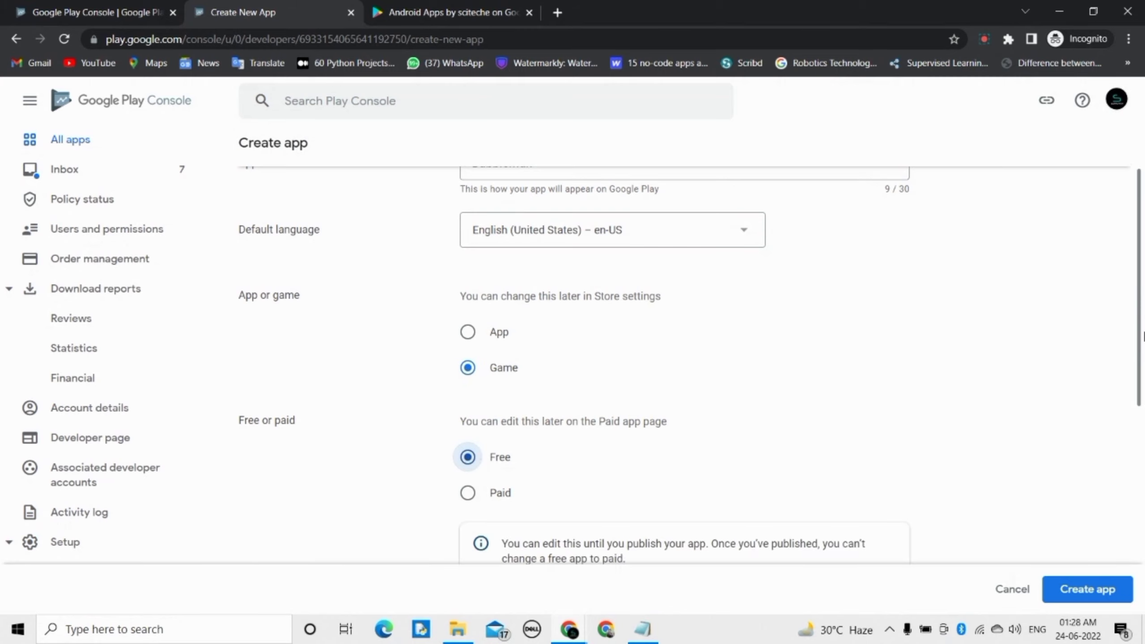
scroll(742, 461, down, 5)
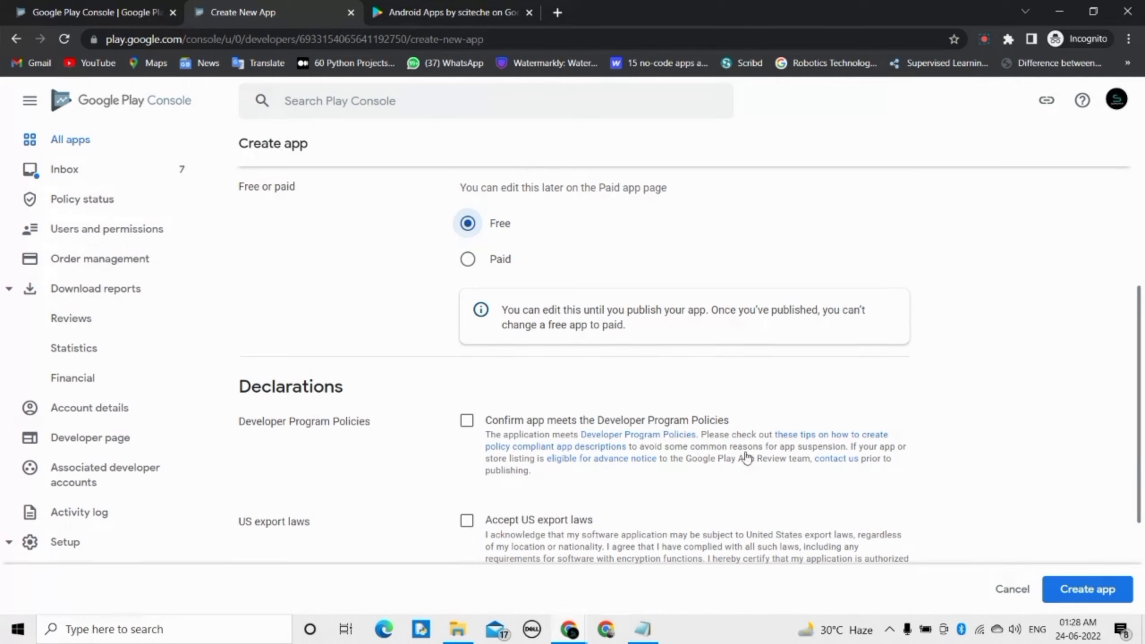
drag(1139, 352, 1139, 413)
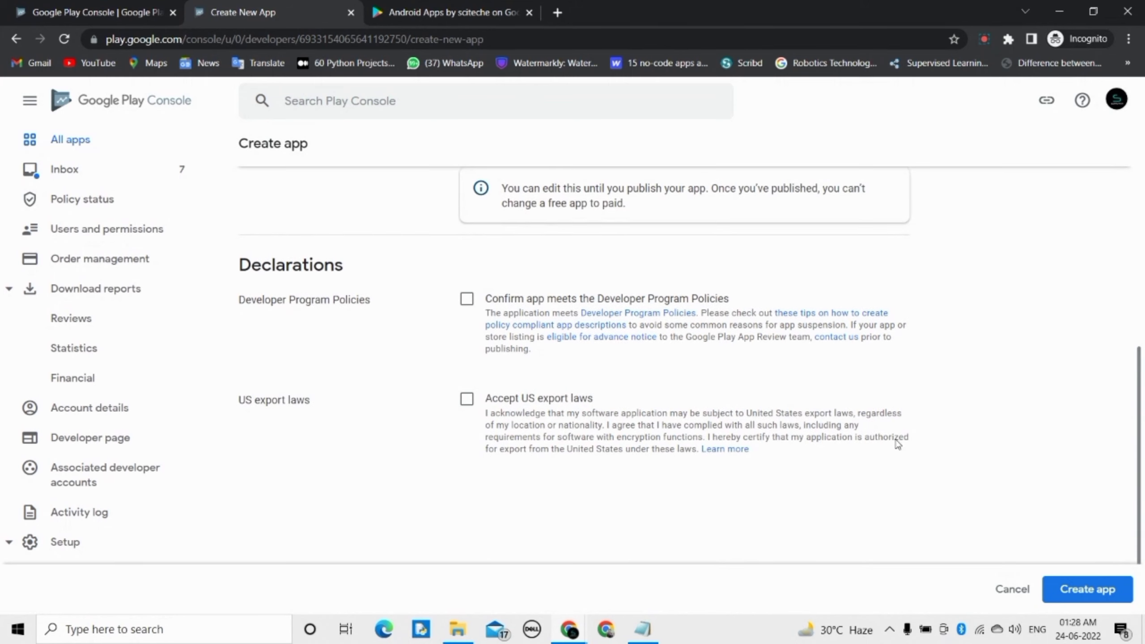
click(466, 399)
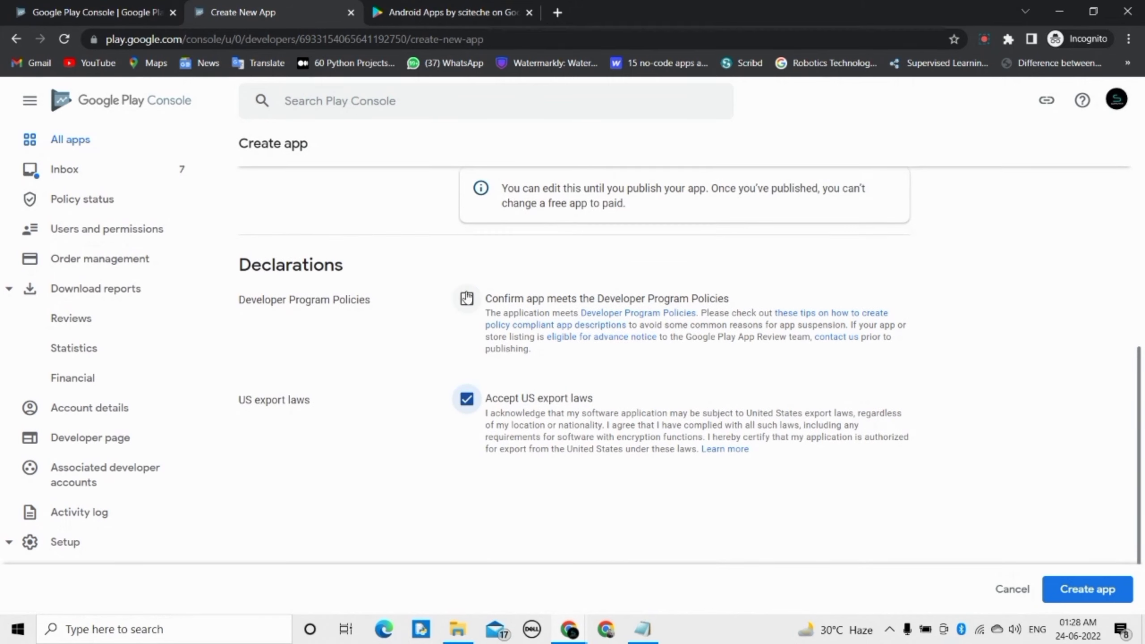
click(464, 297)
drag(1137, 392, 1143, 485)
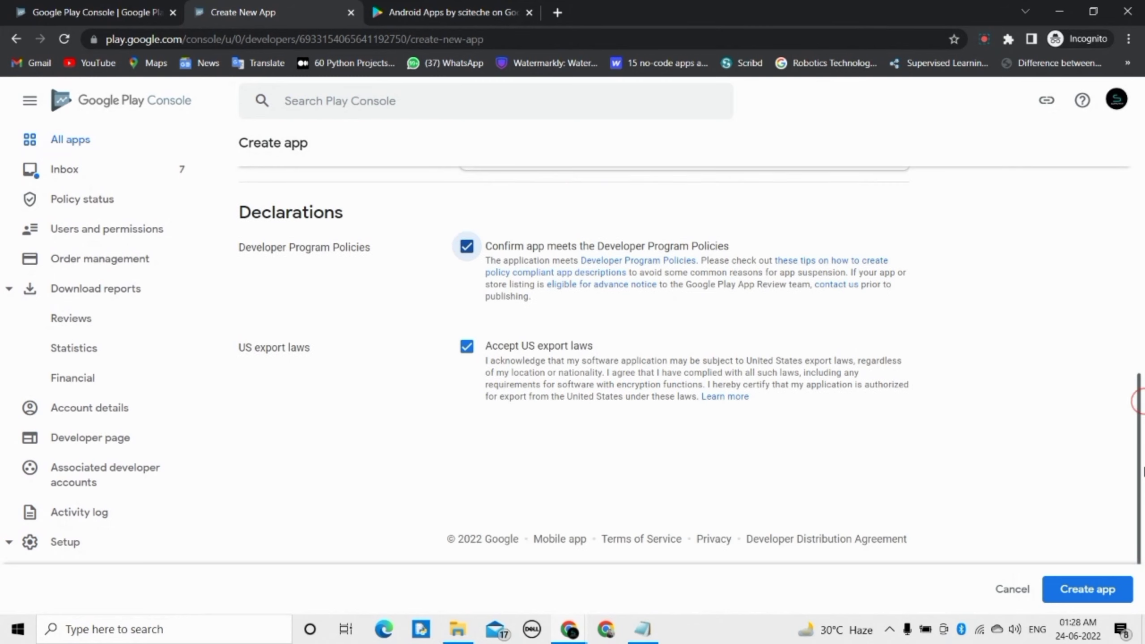
- Create the BubbleMan app and show its set-up tasks on the Dashboard
click(1083, 596)
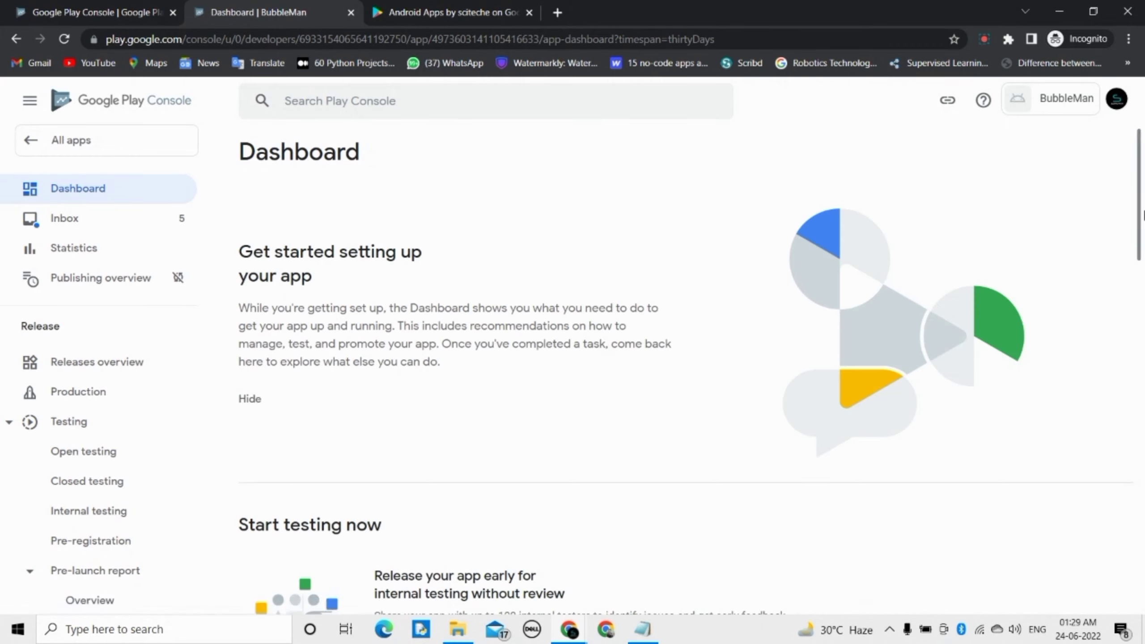
drag(1143, 189, 1143, 298)
click(386, 444)
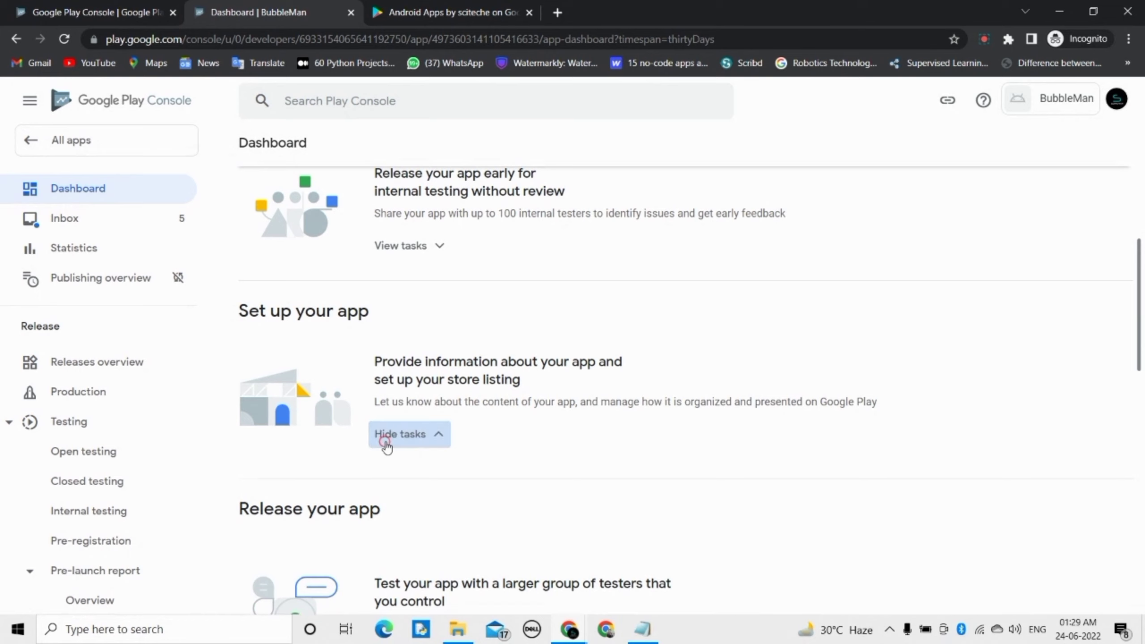
mouse_move(1143, 288)
mouse_down()
mouse_move(1143, 372)
mouse_move(1143, 264)
mouse_move(1143, 298)
mouse_up()
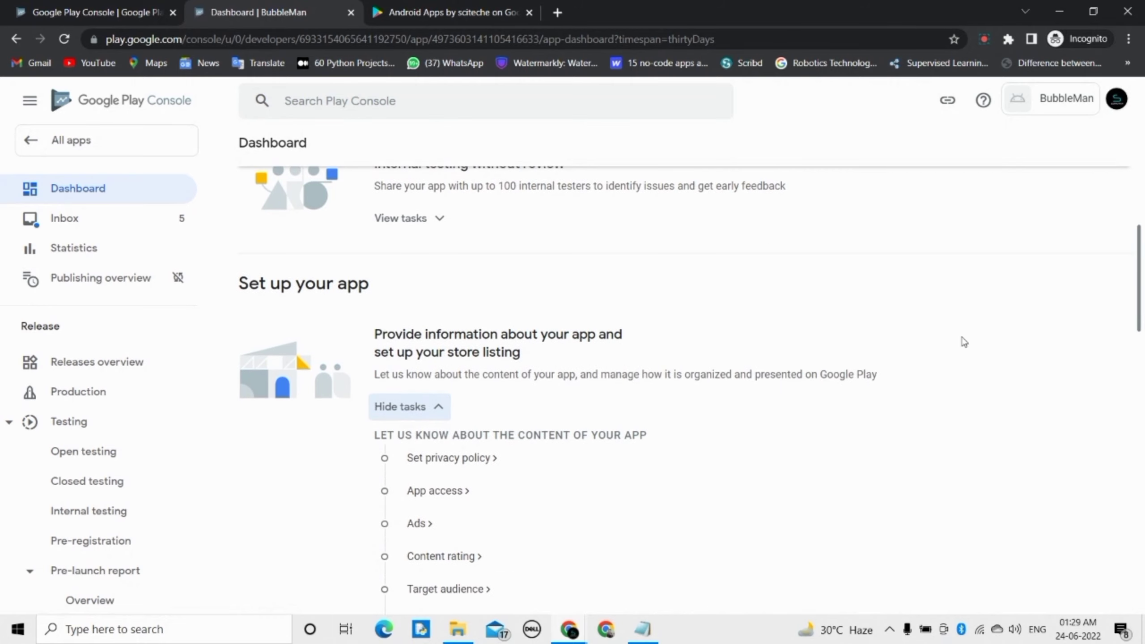
- Open the Privacy policy page and load the BubbleMan flycricket privacy URL from the notes in a new tab
click(464, 459)
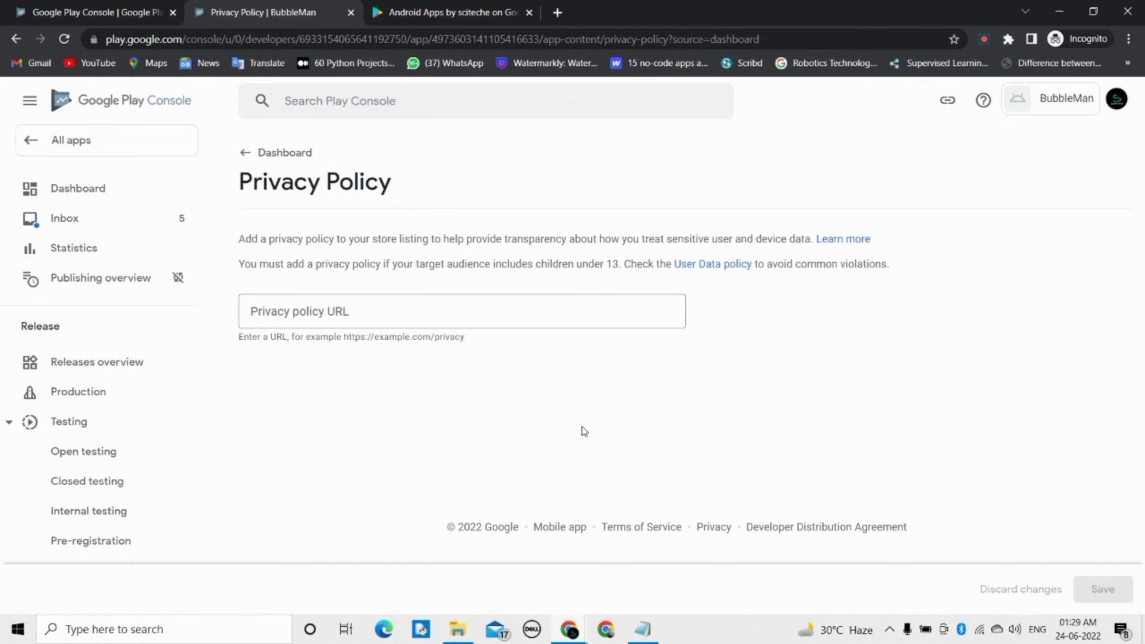
click(643, 630)
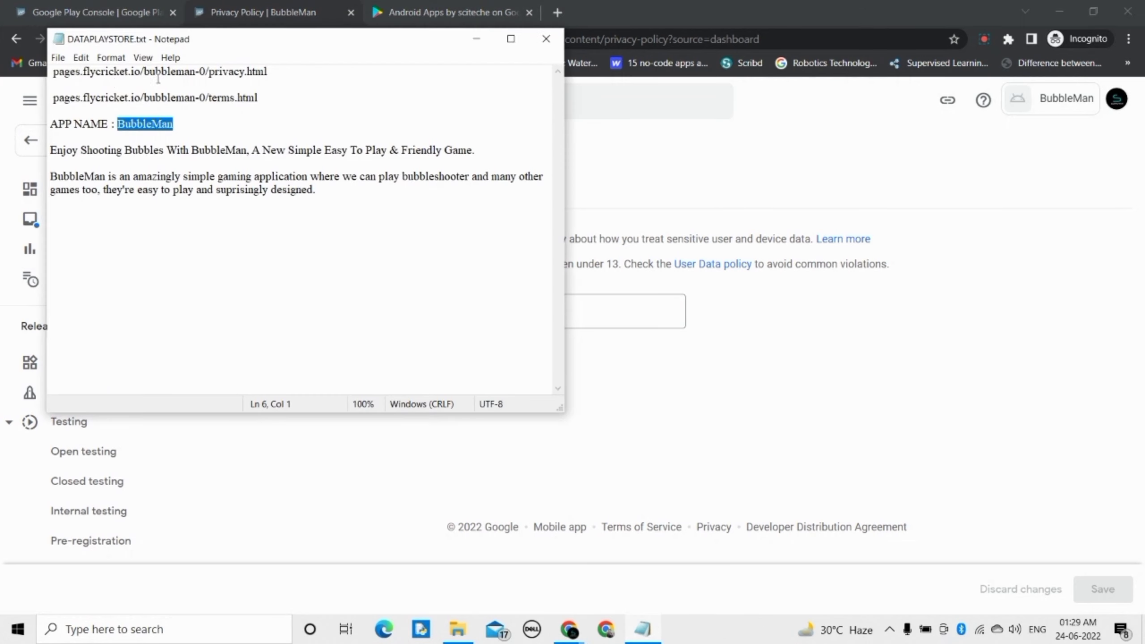
drag(290, 72, 58, 74)
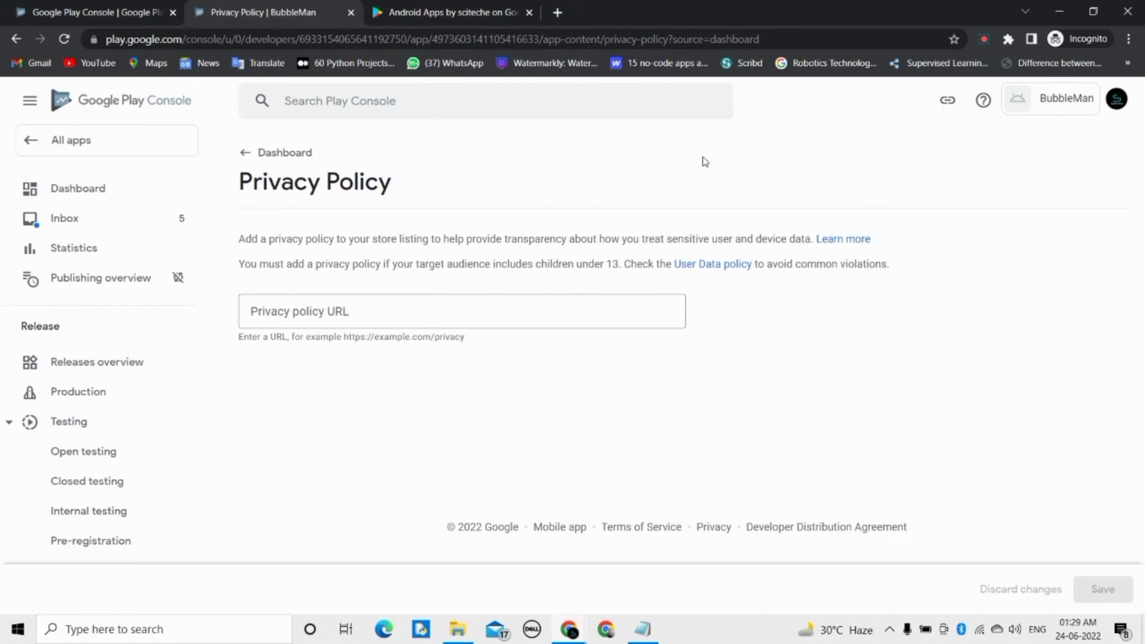
click(704, 159)
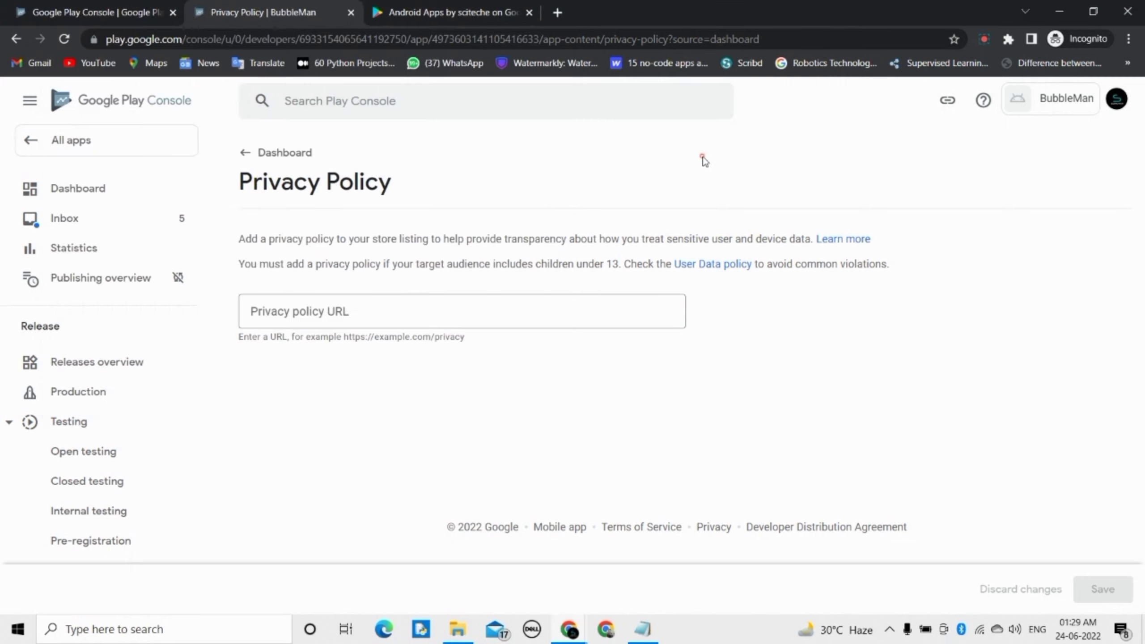
click(557, 13)
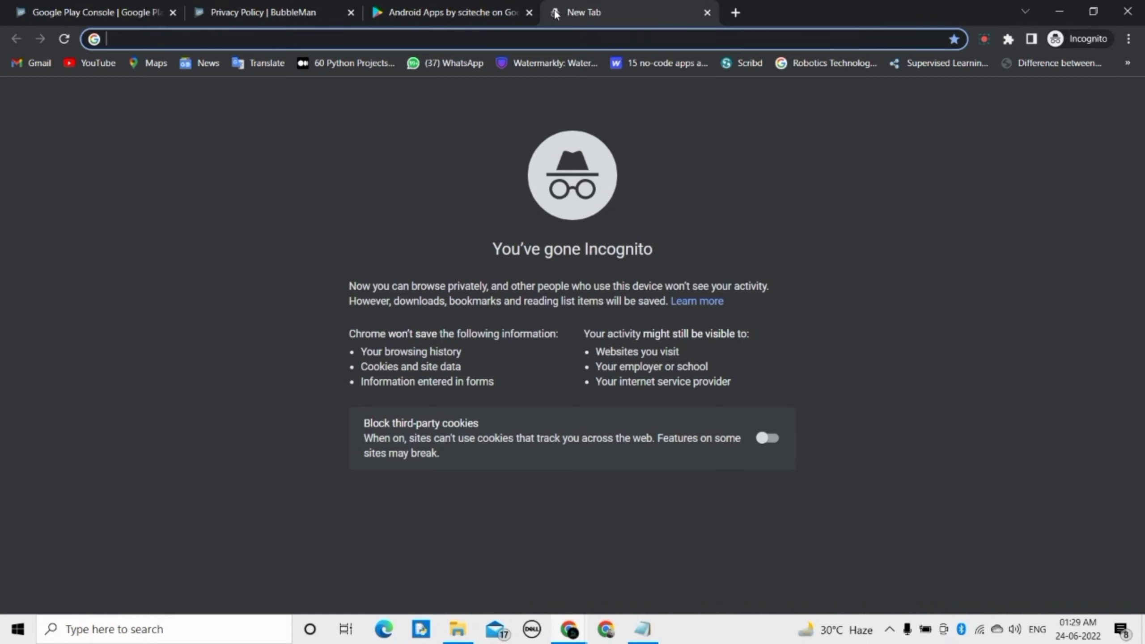
text(pages.flycricket.io/bubbleman-0/privacy.html)
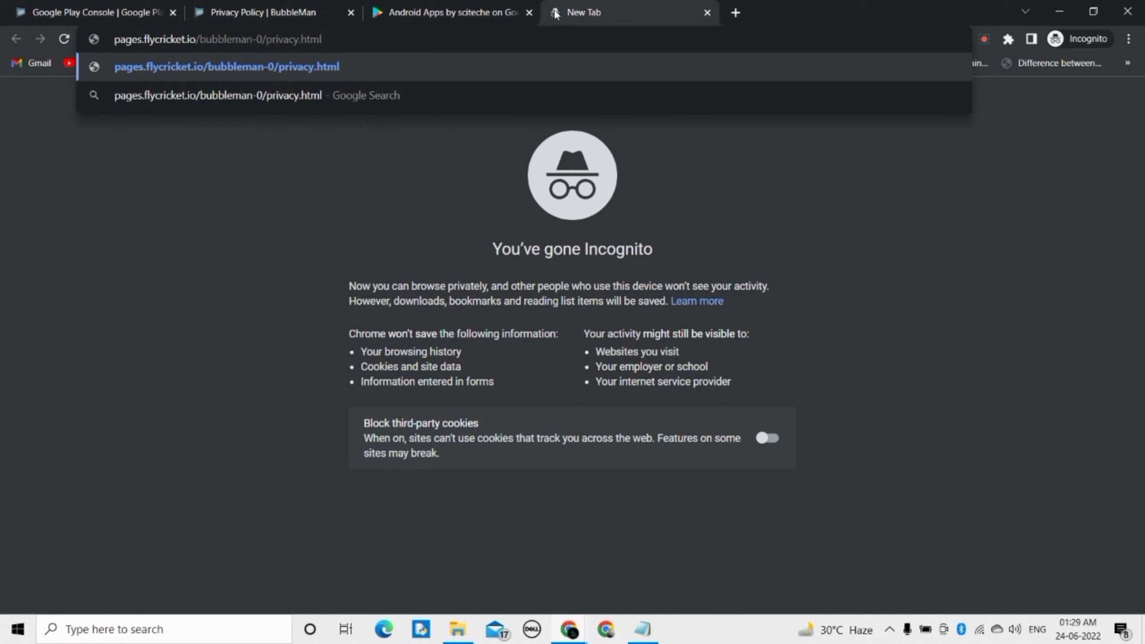
key(Return)
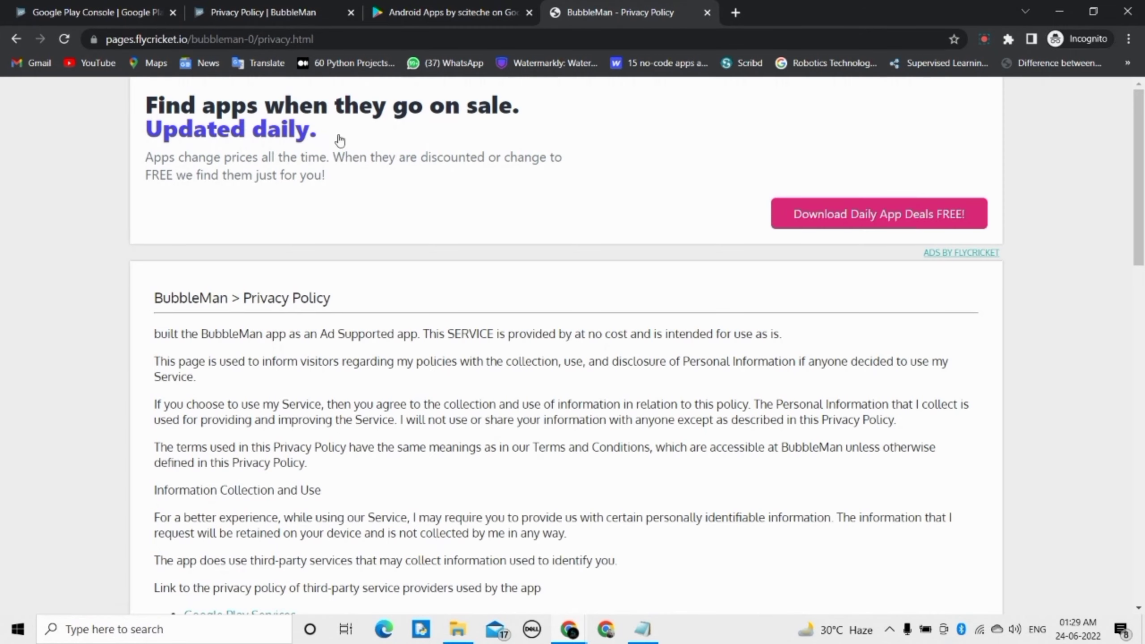
drag(1143, 135, 1137, 4)
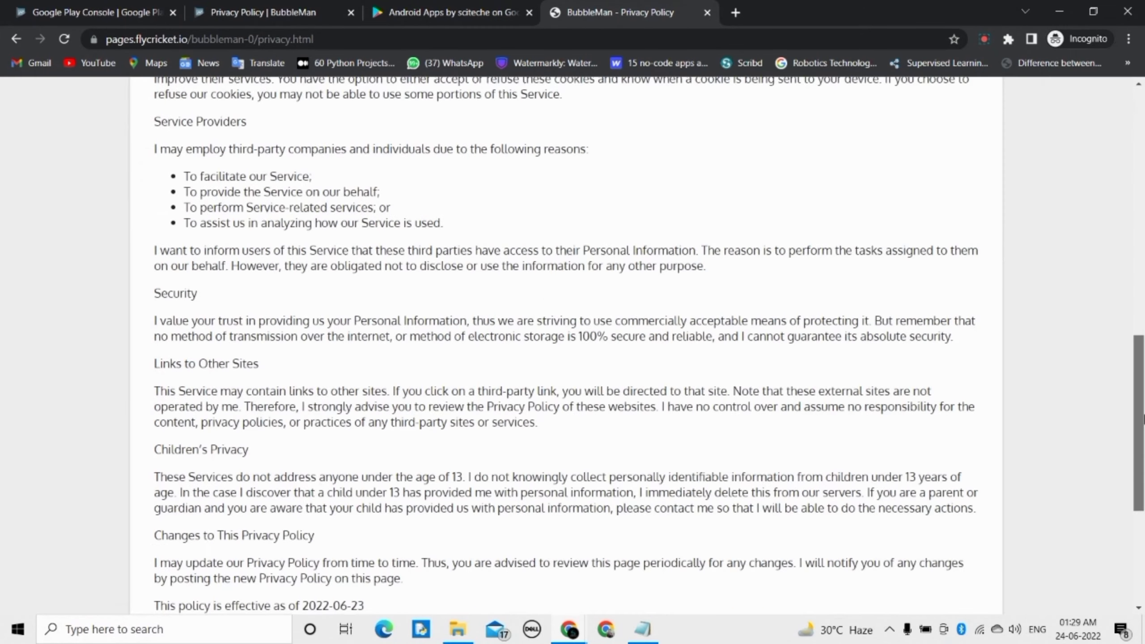
click(310, 7)
click(320, 312)
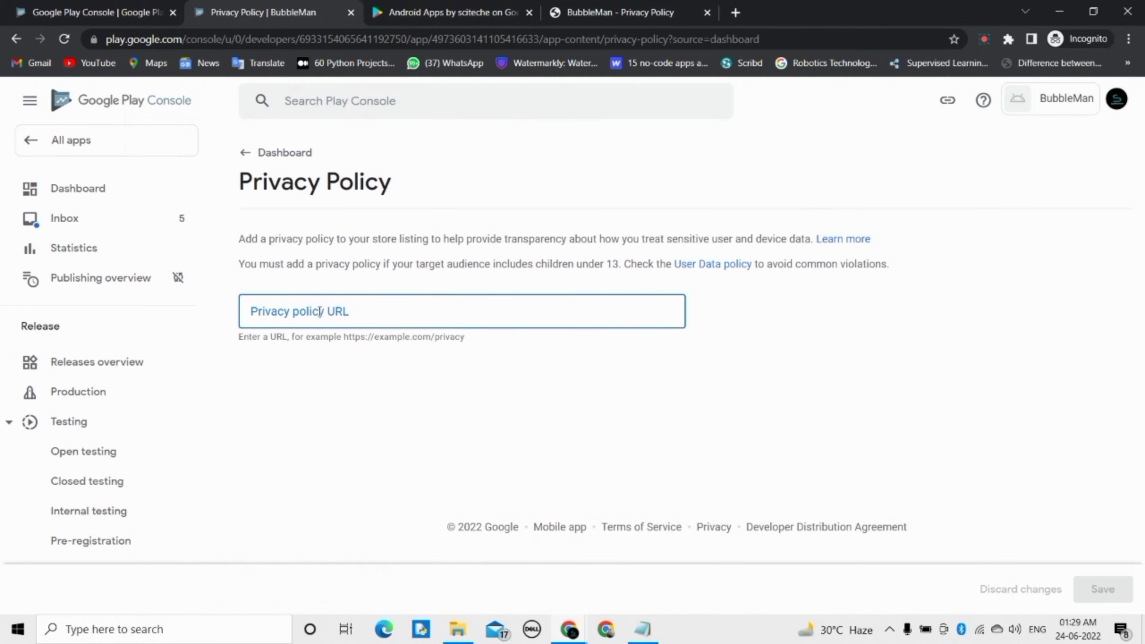
text(pages.flycricket.io/bubbleman-0/privacy.html)
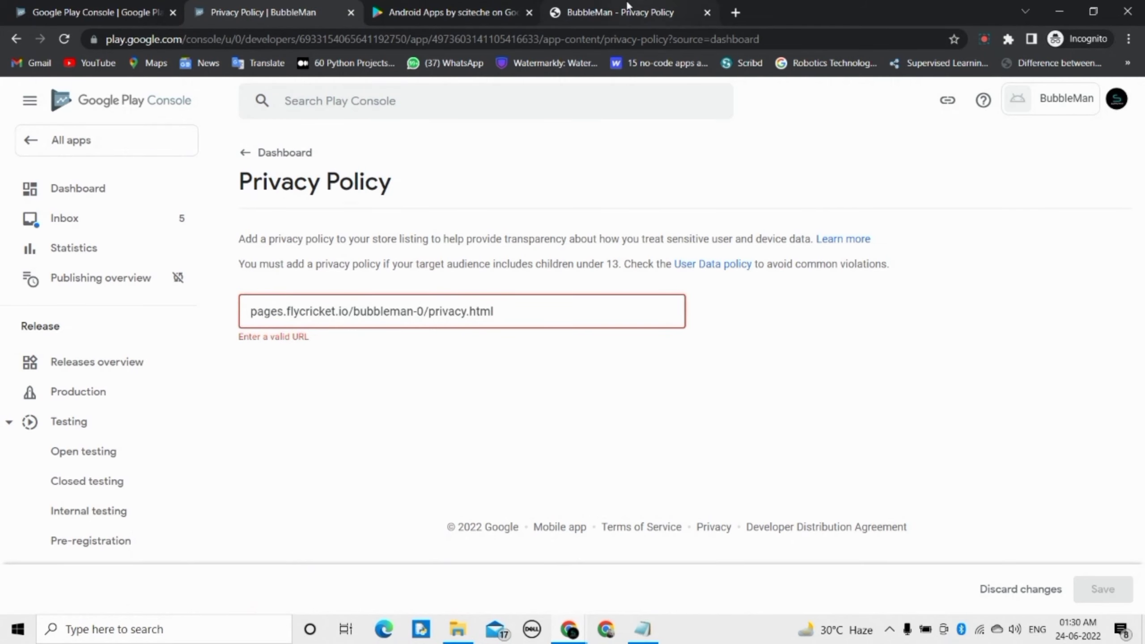
click(621, 9)
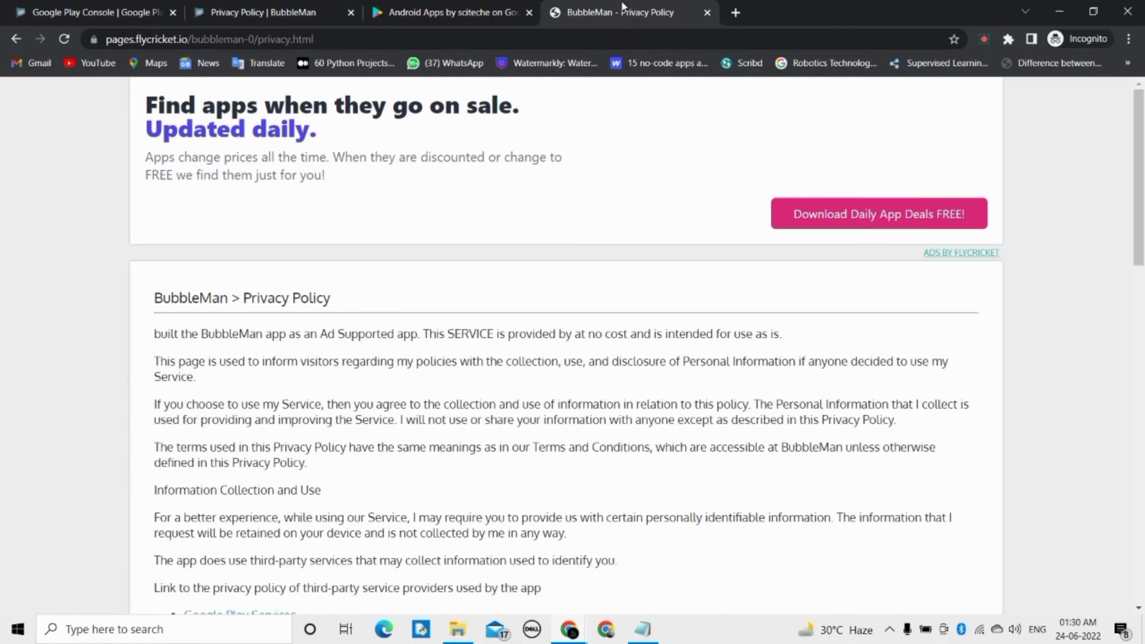
click(446, 35)
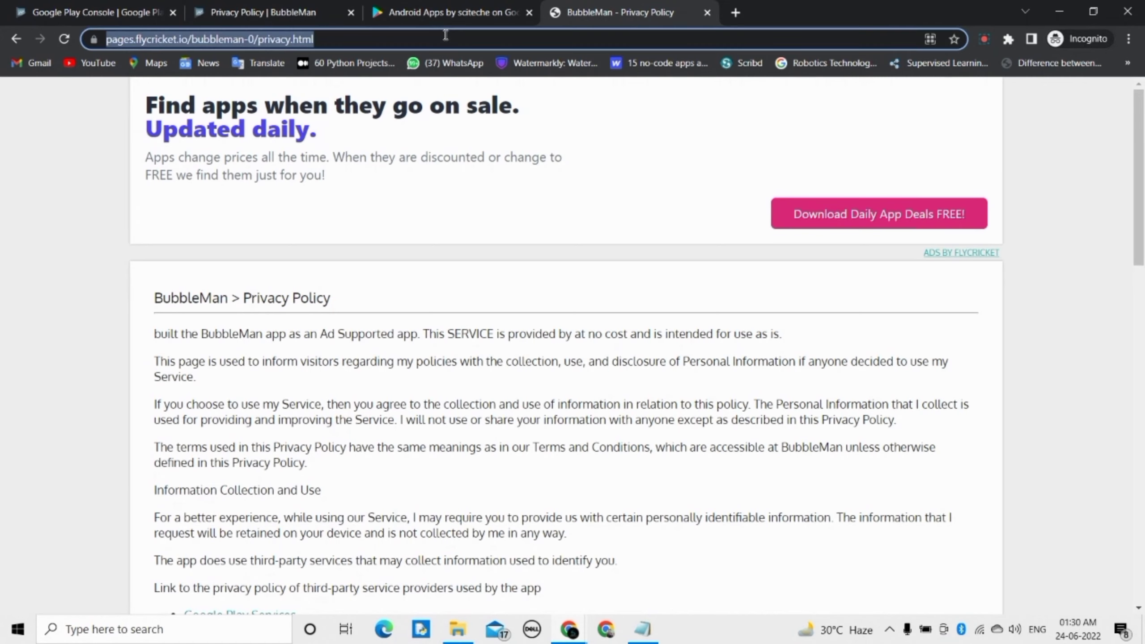
click(263, 9)
key(ctrl+a)
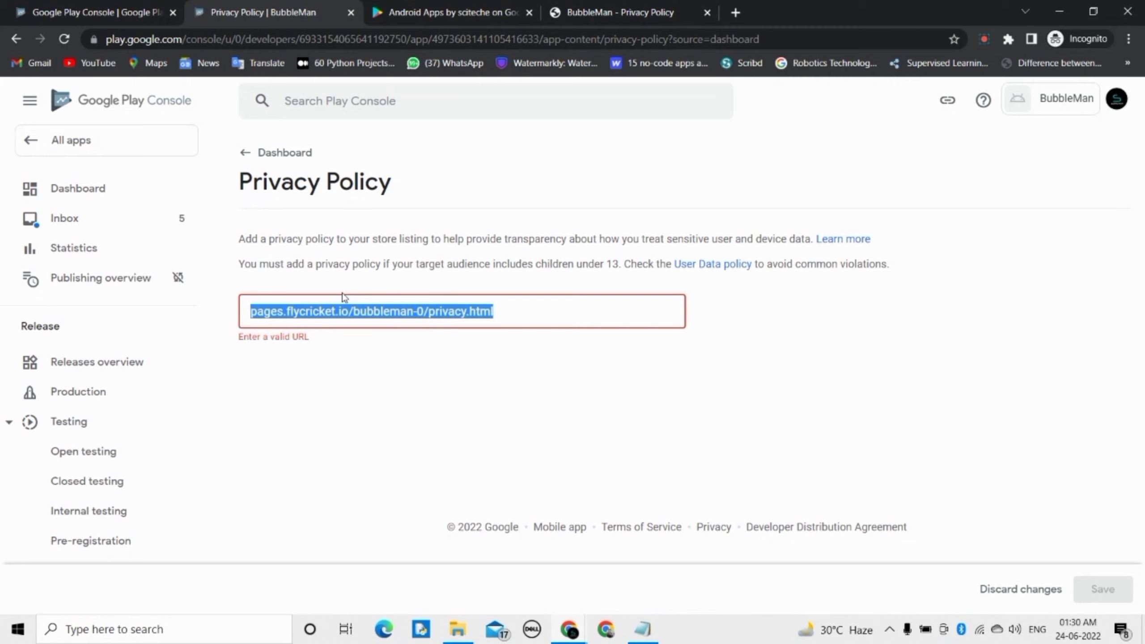
text(https://pages.flycricket.io/bubbleman-0/privacy.html)
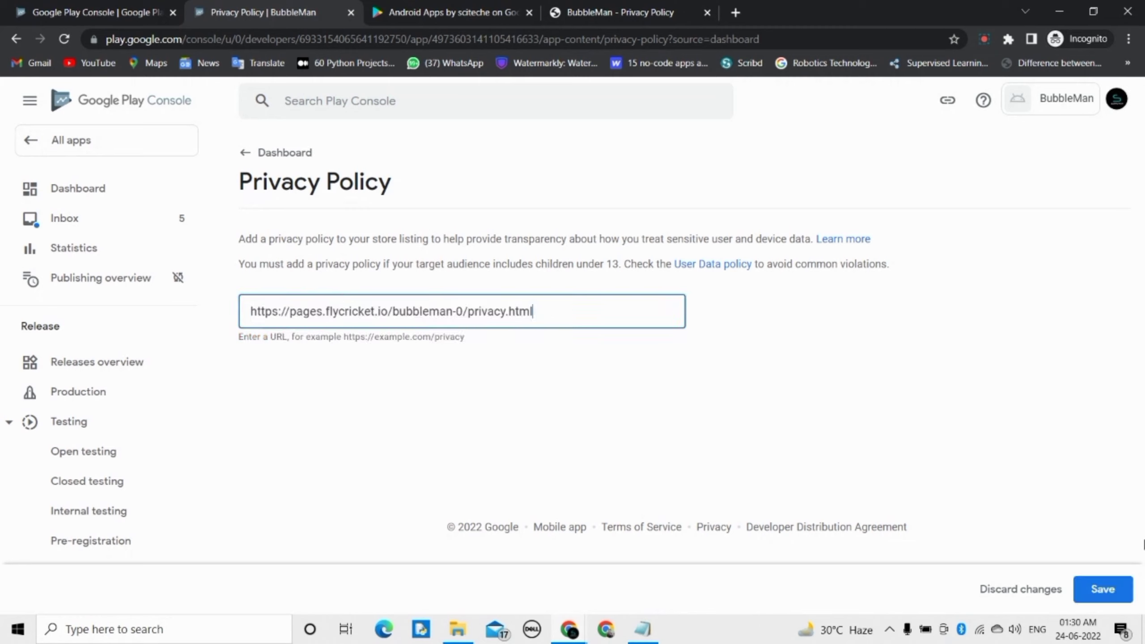
click(1114, 588)
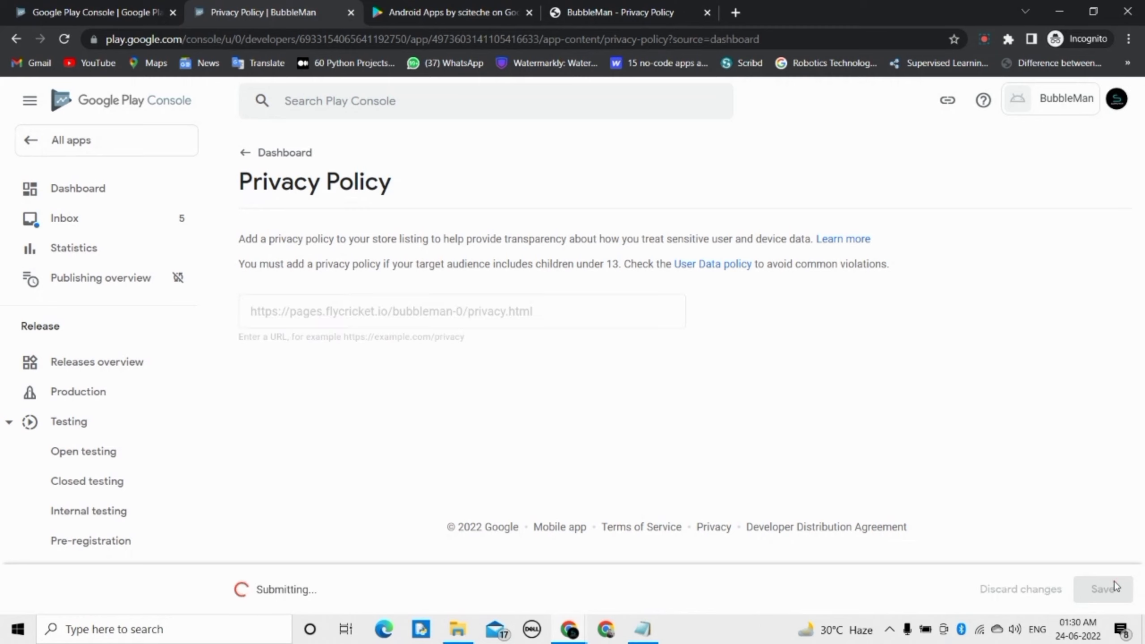
- Declare App access as all functionality available without special access, save, and return to the Dashboard
click(234, 148)
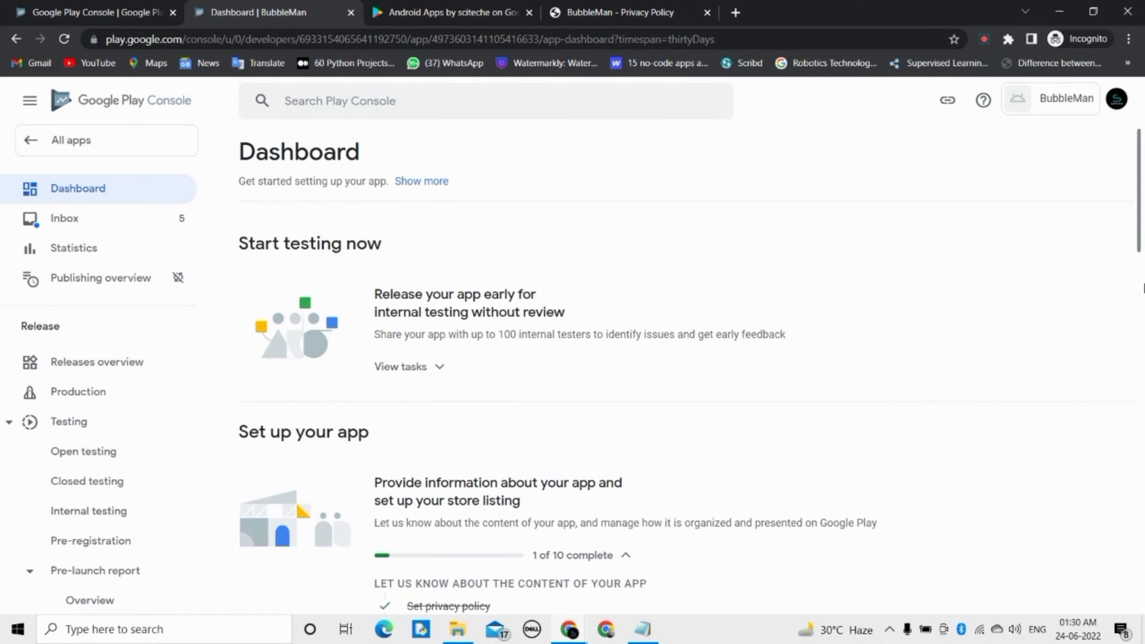
drag(1140, 180, 1140, 259)
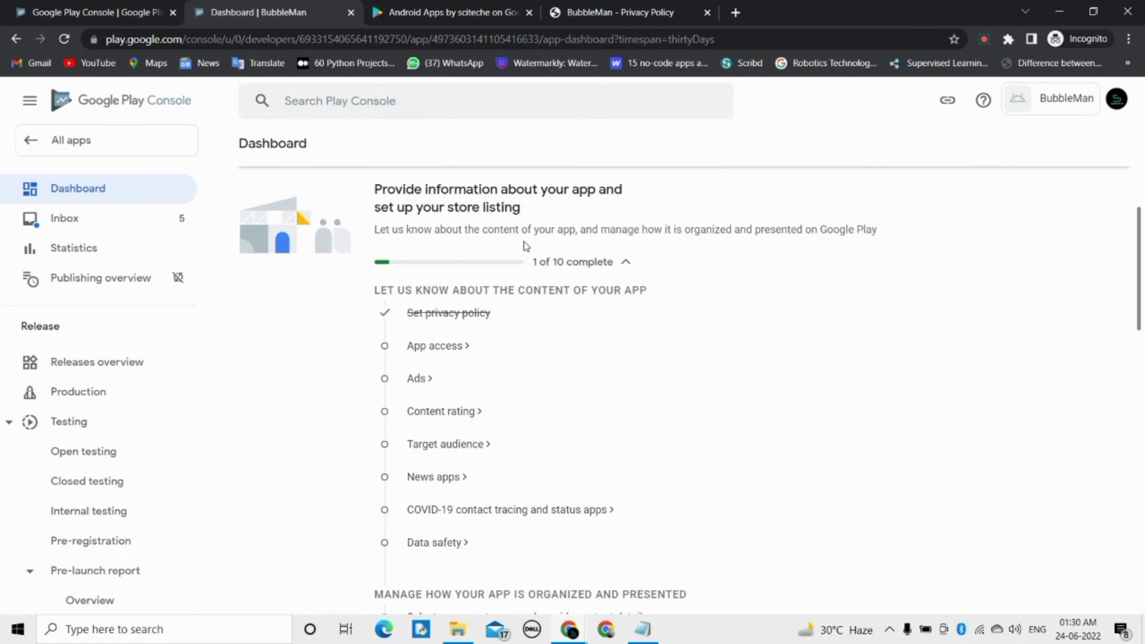
click(440, 347)
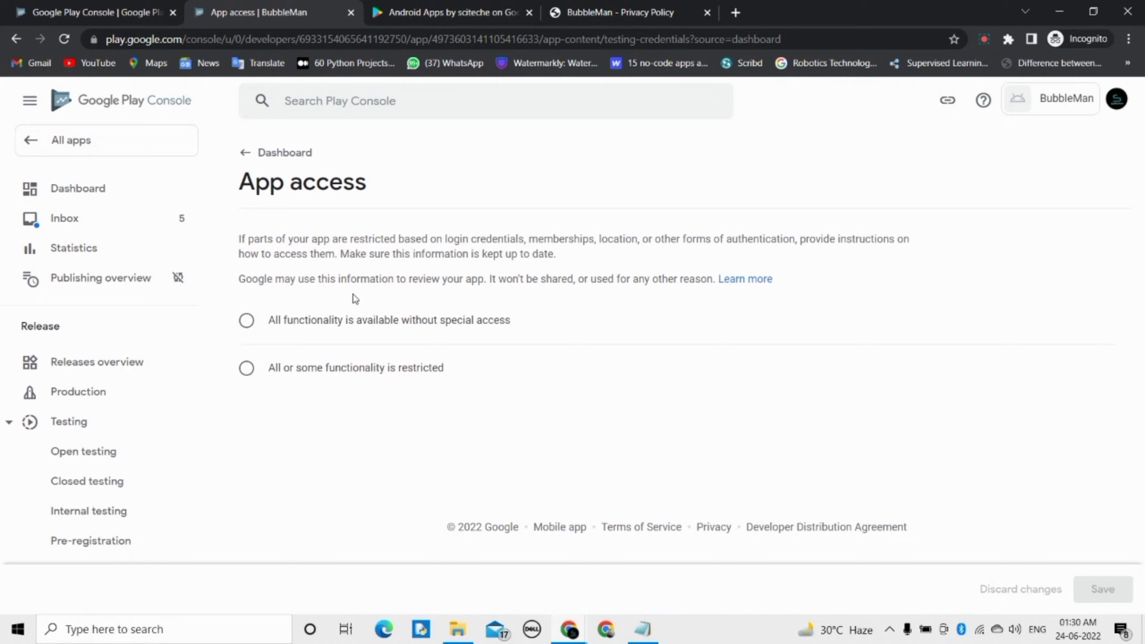
click(408, 324)
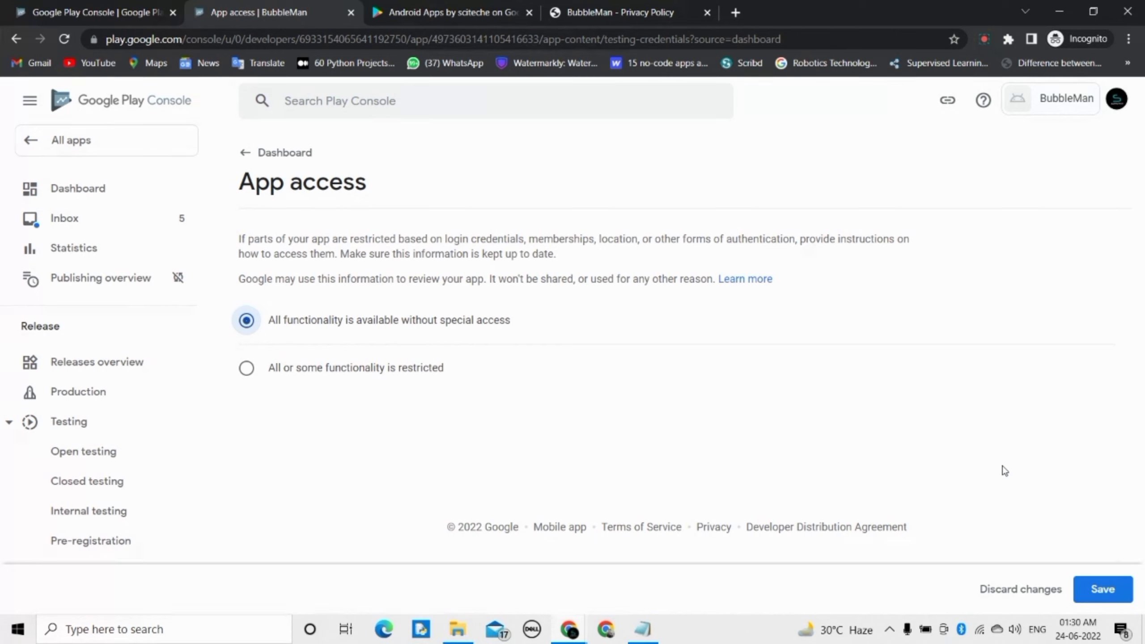
click(1101, 593)
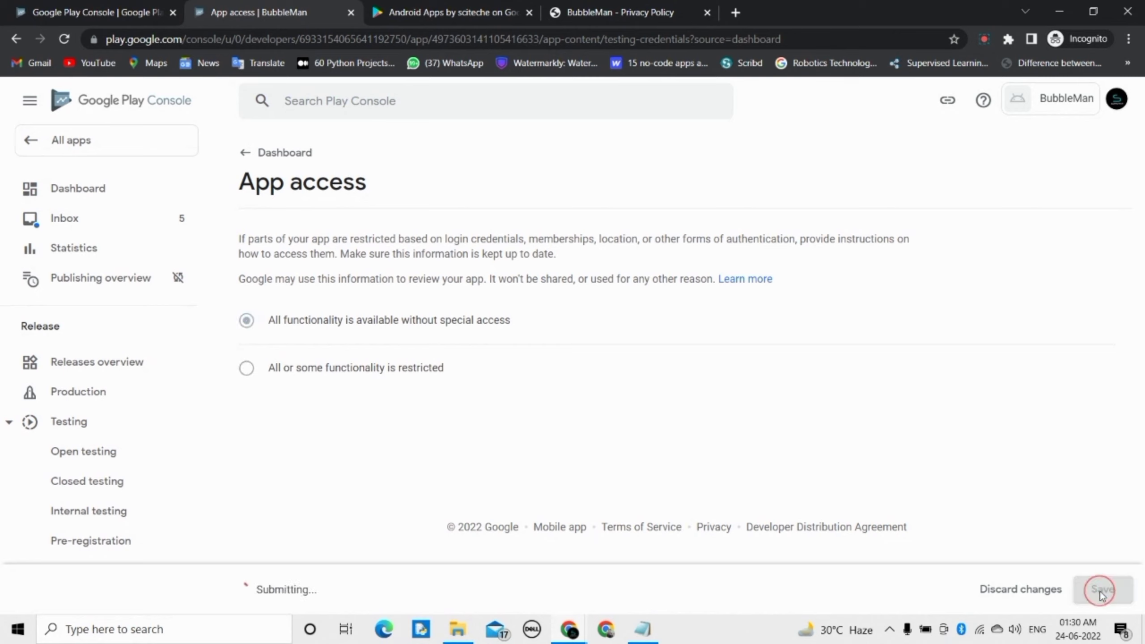
click(297, 156)
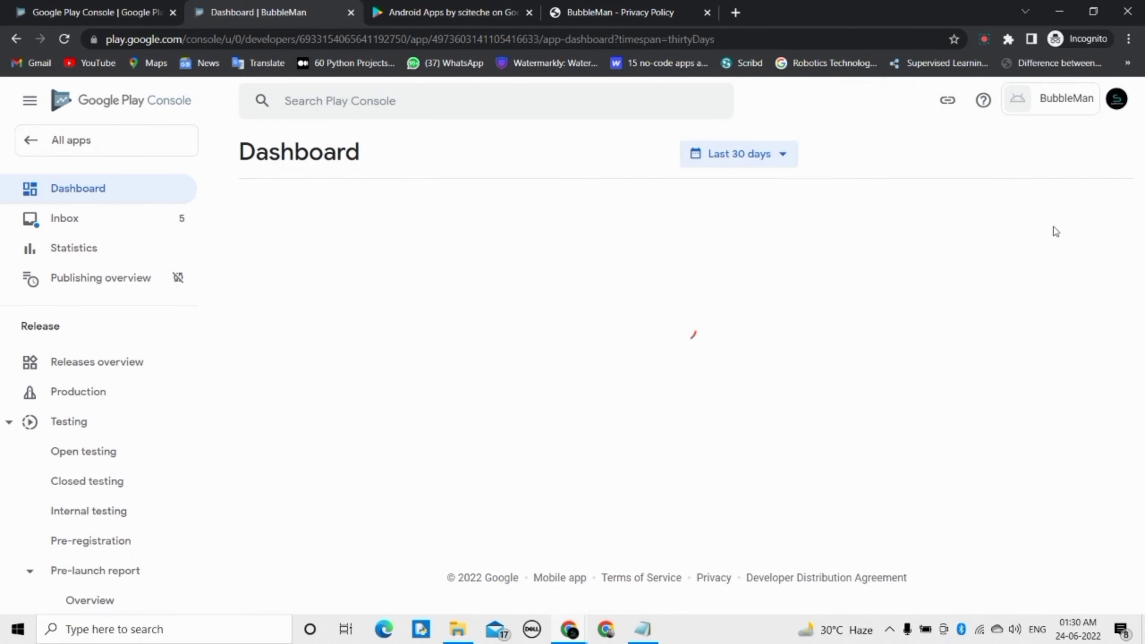
- Set the Ads declaration to 'Yes, my app contains ads' and save it
drag(1143, 220, 1143, 321)
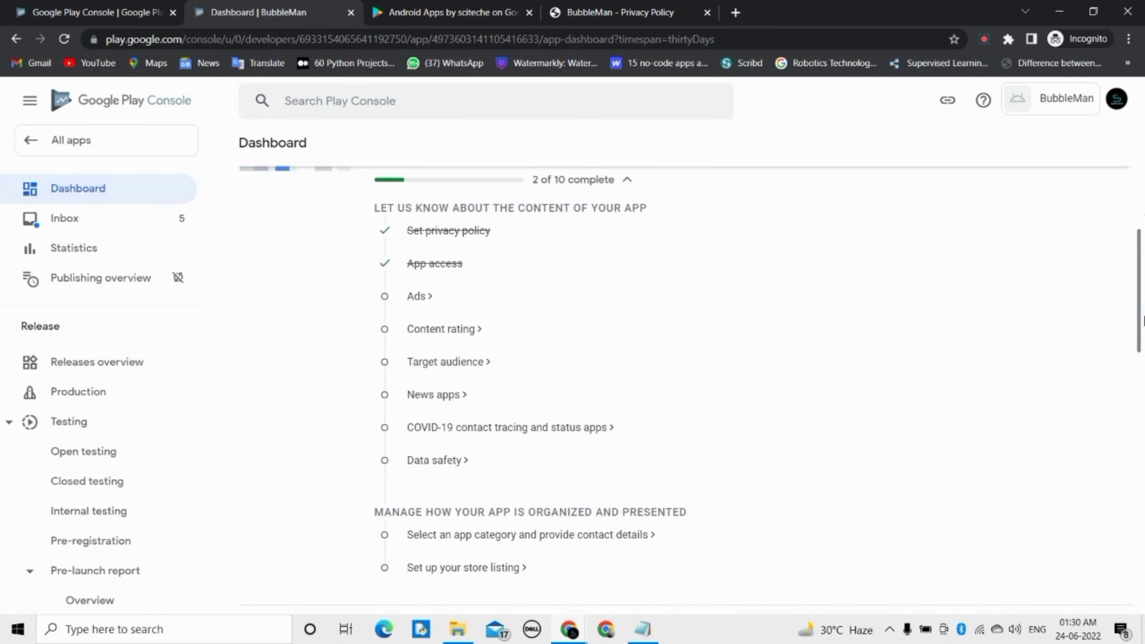
click(420, 296)
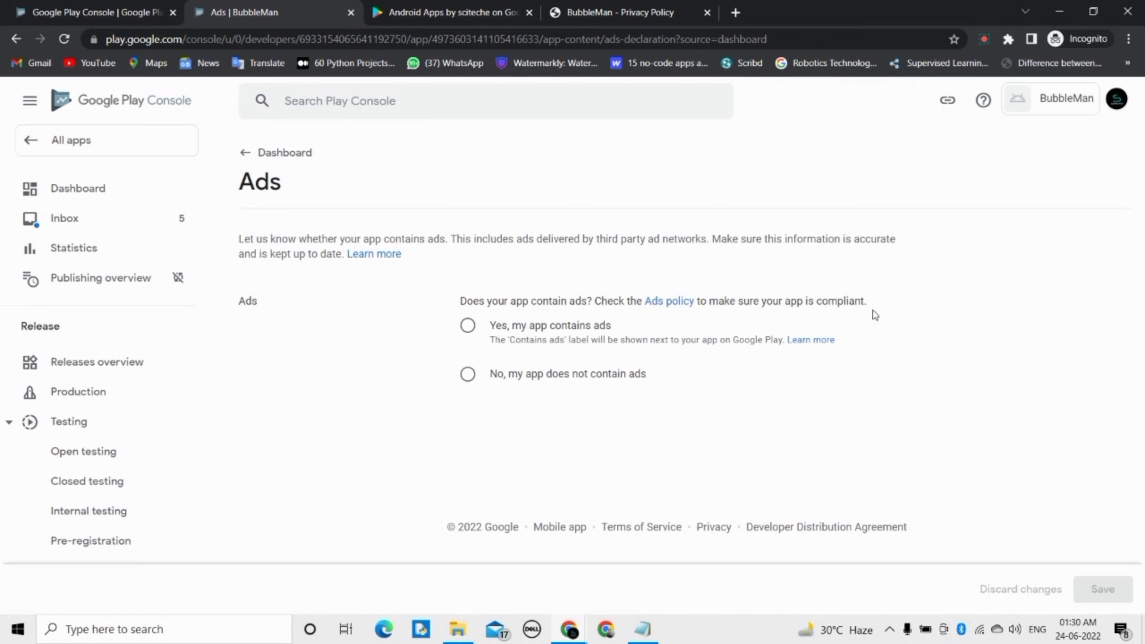
click(471, 330)
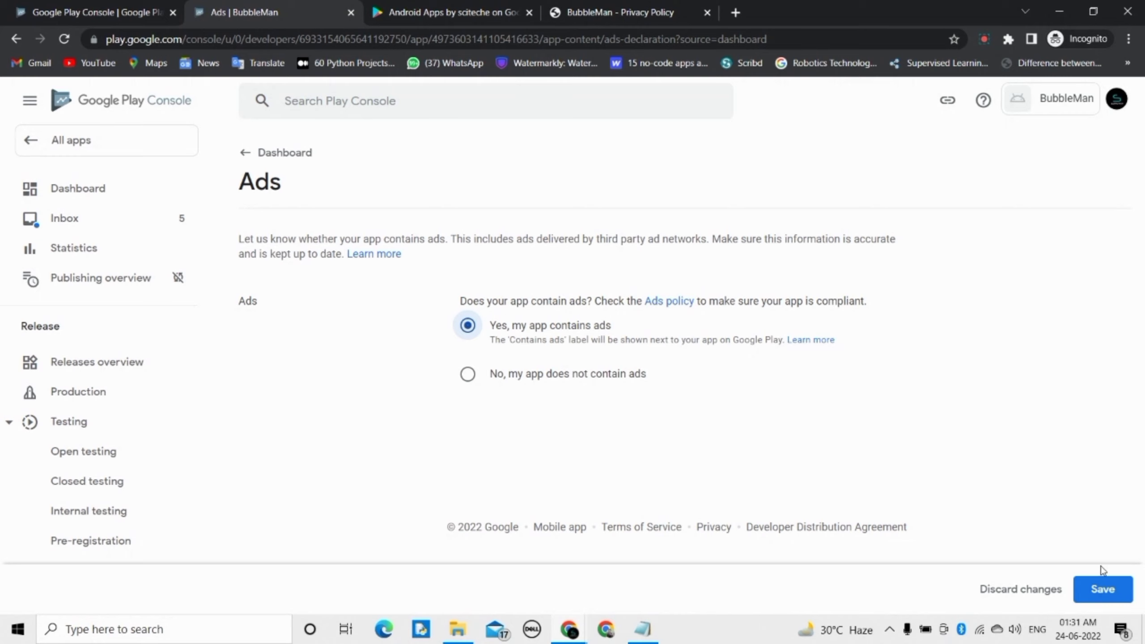
click(1102, 589)
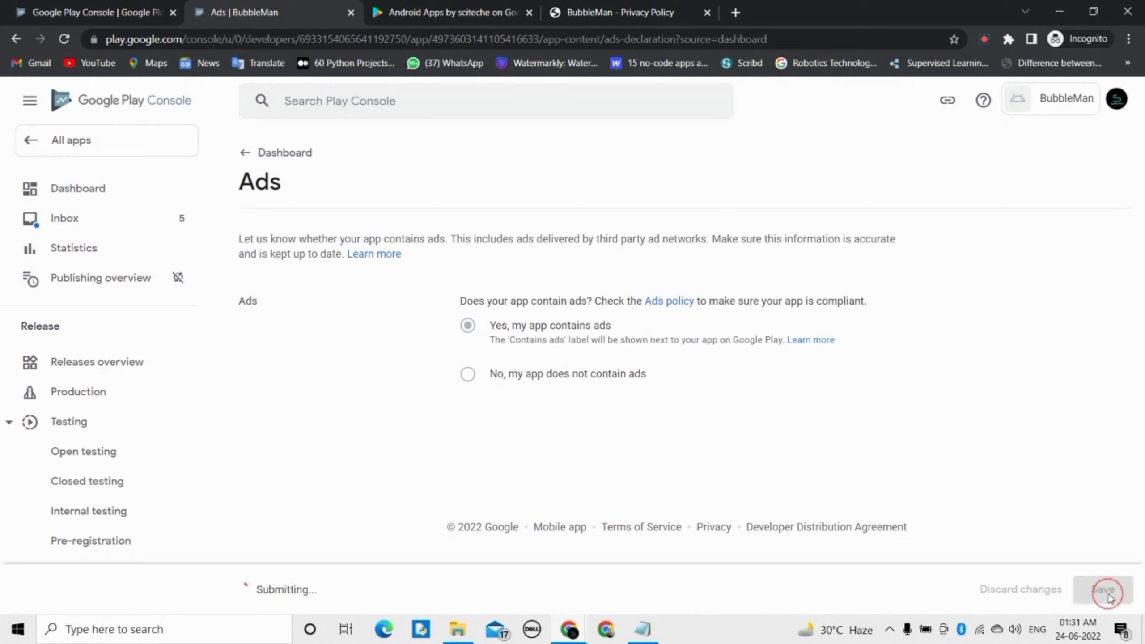
- Return to the Dashboard and open the Content rating section
click(265, 152)
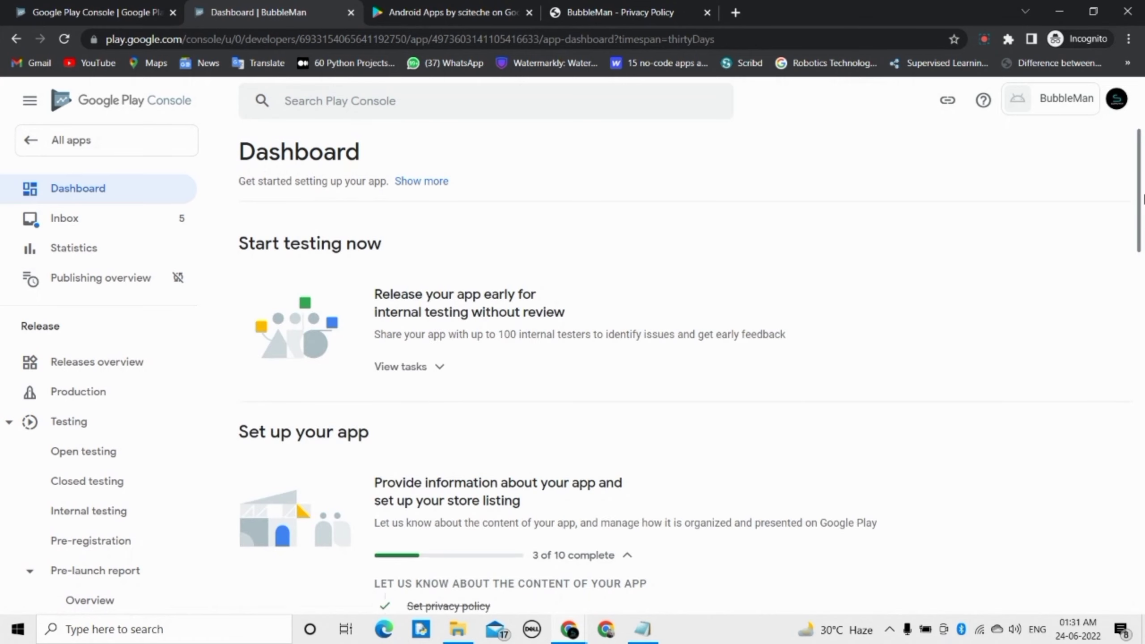
scroll(1144, 199, down, 5)
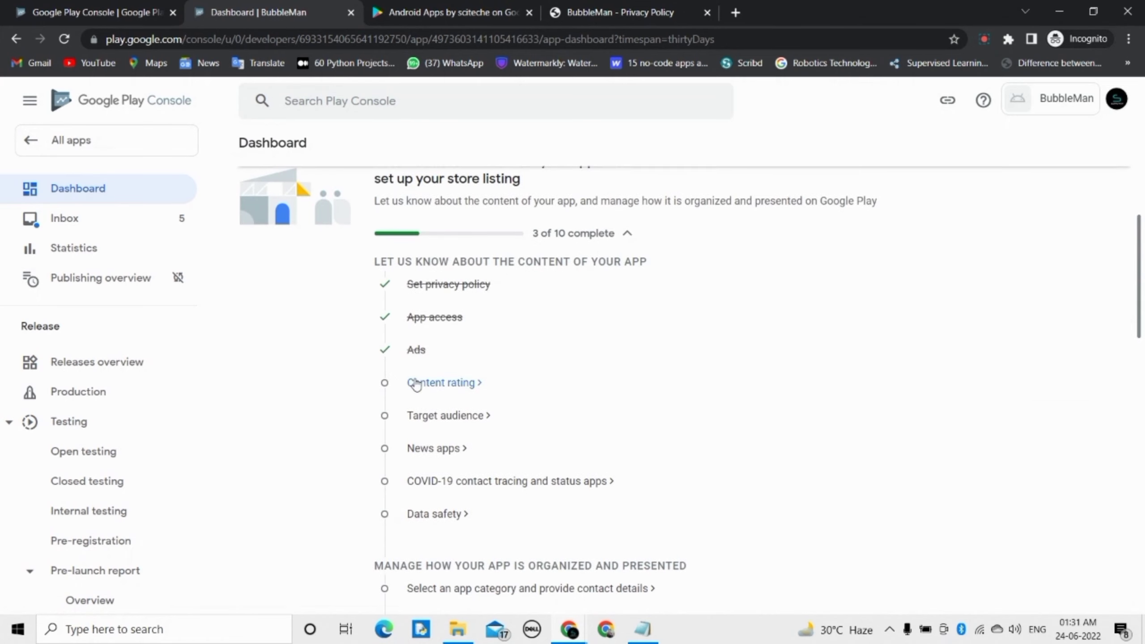
click(415, 383)
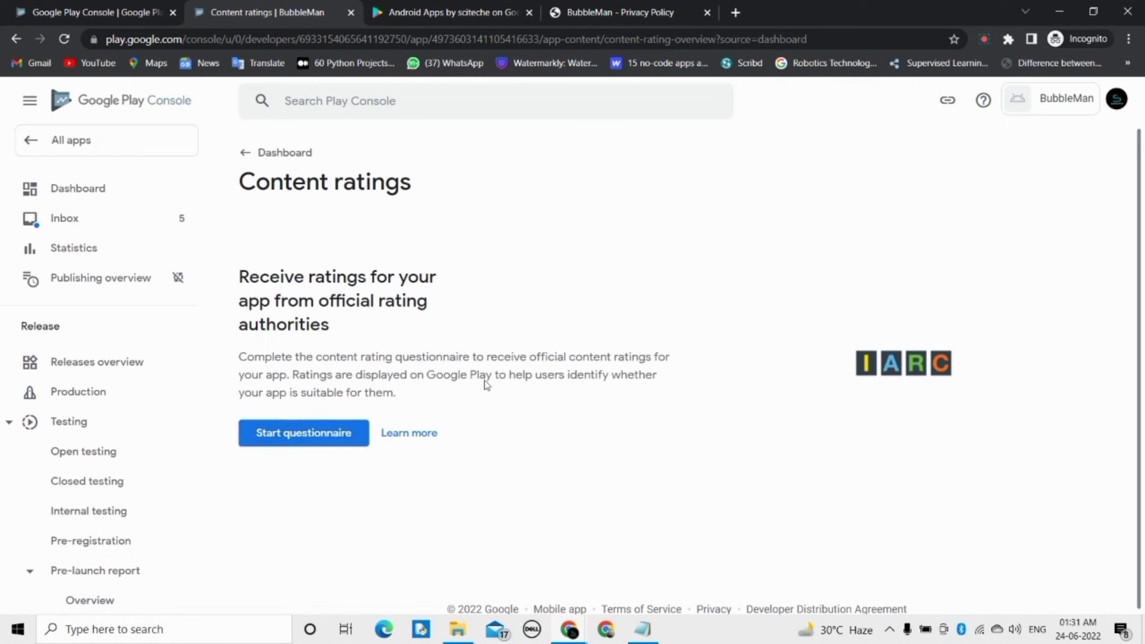
- Start the rating questionnaire and paste the contact e-mail from clipboard history into Email address
click(329, 438)
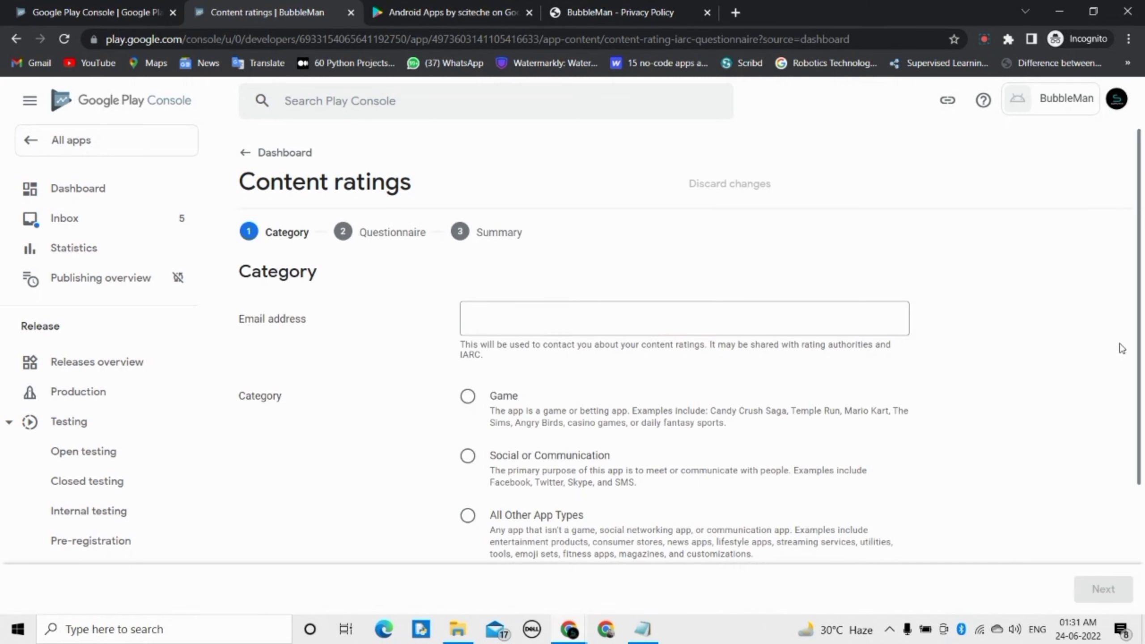
scroll(1143, 331, down, 1)
scroll(1143, 327, up, 1)
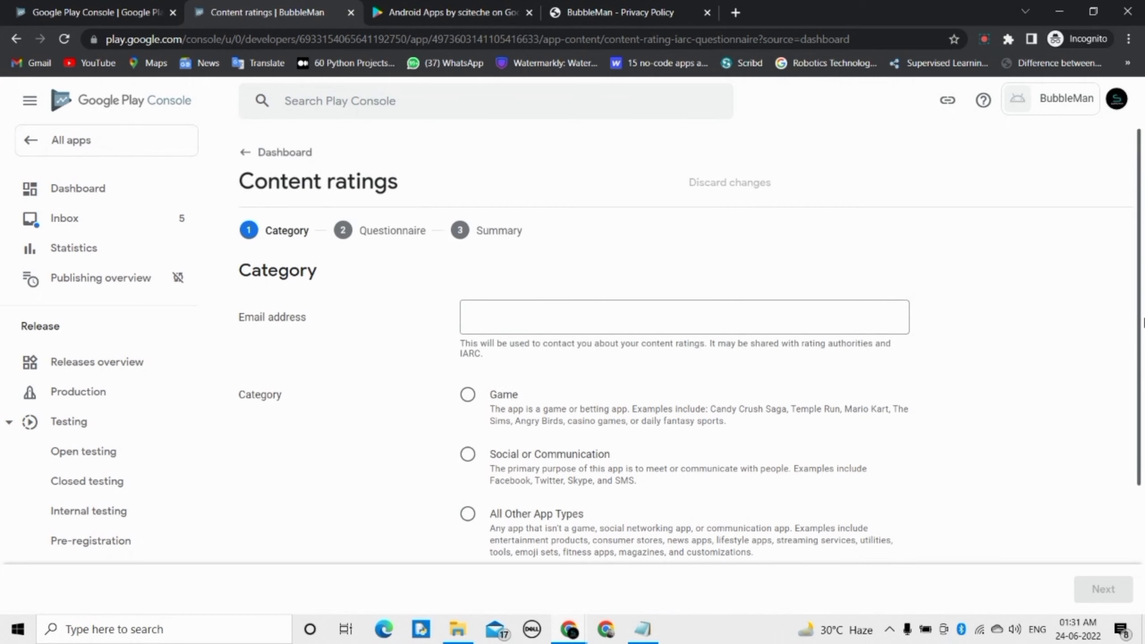
click(564, 304)
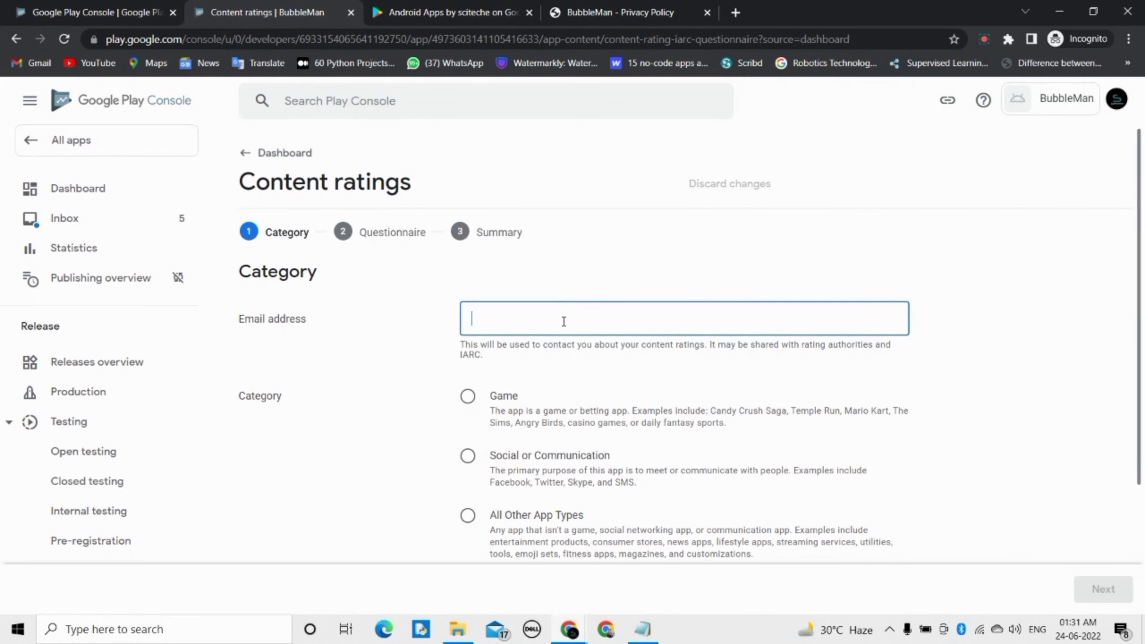
key(super+v)
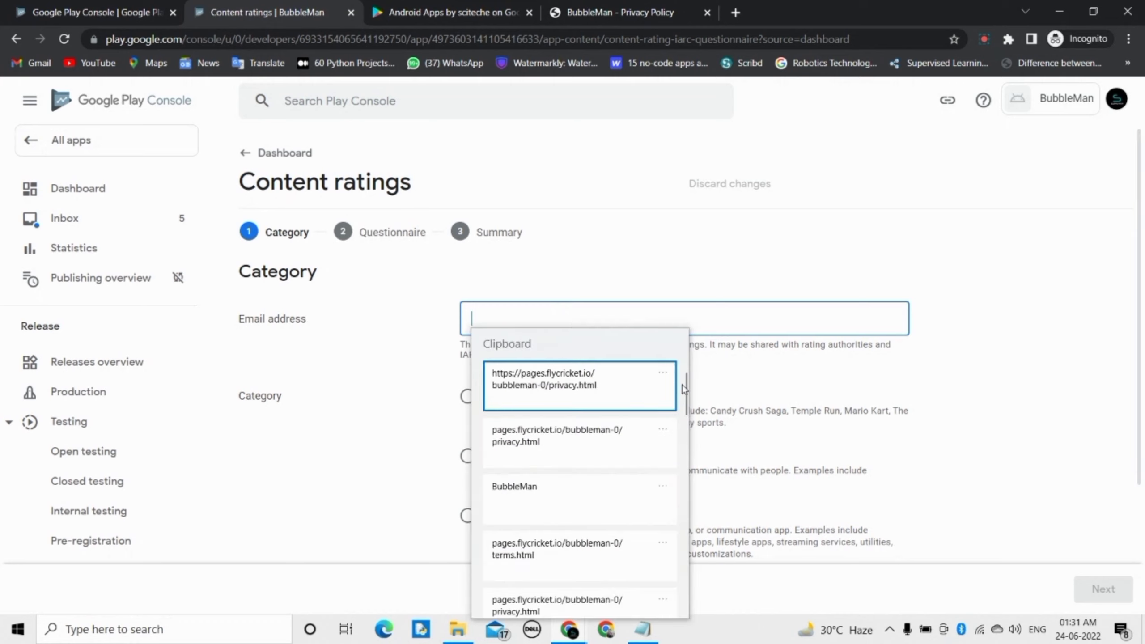
scroll(637, 454, down, 5)
scroll(638, 454, down, 3)
scroll(638, 453, down, 3)
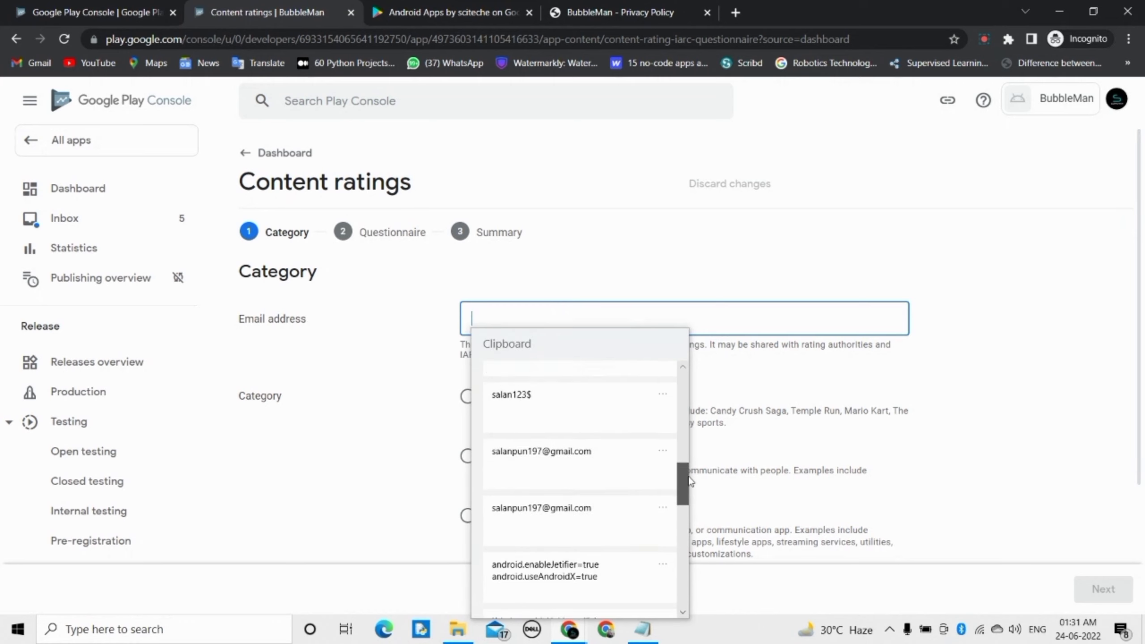
click(555, 444)
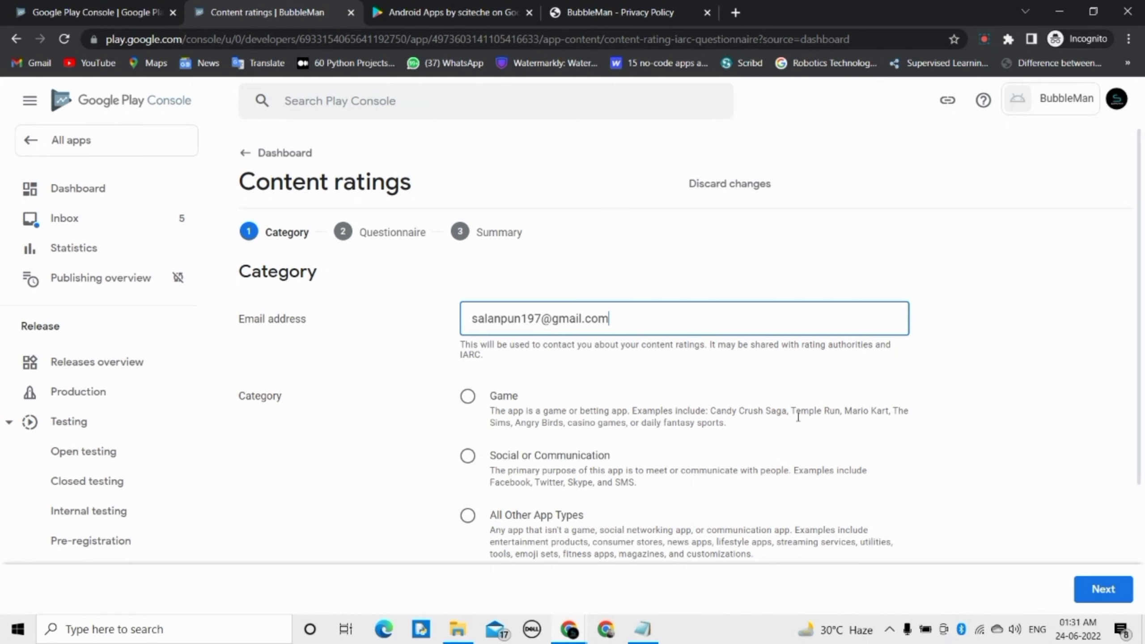
- Choose Game as the app category and continue to the next questionnaire step
scroll(610, 293, down, 3)
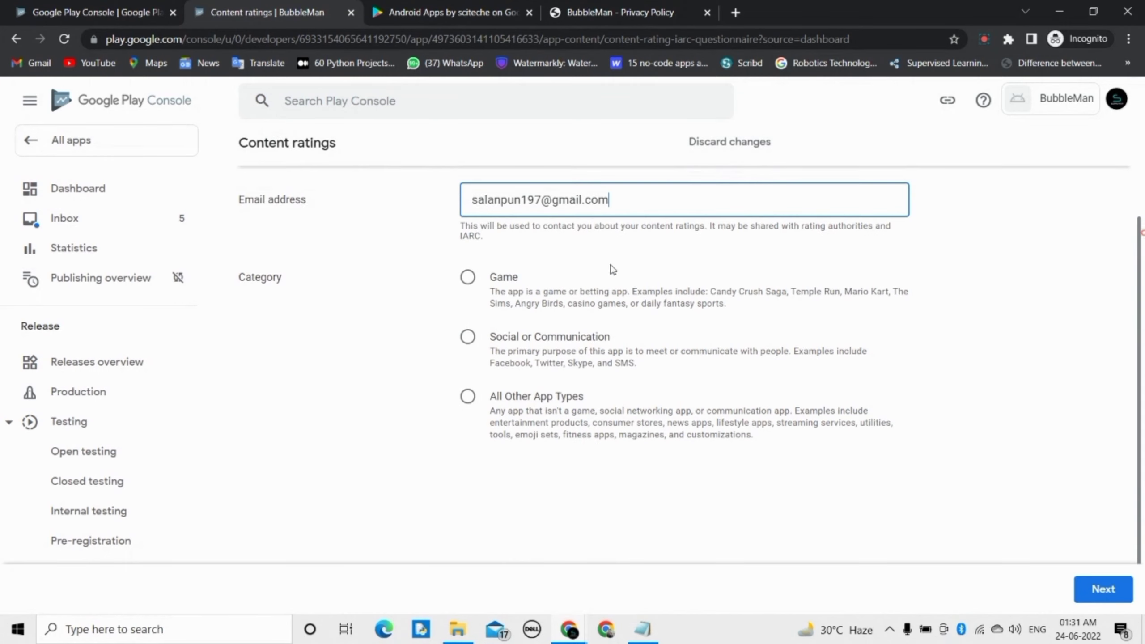
click(464, 279)
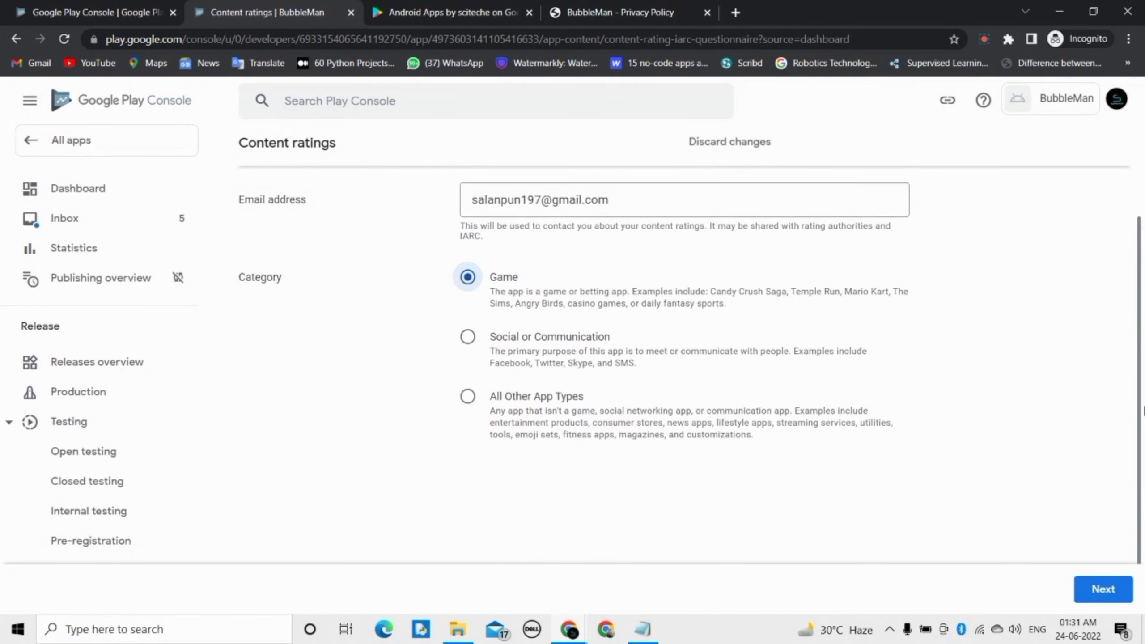
drag(1143, 410, 1143, 444)
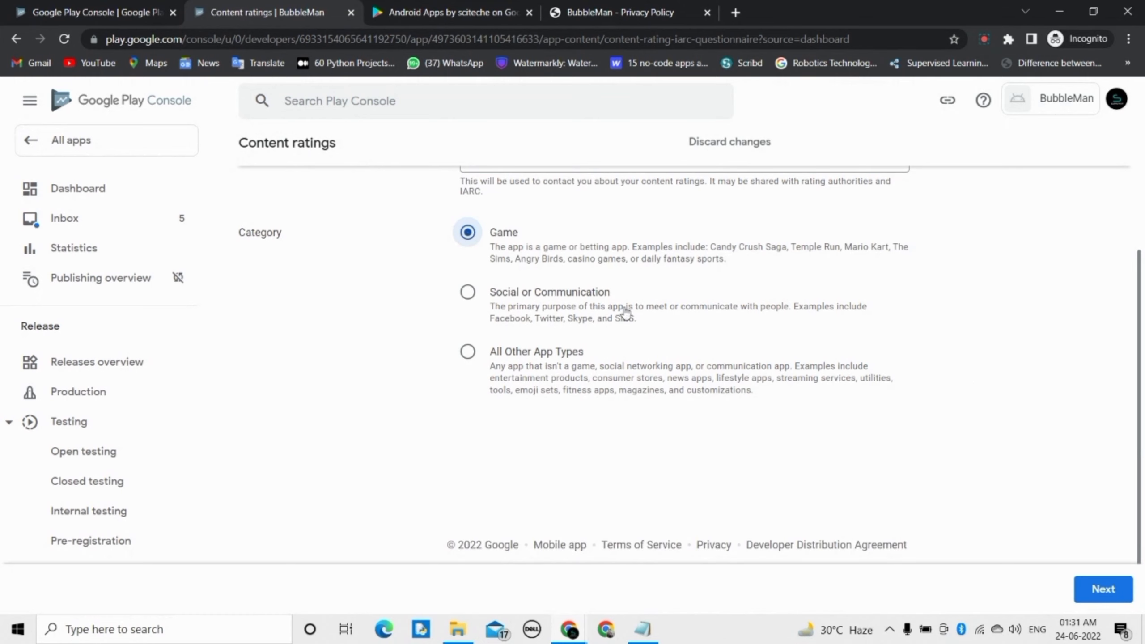
click(1100, 589)
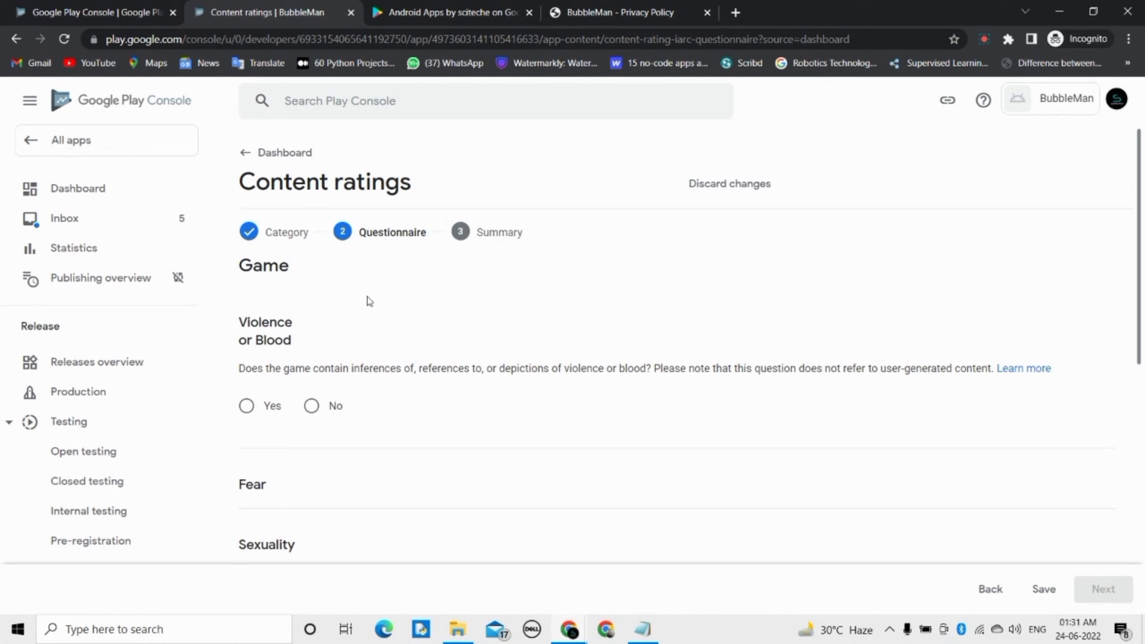
- Answer No to the Violence, Fear, Sexuality and Gambling questions
click(311, 408)
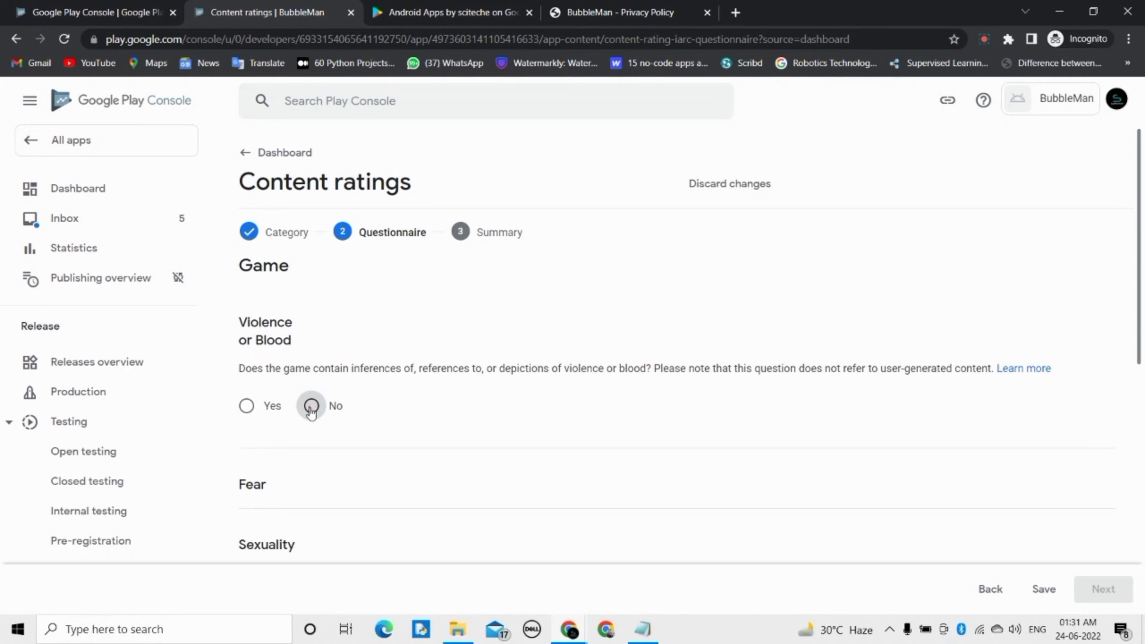
scroll(315, 407, down, 3)
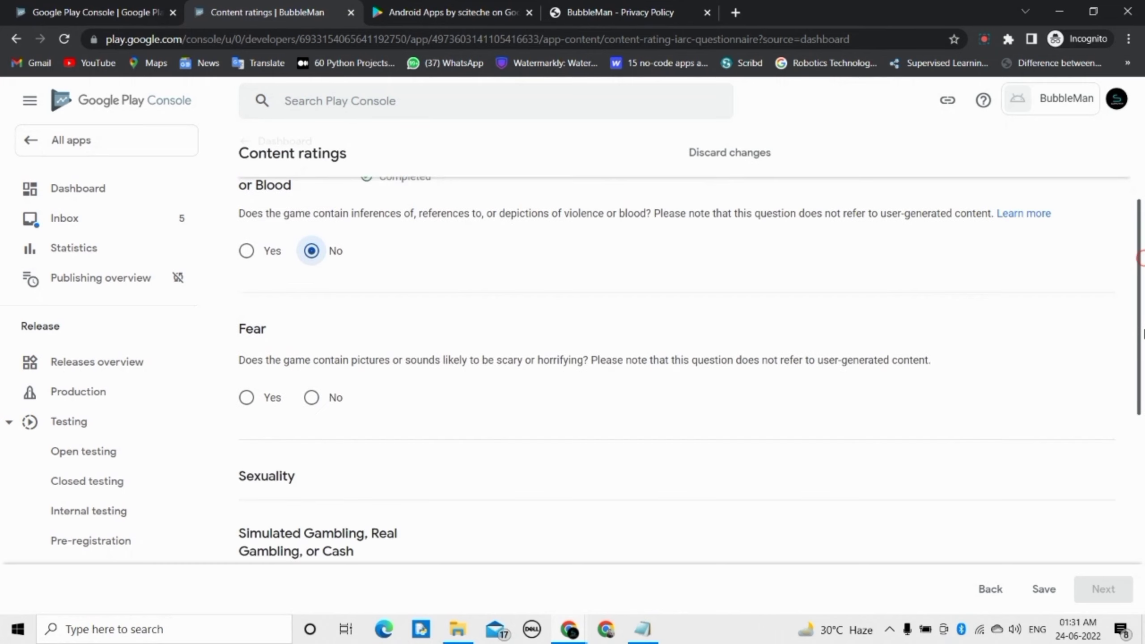
click(321, 401)
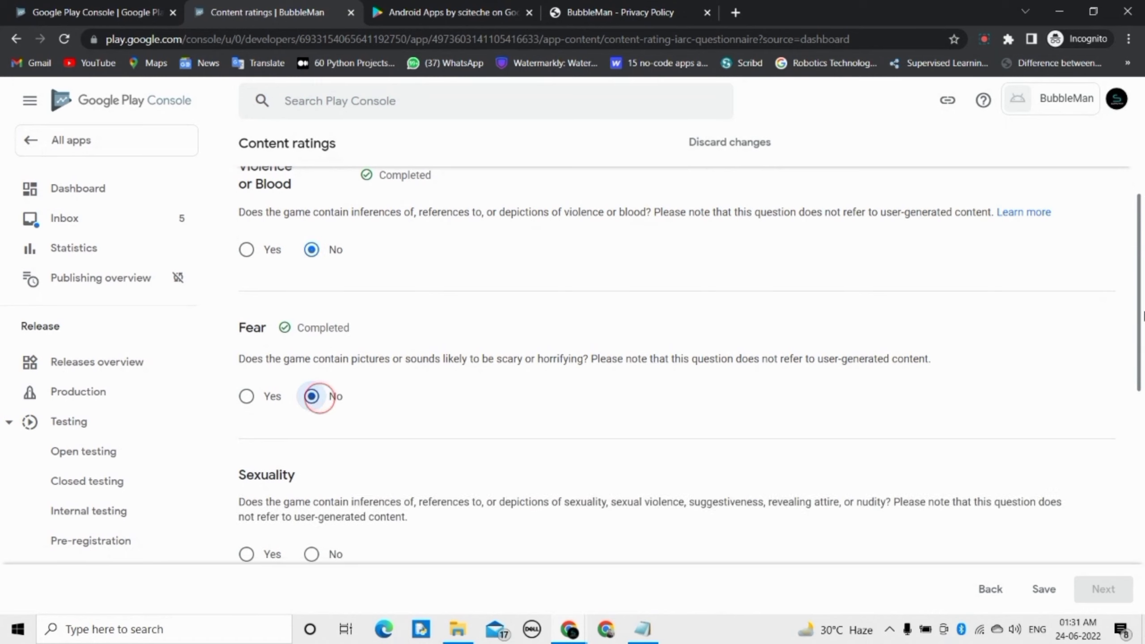
scroll(232, 363, down, 4)
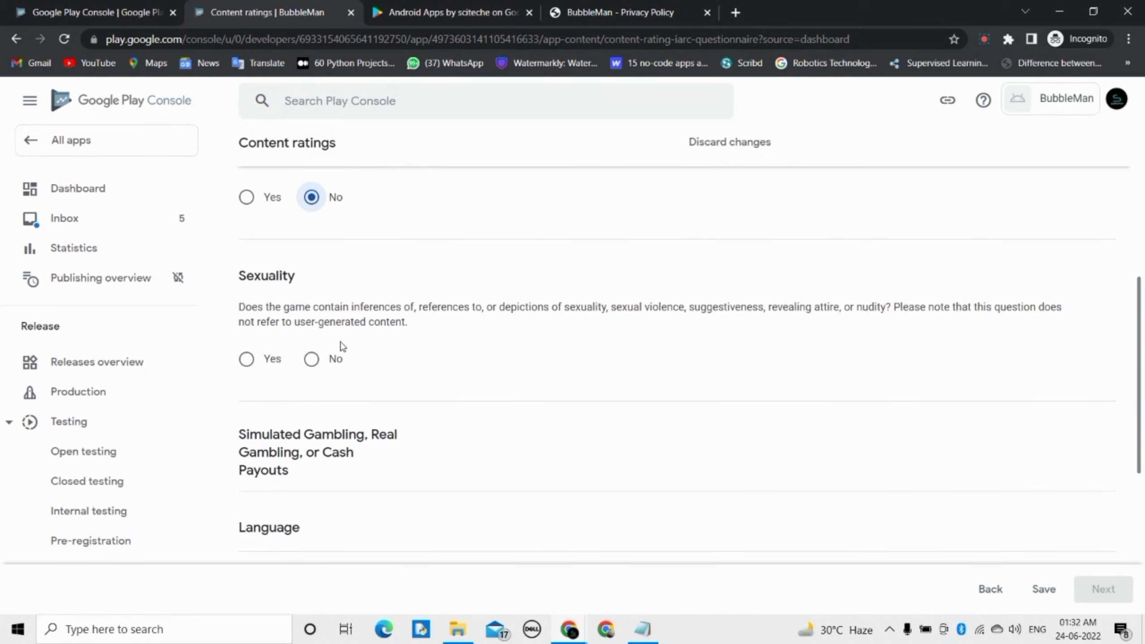
click(310, 359)
drag(1140, 302, 1143, 366)
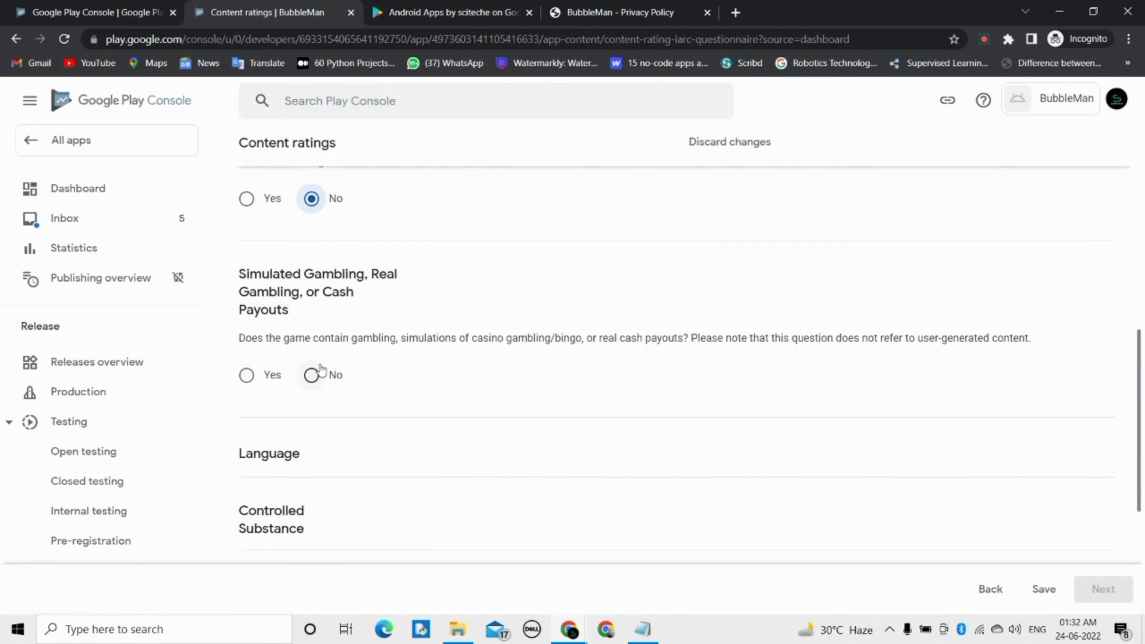
click(321, 371)
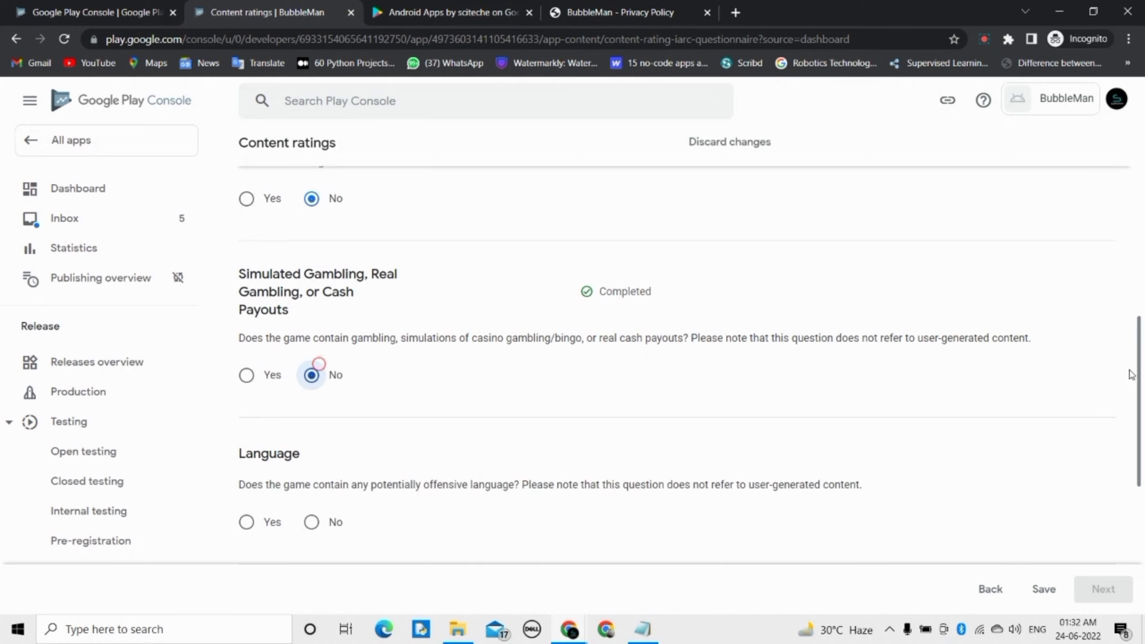
- Answer No to the Language, Controlled Substance and Crude Humor questions
drag(1141, 383, 1143, 442)
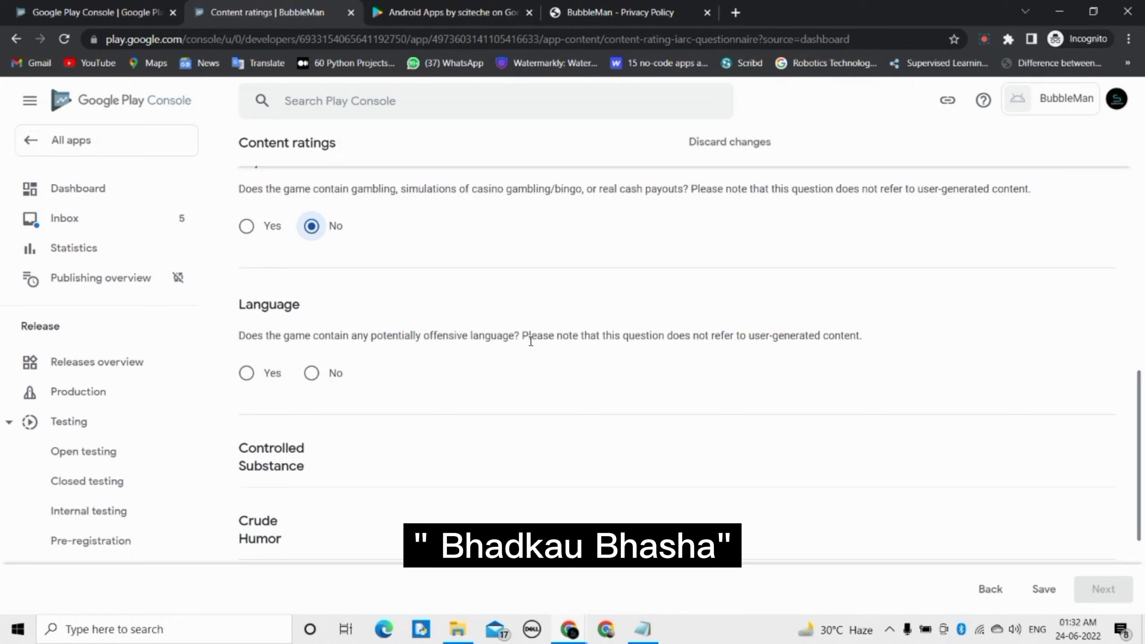
click(332, 386)
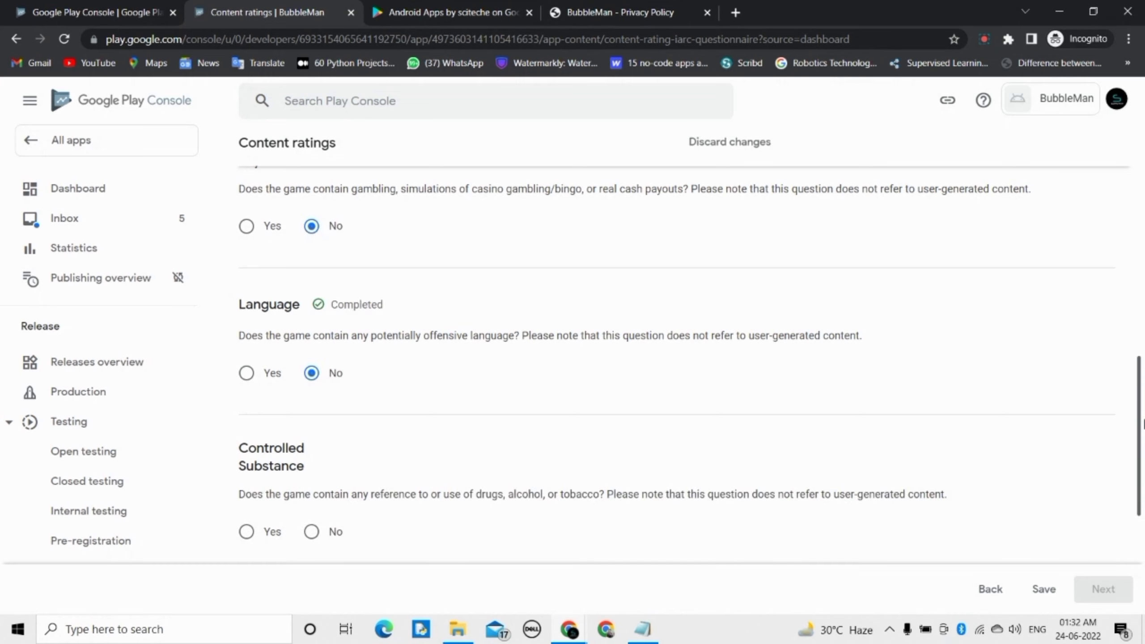
scroll(1143, 446, down, 2)
drag(1144, 446, 1143, 489)
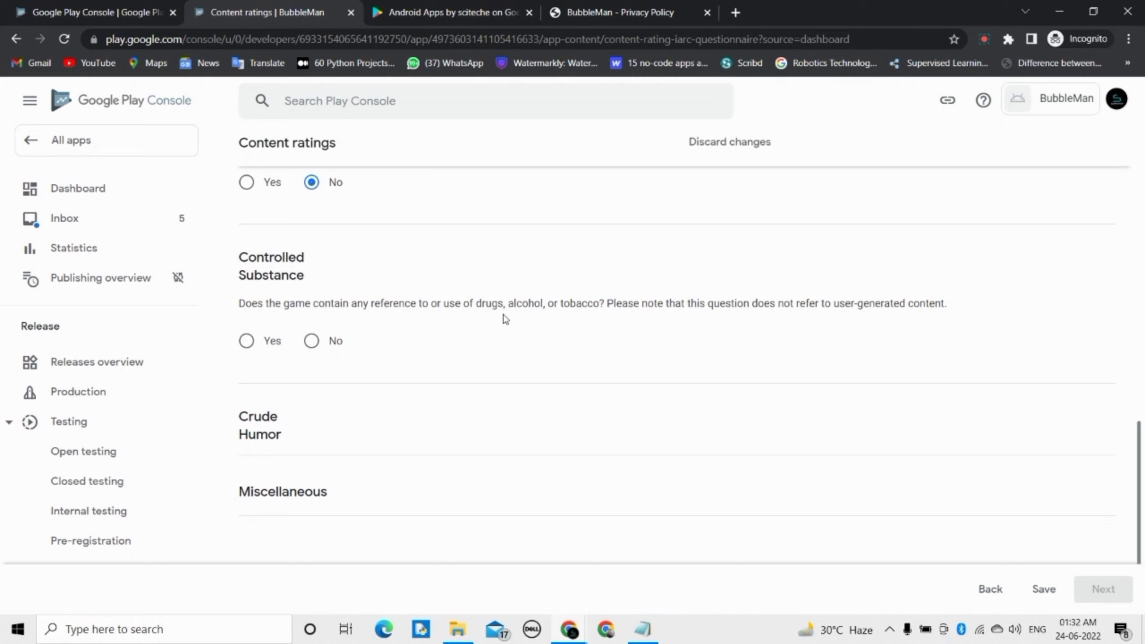
click(307, 354)
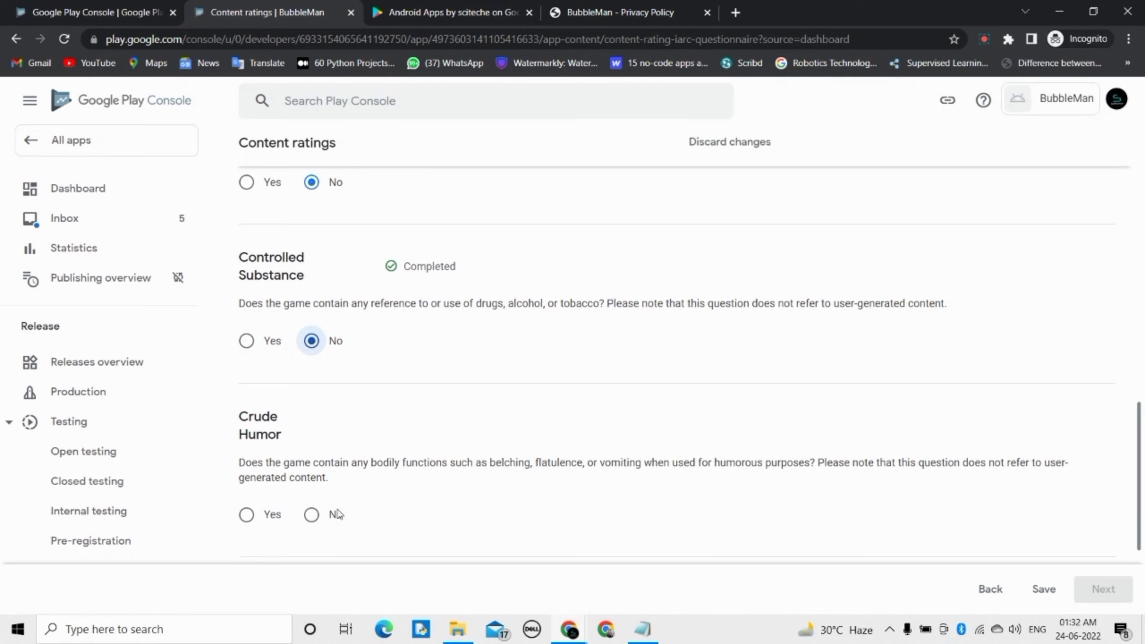
click(312, 514)
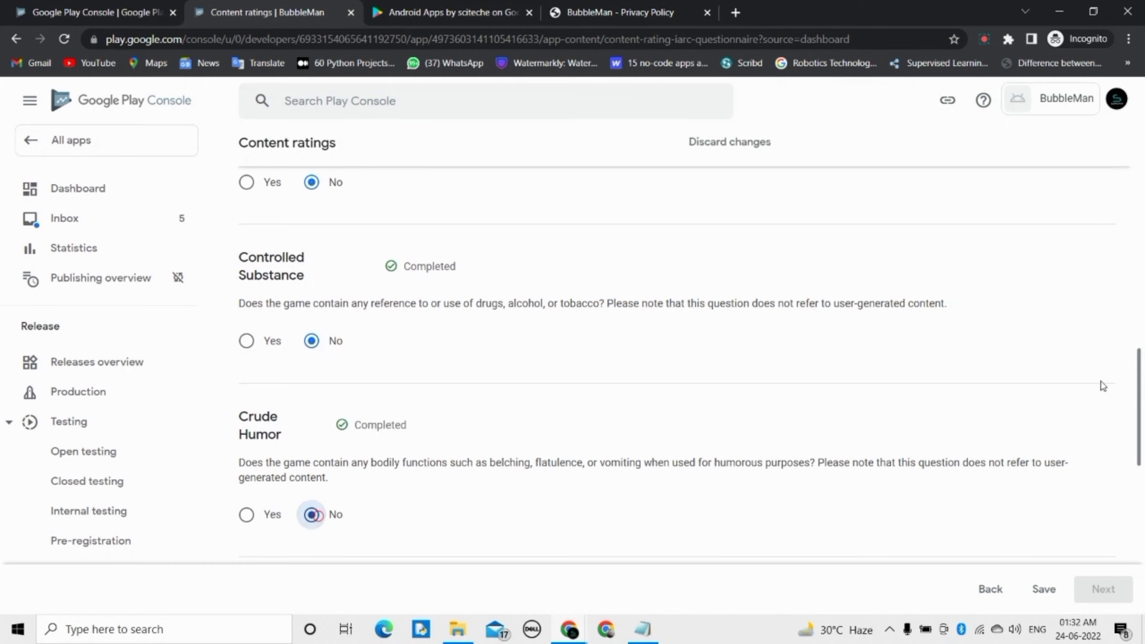
drag(1140, 395, 1143, 424)
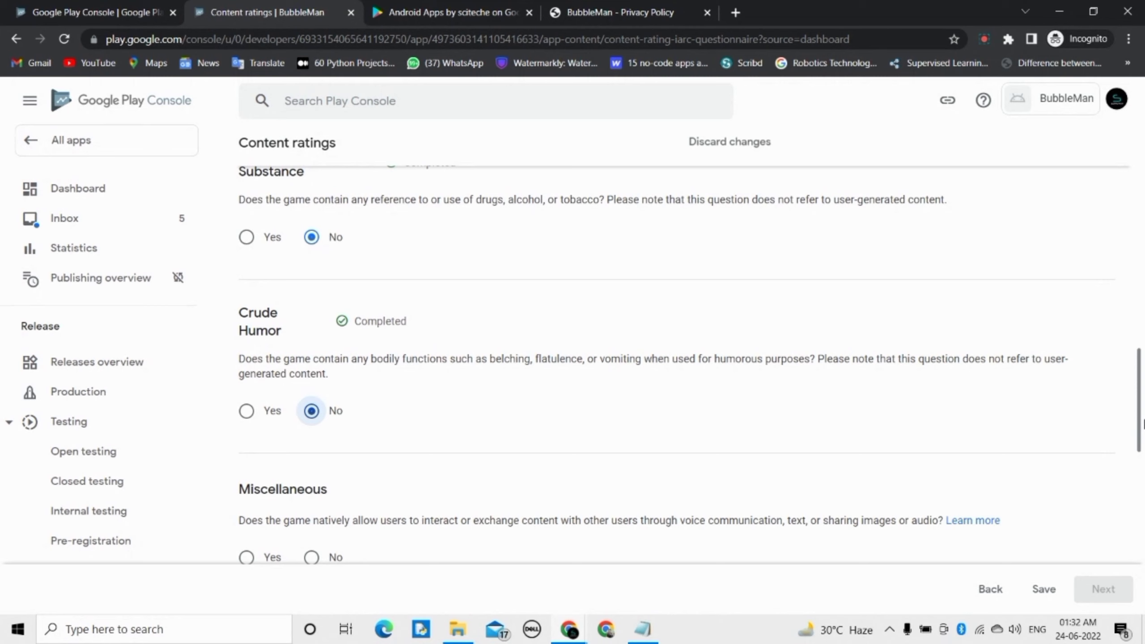
- Answer No to the user interaction, location-sharing and digital goods purchase questions
scroll(332, 339, down, 3)
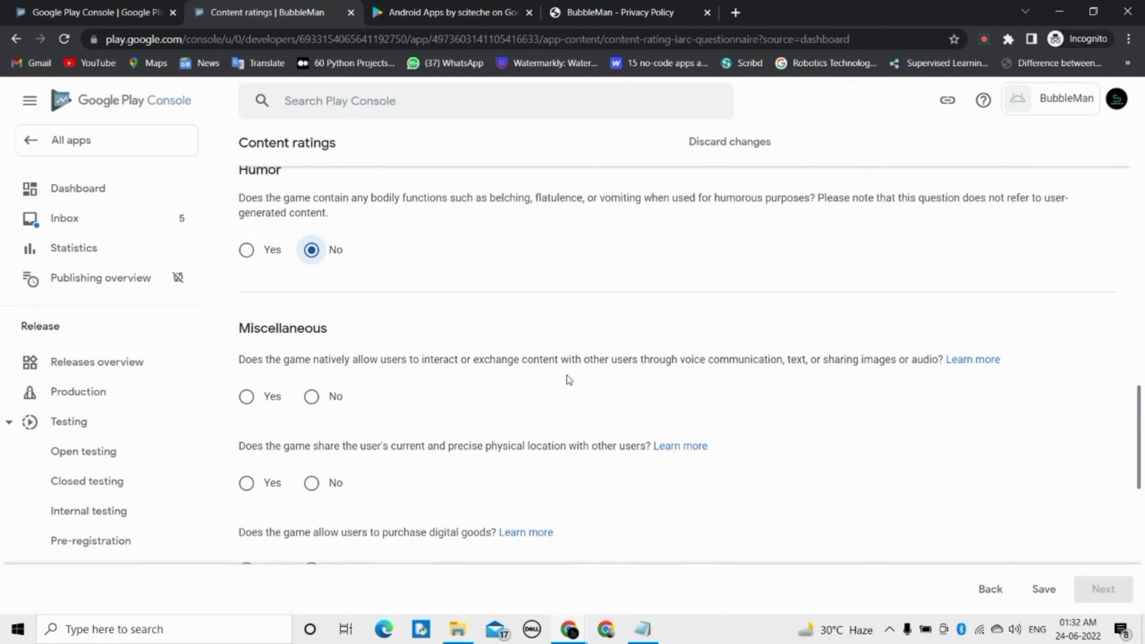
click(327, 398)
click(327, 397)
scroll(1143, 433, down, 3)
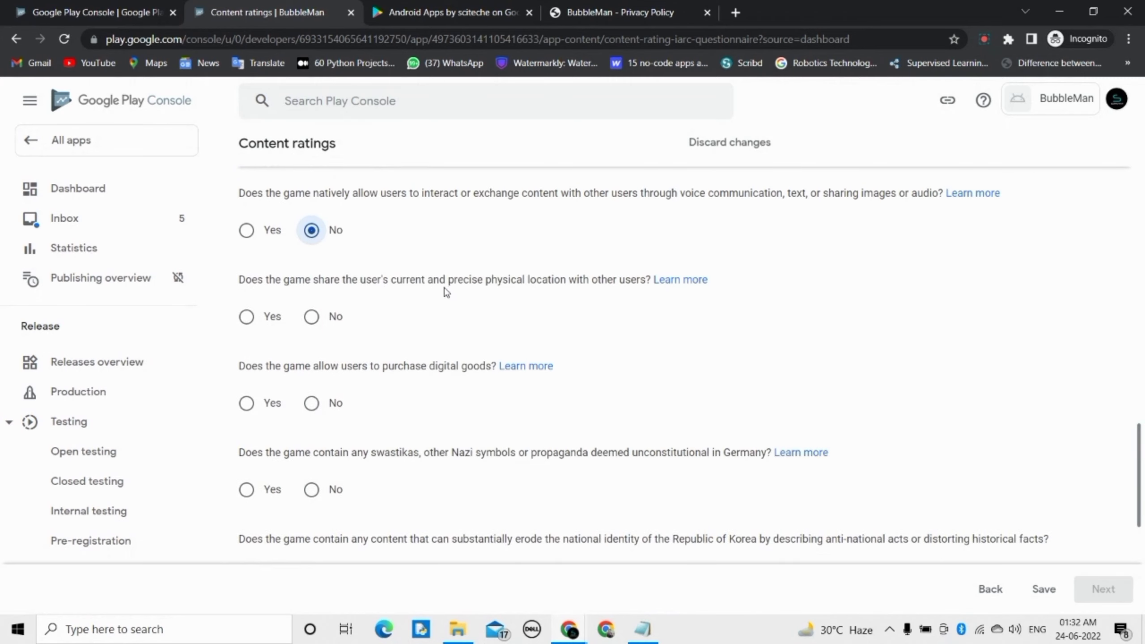
click(311, 316)
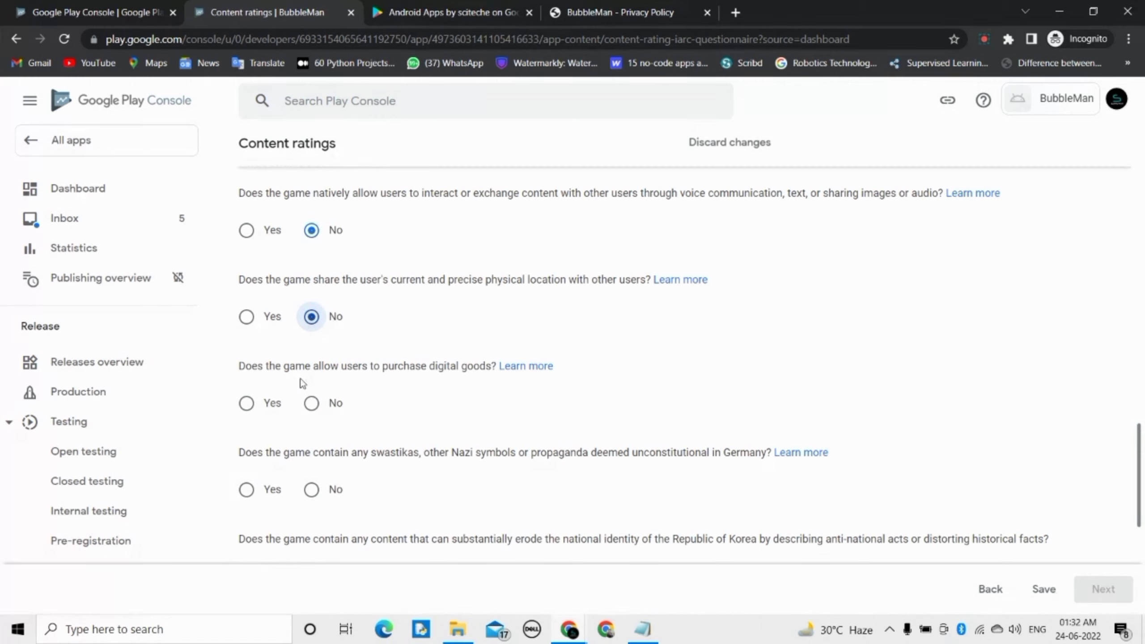
click(311, 403)
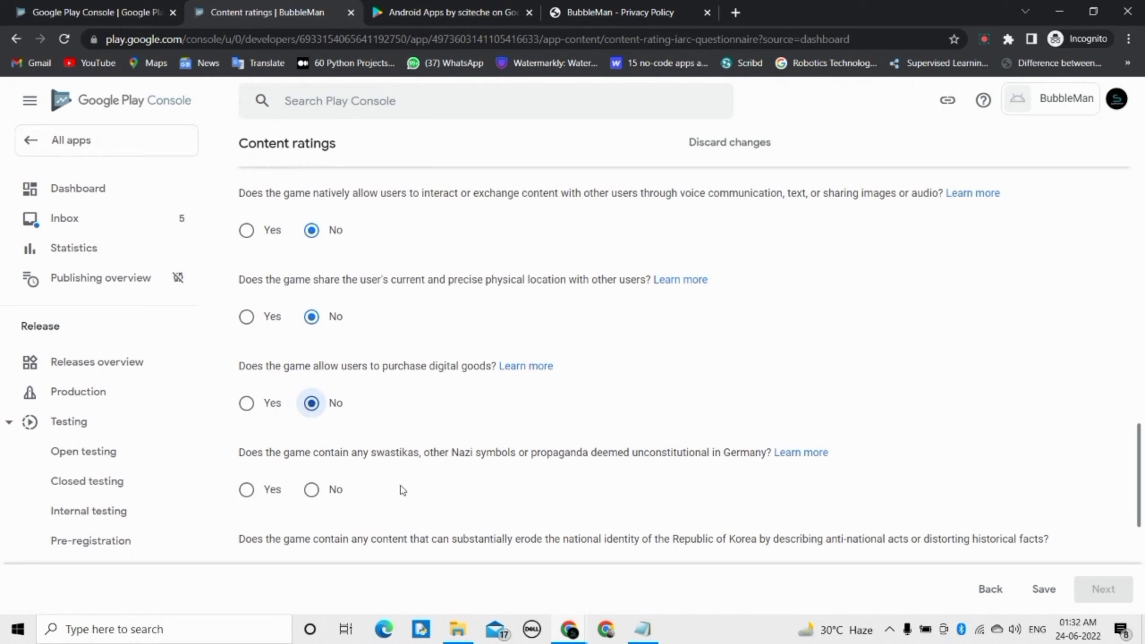
- Answer No to the Nazi symbols, Korea national identity, criminal techniques and terrorism questions
click(311, 489)
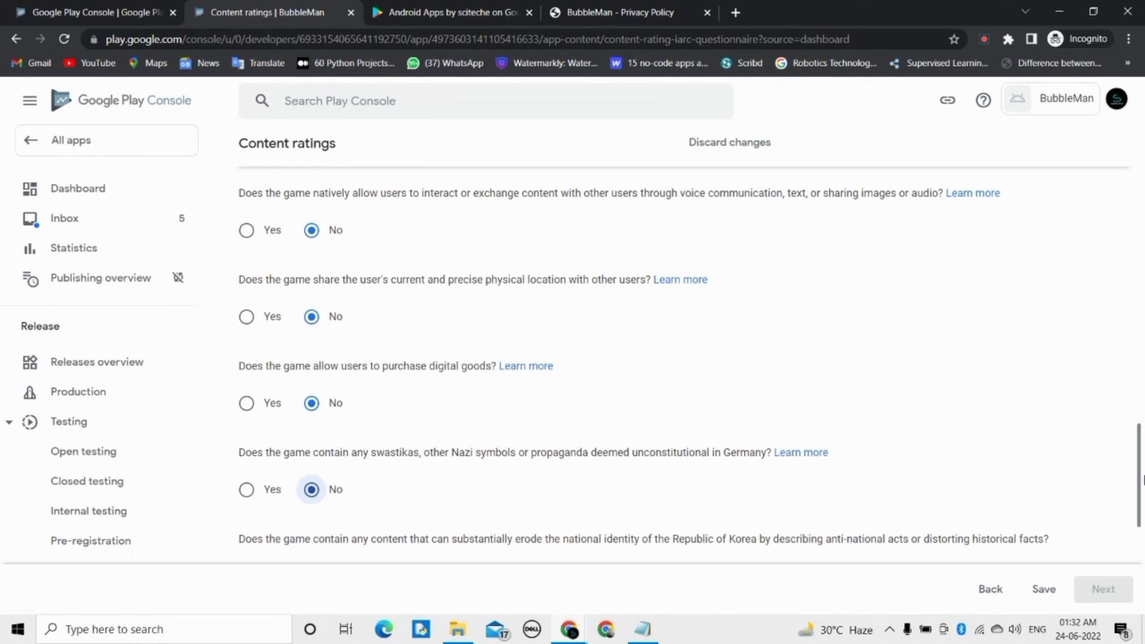
drag(1140, 479, 1143, 527)
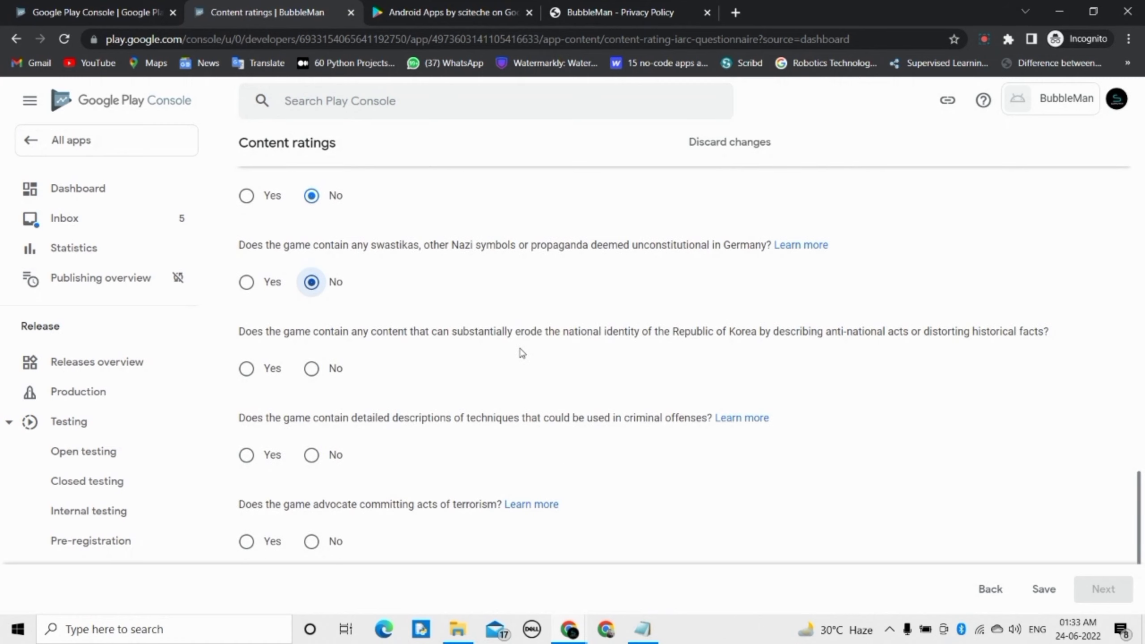
click(312, 370)
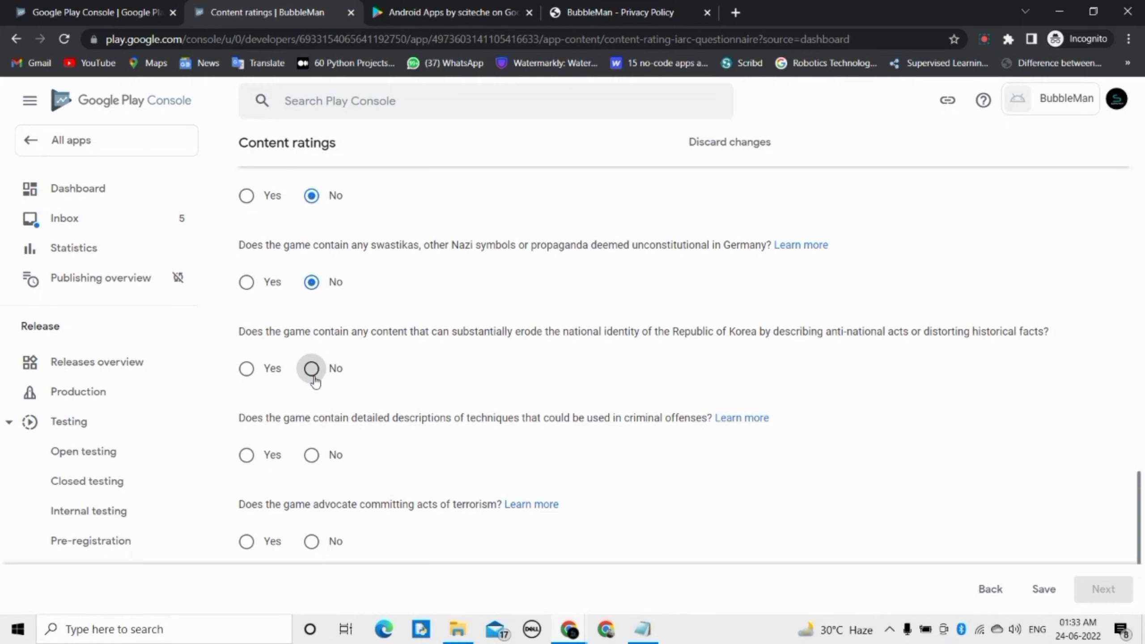
scroll(1143, 496, down, 3)
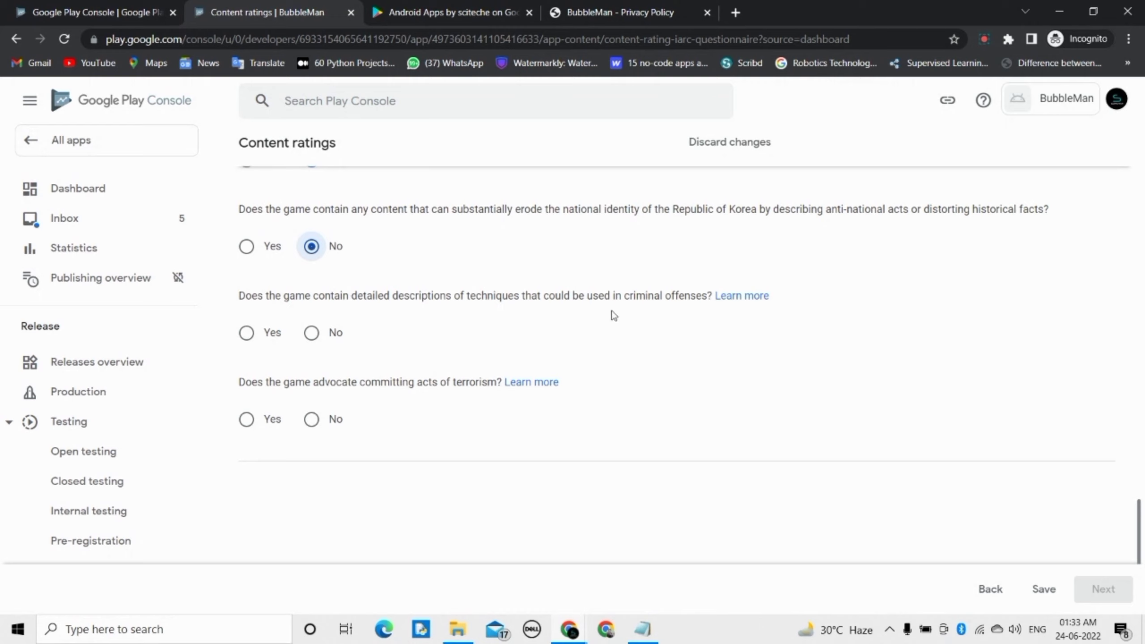
click(311, 333)
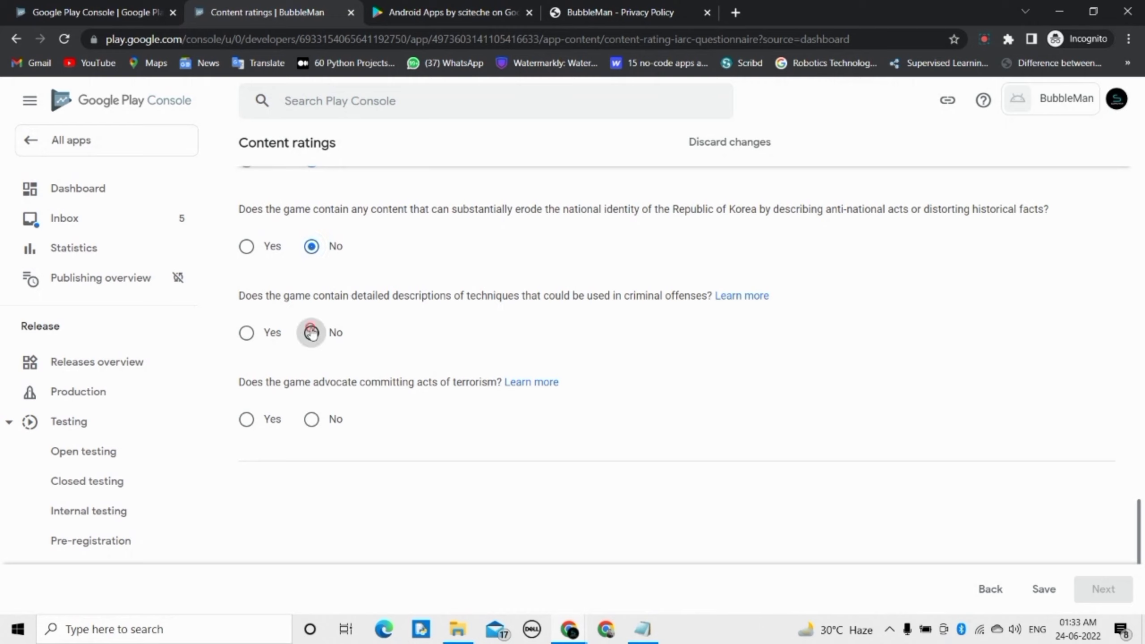
click(326, 427)
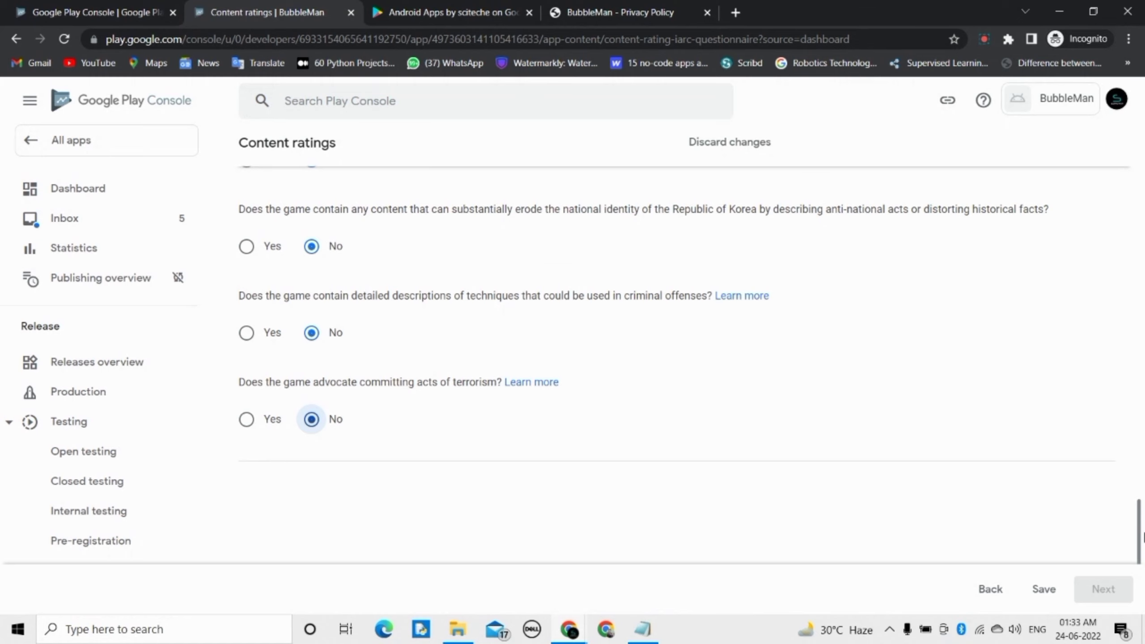
drag(1143, 537, 1143, 555)
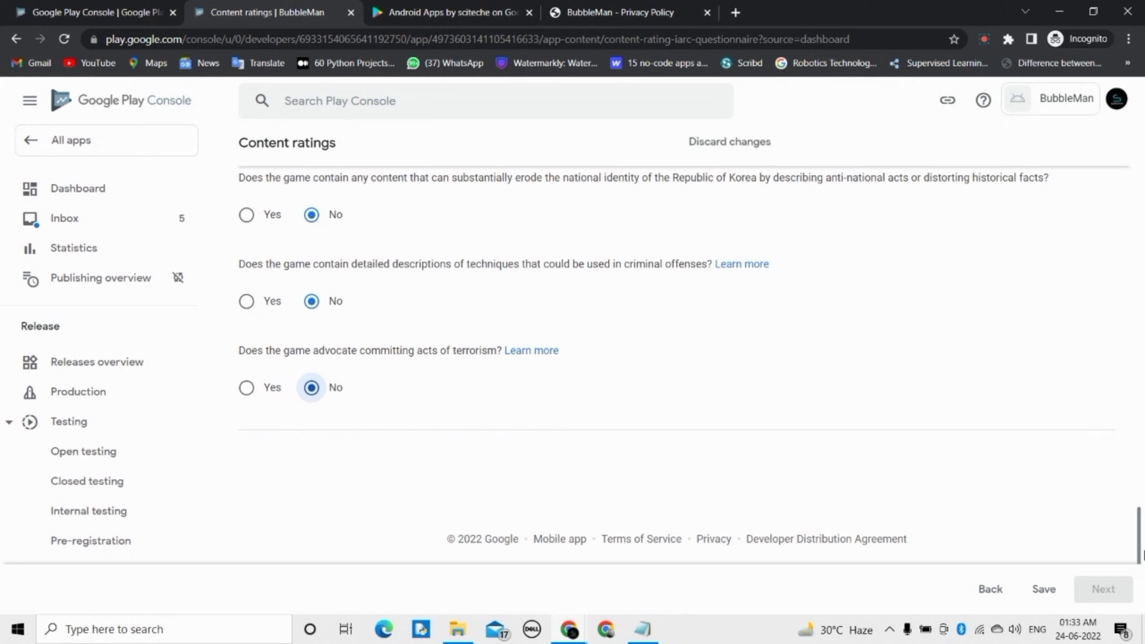
- Save the questionnaire answers, review the calculated 3+ ratings, and submit them
click(1046, 591)
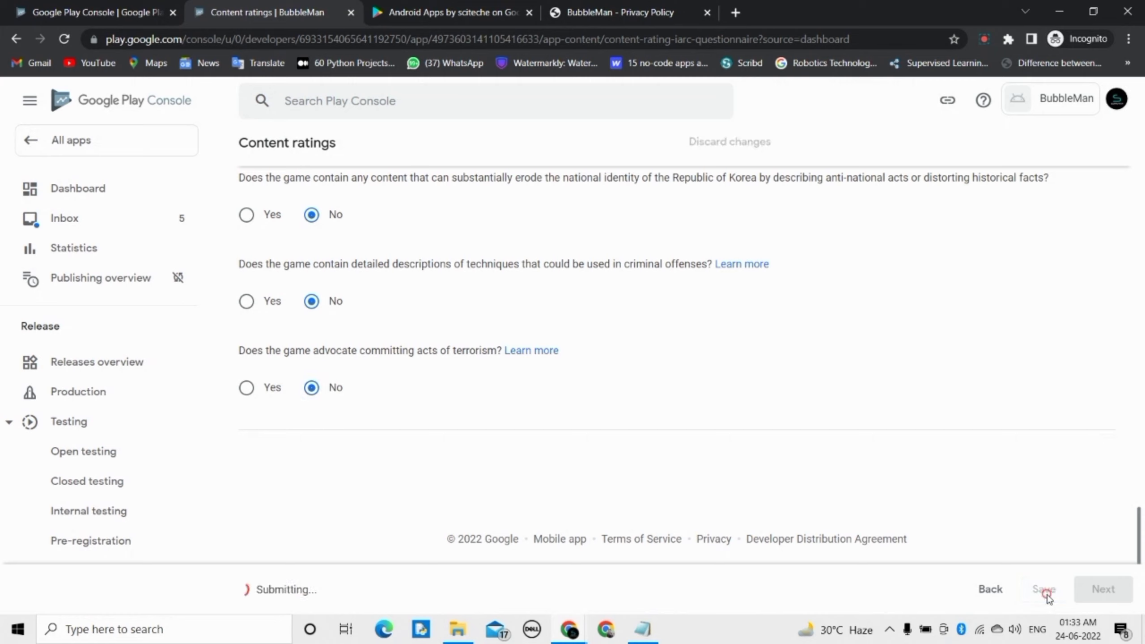
click(1101, 591)
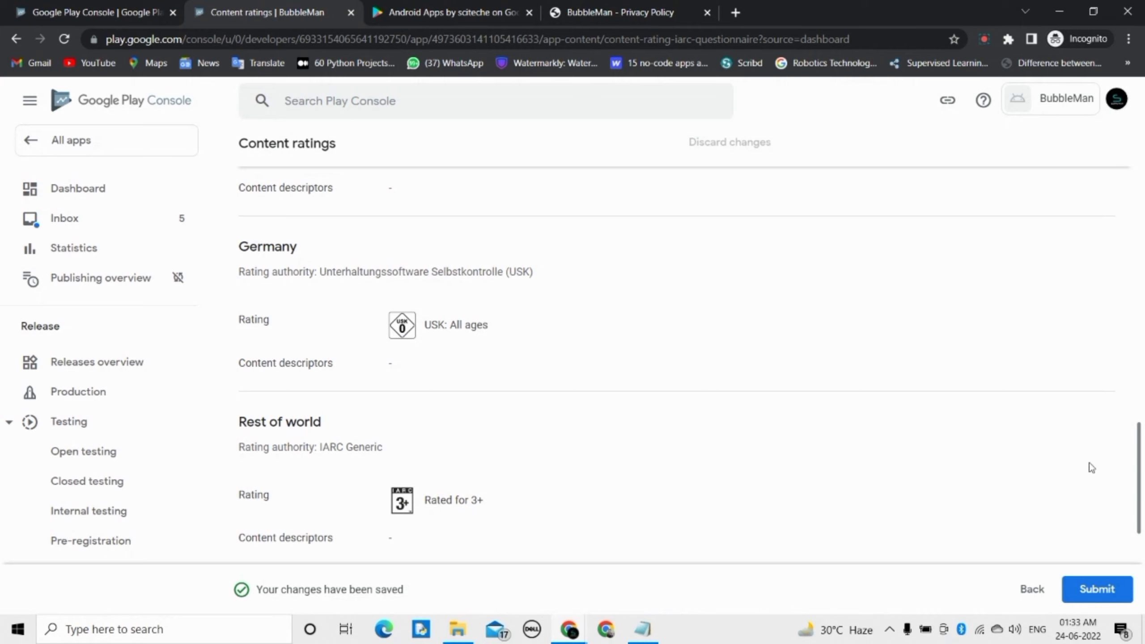
scroll(1143, 465, down, 3)
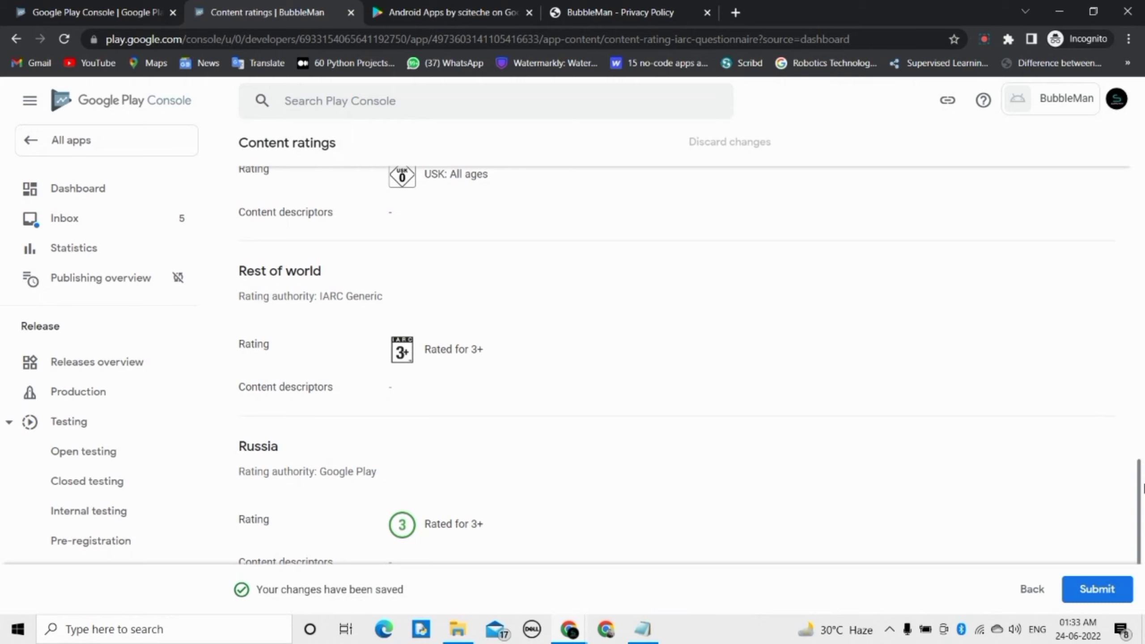
scroll(1142, 487, down, 3)
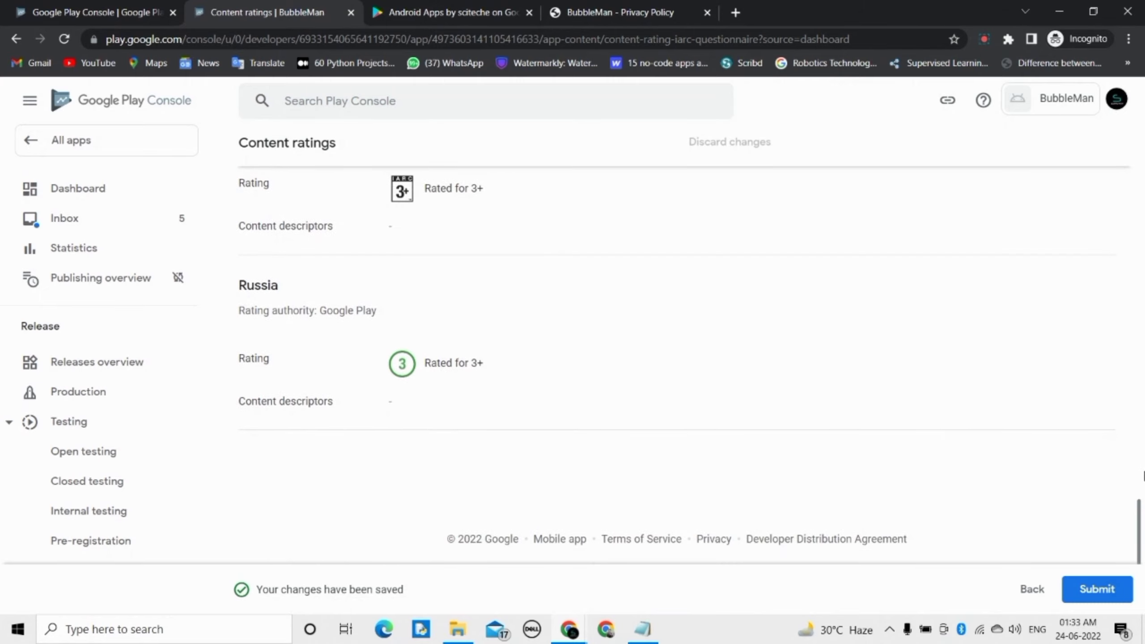
mouse_move(1142, 530)
mouse_down()
mouse_move(1143, 415)
mouse_move(1141, 510)
mouse_up()
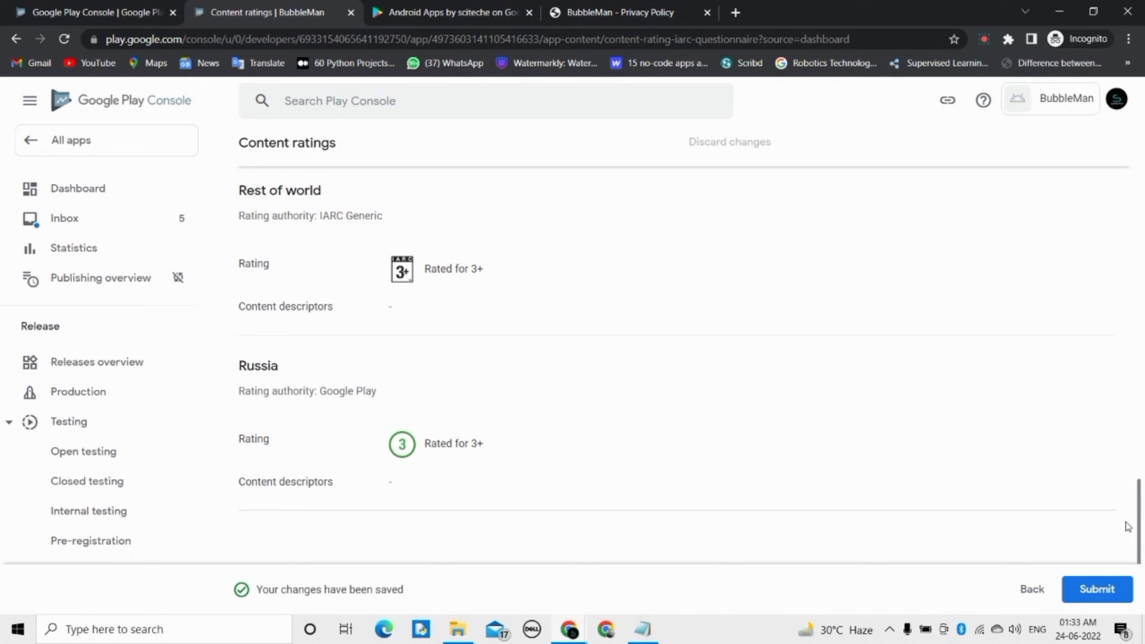
click(1095, 591)
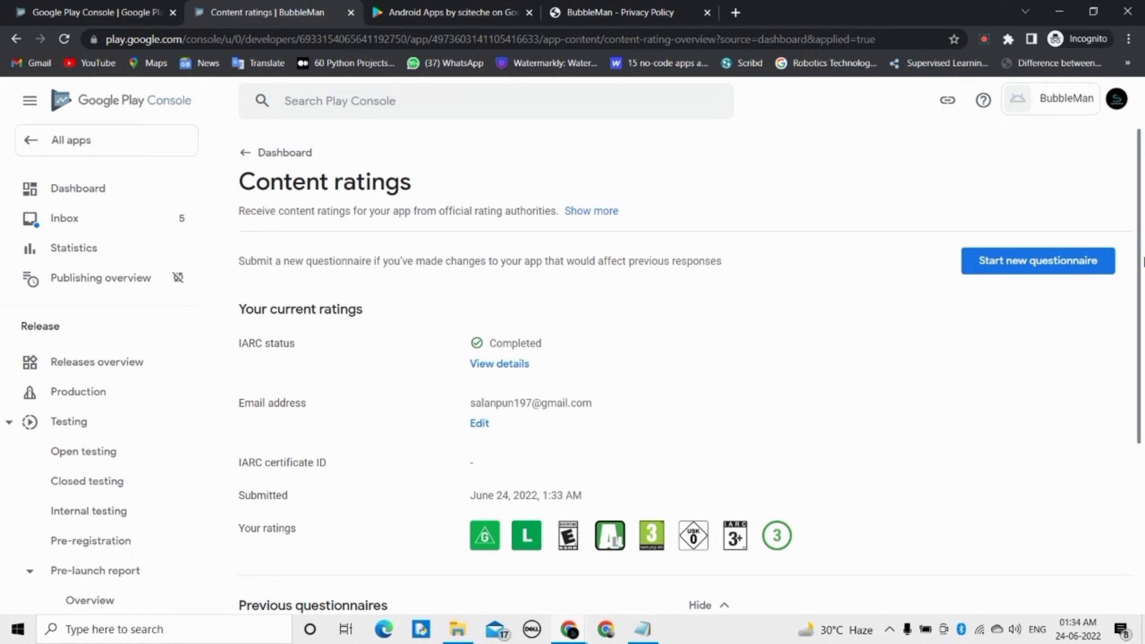
- Go back to the Dashboard and scroll to the app content checklist, now 4 of 10 complete
click(266, 153)
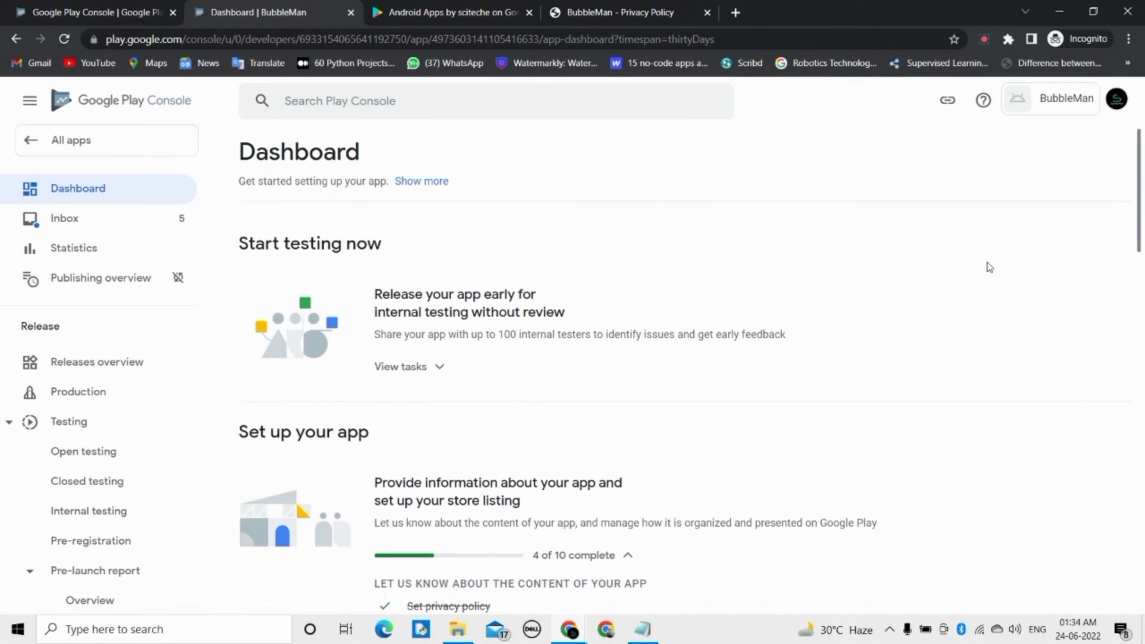
drag(1142, 232, 1142, 311)
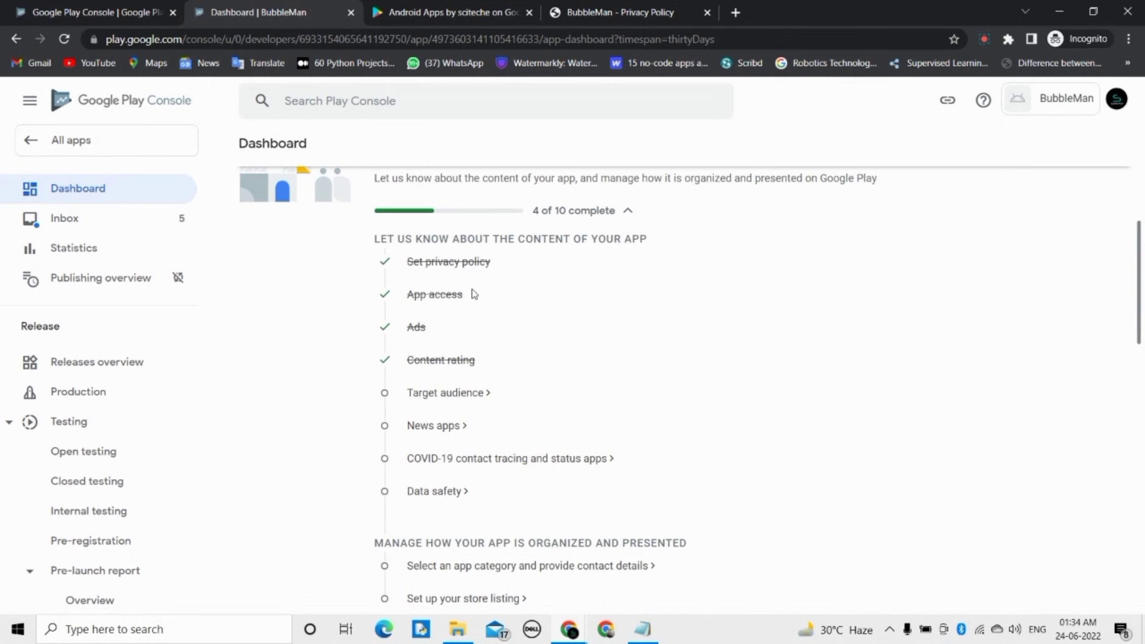
- In Target audience, tick all six age groups from 5 and under to 18 and over
click(439, 393)
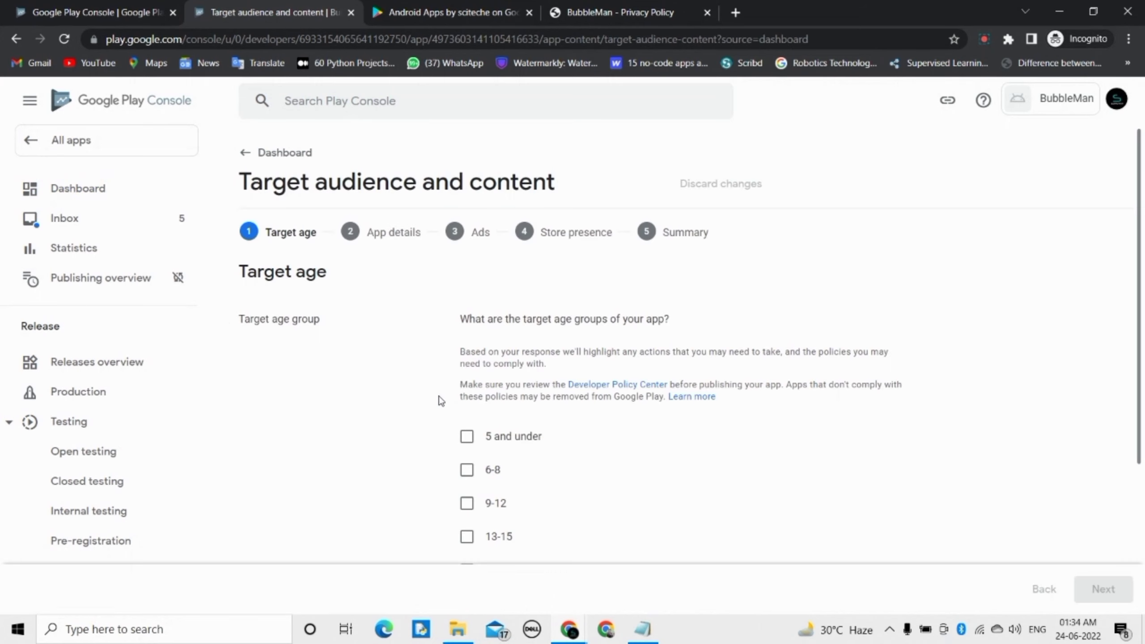
scroll(937, 408, down, 2)
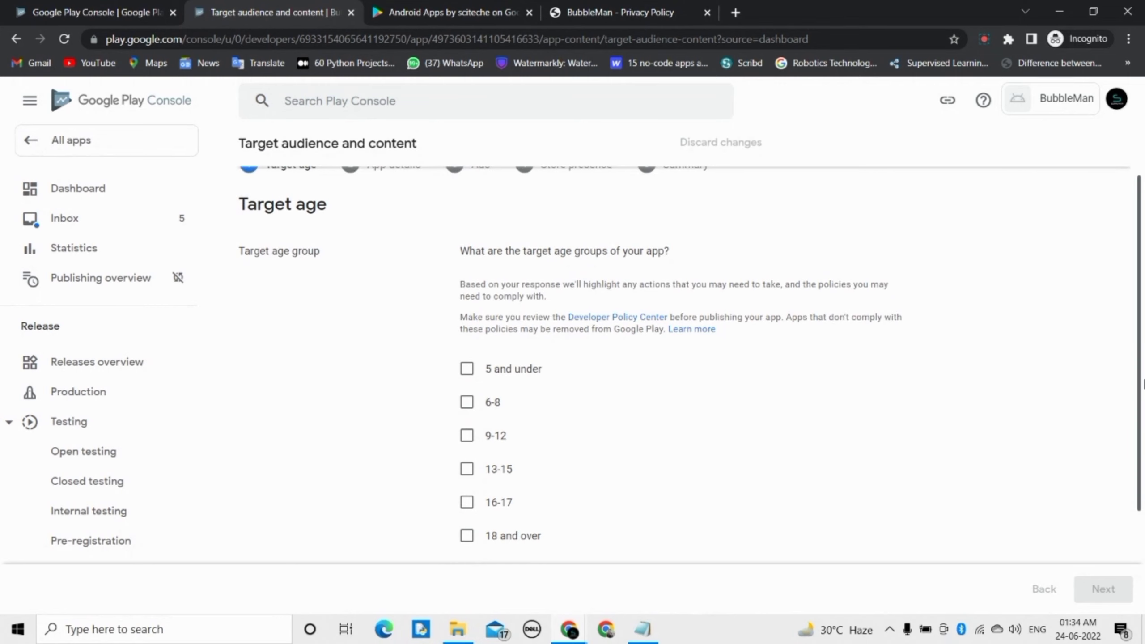
scroll(811, 334, down, 2)
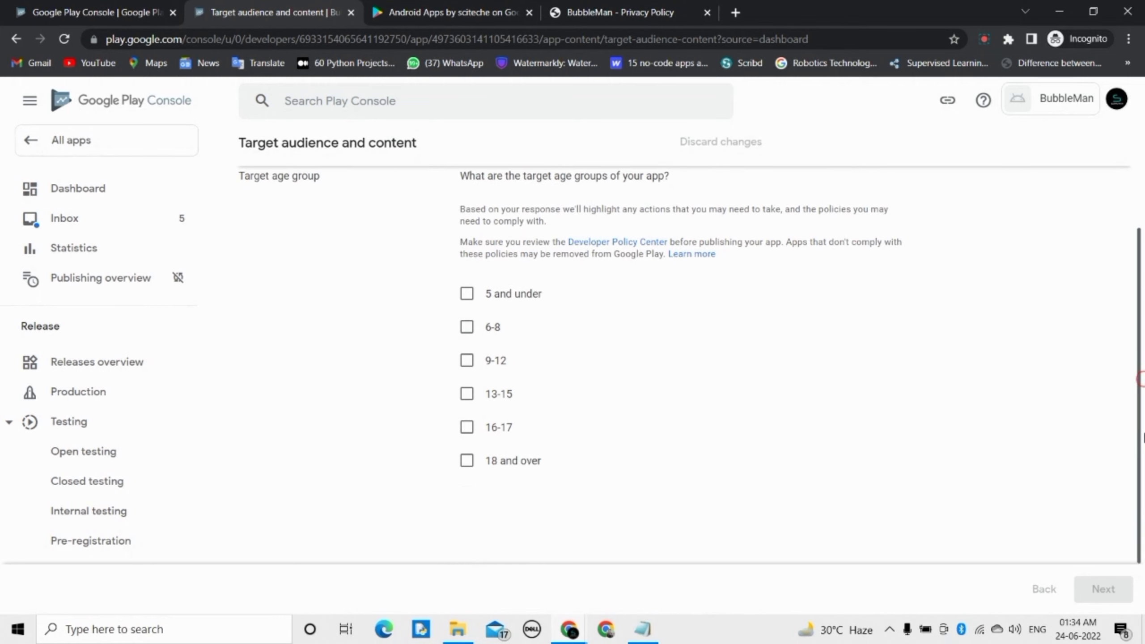
click(469, 295)
click(468, 328)
click(468, 367)
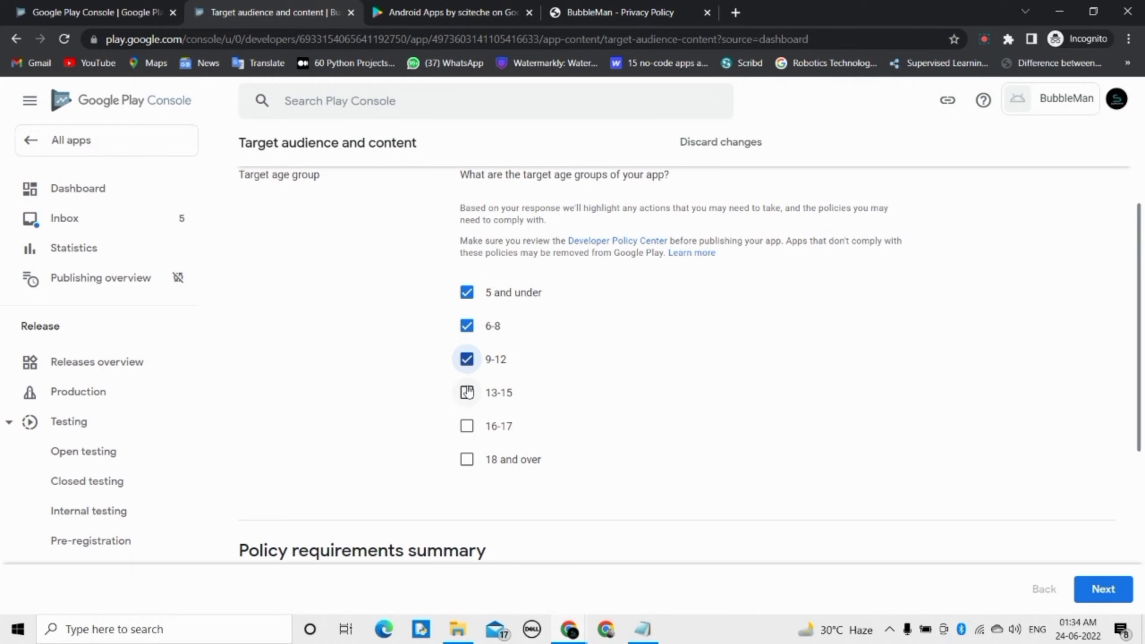
click(468, 395)
click(468, 432)
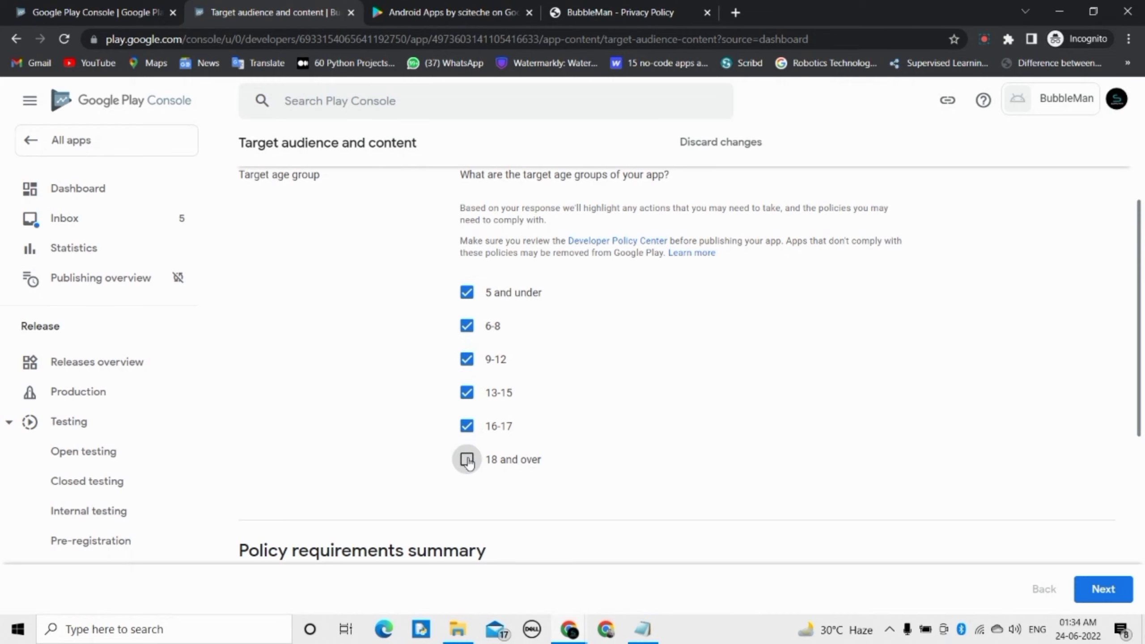
click(468, 460)
- Continue past Target age and confirm the audience includes children under 13
scroll(1141, 324, up, 3)
drag(1143, 324, 1143, 356)
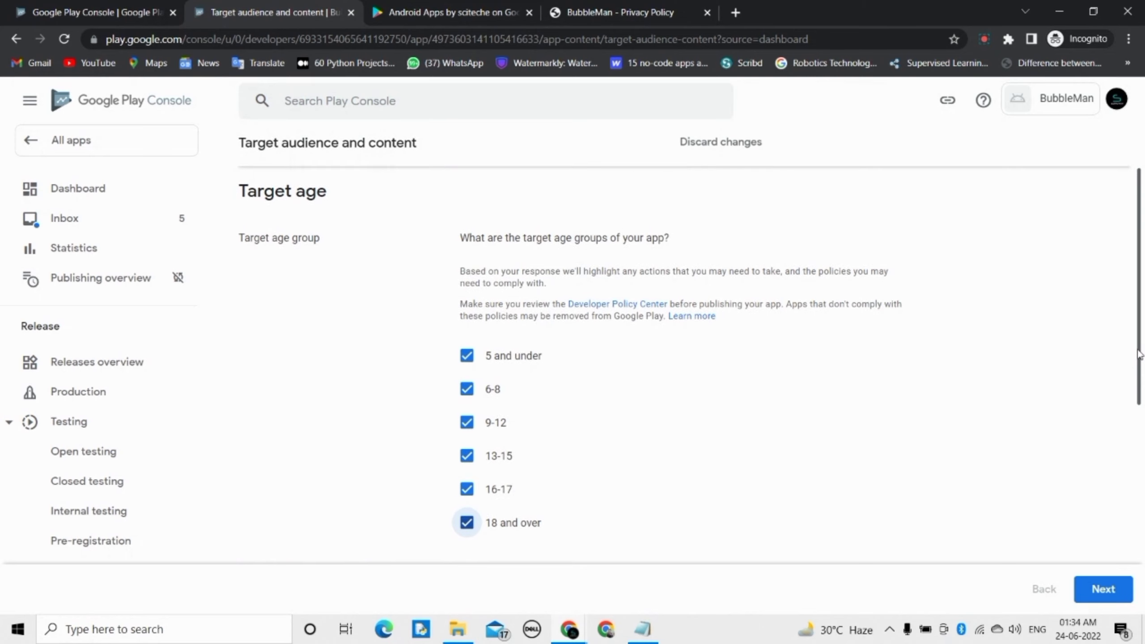
drag(1143, 357, 1143, 424)
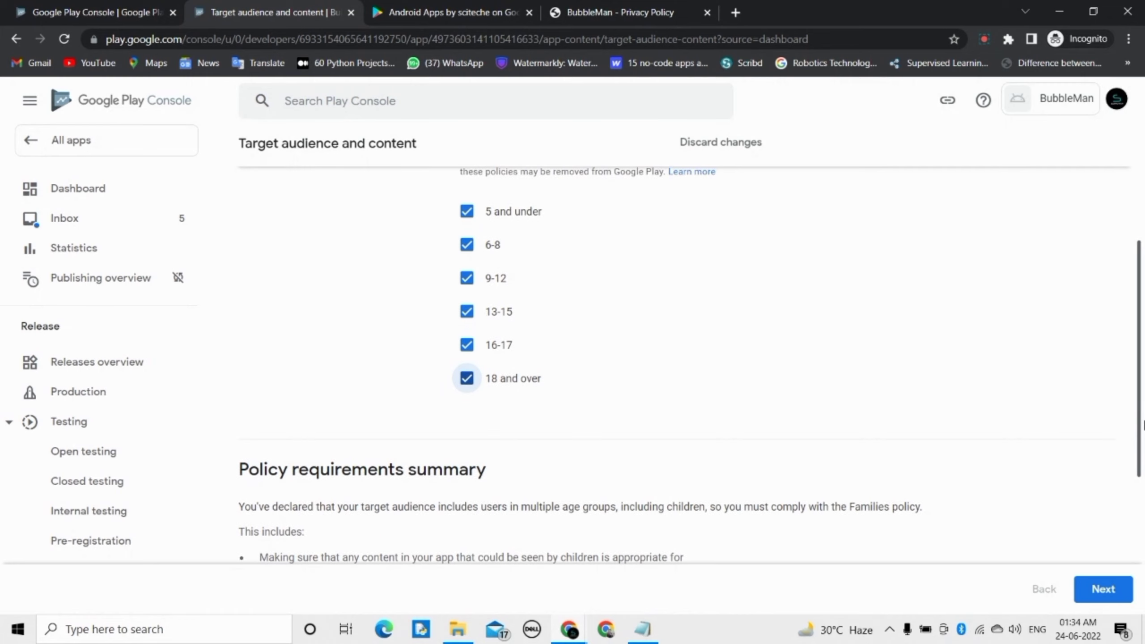
drag(1143, 424, 1141, 520)
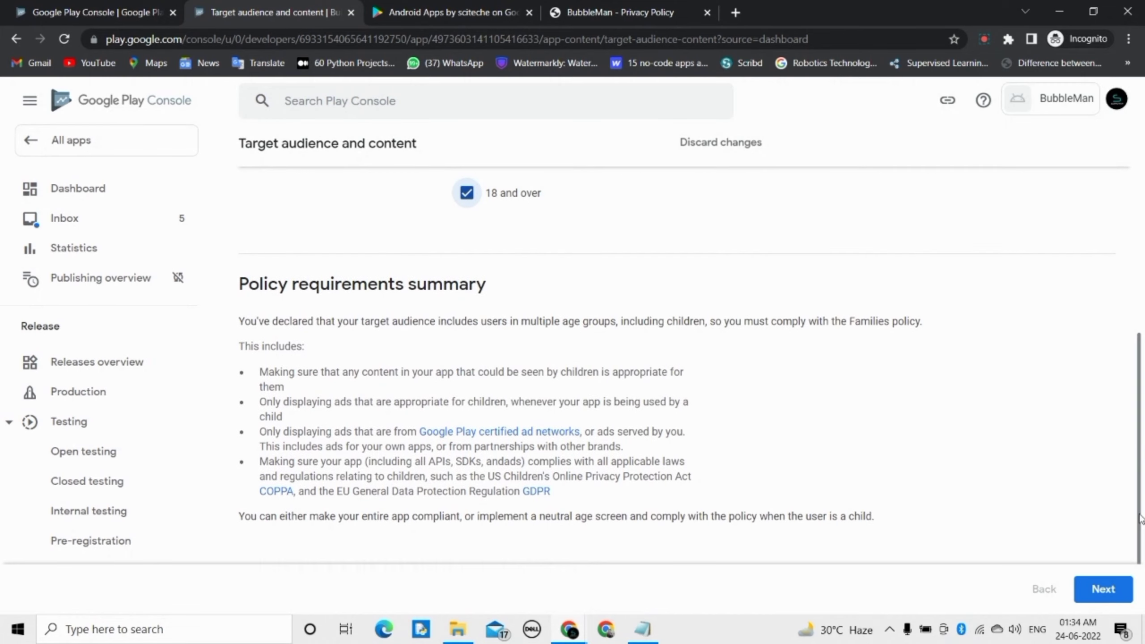
click(1120, 601)
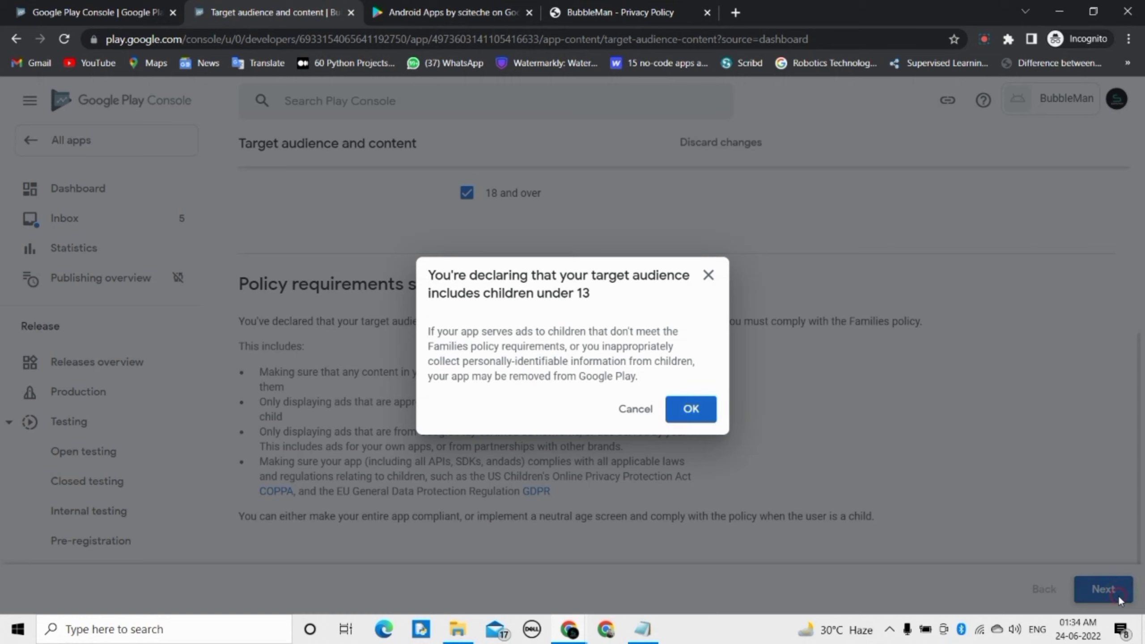
click(683, 422)
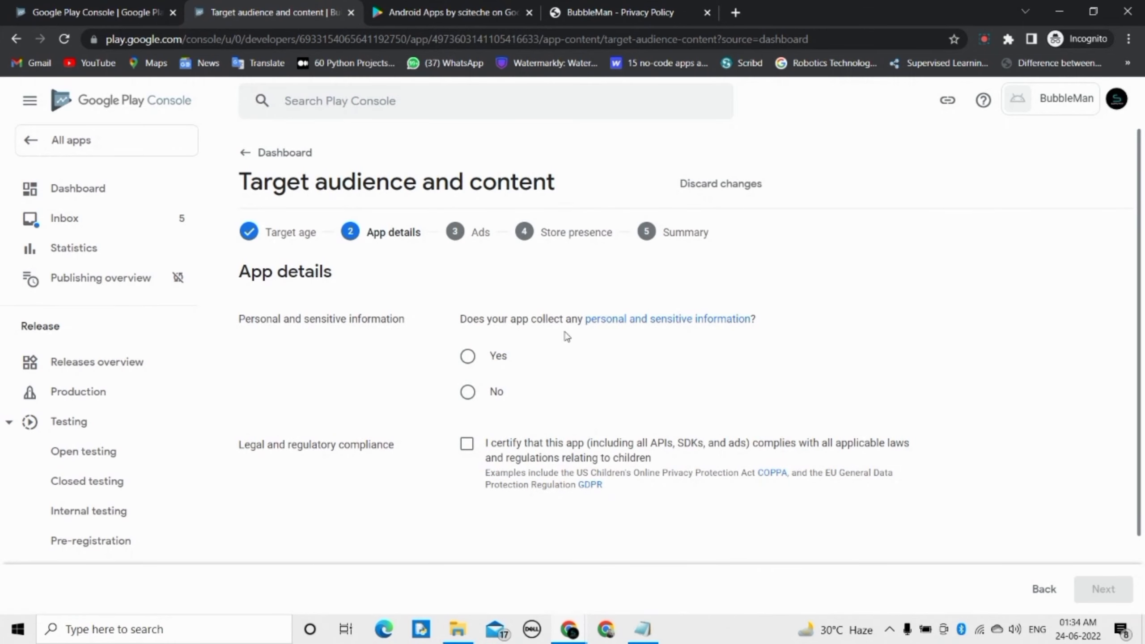
- Declare no personal information is collected and certify compliance with children's laws
click(468, 392)
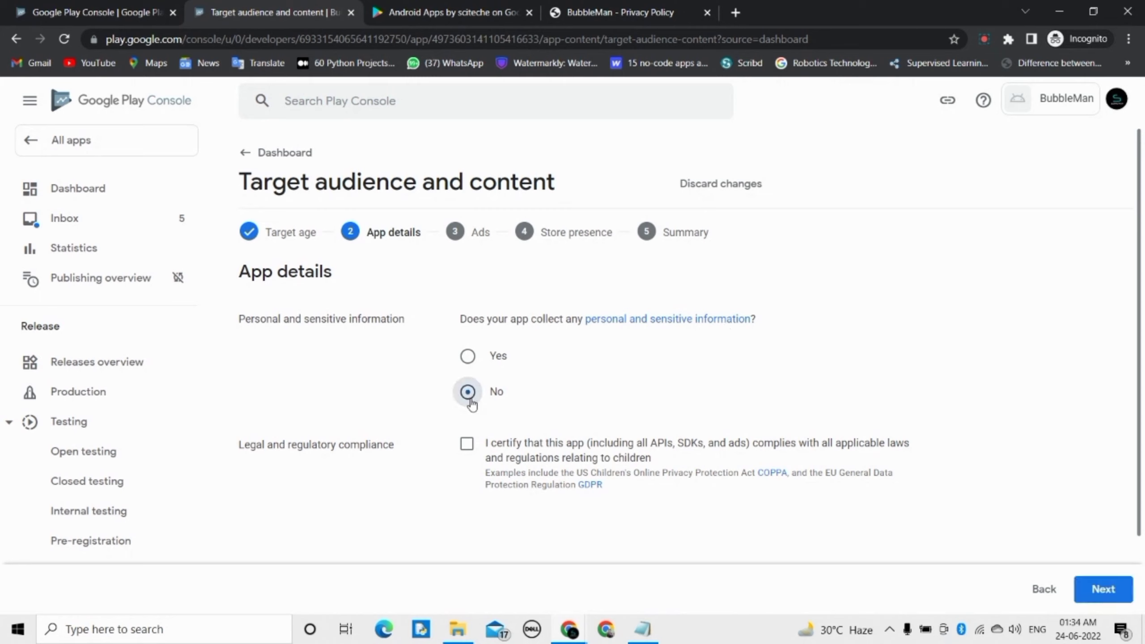
click(467, 444)
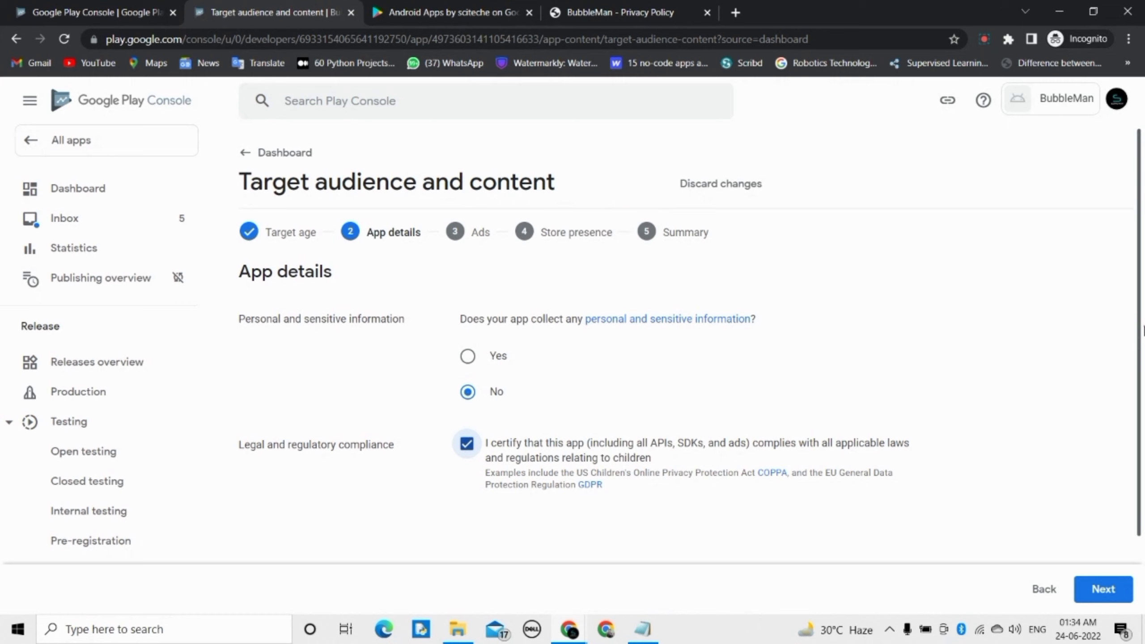
scroll(1143, 331, down, 2)
click(1103, 588)
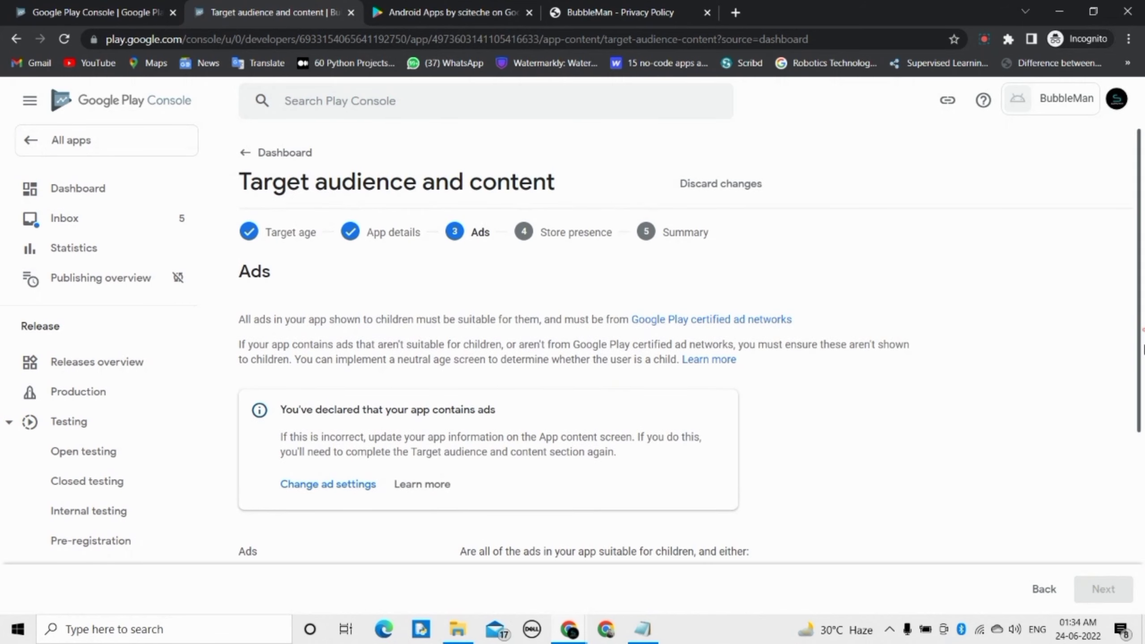
- Confirm all ads are suitable for children and continue to Store presence
scroll(1143, 334, down, 5)
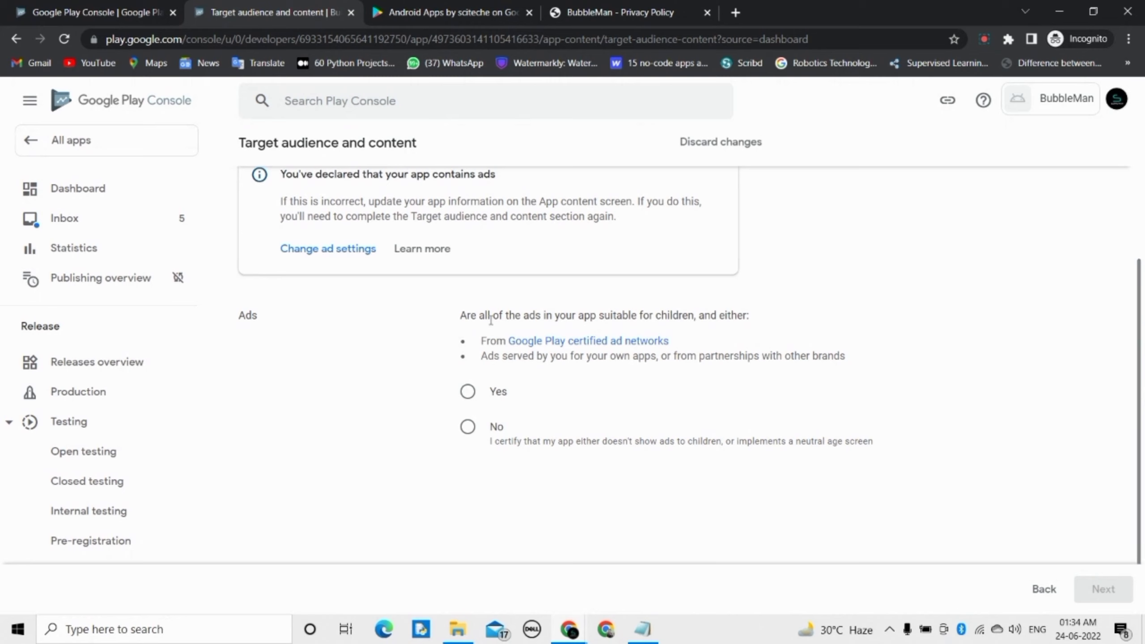
click(469, 399)
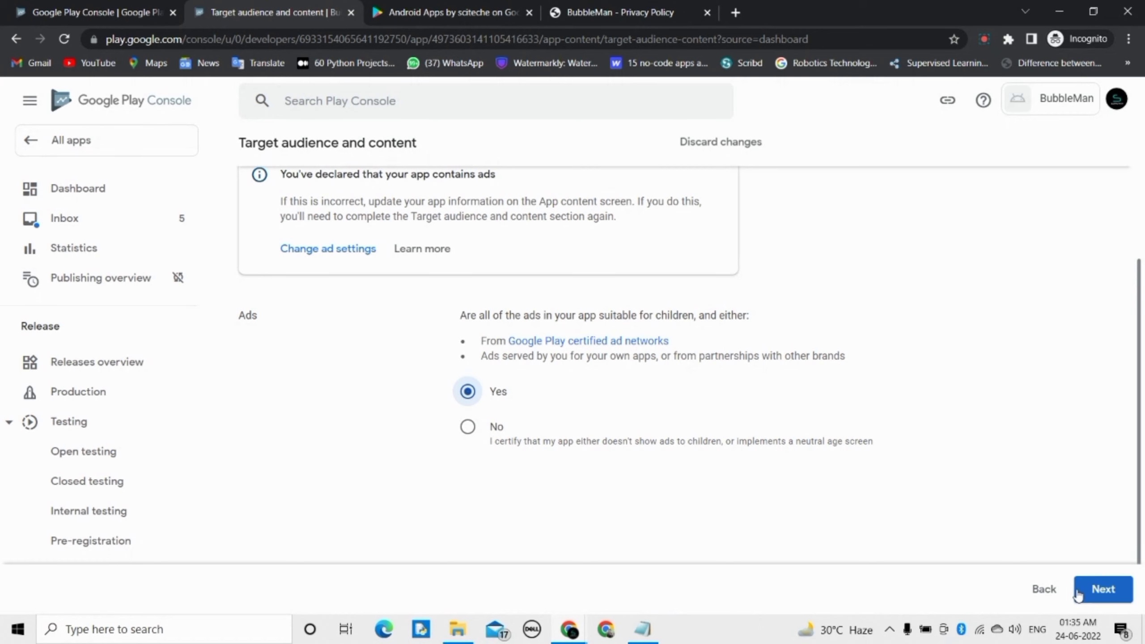
click(1101, 589)
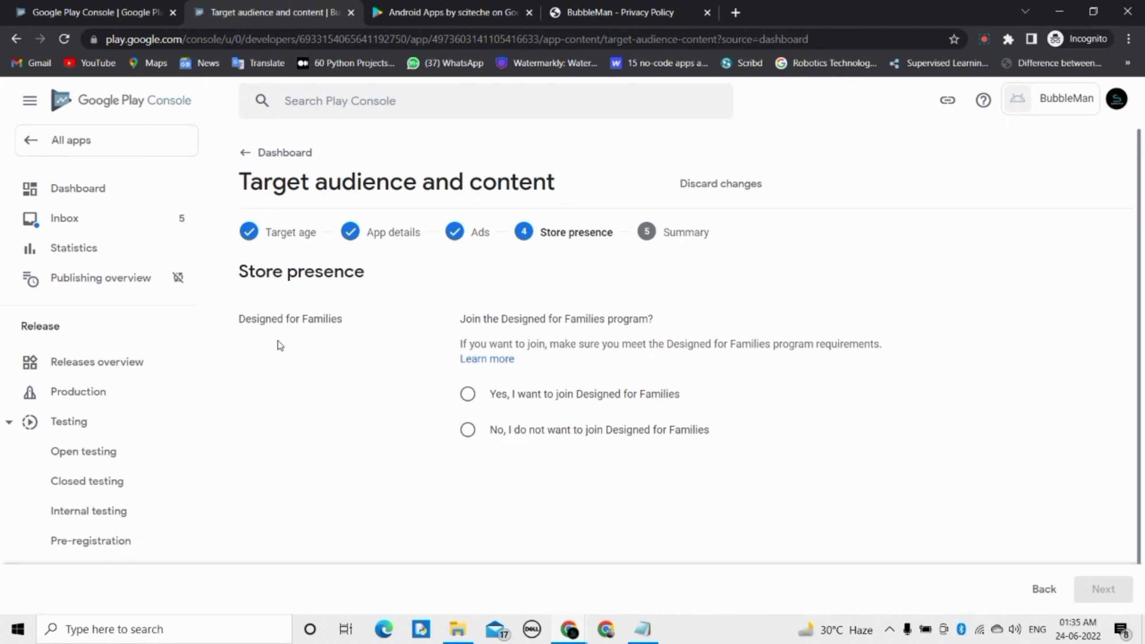
- Opt in to Designed for Families with Brain Games as the category
click(467, 394)
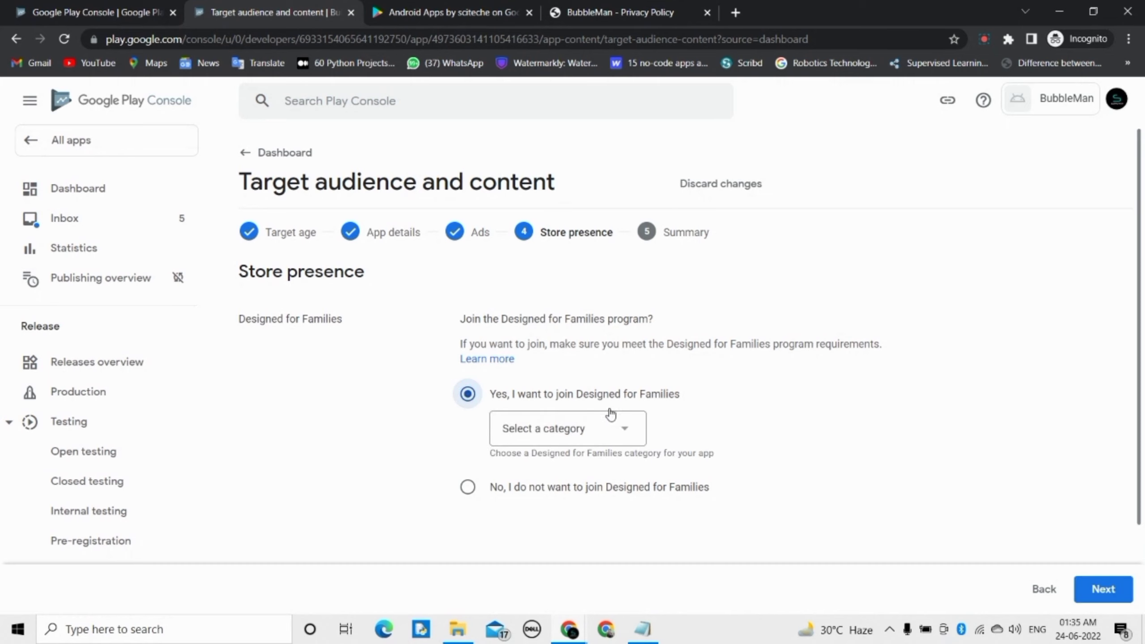
click(605, 440)
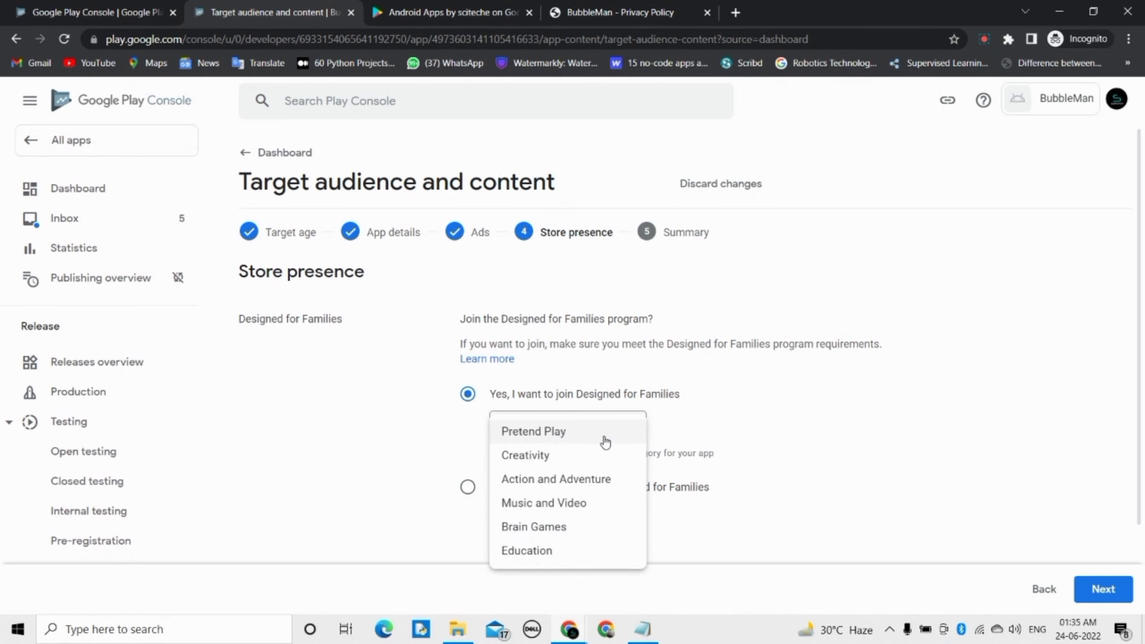
scroll(676, 388, down, 3)
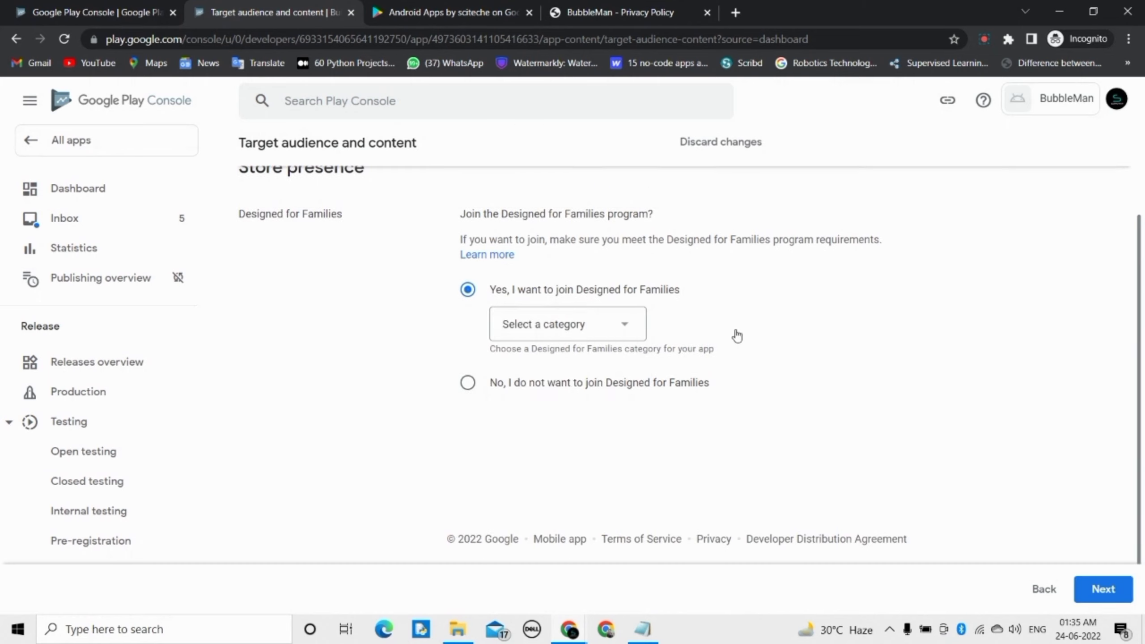
click(606, 324)
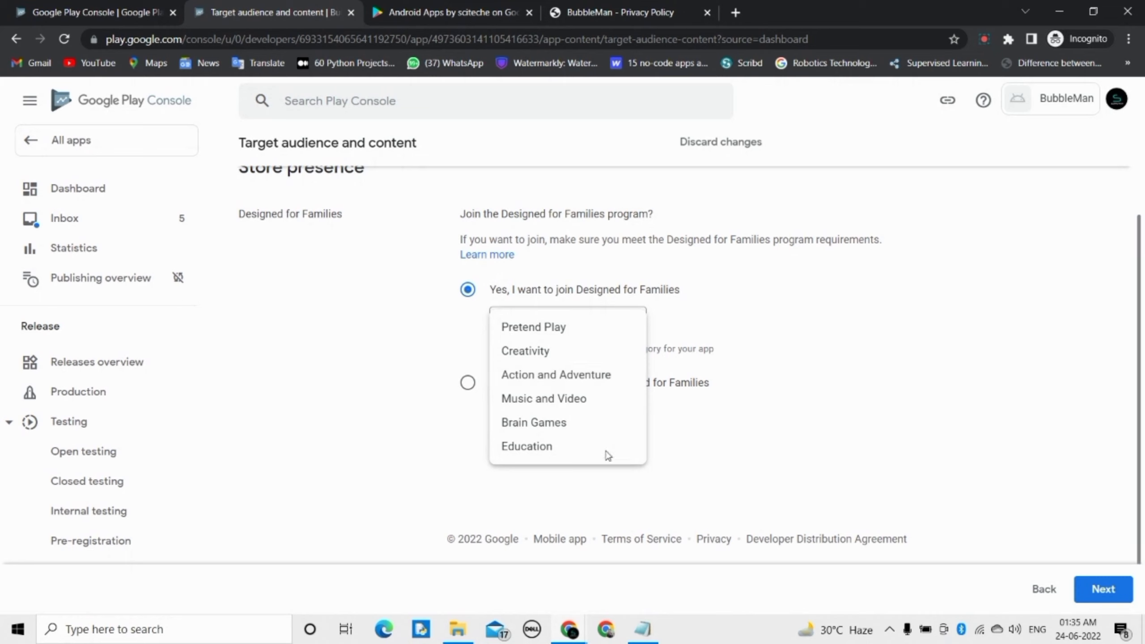
click(574, 429)
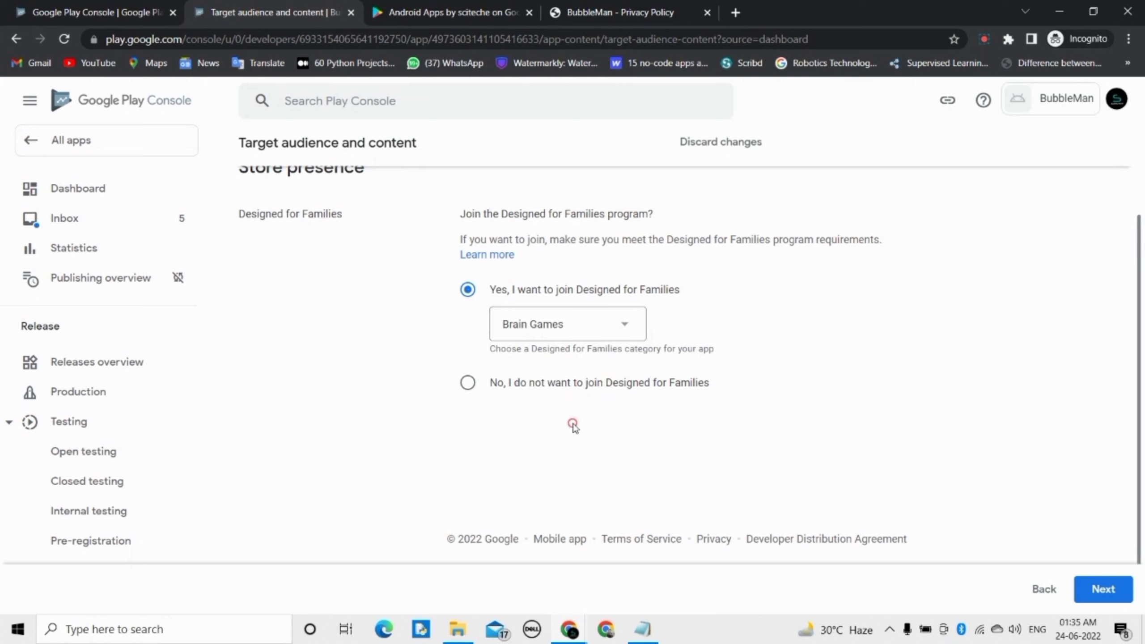
click(603, 333)
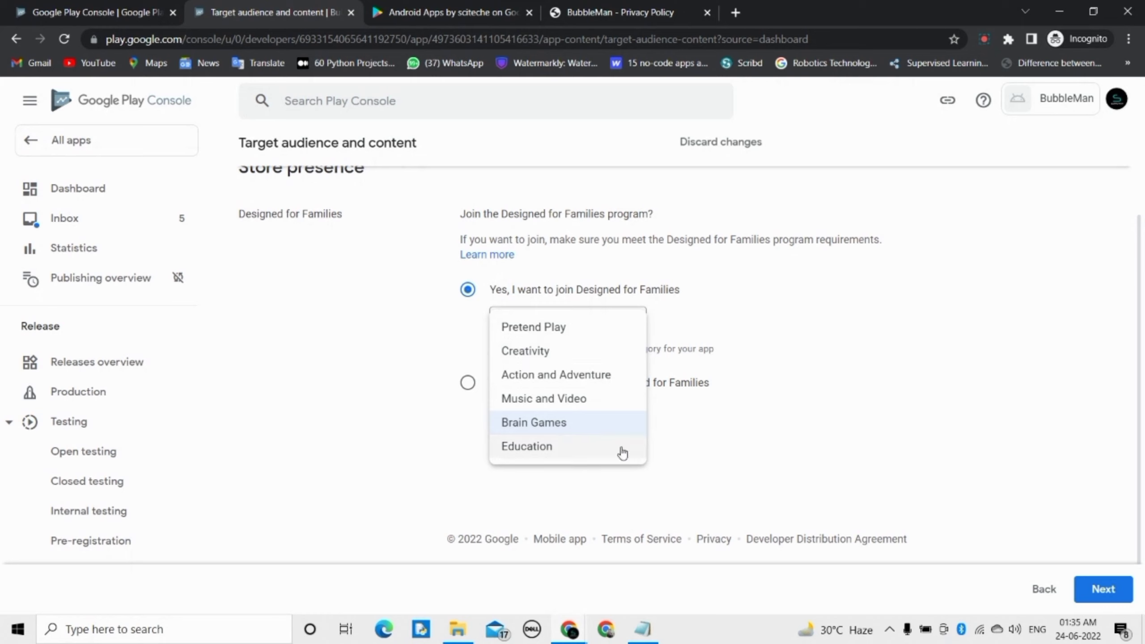
click(586, 428)
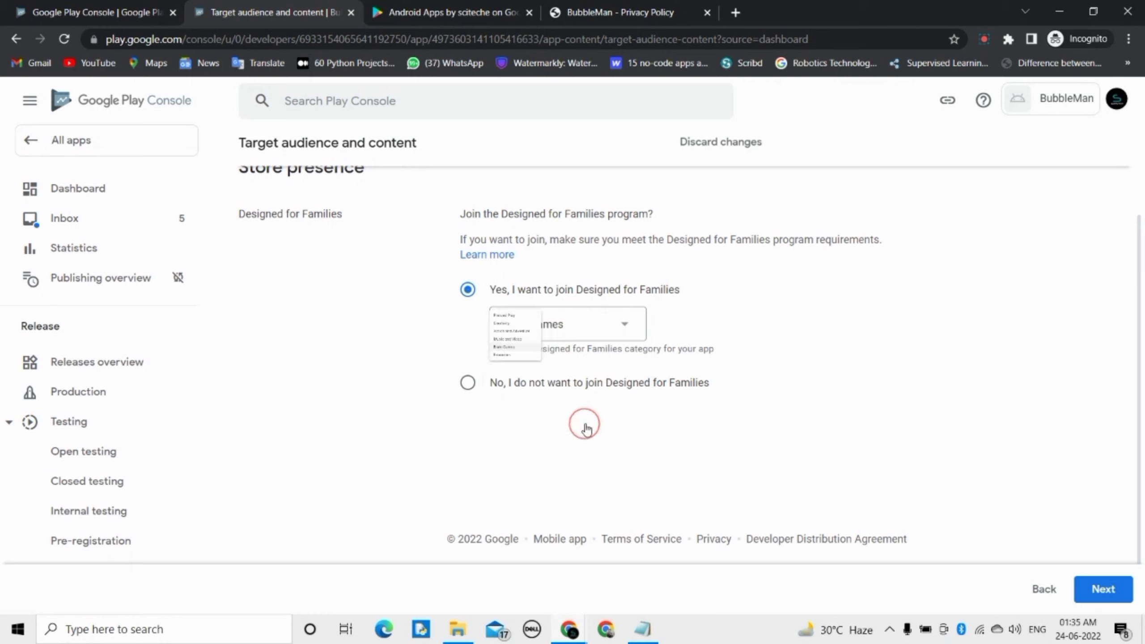
- Save the target audience and content answers and return to the Dashboard
click(1100, 594)
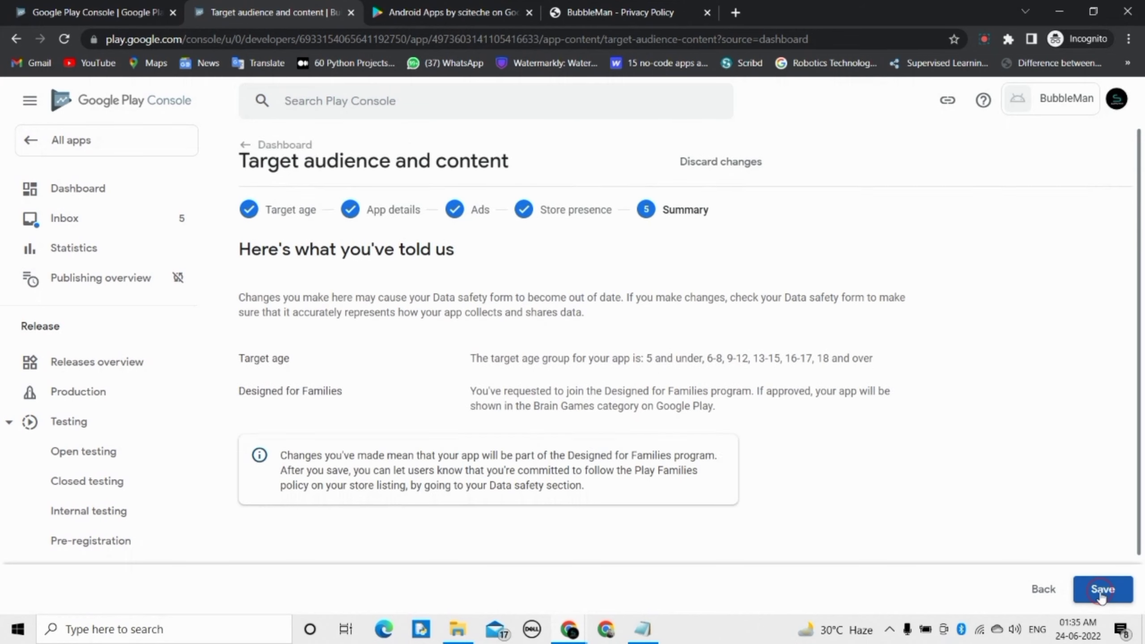
scroll(949, 468, down, 2)
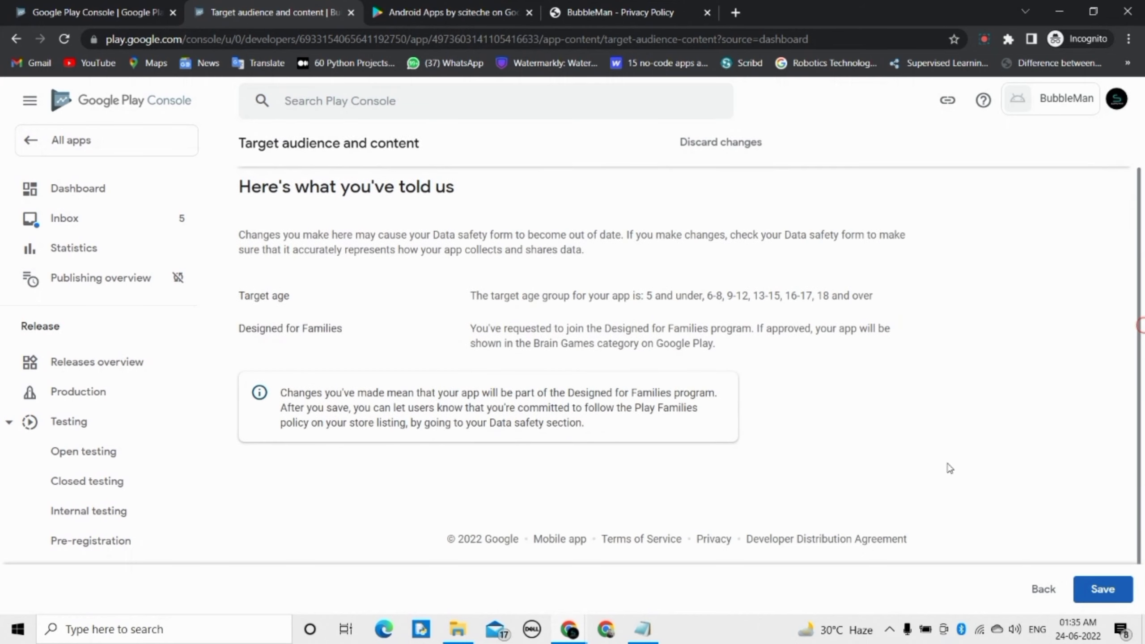
click(1100, 591)
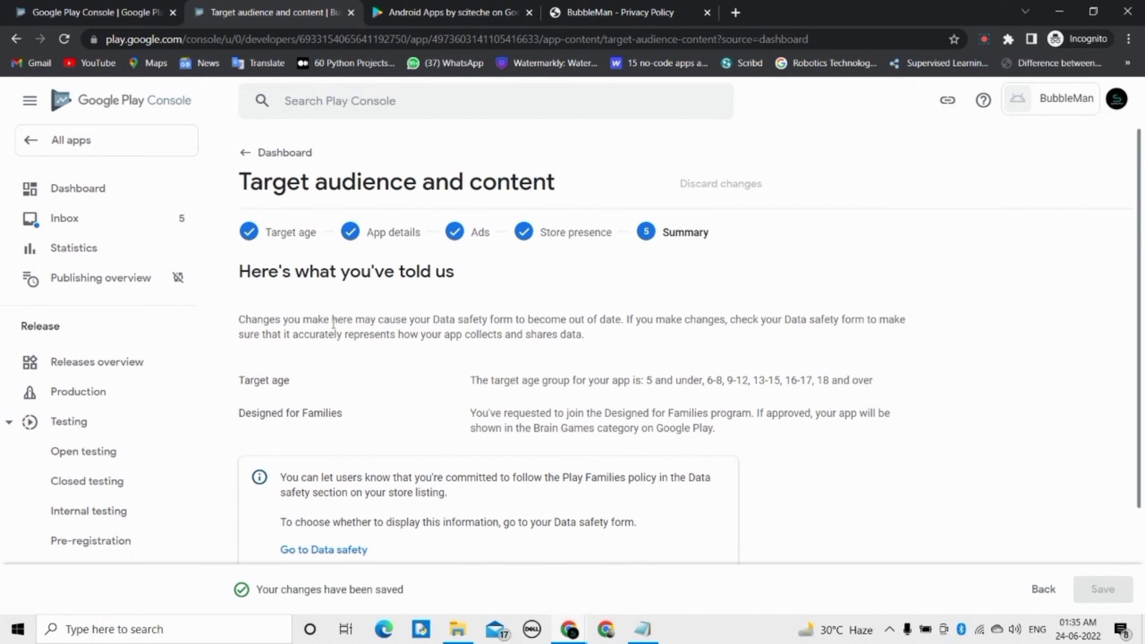
click(259, 151)
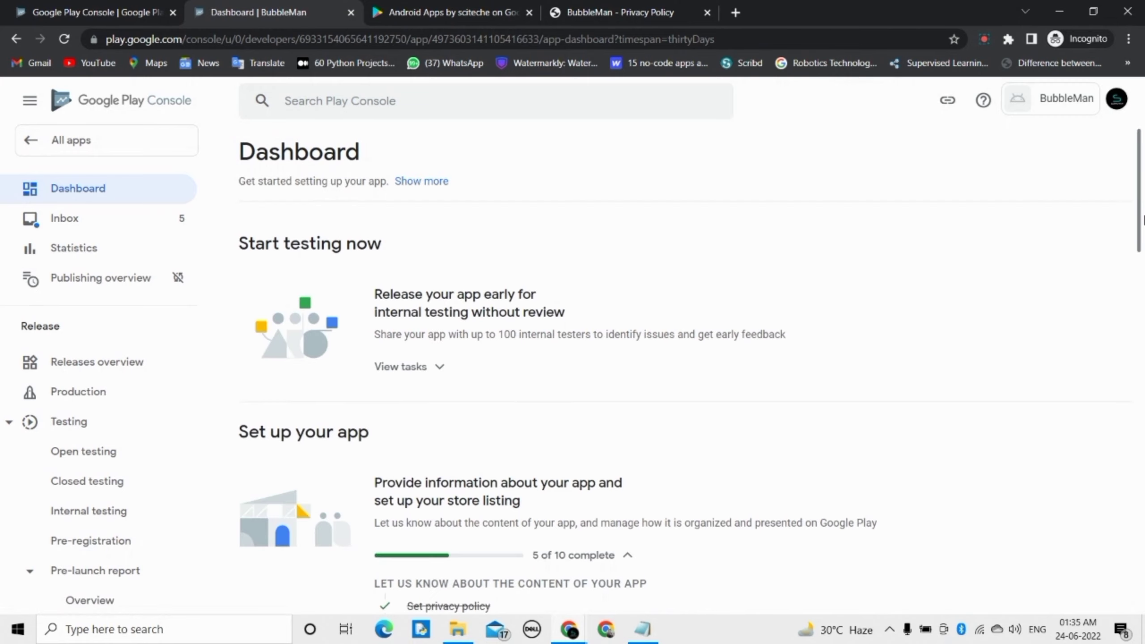
- Answer No on the News apps declaration, save it, and go back to the Dashboard
scroll(1141, 244, down, 10)
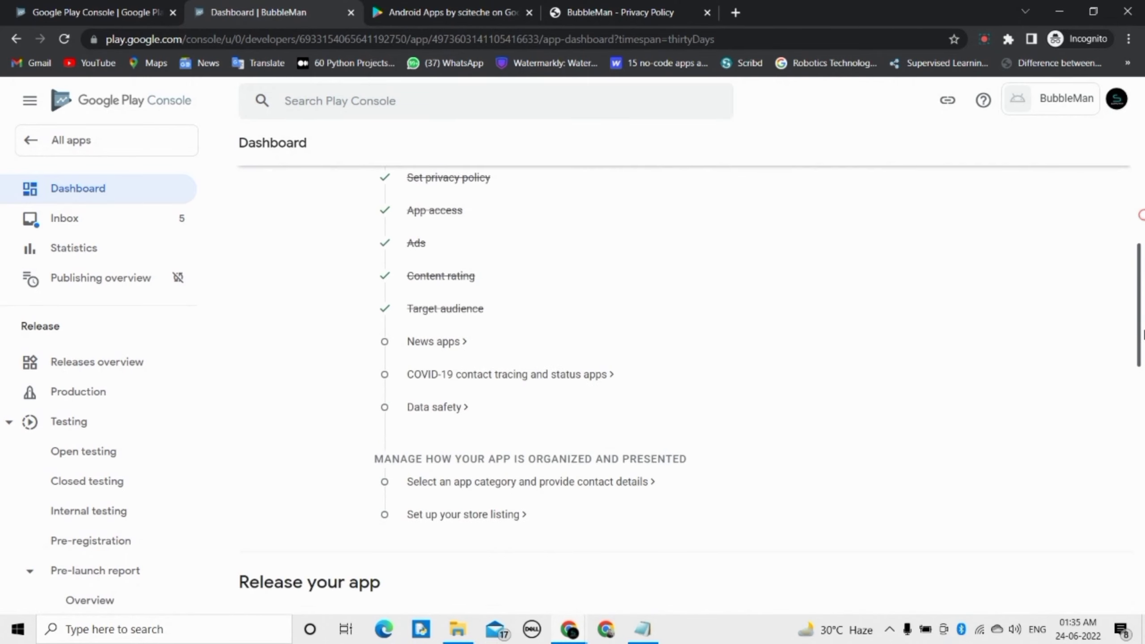
click(442, 342)
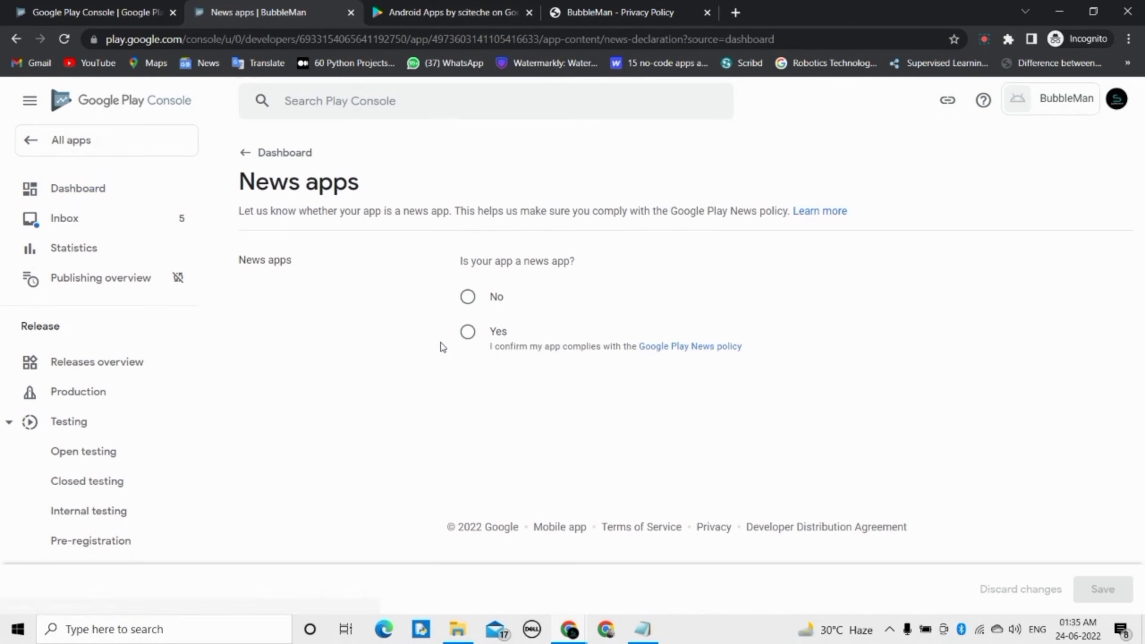
click(469, 298)
click(1097, 600)
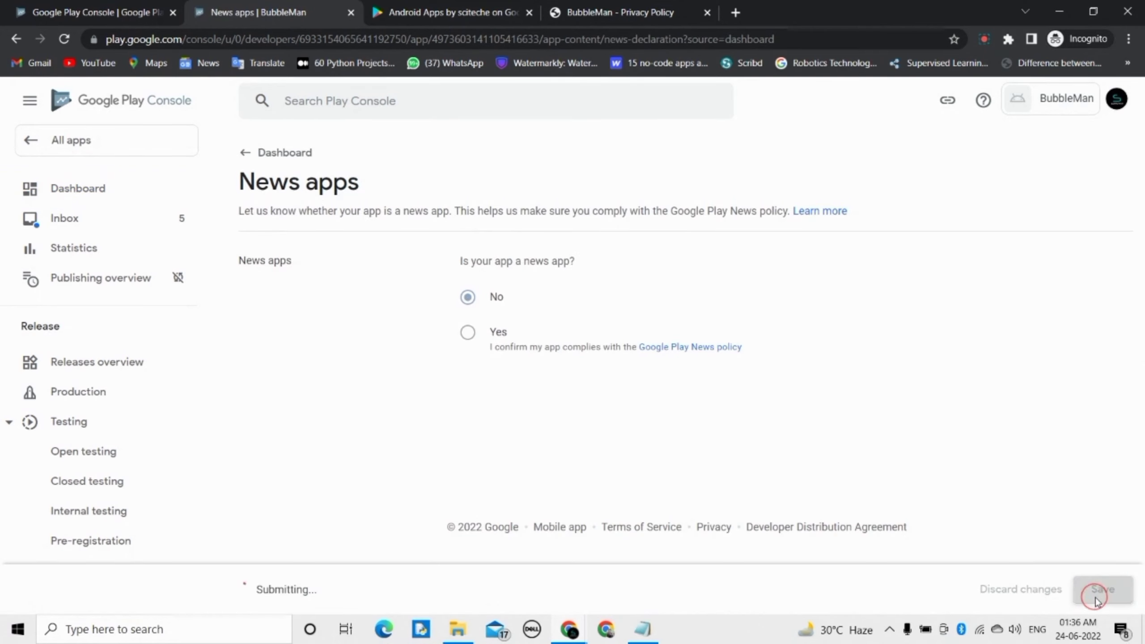
click(261, 158)
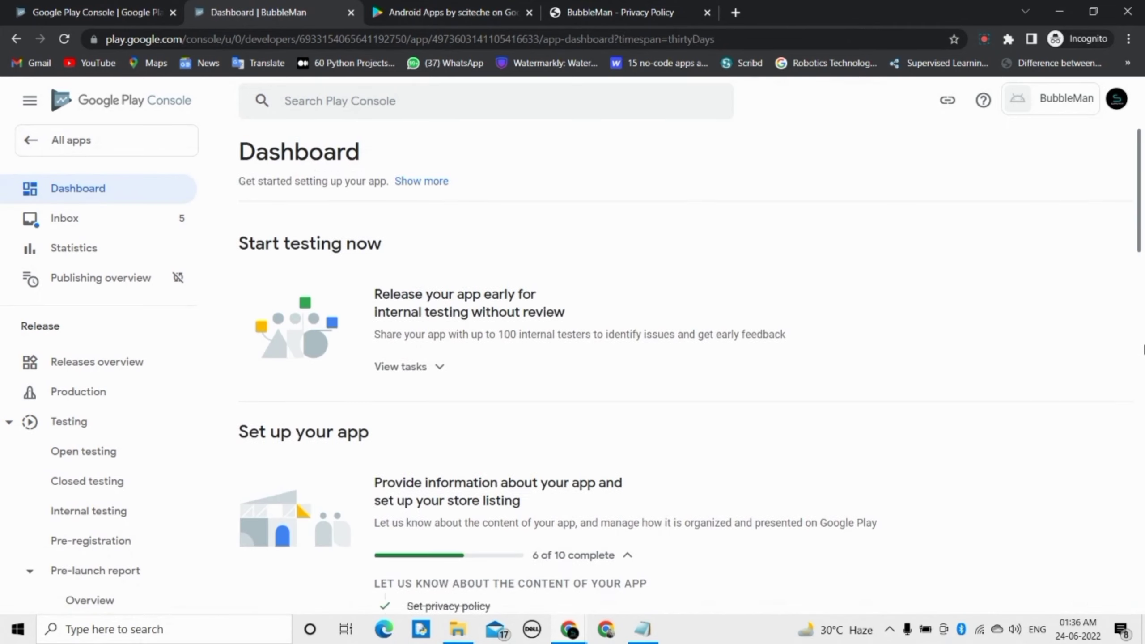
- Tick 'not a publicly available COVID-19 contact tracing or status app', save, and return to the Dashboard
drag(1143, 205, 1143, 307)
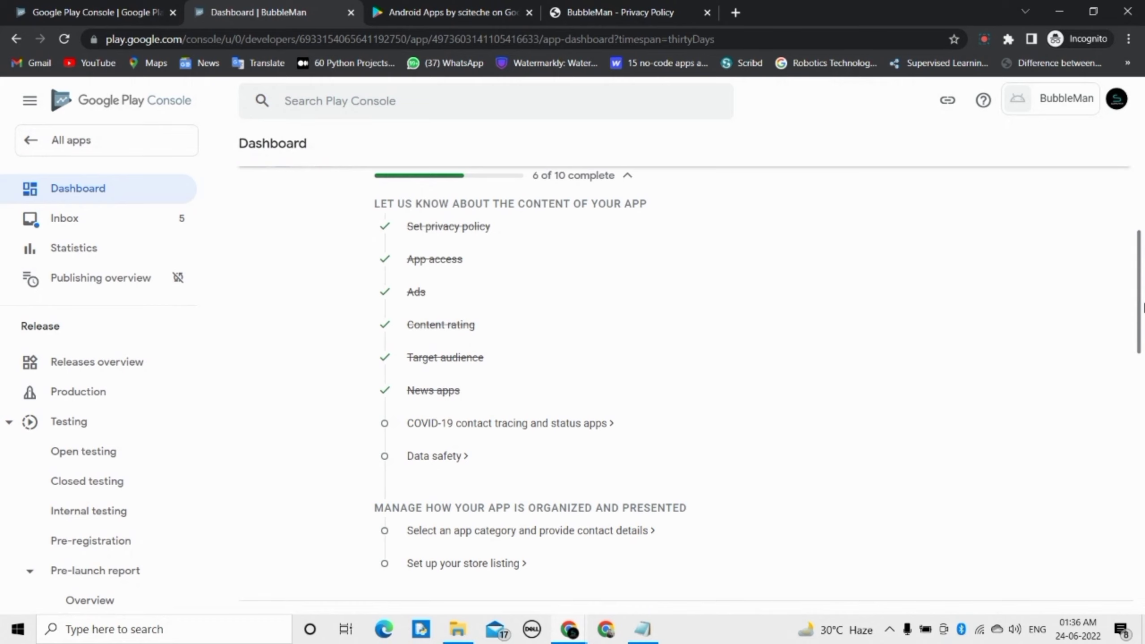
drag(1143, 307, 1143, 341)
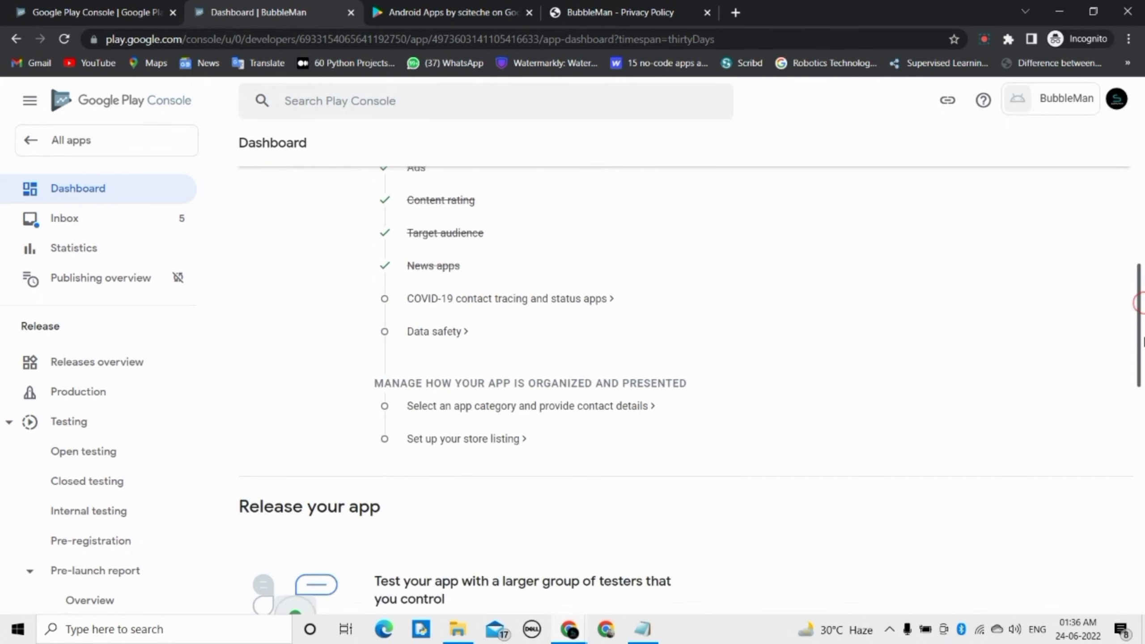
click(581, 299)
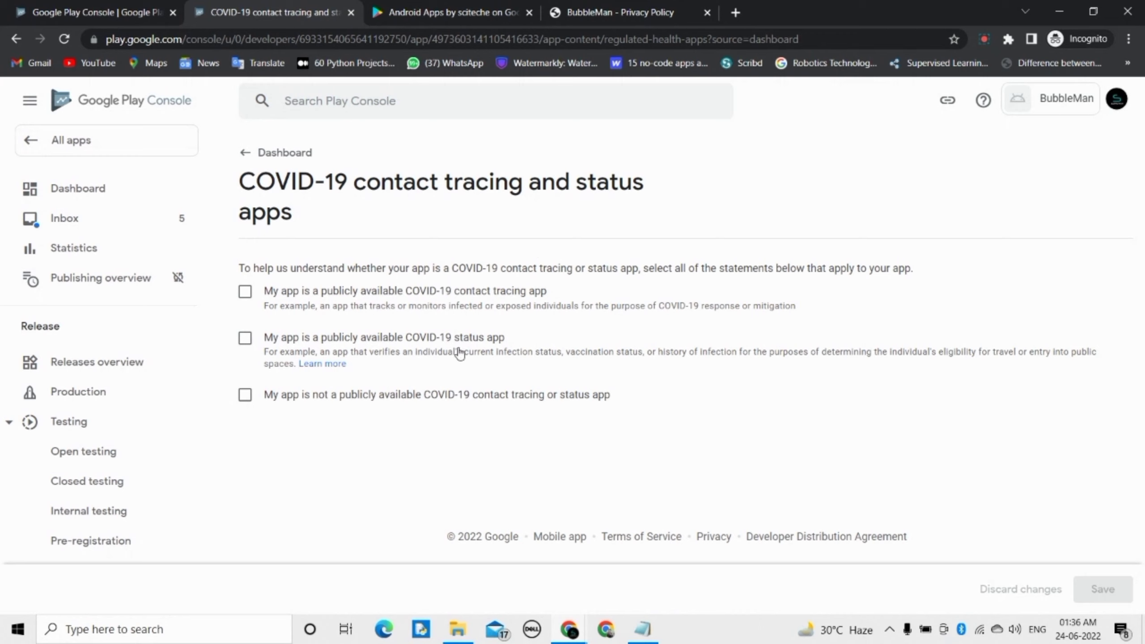
click(245, 395)
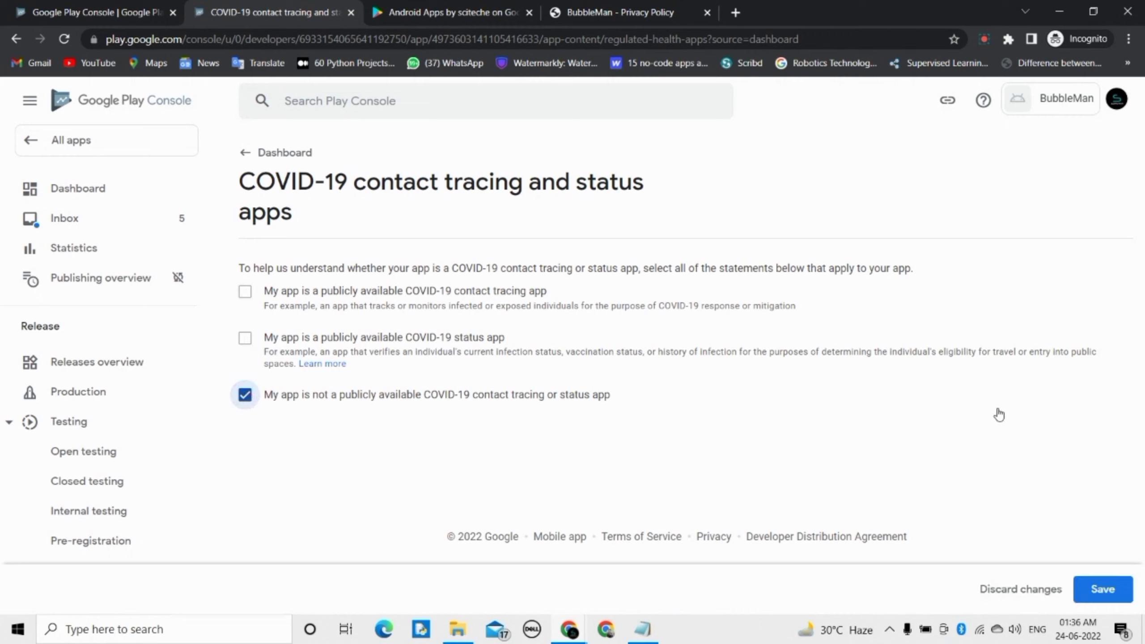
click(1111, 595)
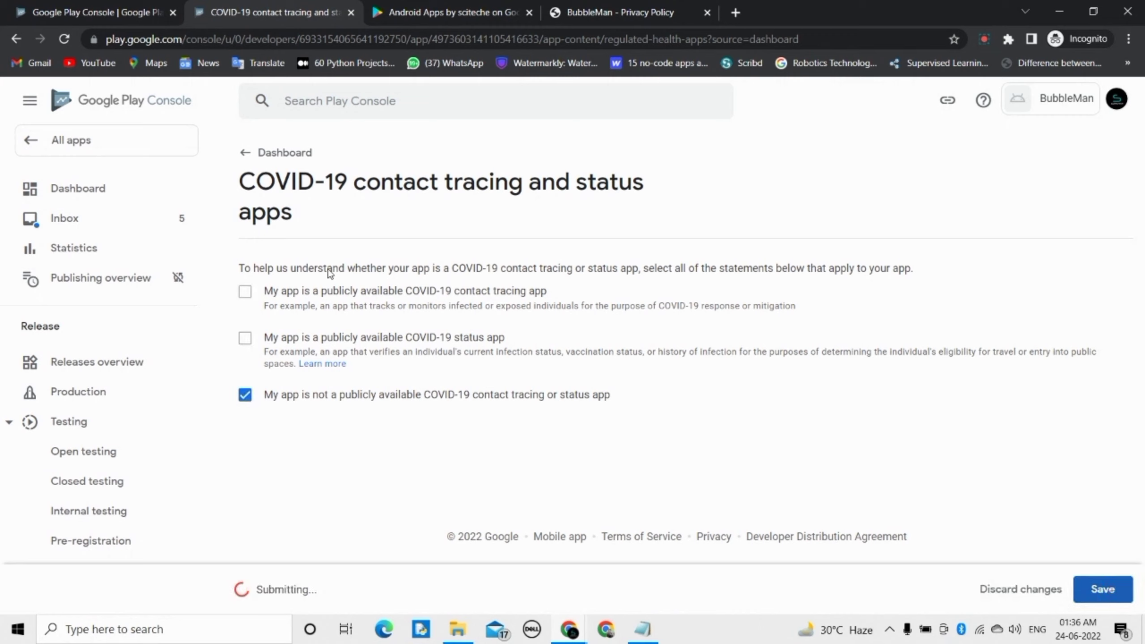
click(291, 154)
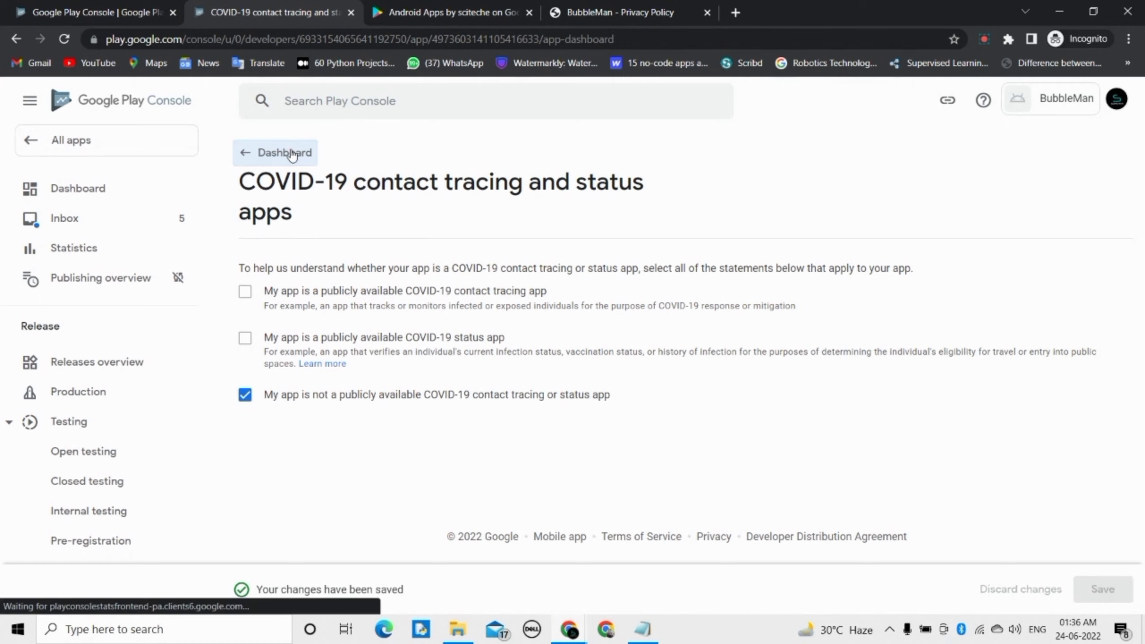
- In Data safety, declare no user data collected and commit to the Play Families Policy
scroll(1143, 293, down, 5)
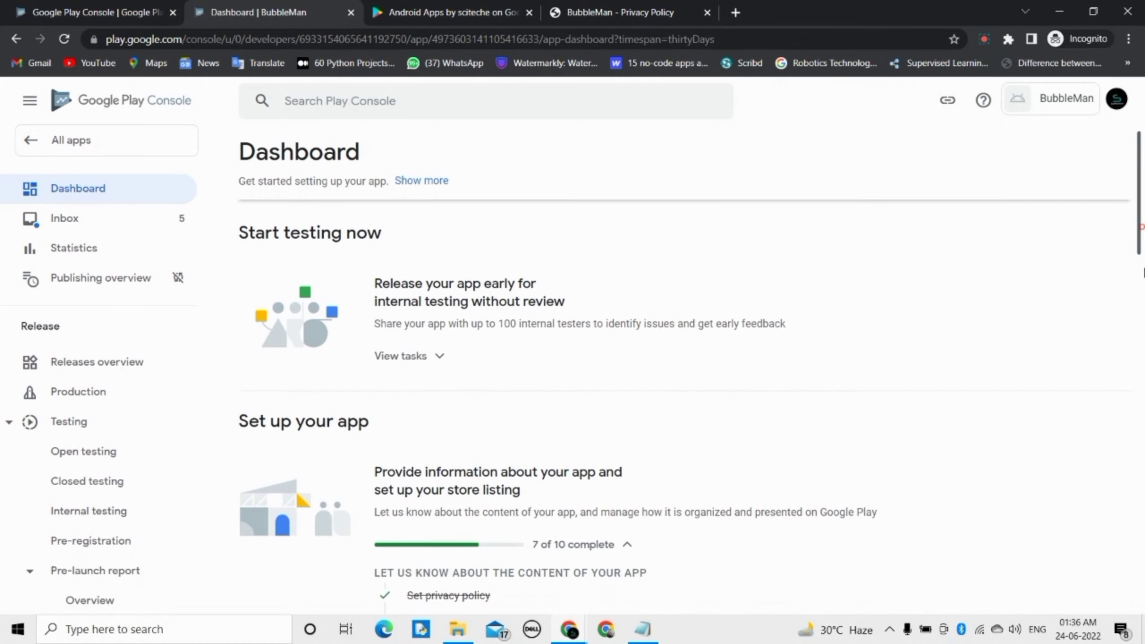
scroll(1144, 325, down, 3)
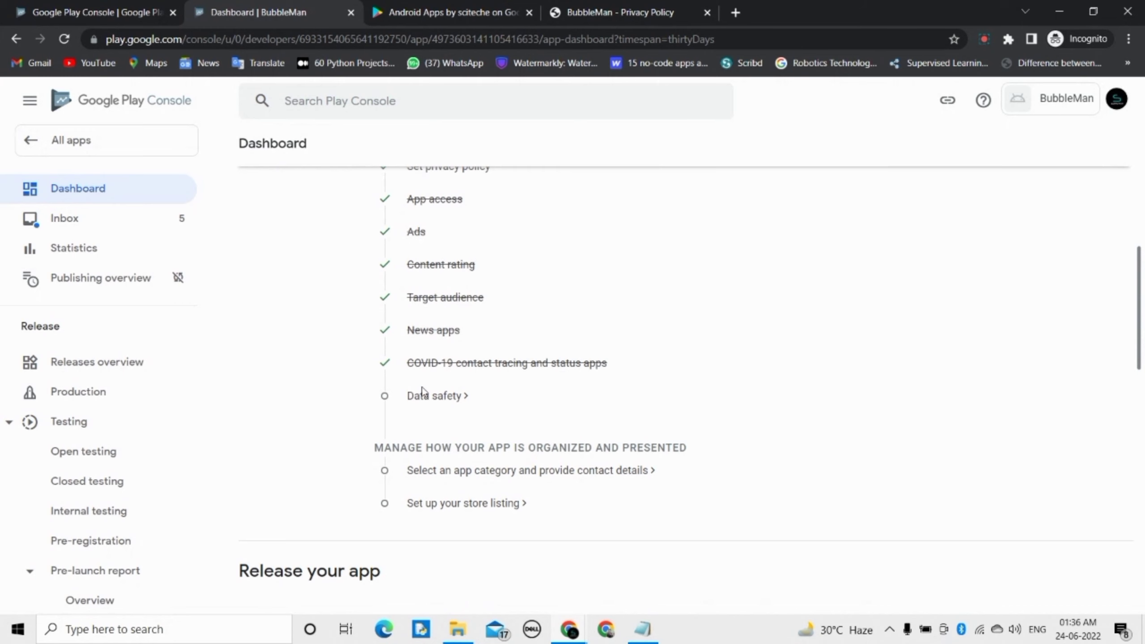
click(422, 397)
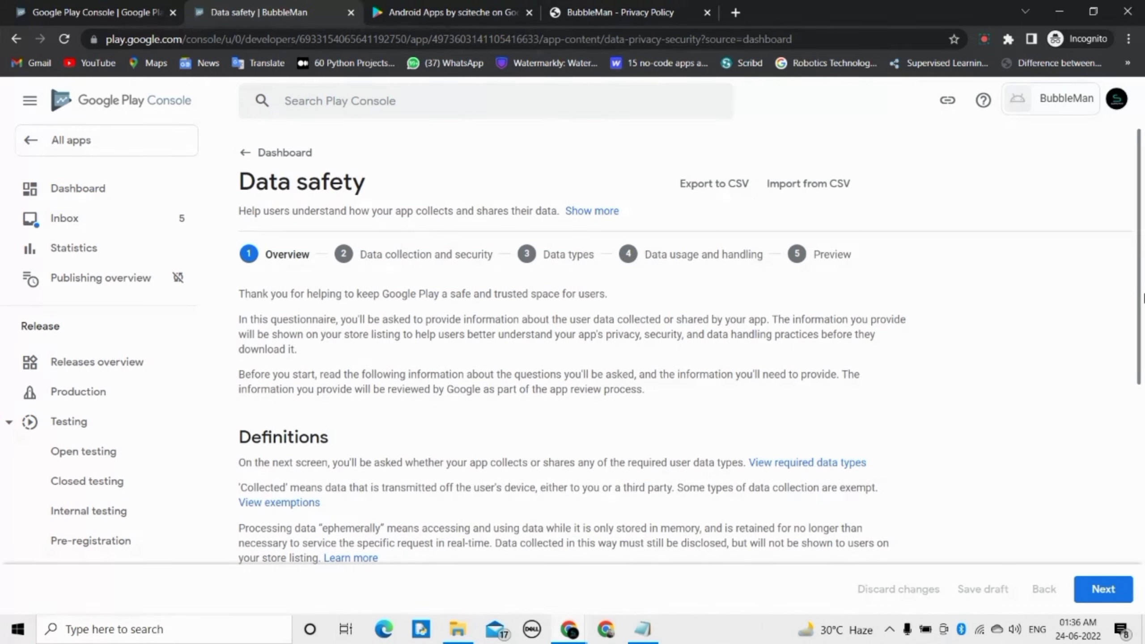
drag(1142, 247, 1143, 481)
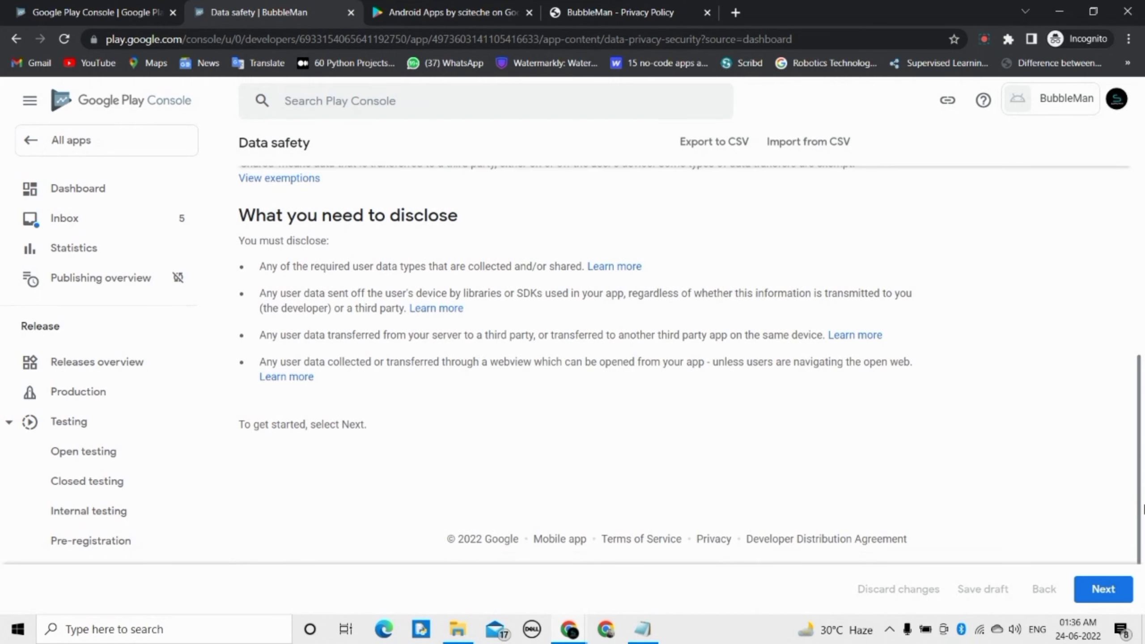
click(1092, 586)
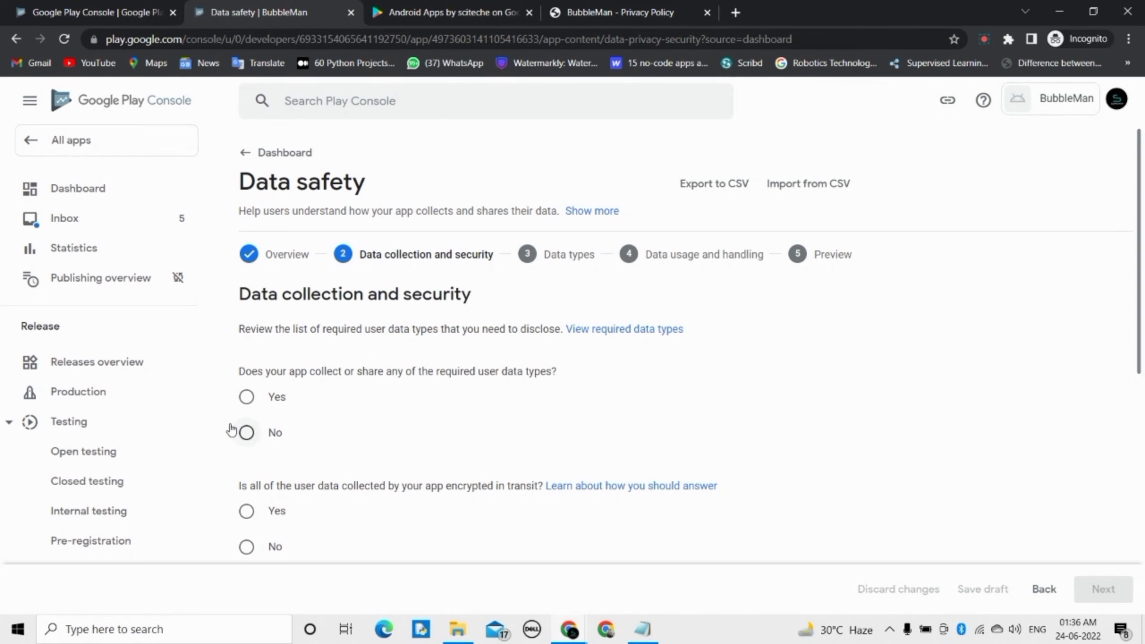
click(246, 432)
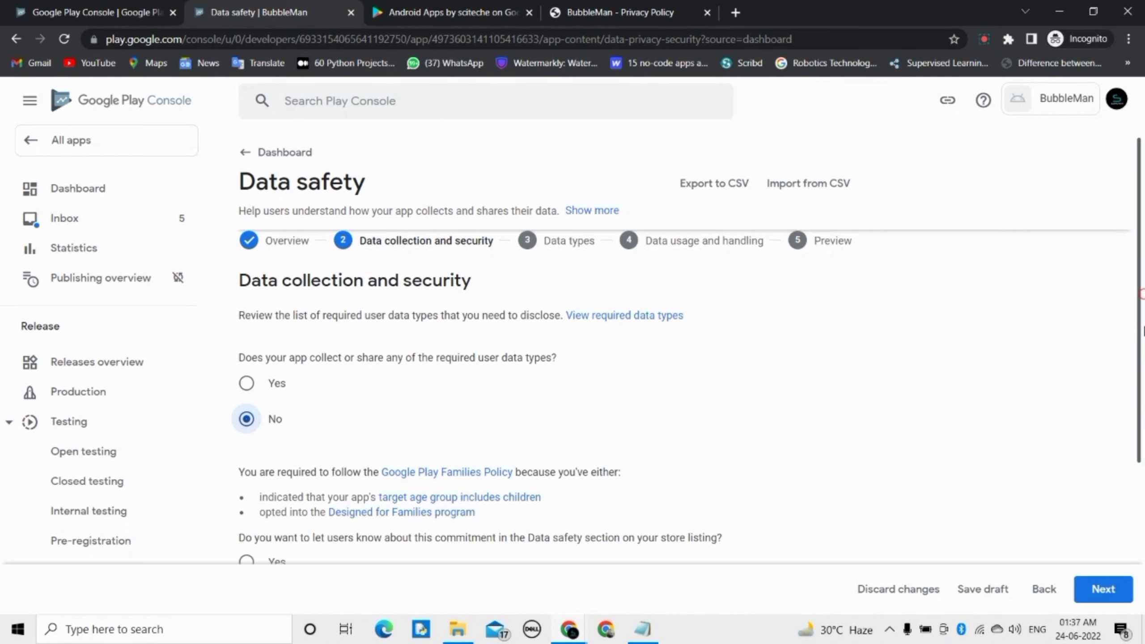
scroll(293, 366, down, 3)
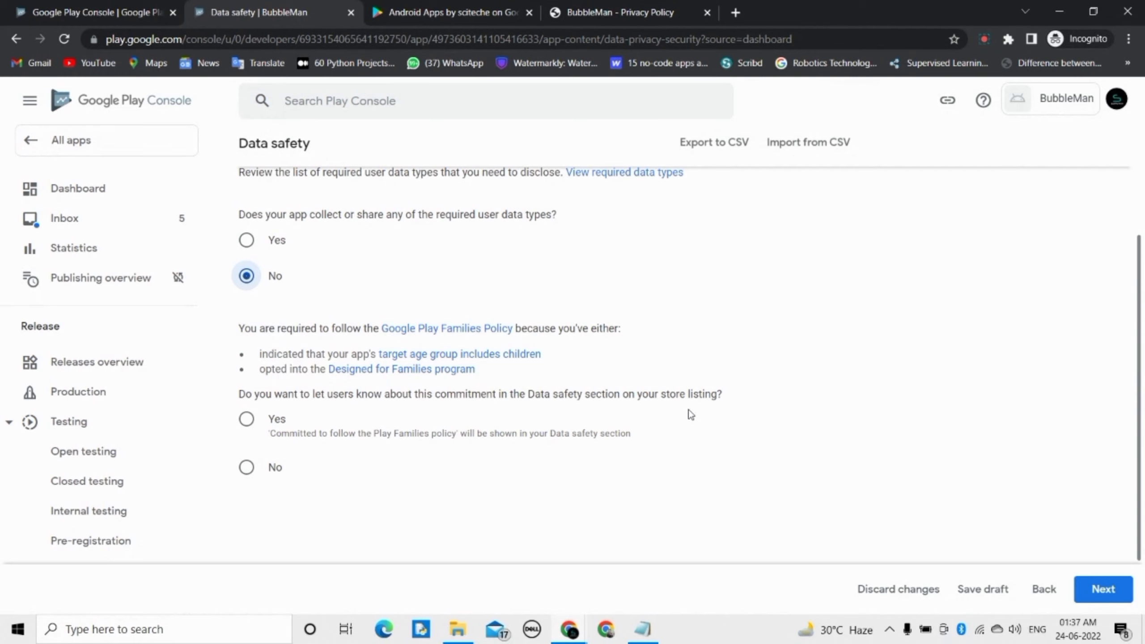
click(253, 429)
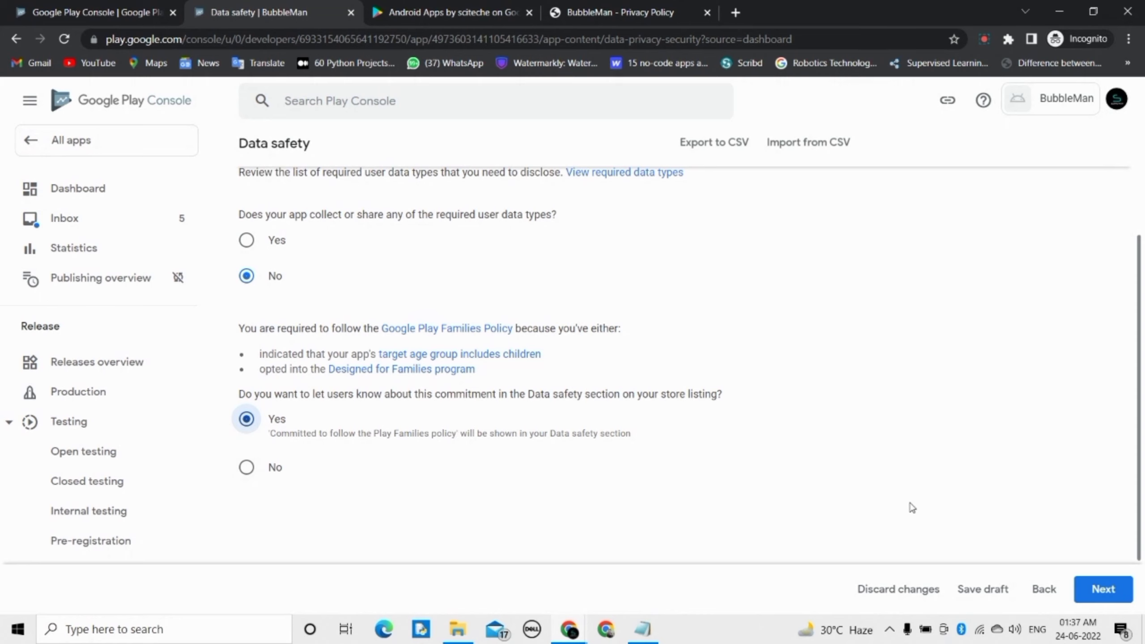
- Preview the Data safety listing, save it, and go to All apps
click(1108, 596)
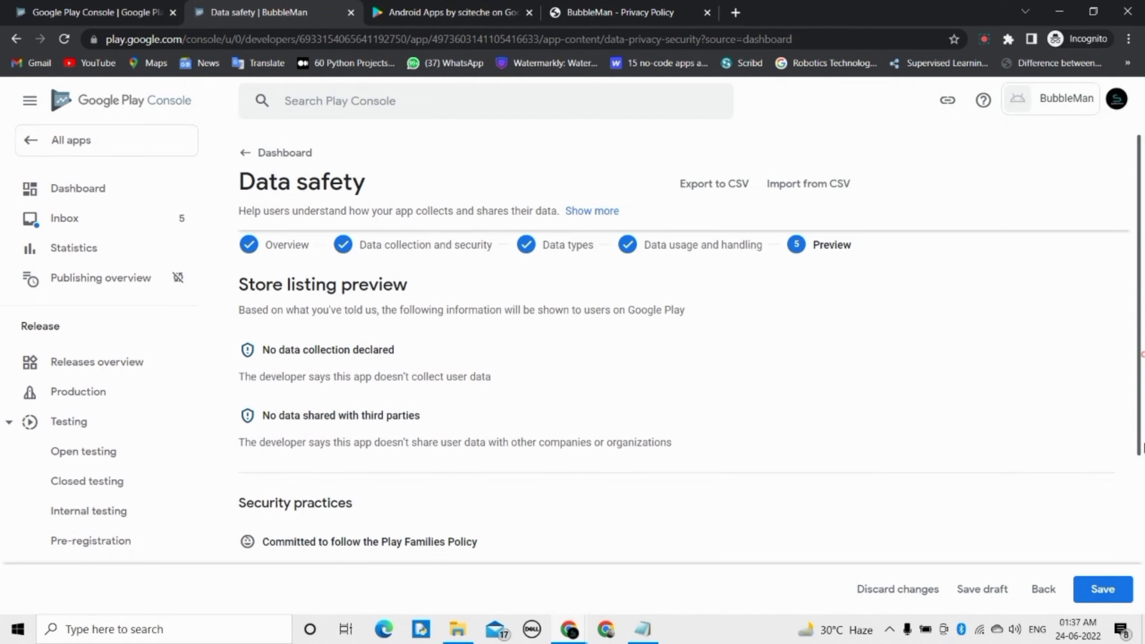
scroll(1064, 384, down, 5)
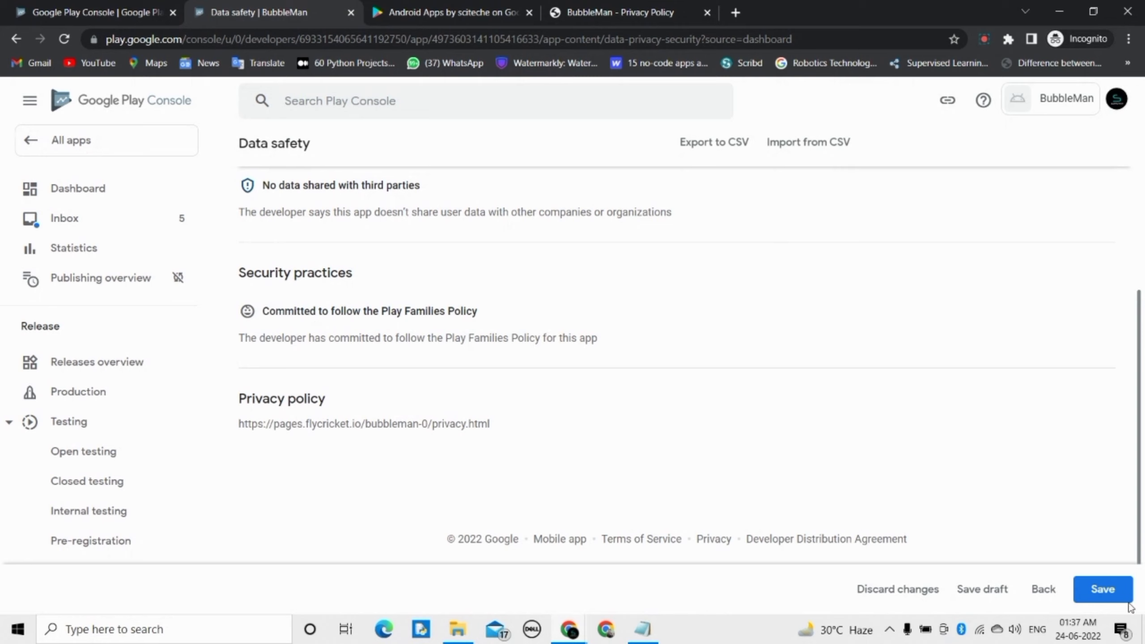
click(1115, 586)
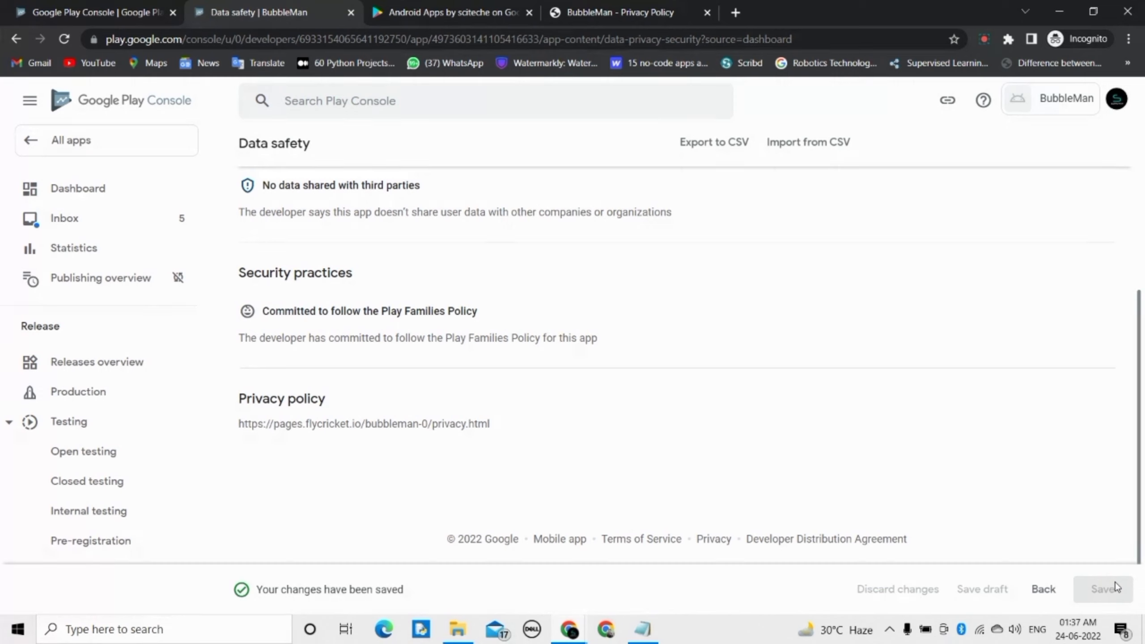
click(60, 139)
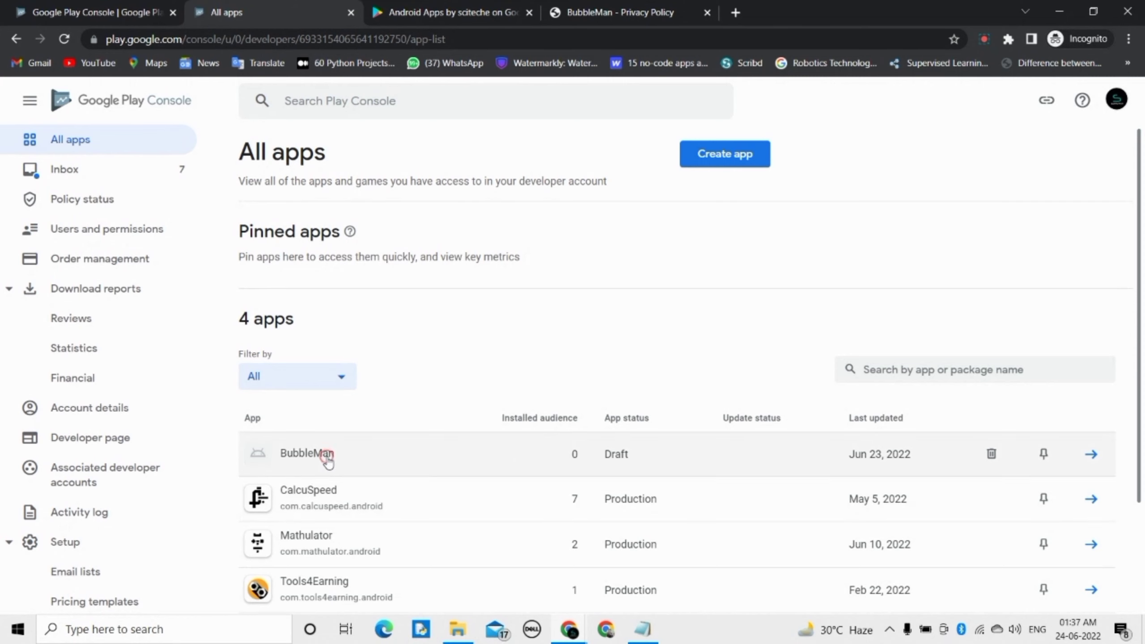
- Open BubbleMan's Dashboard and scroll to the setup checklist showing 8 of 10 complete
click(311, 453)
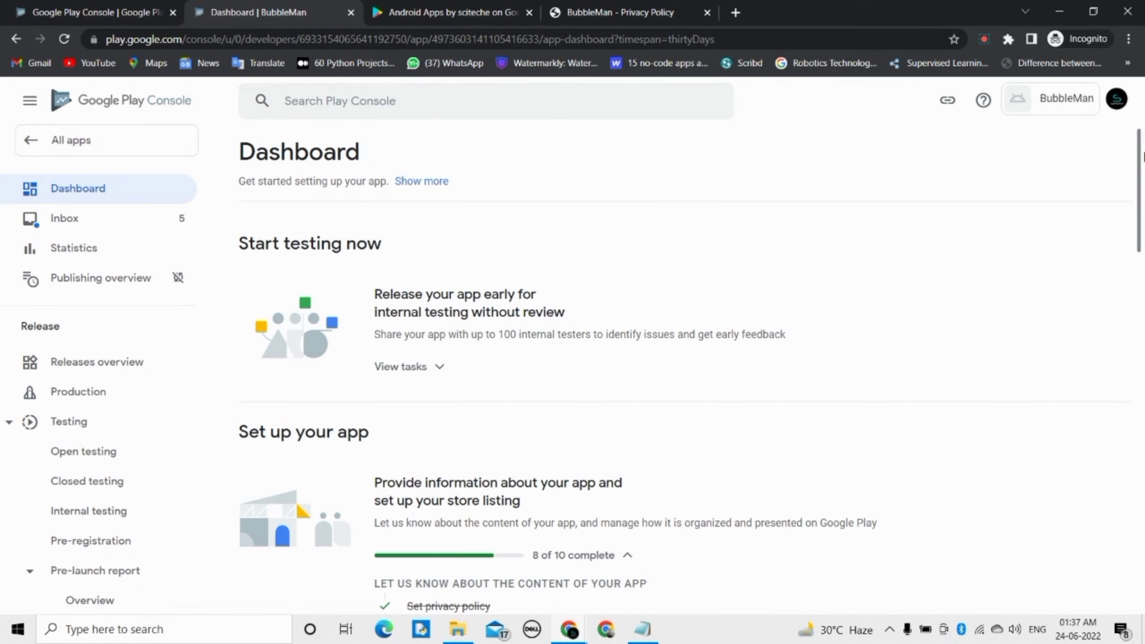
drag(1144, 156, 1143, 238)
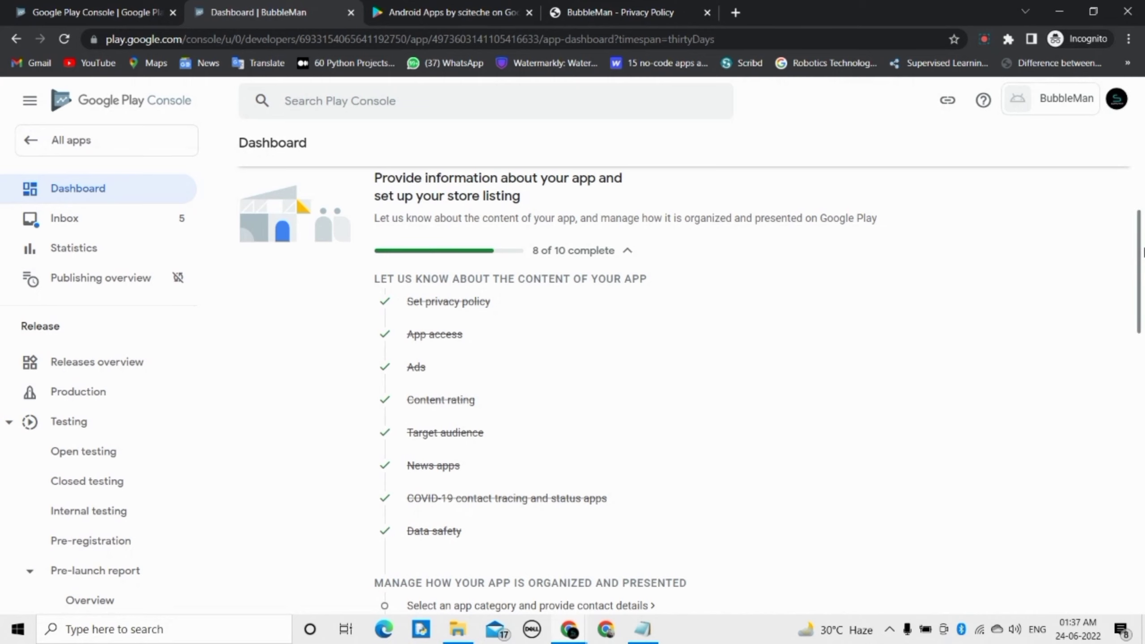
drag(1143, 253, 1143, 309)
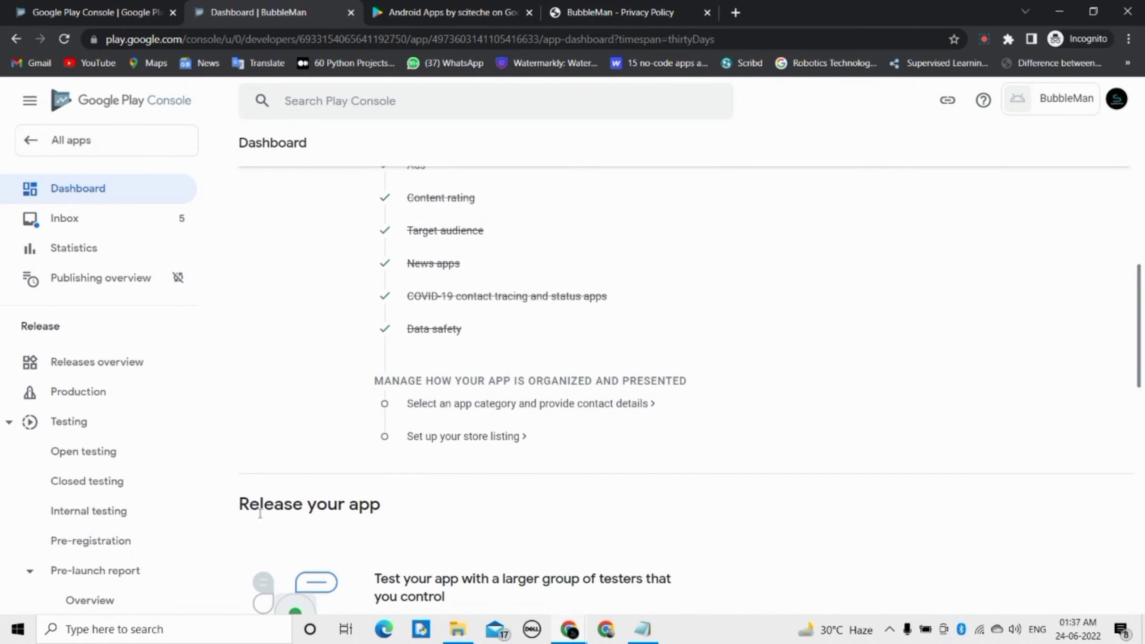
- Set BubbleMan's app category to Arcade in the store settings
click(562, 404)
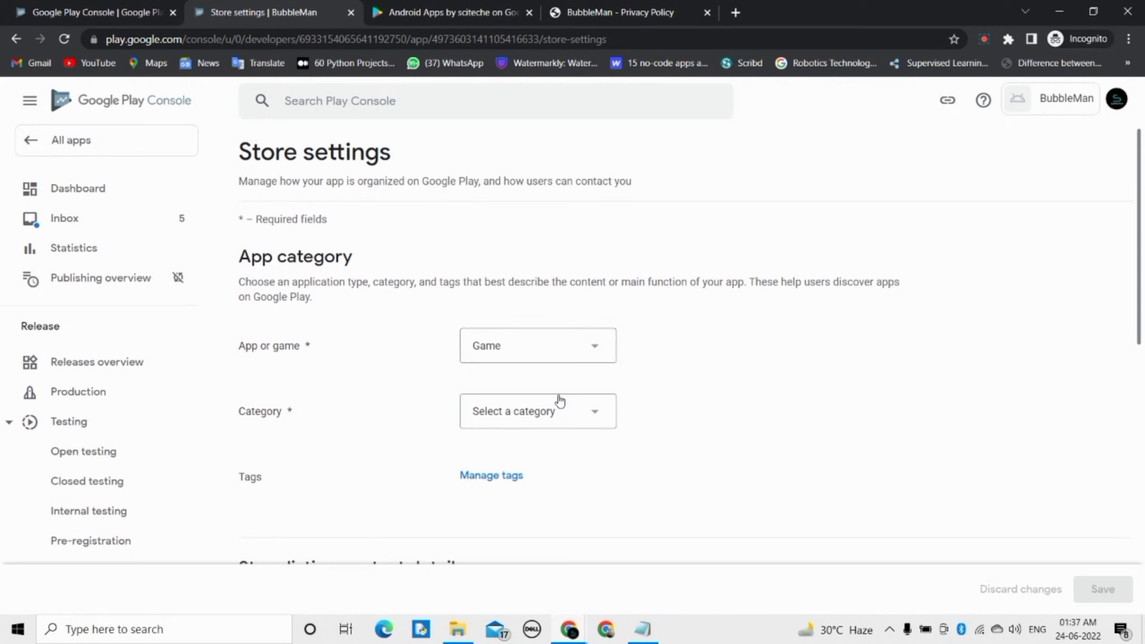
click(570, 411)
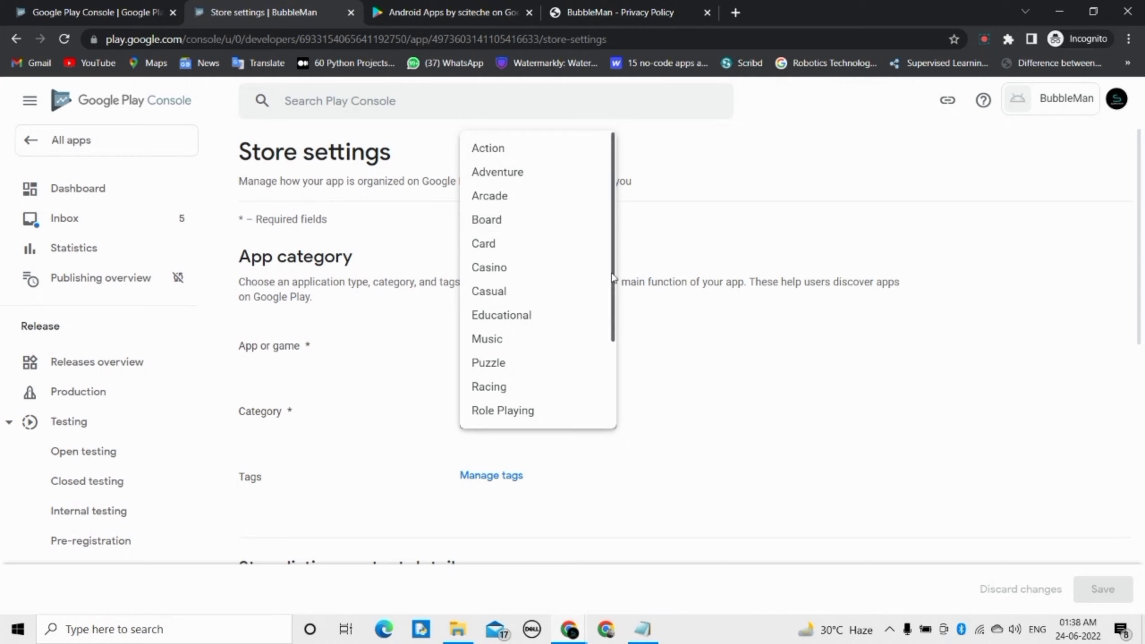
mouse_move(613, 277)
mouse_down()
mouse_move(611, 387)
mouse_move(610, 239)
mouse_up()
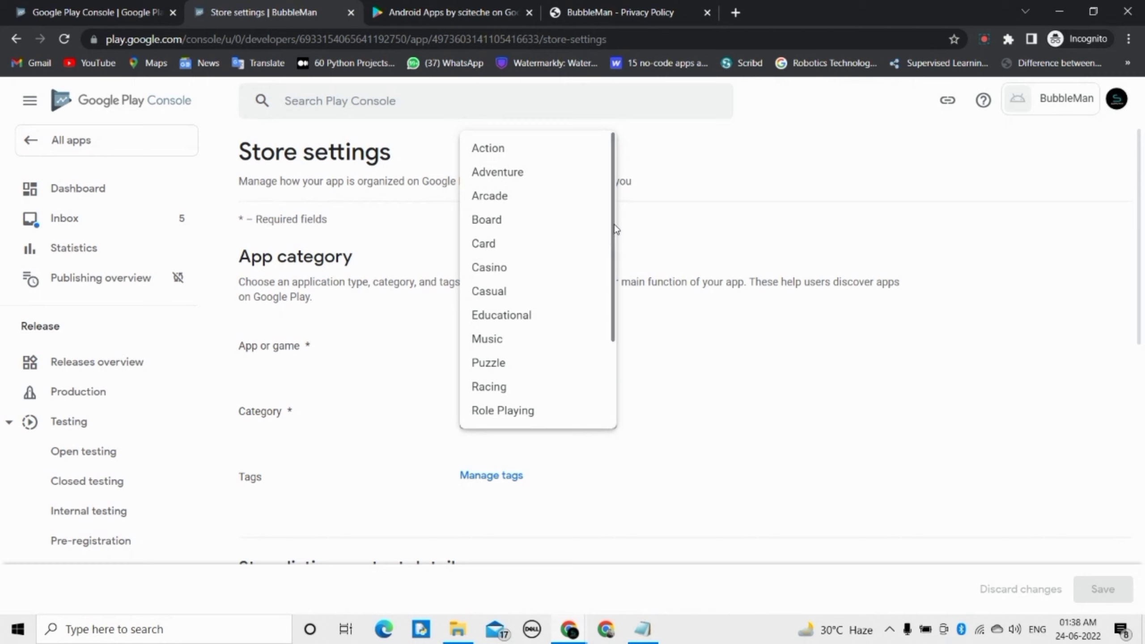
mouse_move(614, 225)
mouse_down()
mouse_move(611, 334)
mouse_move(612, 253)
mouse_up()
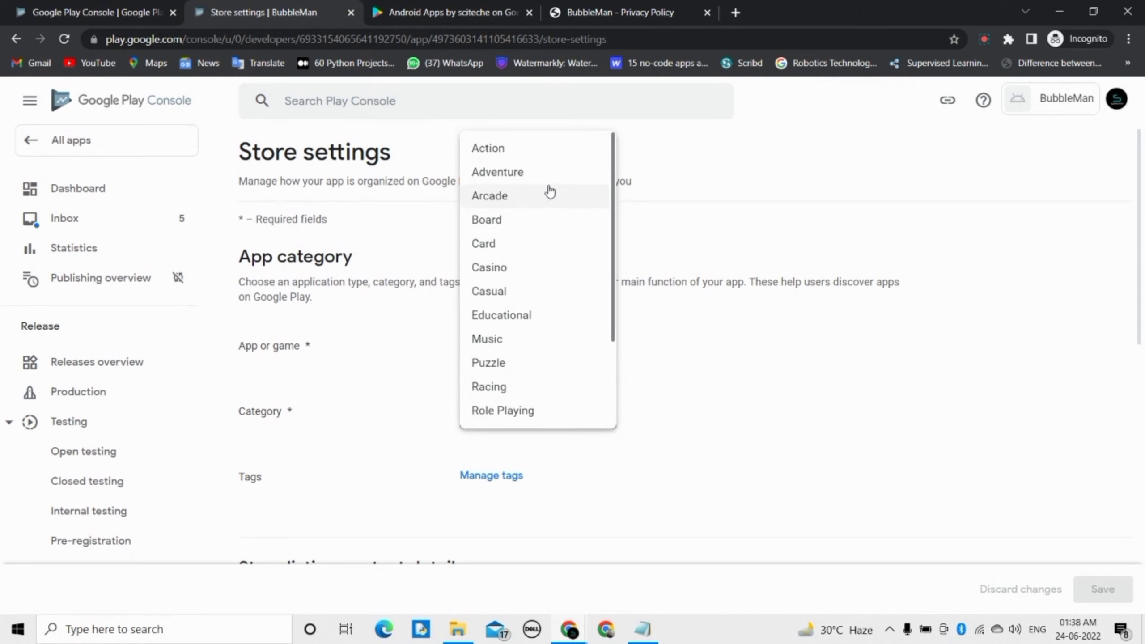
click(550, 192)
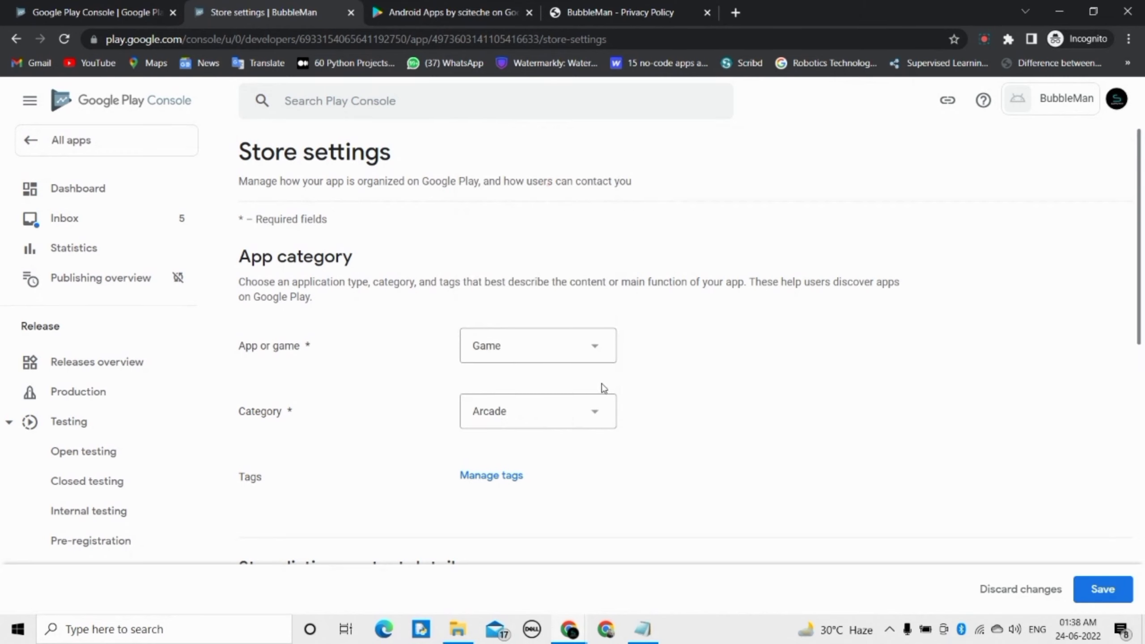
- Add the tags Arcade, Artillery, Minigames, Shooter and Sniper to the app
click(506, 474)
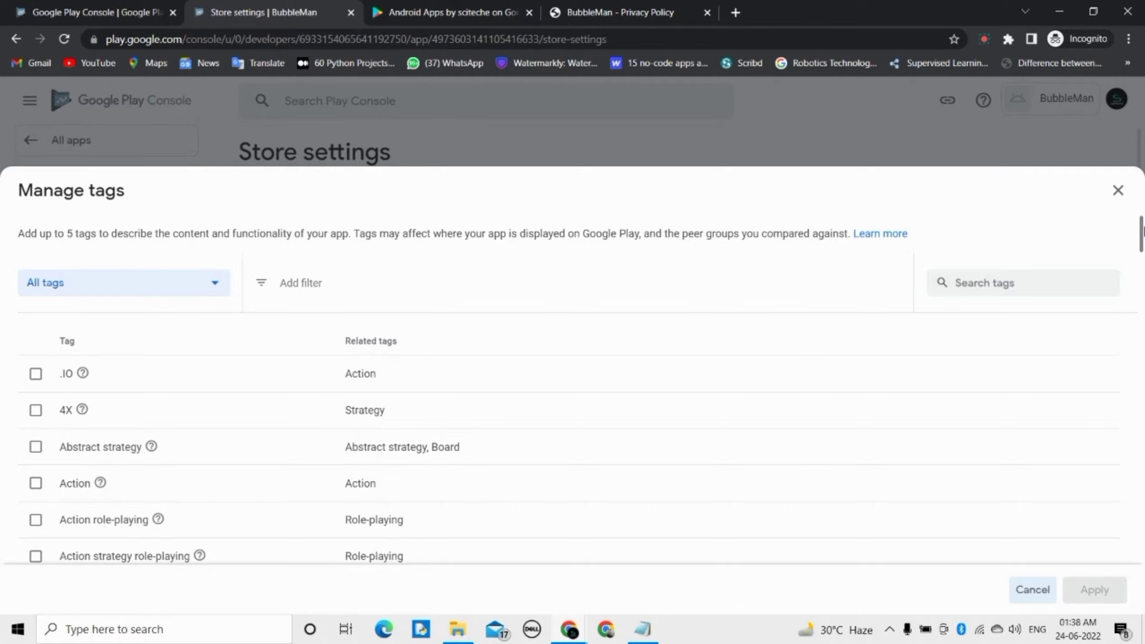
drag(1143, 230, 1143, 319)
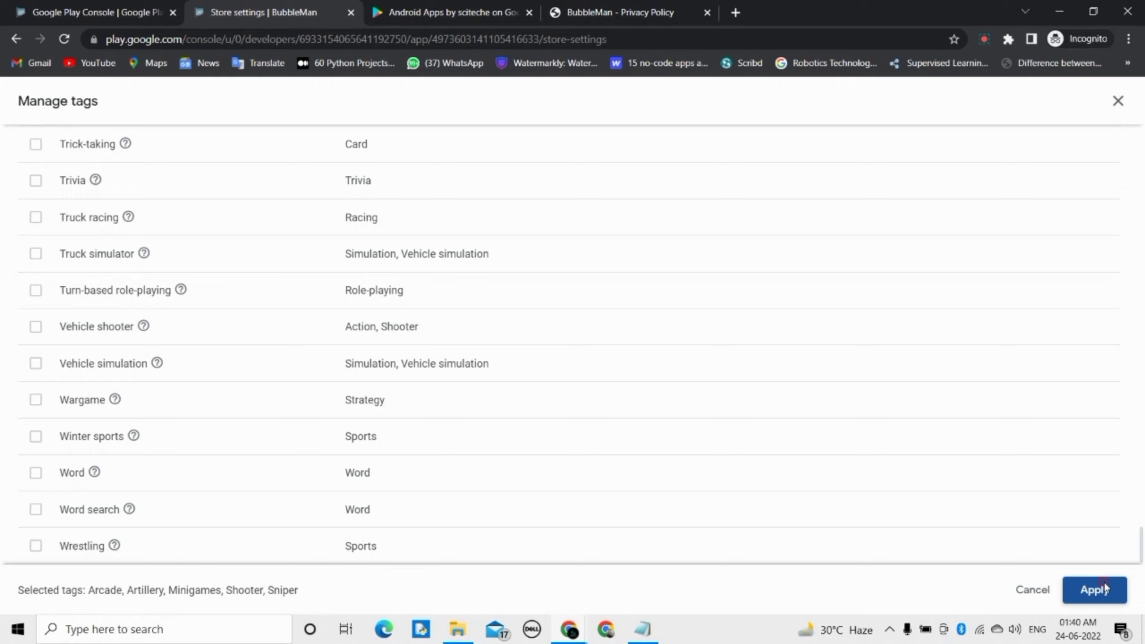
click(1104, 588)
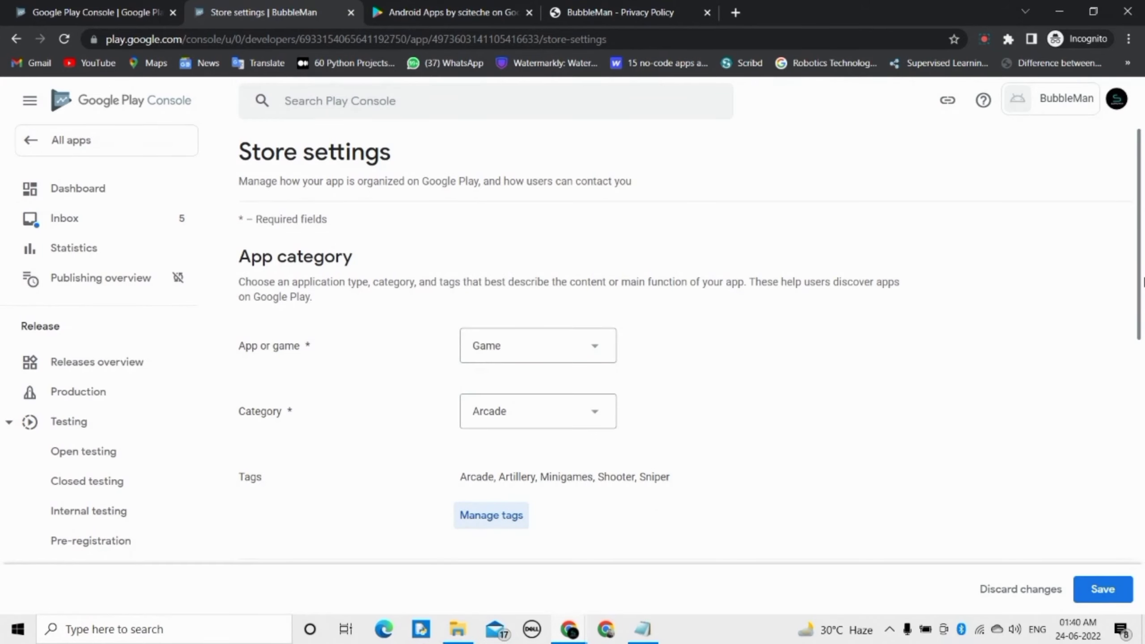
- Paste the contact e-mail address from clipboard history into the store settings e-mail field
mouse_move(1142, 282)
mouse_down()
mouse_move(1142, 361)
mouse_move(1022, 412)
mouse_up()
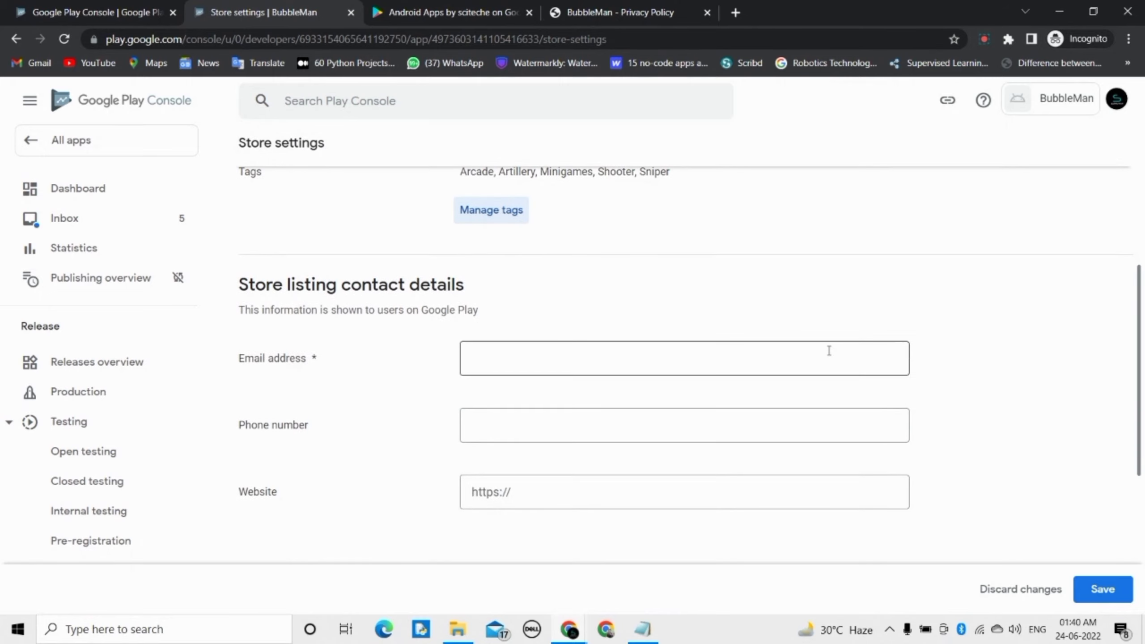
click(829, 363)
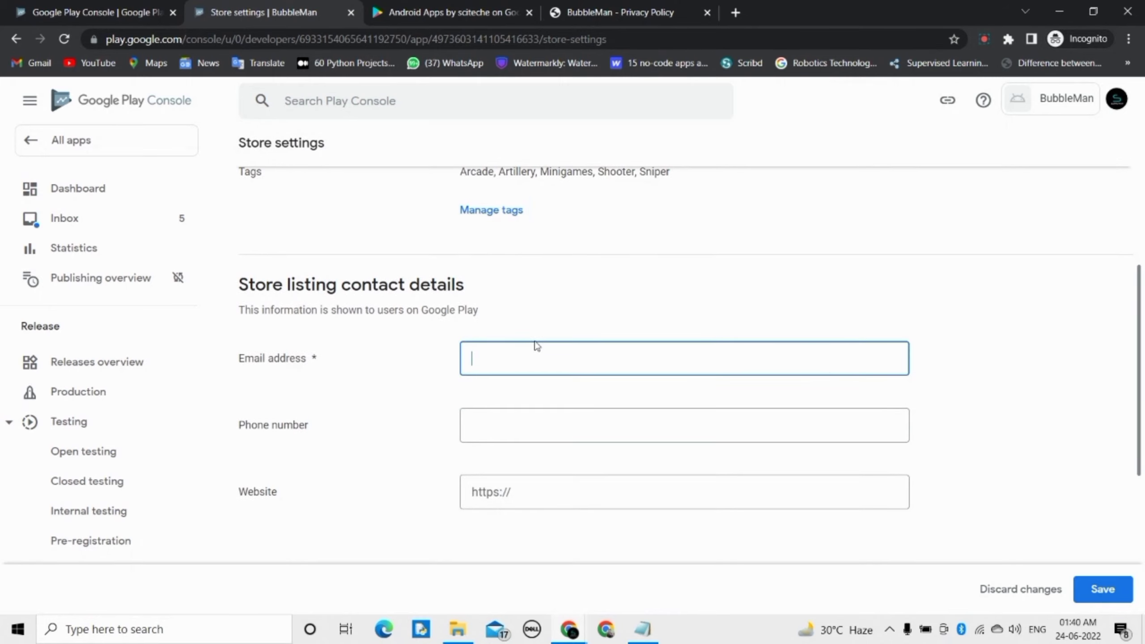
key(super+v)
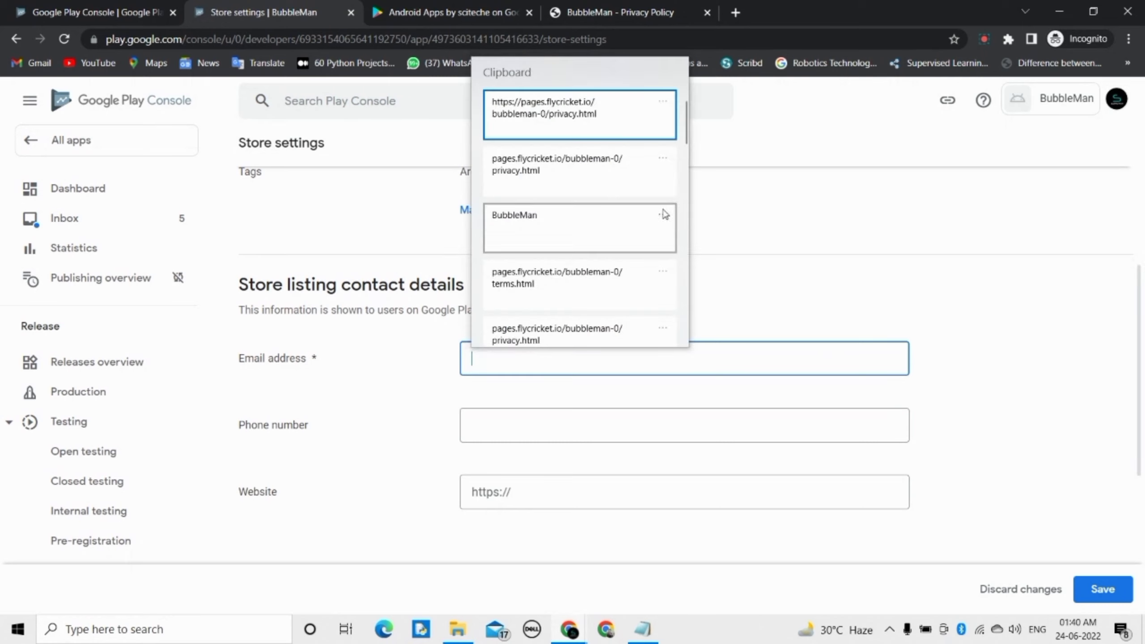
drag(683, 130, 686, 211)
click(577, 257)
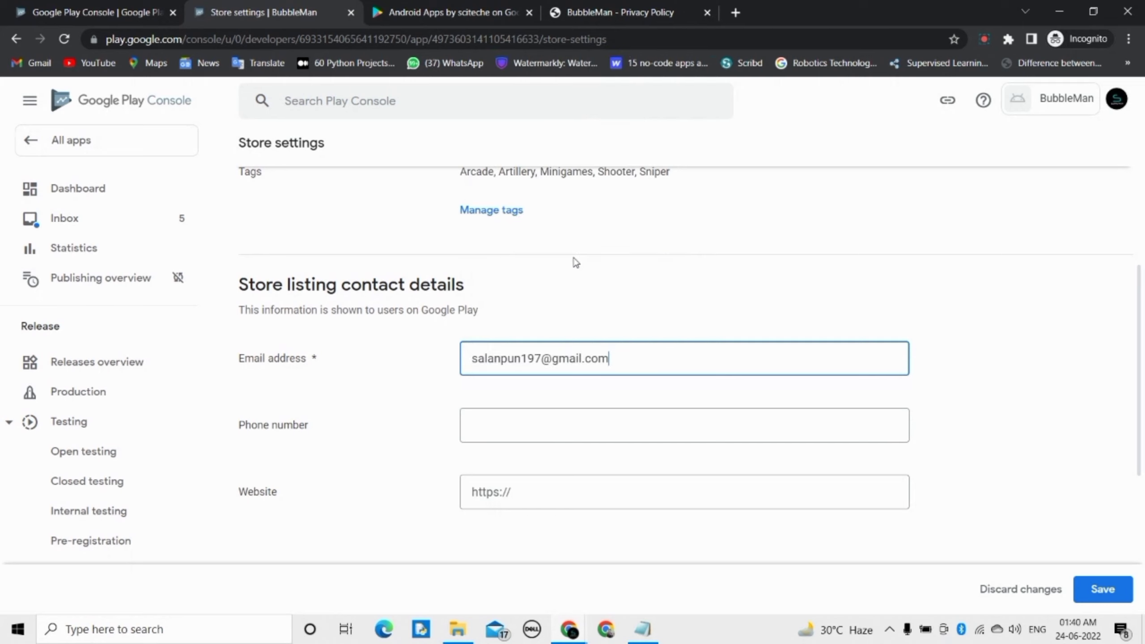
click(567, 425)
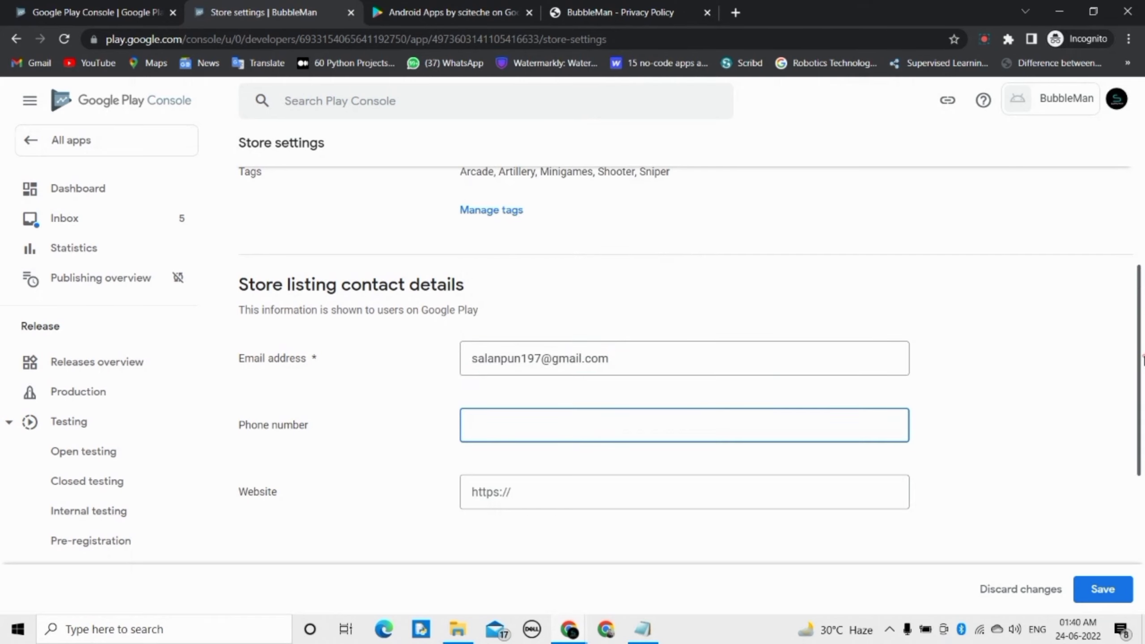
- Save the store settings with advertising outside Google Play left on, then return to the Dashboard
drag(1143, 361, 1143, 584)
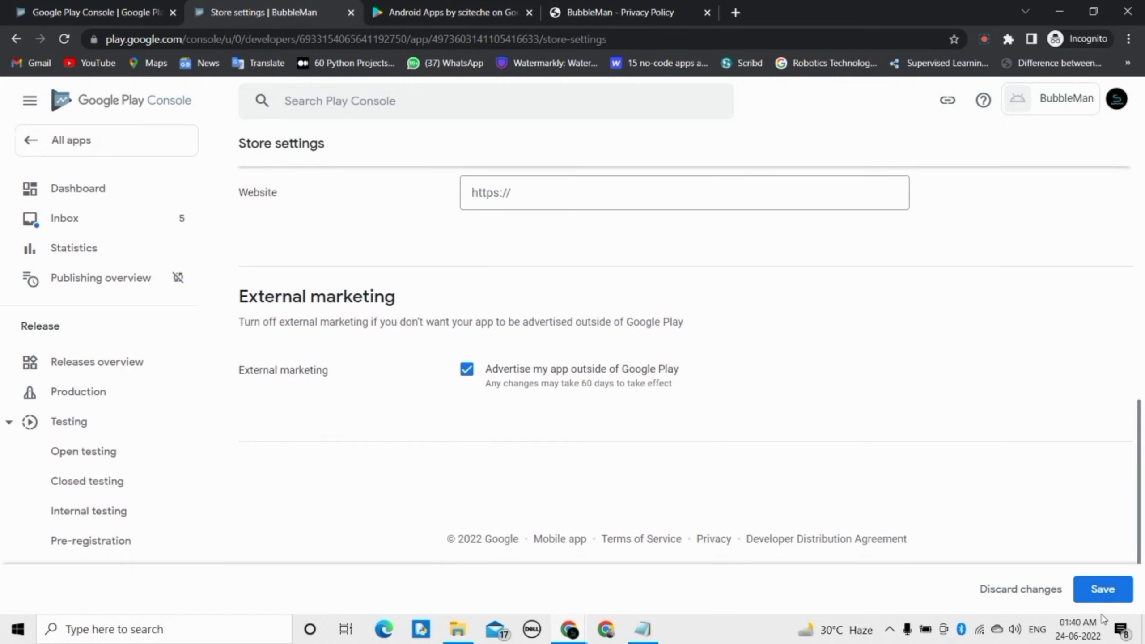
click(1104, 589)
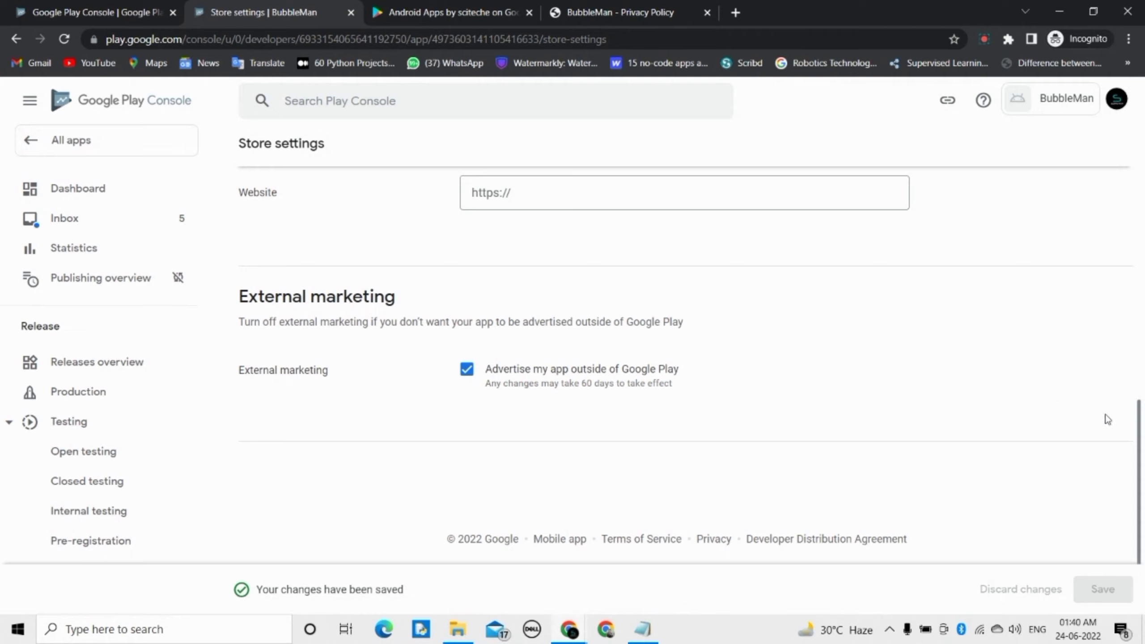
mouse_move(1144, 458)
mouse_down()
mouse_move(1143, 244)
mouse_move(1143, 455)
mouse_up()
click(90, 191)
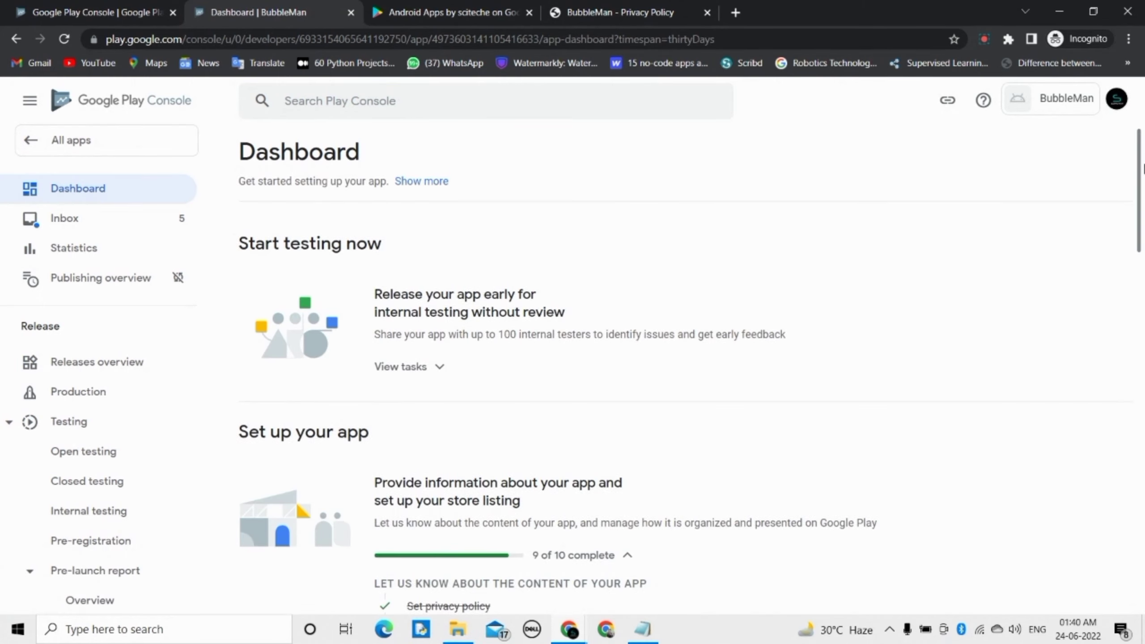
- Open the 'Set up your store listing' task, then minimize Chrome to reveal the Notepad notes
drag(1140, 168, 1140, 303)
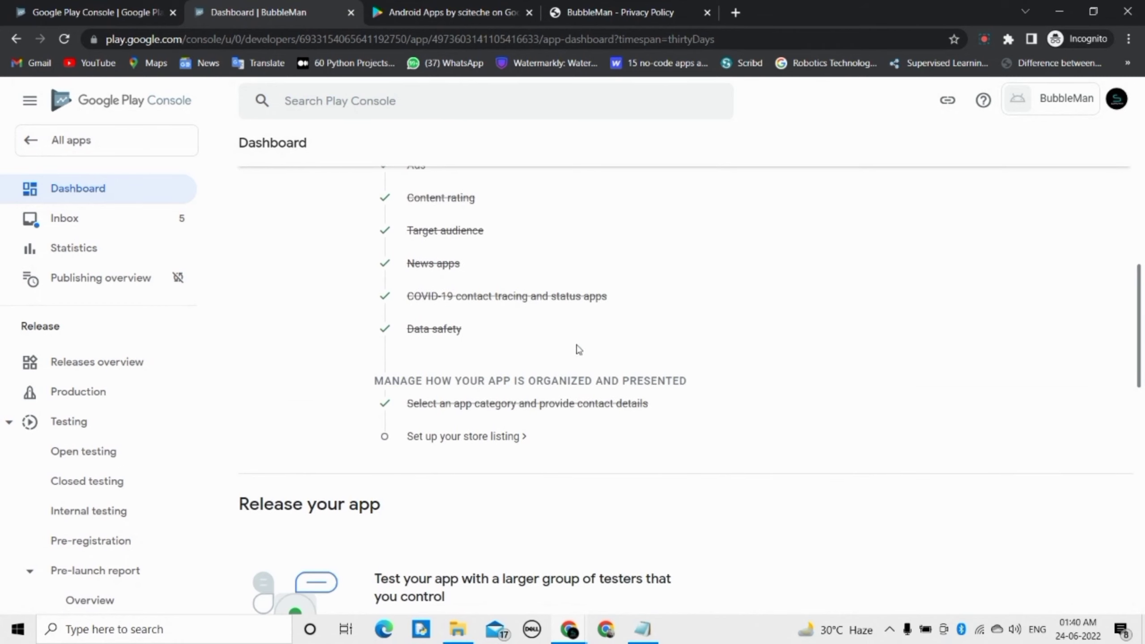
click(461, 437)
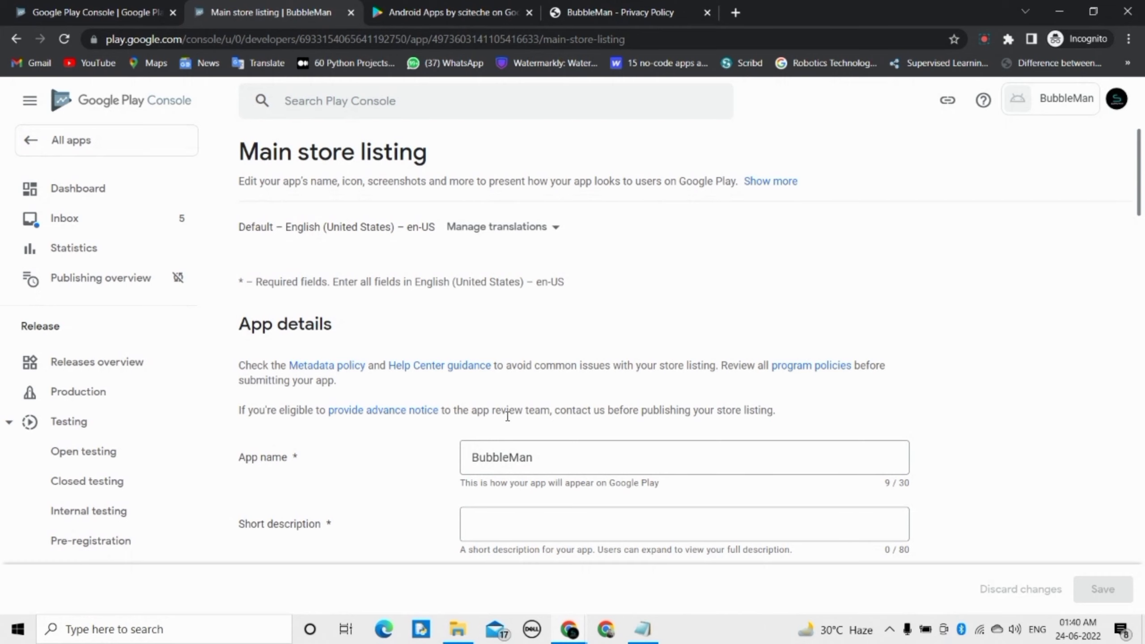
click(1069, 11)
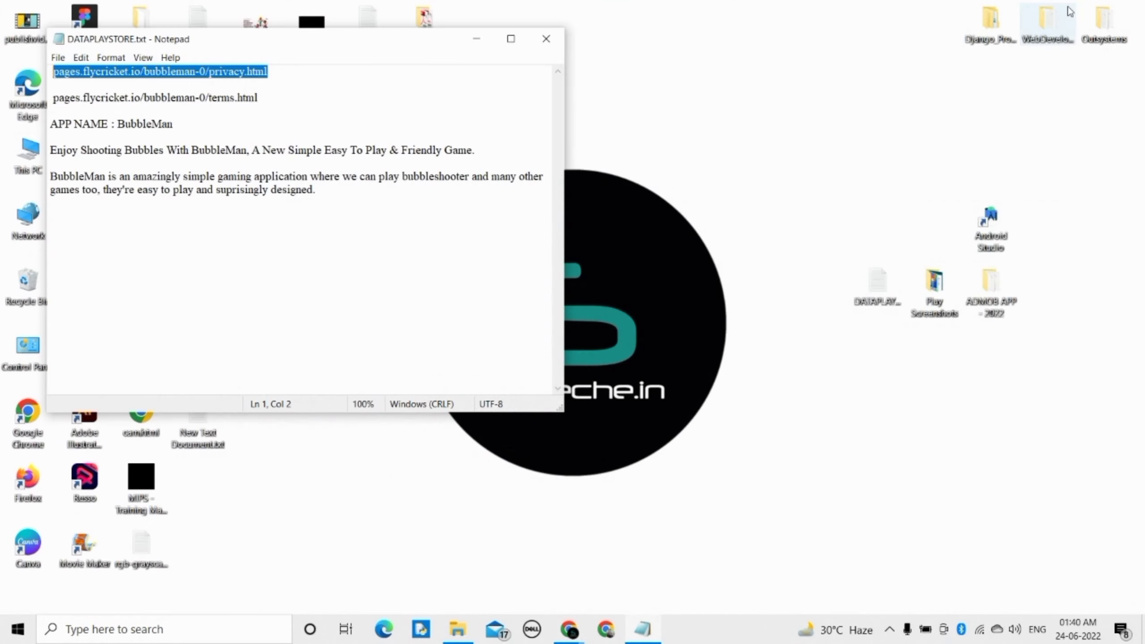
- Select the 'Enjoy Shooting Bubbles With BubbleMan…' tagline line in DATAPLAYSTORE.txt
click(284, 233)
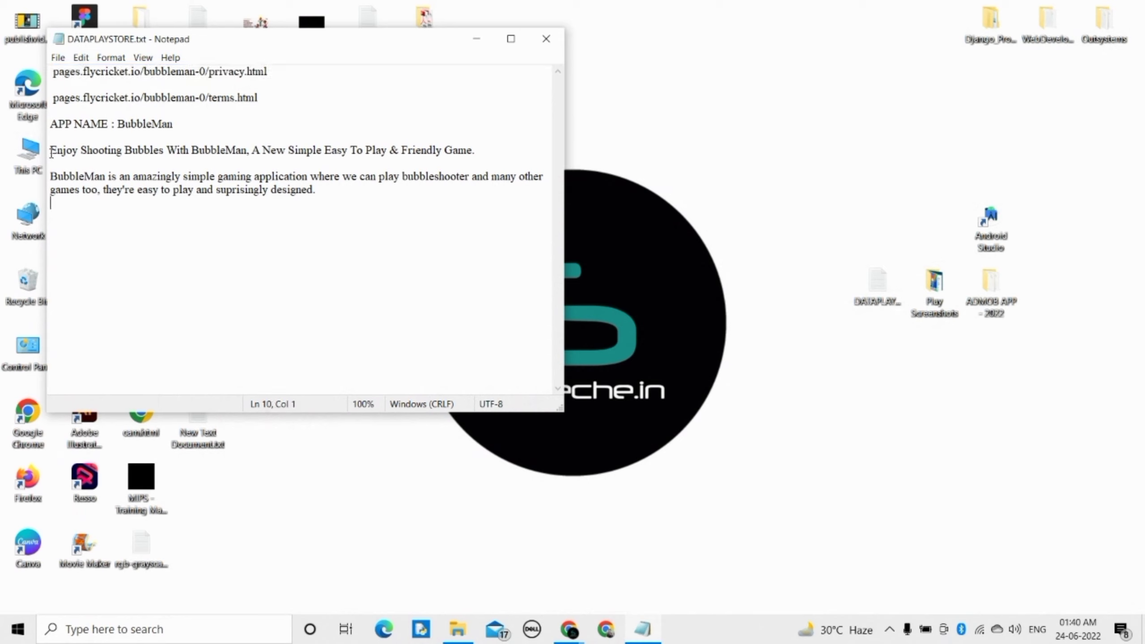
drag(50, 151, 486, 155)
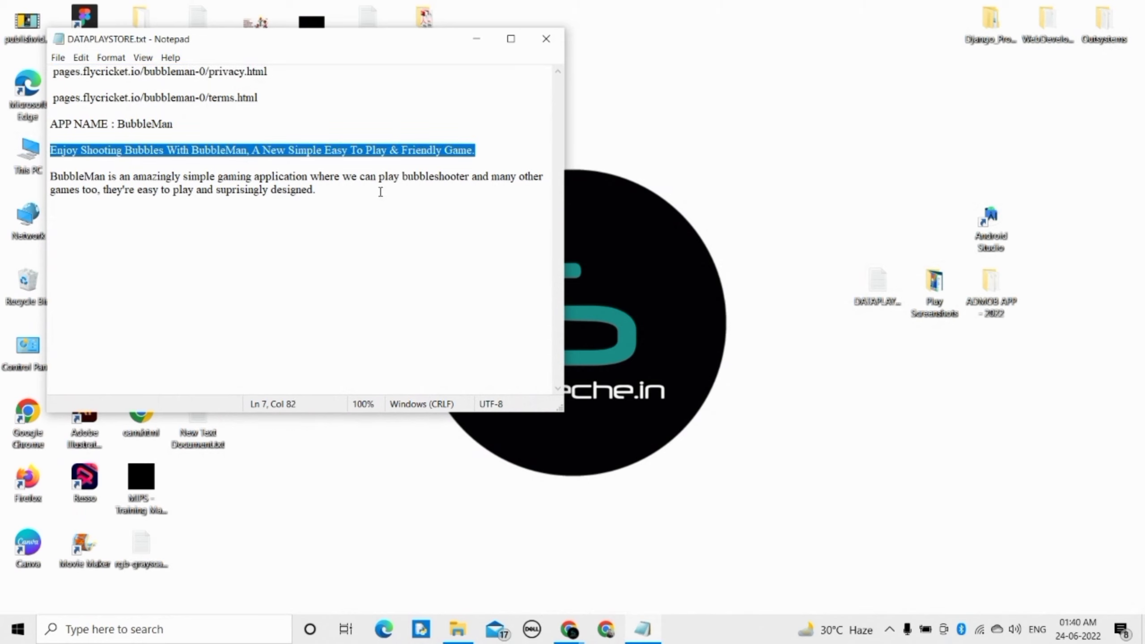
drag(317, 194, 33, 181)
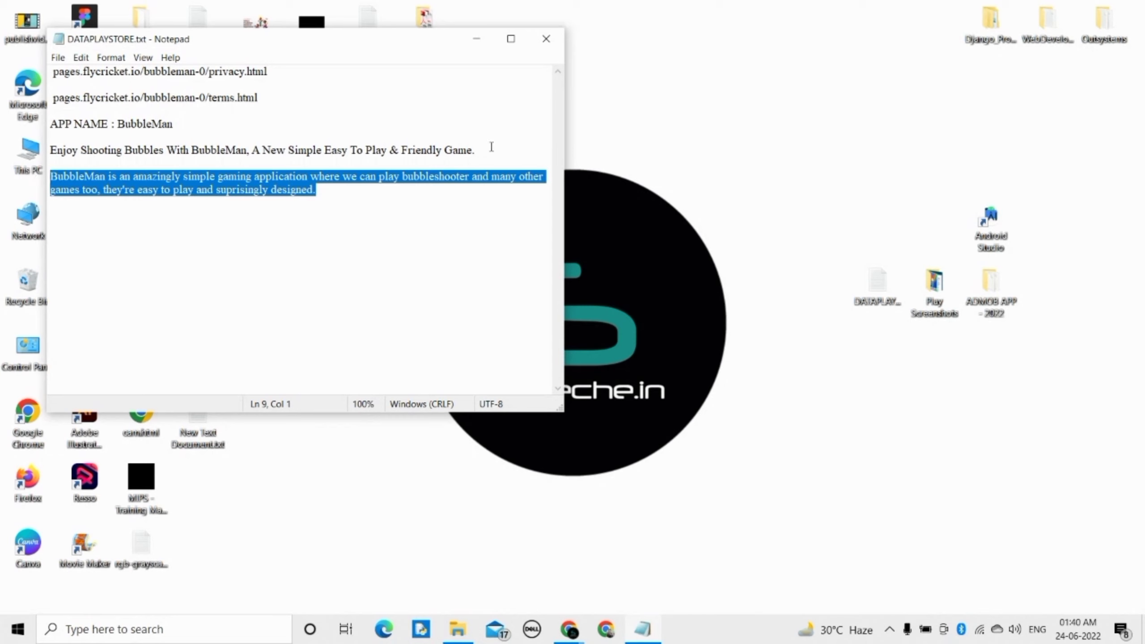
drag(491, 149, 48, 141)
key(ctrl+c)
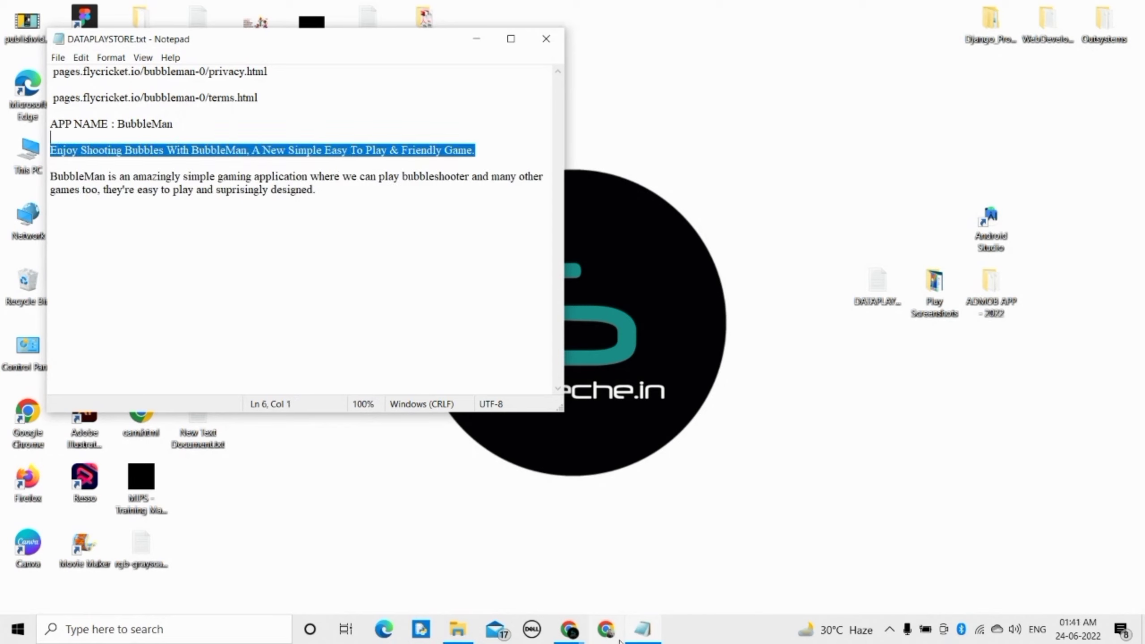
- Paste the tagline as the short description, replacing ', A ' with '-' to fit 80 characters
mouse_move(569, 630)
click(566, 587)
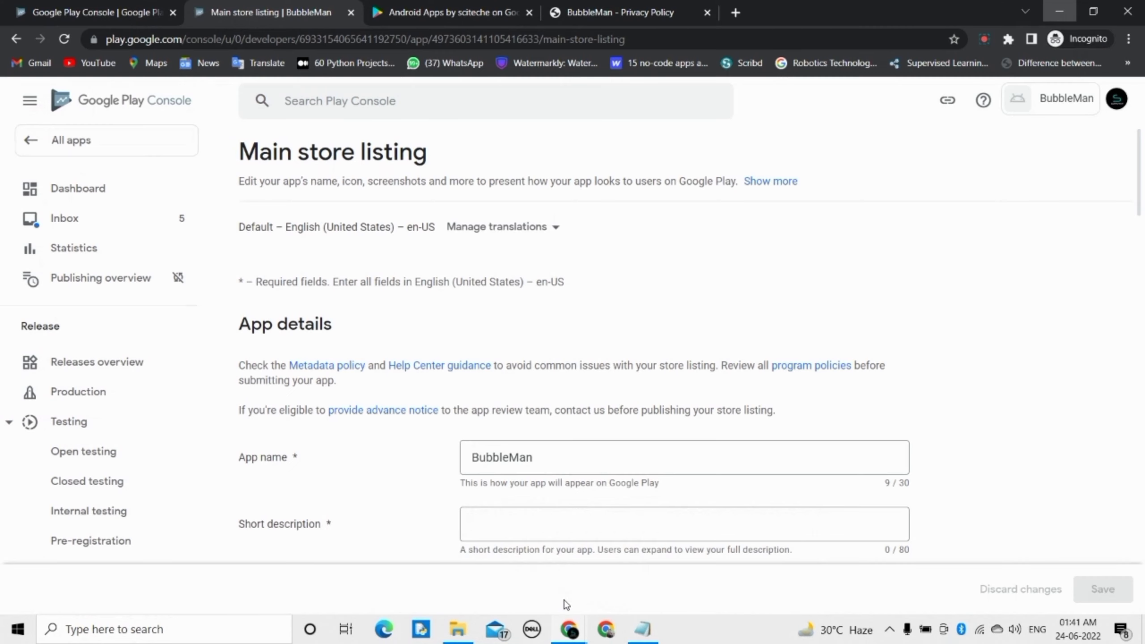
click(574, 533)
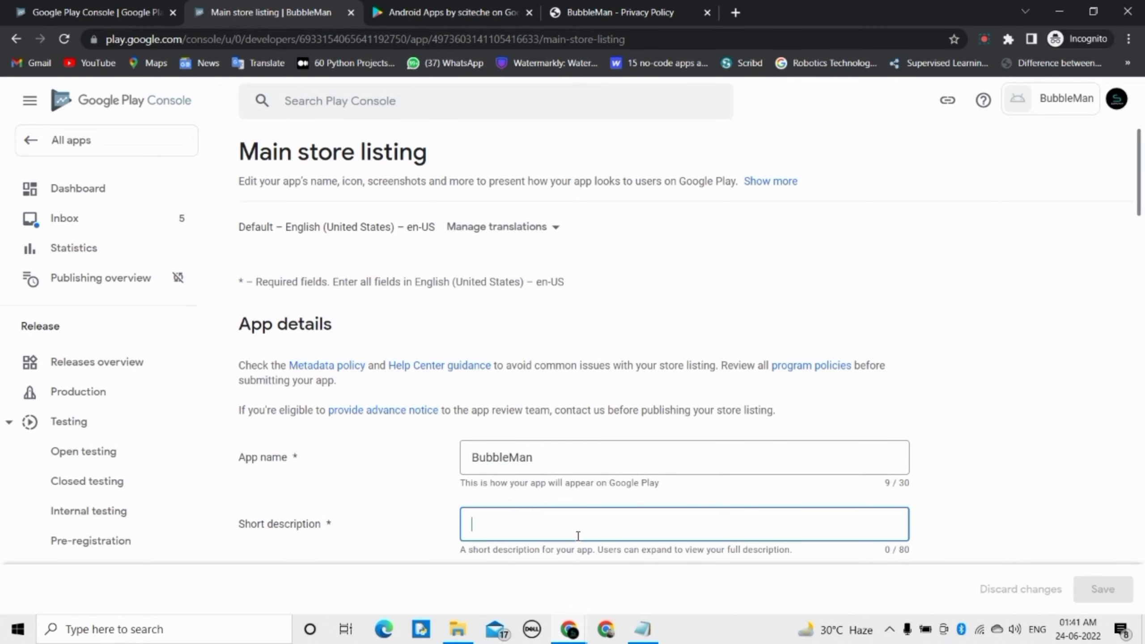
key(ctrl+v)
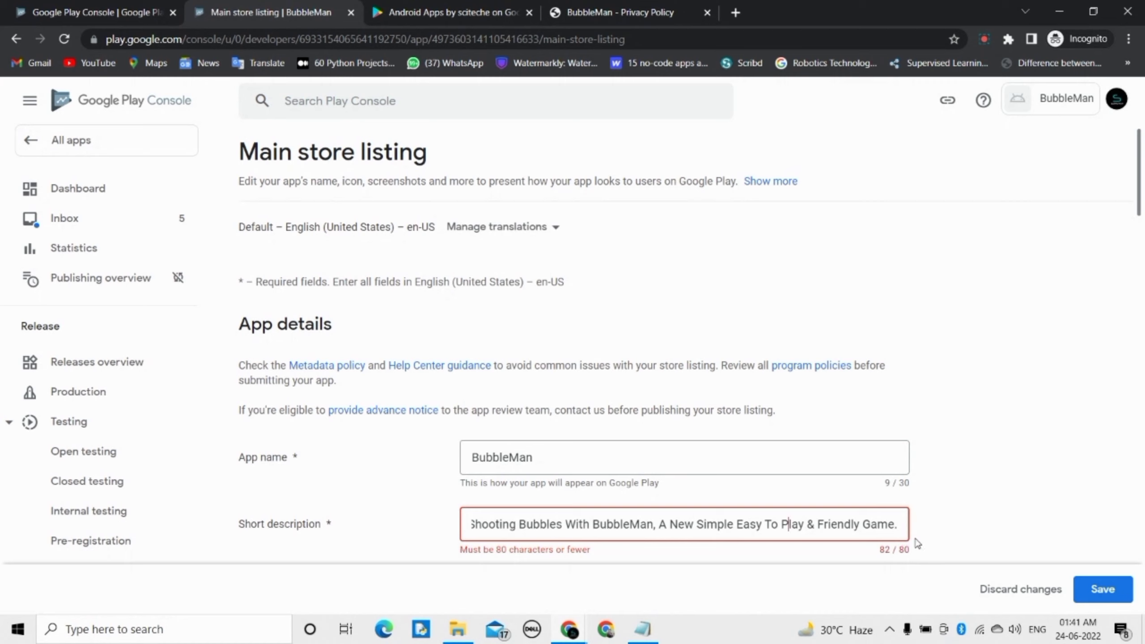
key(Left)
key(Left)
key(Left)
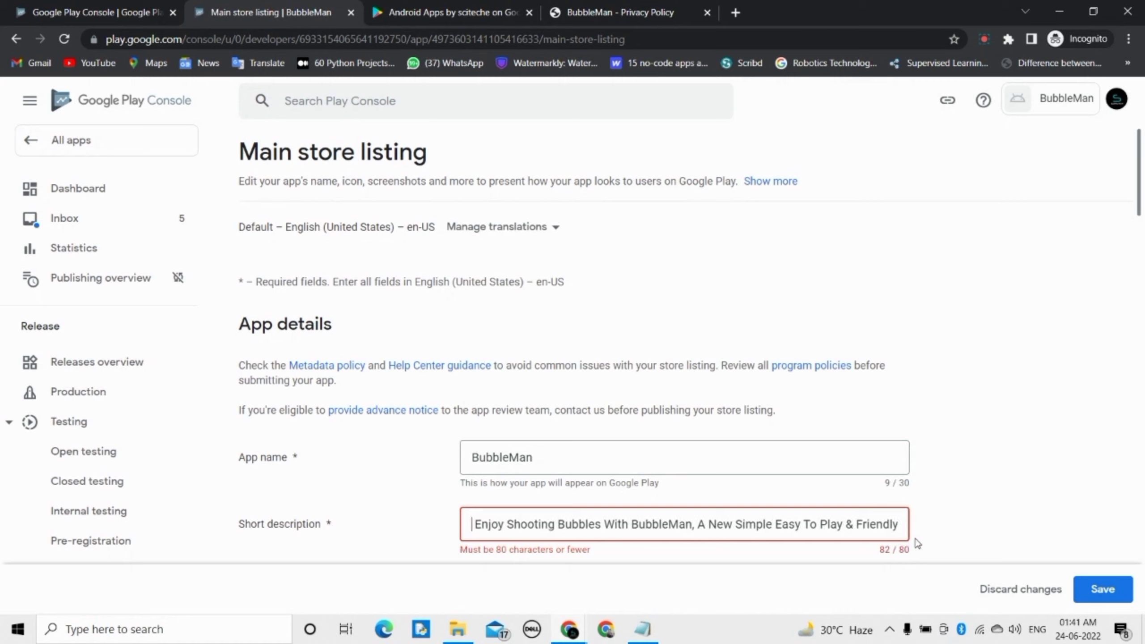
key(BackSpace)
key(BackSpace)
key(BackSpace)
text(-)
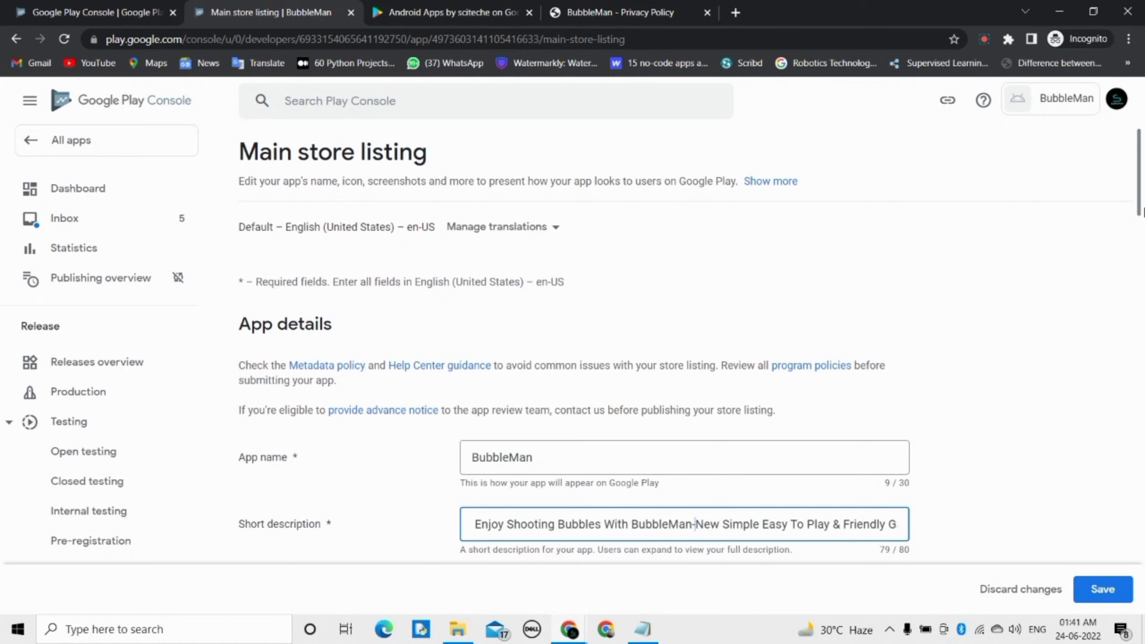
scroll(1143, 221, down, 1)
scroll(1143, 255, down, 2)
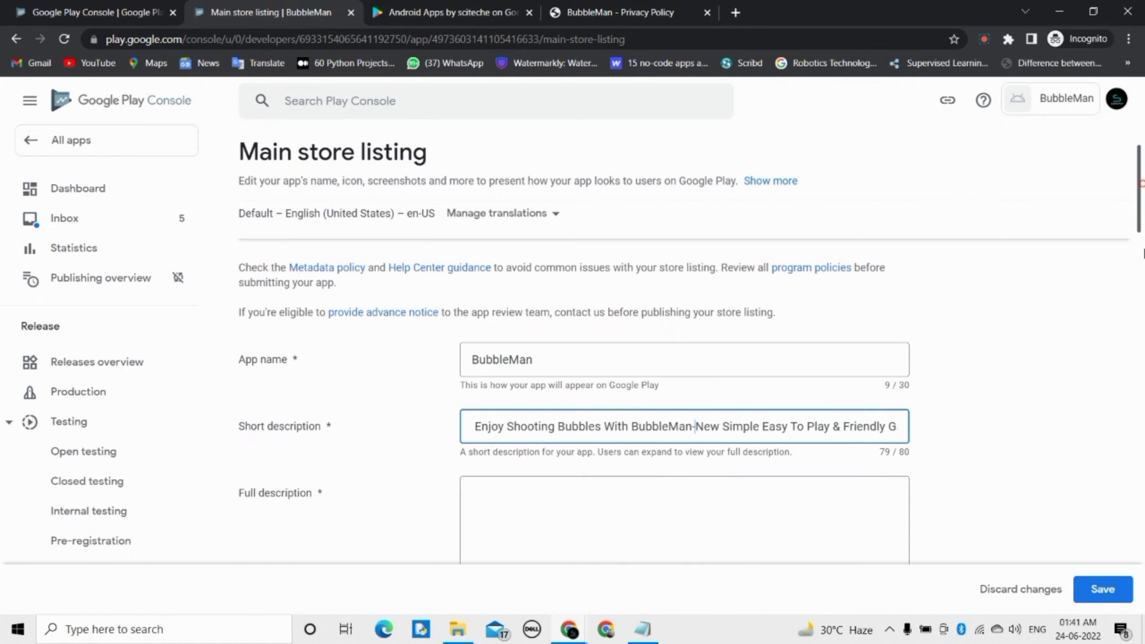
scroll(1136, 253, down, 5)
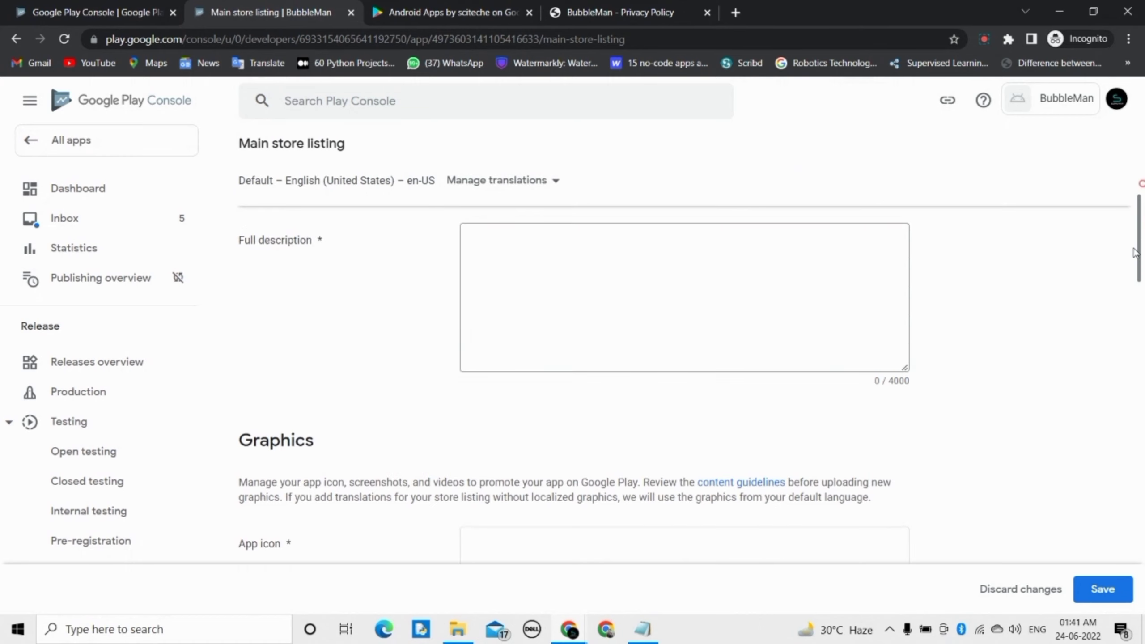
- Copy both BubbleMan paragraphs from Notepad into the Full description (239/4000 characters)
click(631, 629)
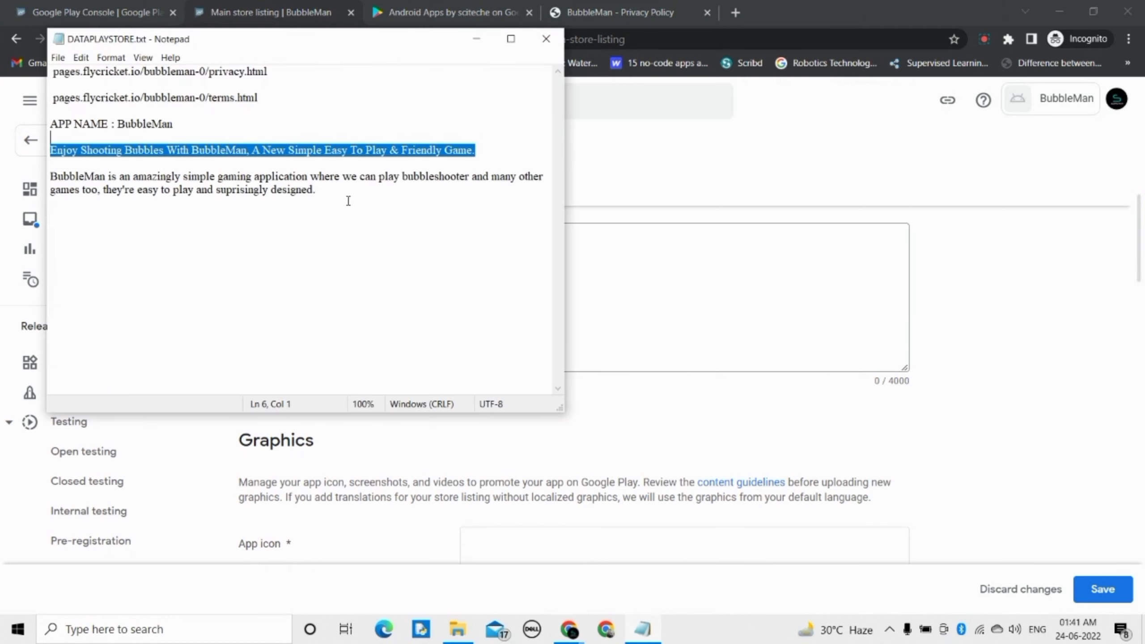
drag(318, 190, 47, 154)
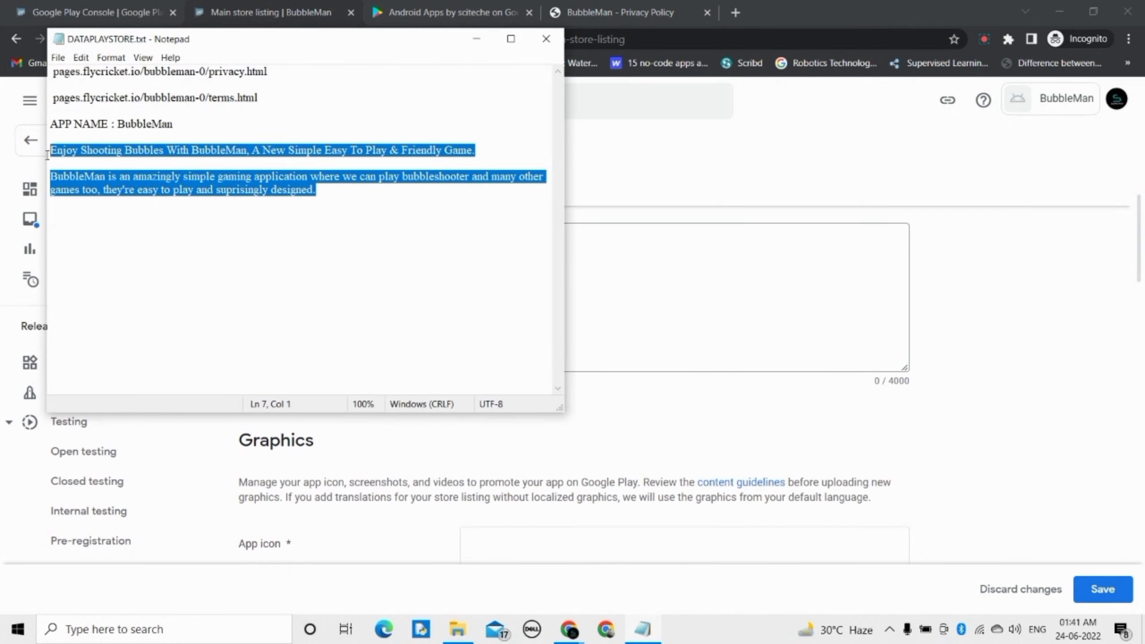
key(ctrl+c)
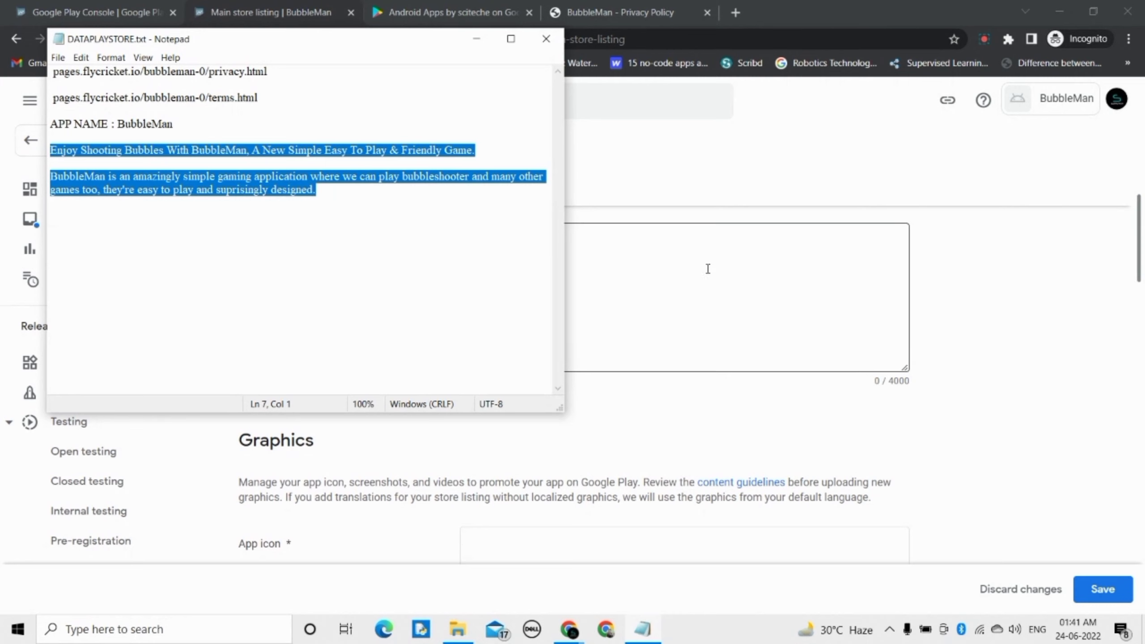
click(708, 269)
key(ctrl+v)
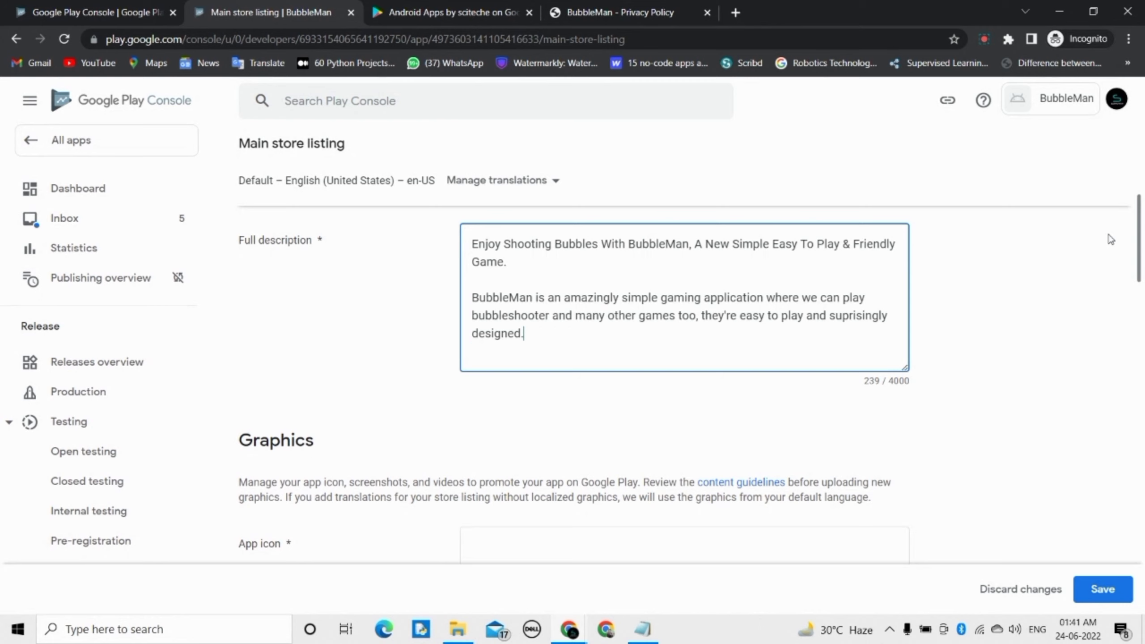
drag(1143, 227, 1143, 274)
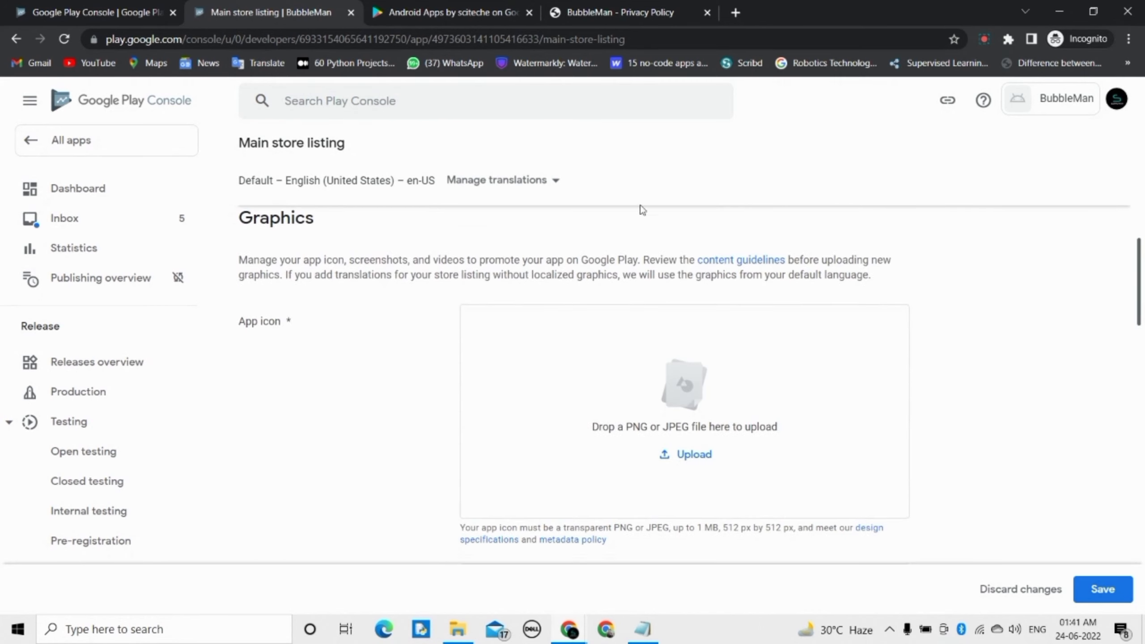
scroll(877, 429, down, 2)
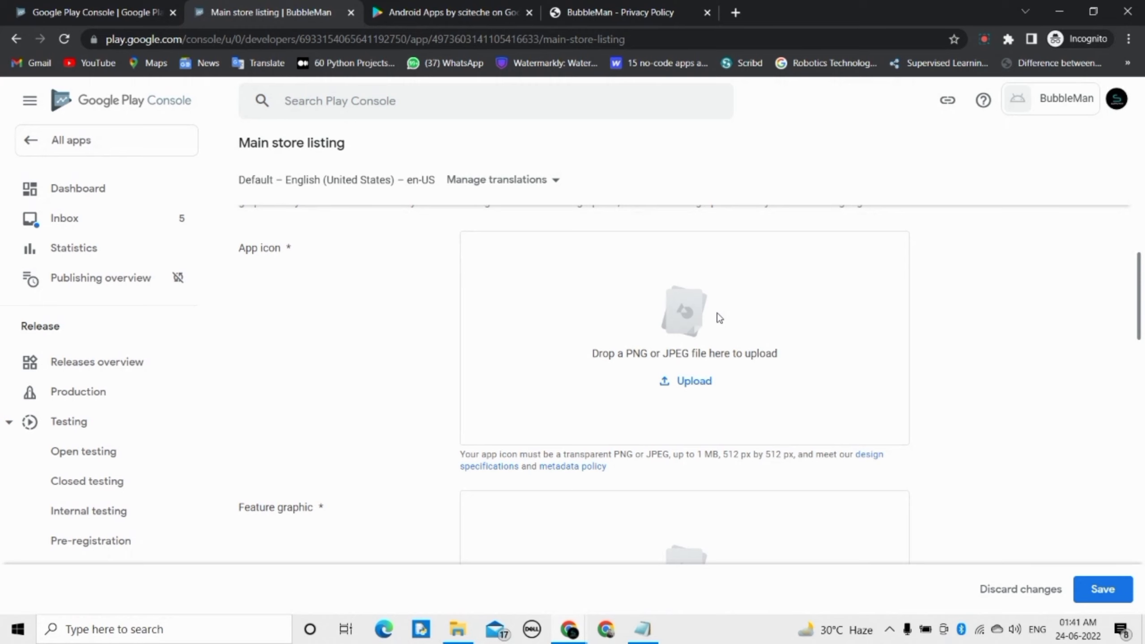
drag(1143, 300, 1143, 347)
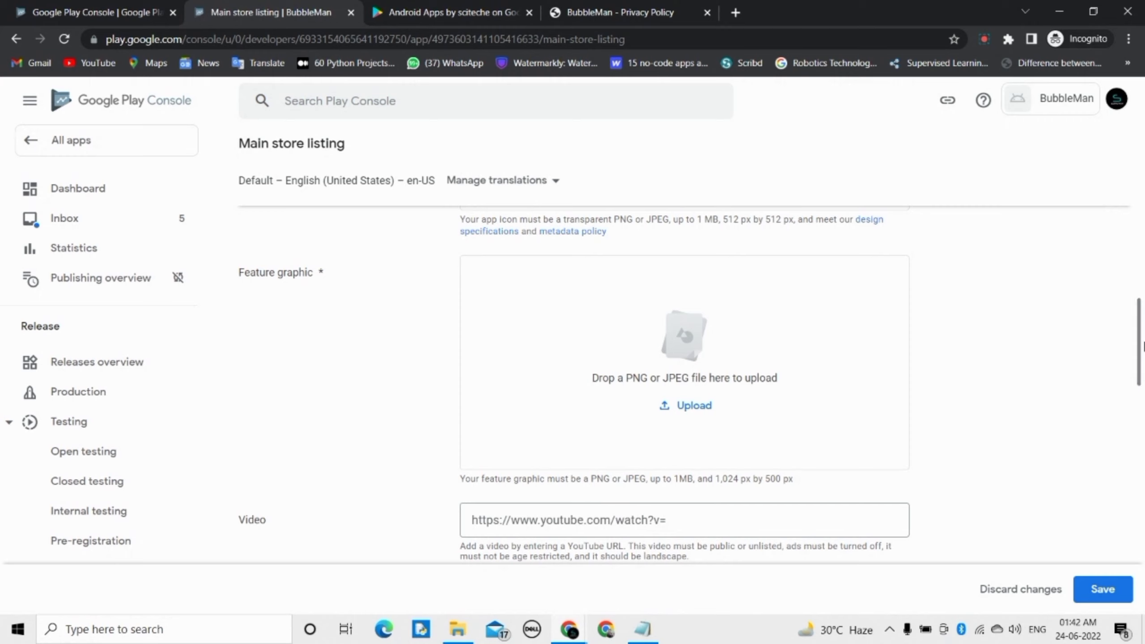
scroll(917, 524, up, 3)
scroll(917, 525, up, 3)
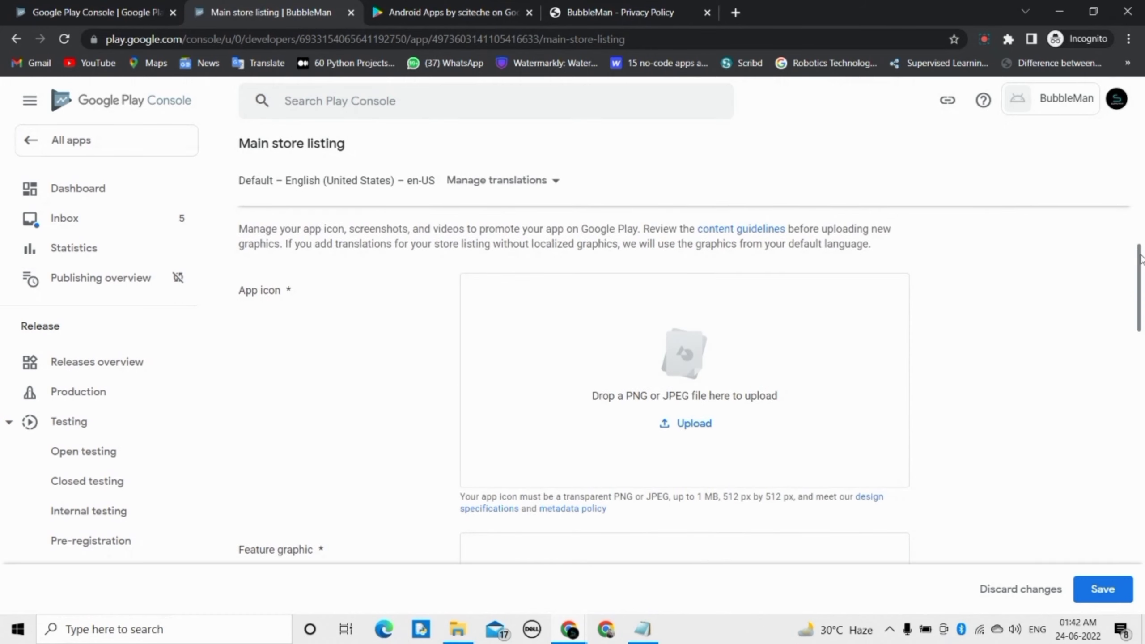
drag(1141, 259, 1142, 343)
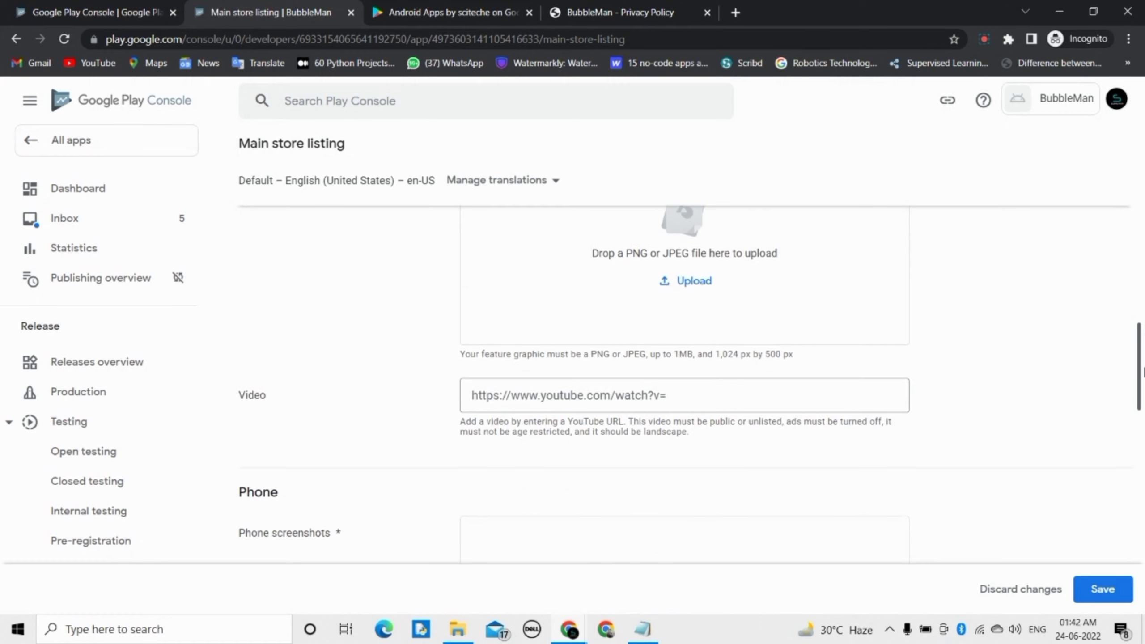
scroll(1143, 393, down, 5)
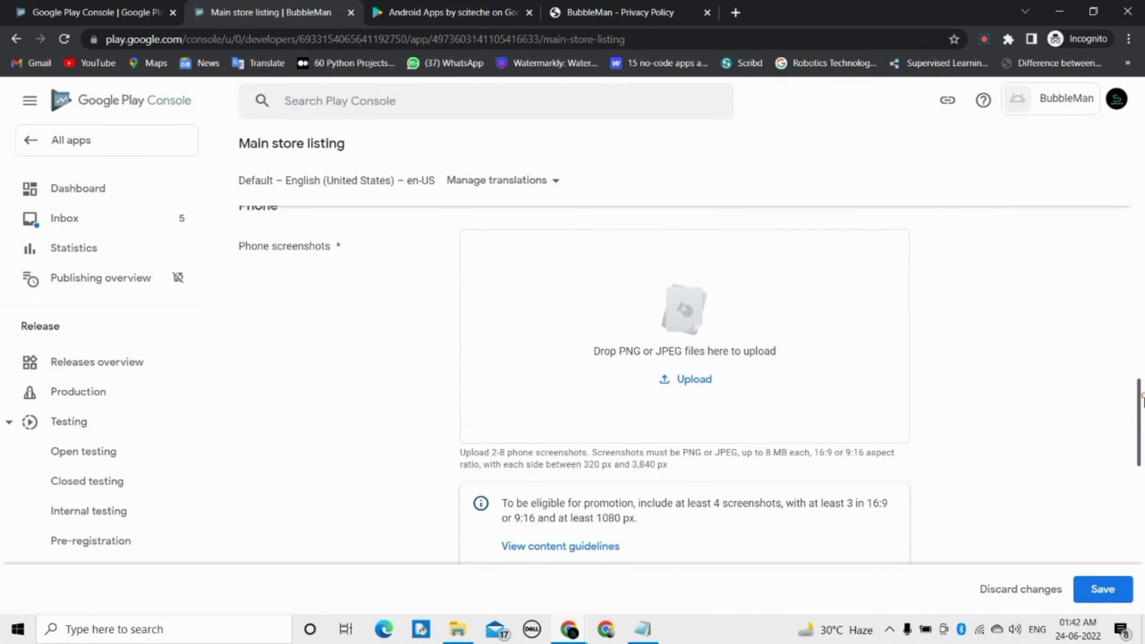
scroll(1143, 400, down, 2)
scroll(1144, 397, up, 4)
scroll(1143, 393, down, 1)
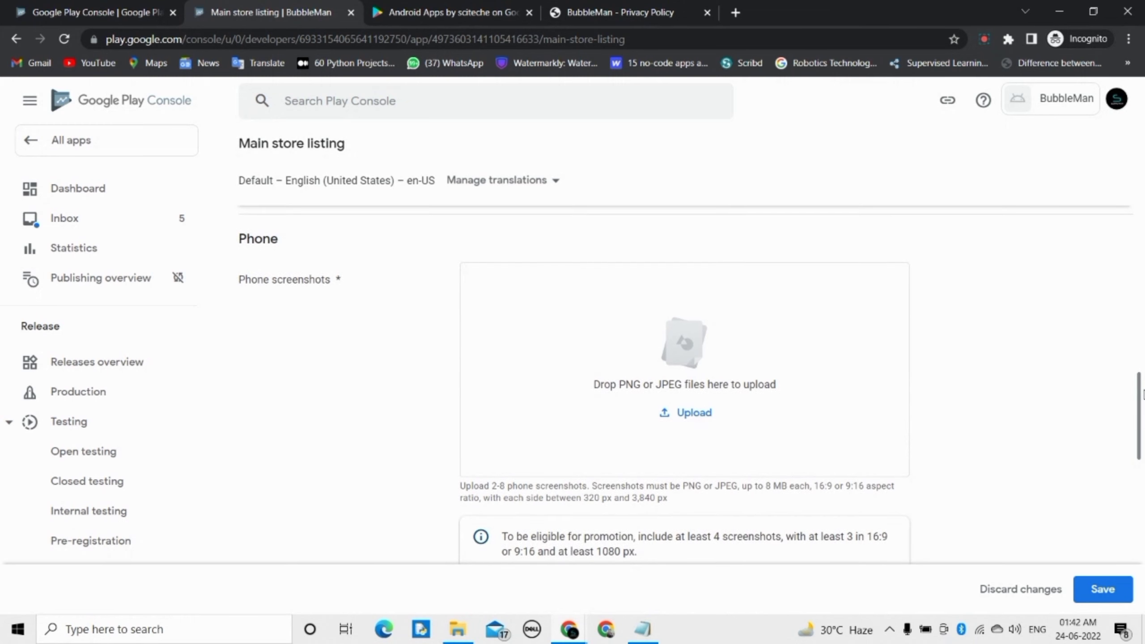
scroll(711, 435, down, 1)
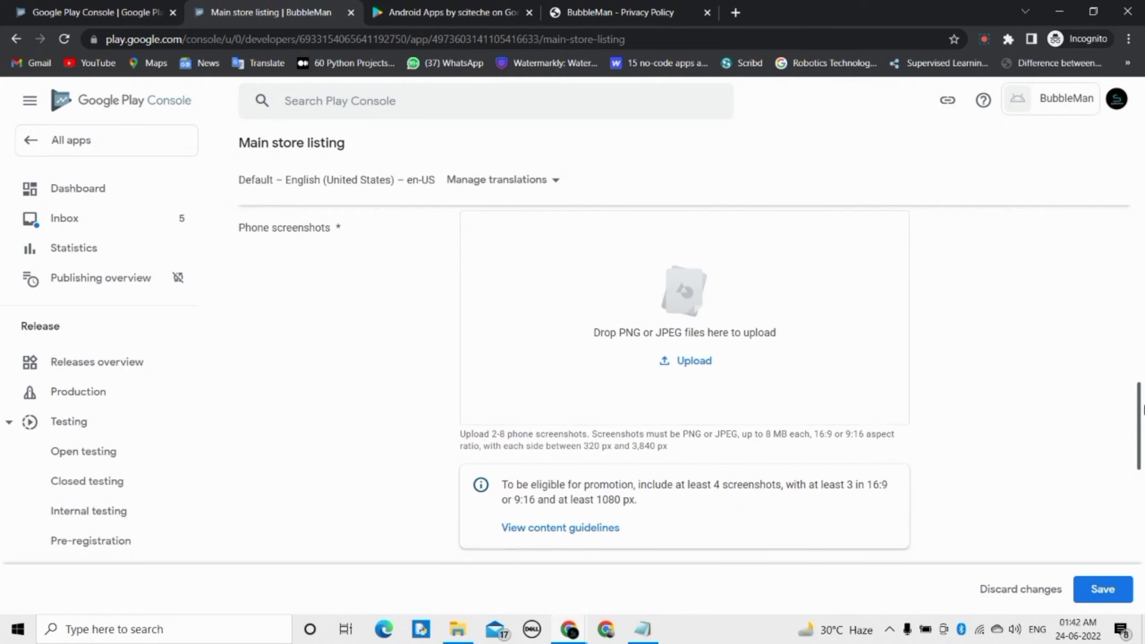
scroll(711, 434, up, 1)
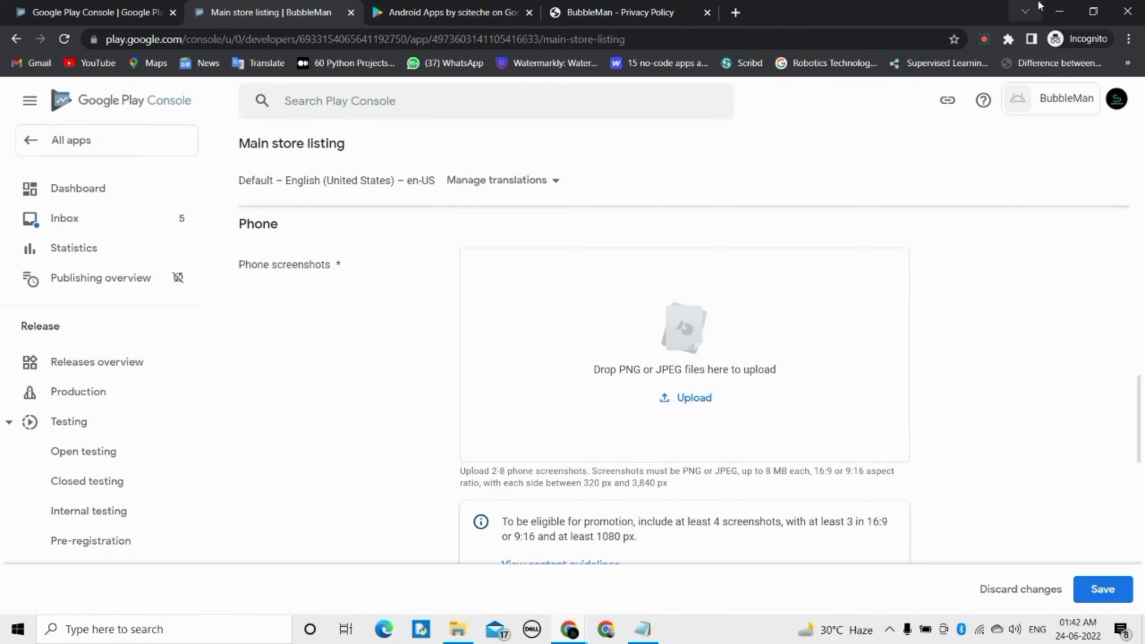
- Open the previewed (4) folder inside the desktop's Play Screenshots folder, showing image1–image5.png
click(1061, 9)
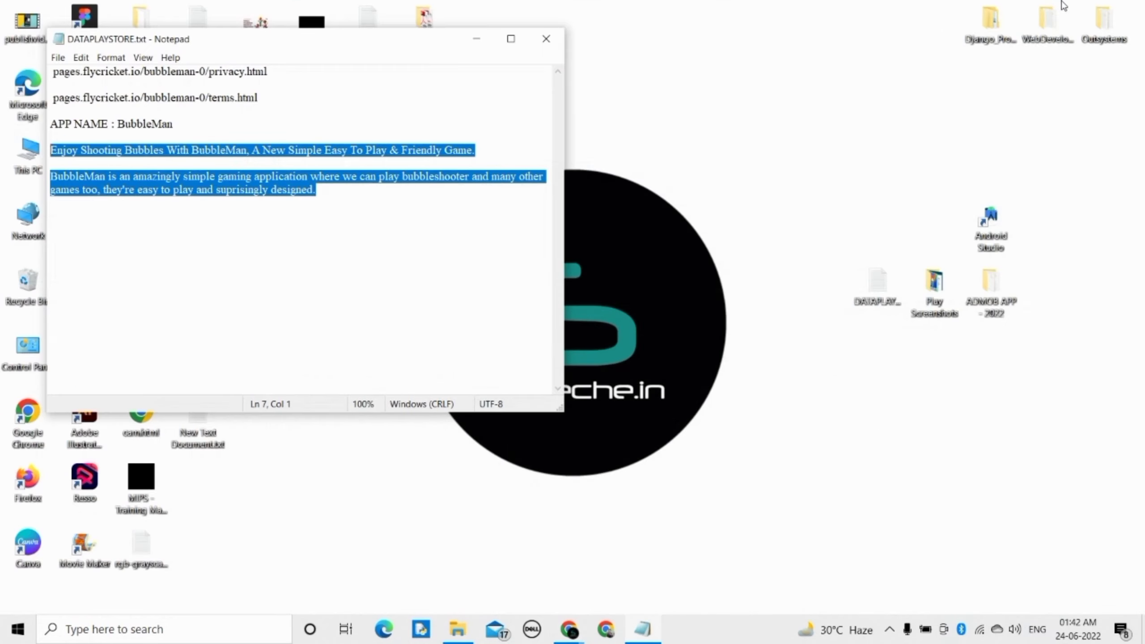
click(944, 321)
double_click(945, 321)
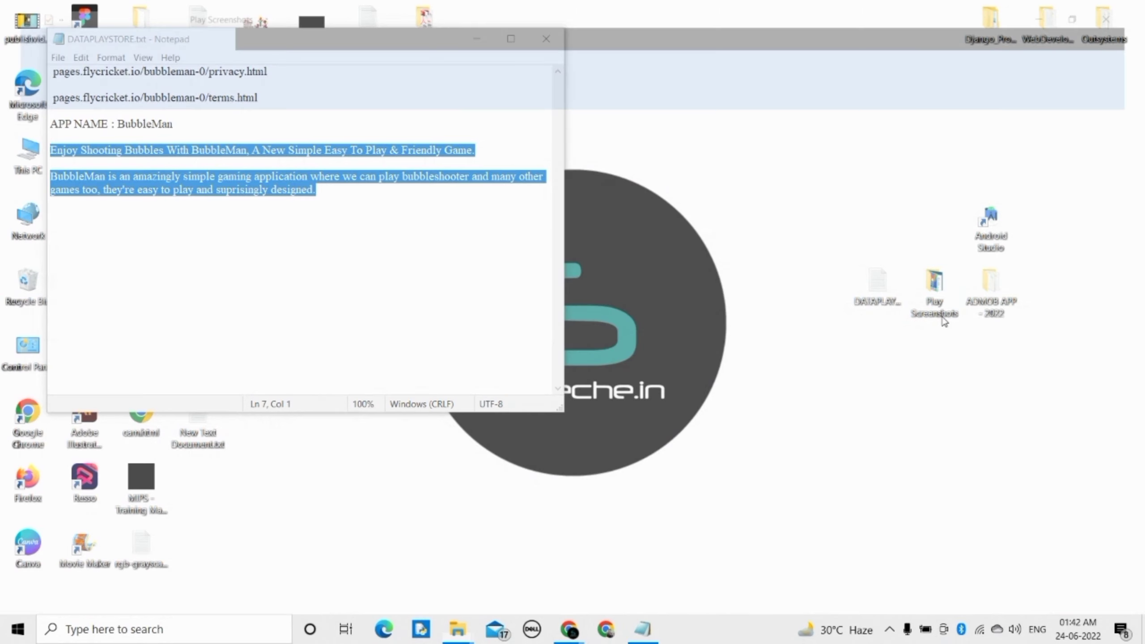
click(236, 193)
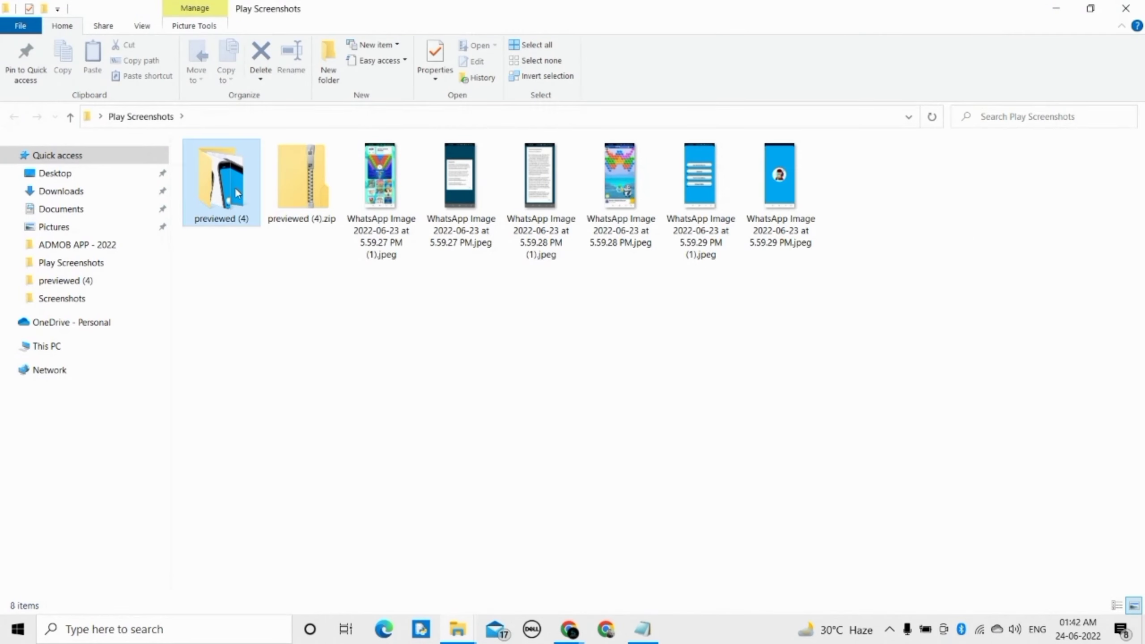
double_click(236, 193)
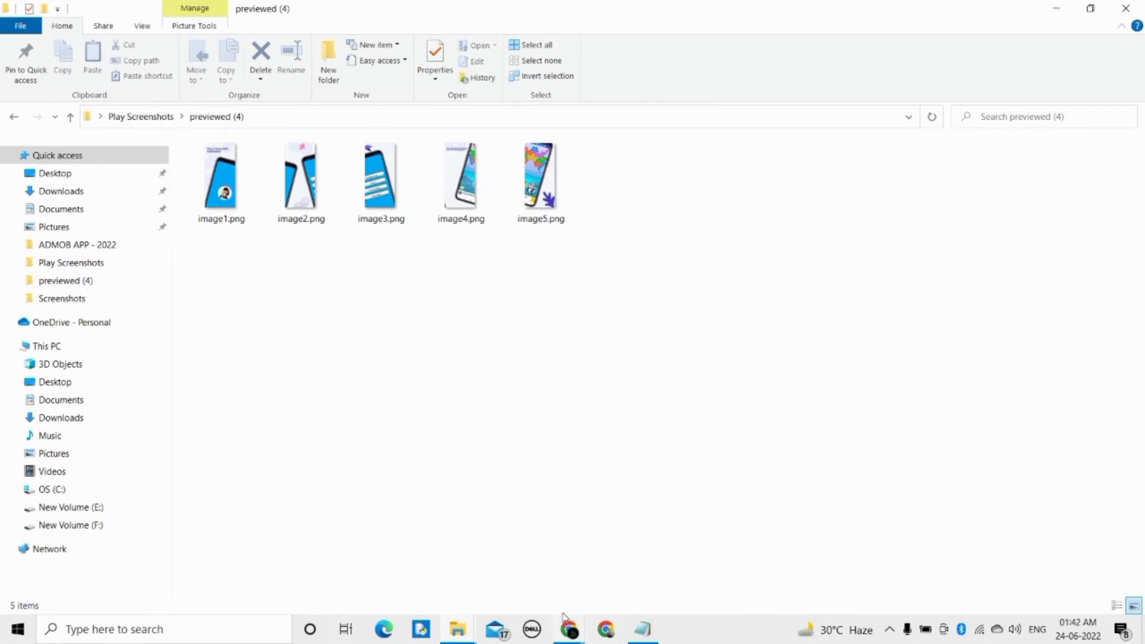
mouse_move(570, 629)
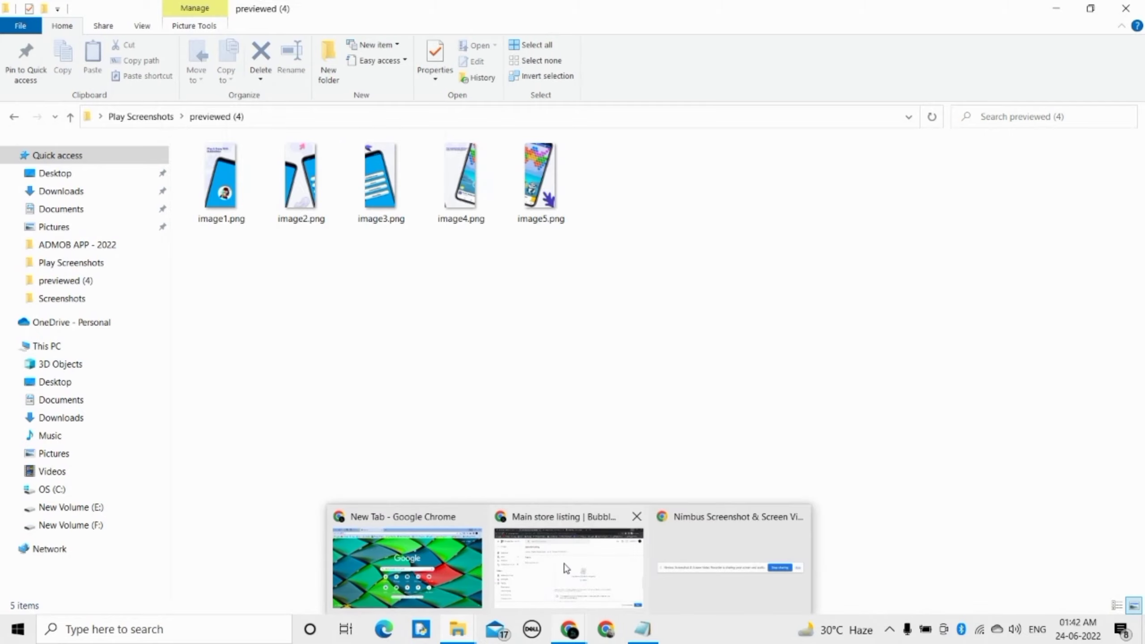
- Browse sciteche's developer page on Google Play and view the CalcuSpeed app page for reference
click(567, 569)
click(401, 6)
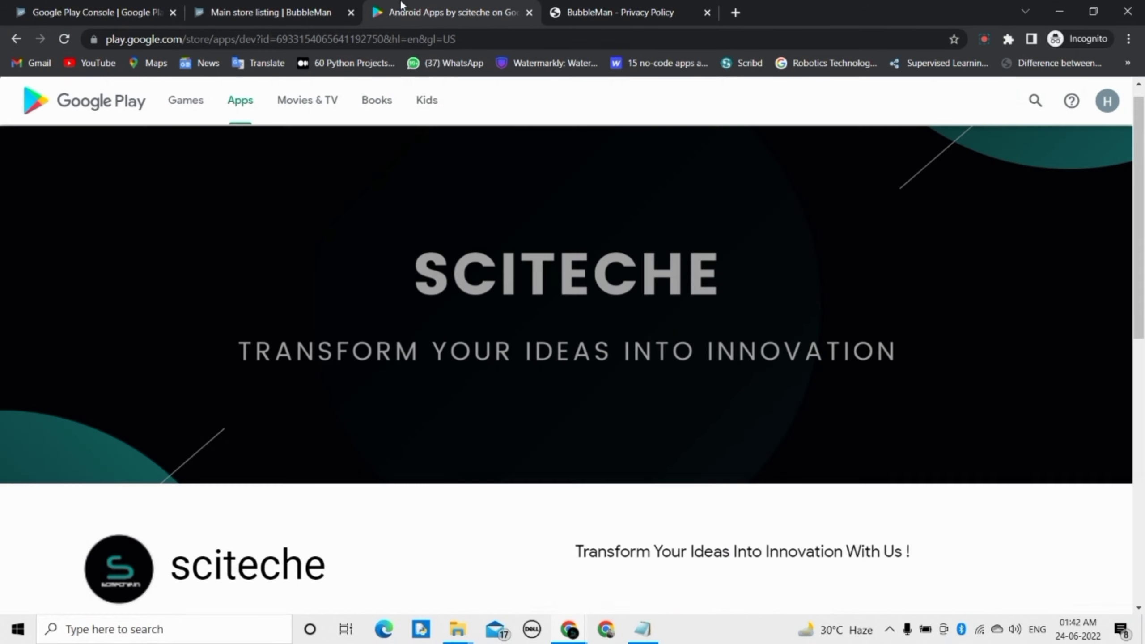
scroll(237, 392, down, 3)
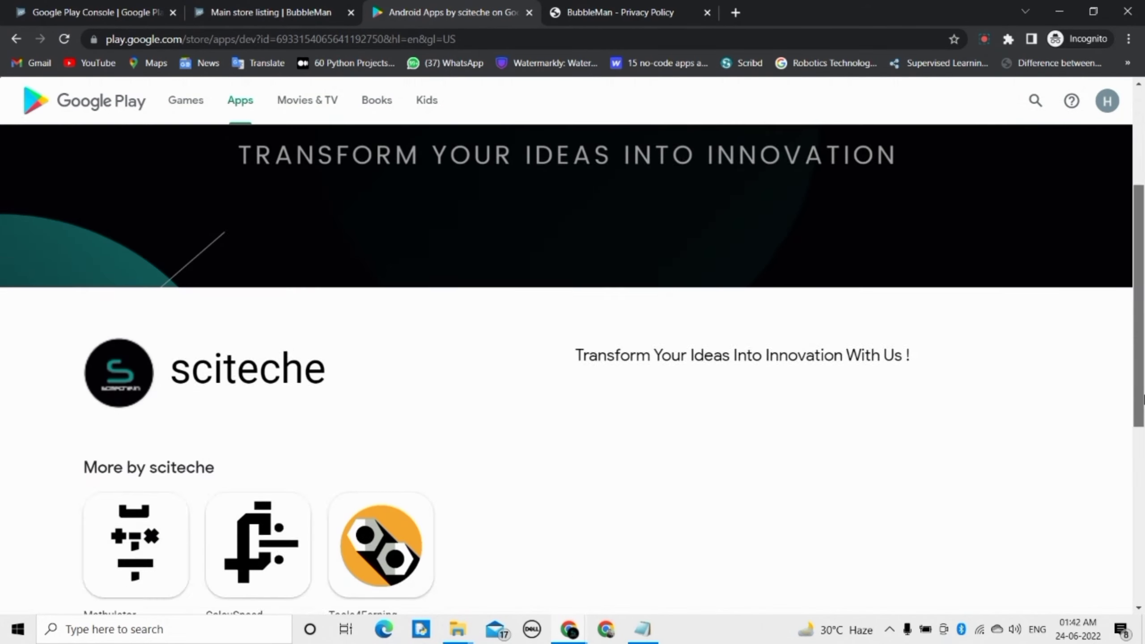
scroll(237, 392, down, 3)
click(238, 392)
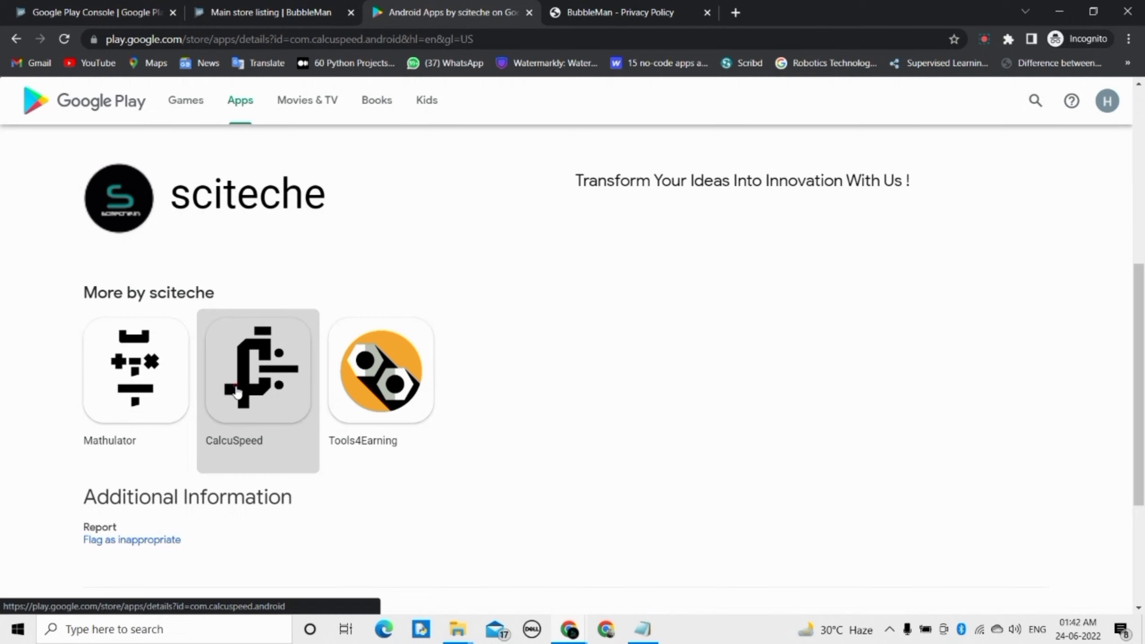
scroll(1143, 212, down, 4)
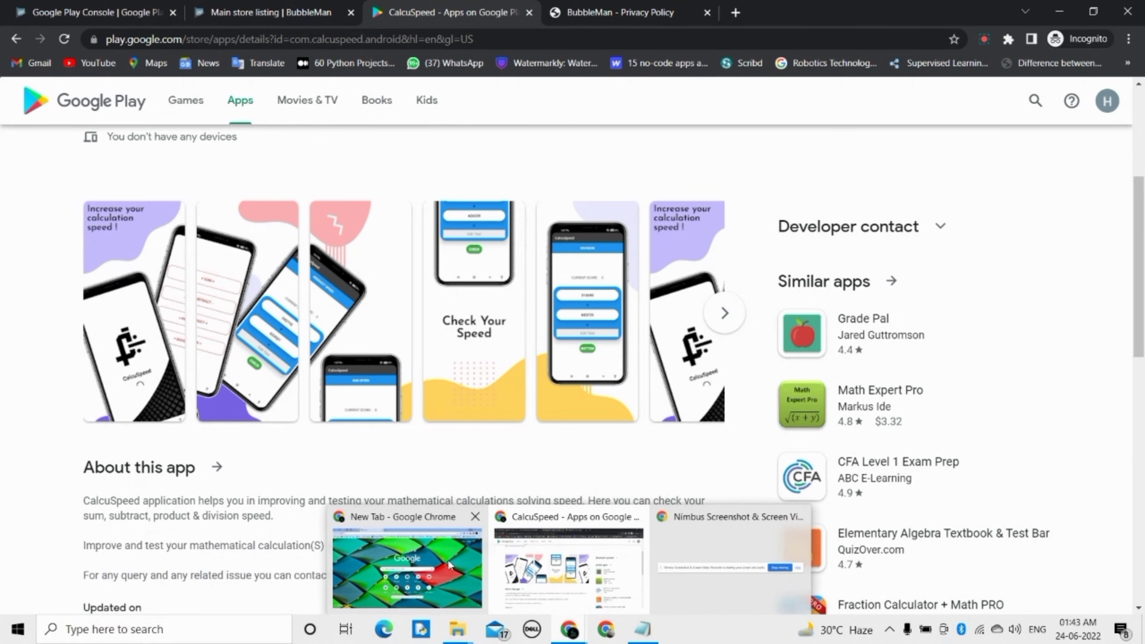
- Upload image1–image5.png as BubbleMan's phone screenshots
click(267, 10)
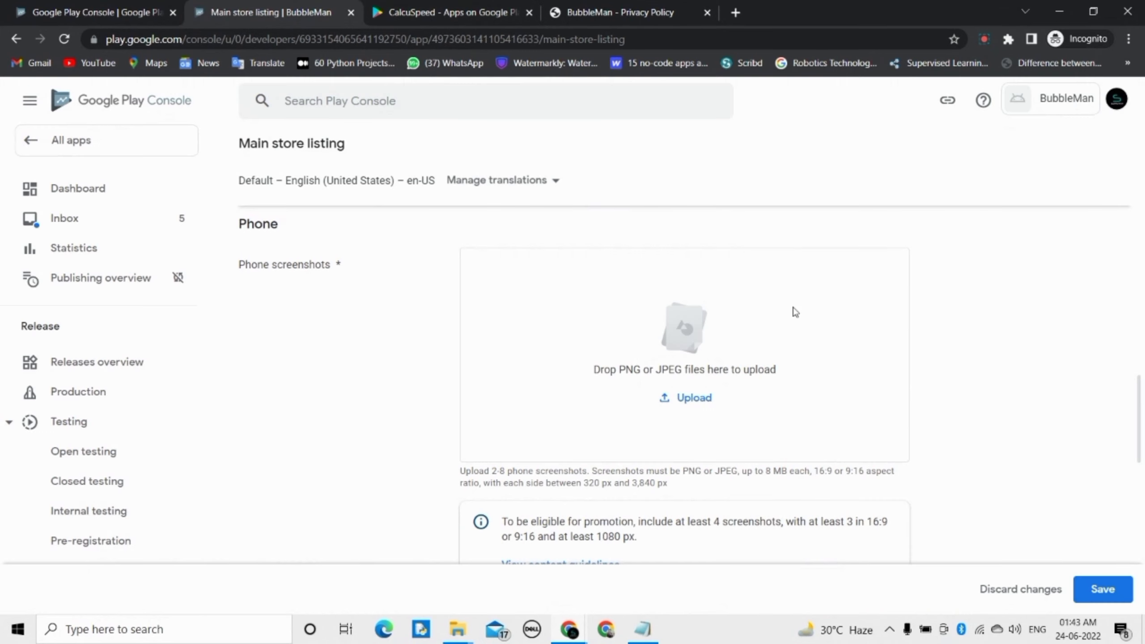
click(687, 396)
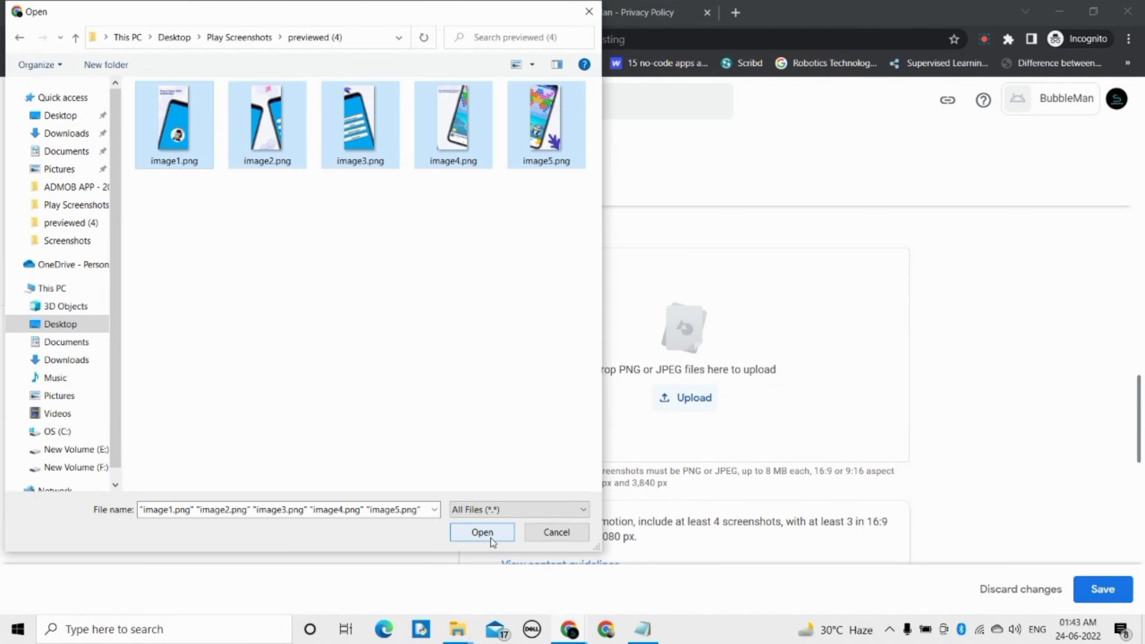
click(490, 537)
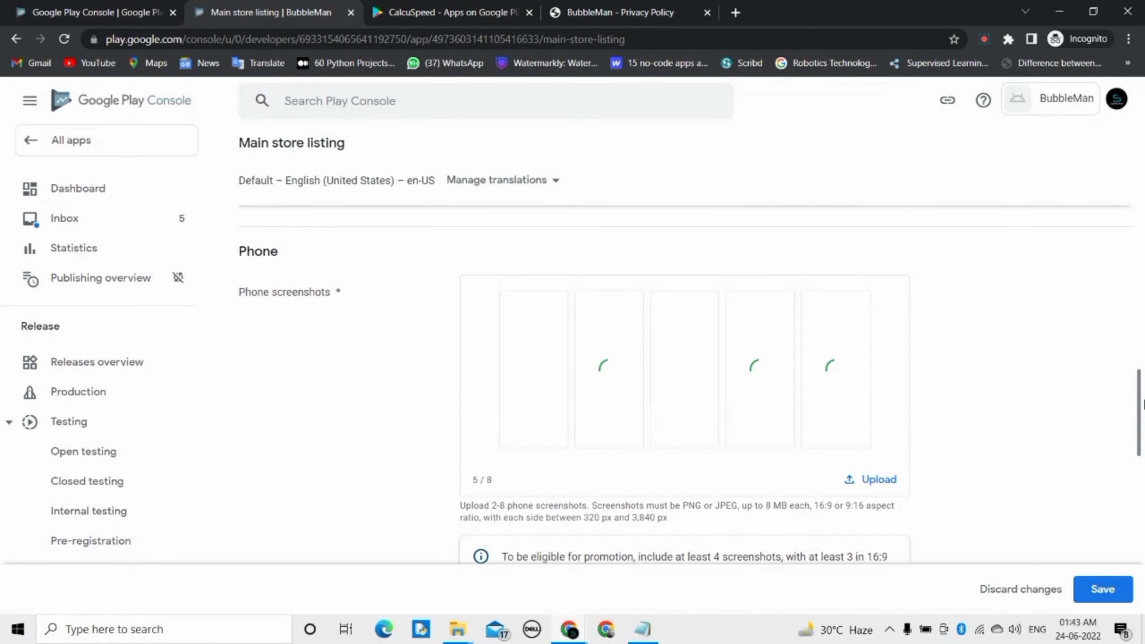
drag(1143, 408, 1143, 483)
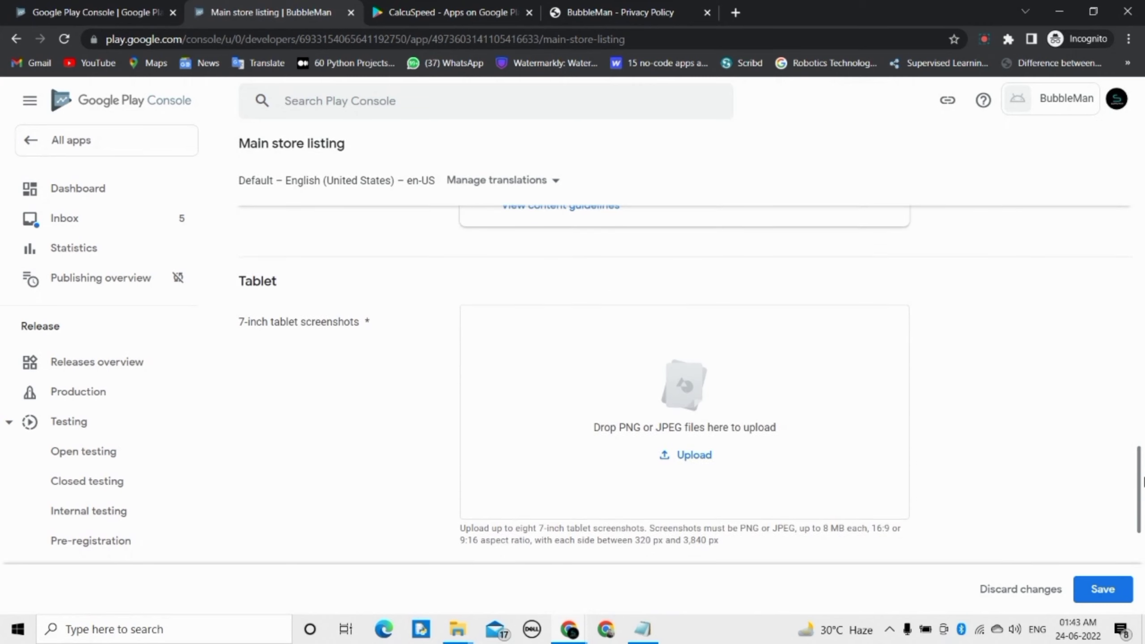
- Upload all five screenshot images as 7-inch tablet screenshots
click(695, 455)
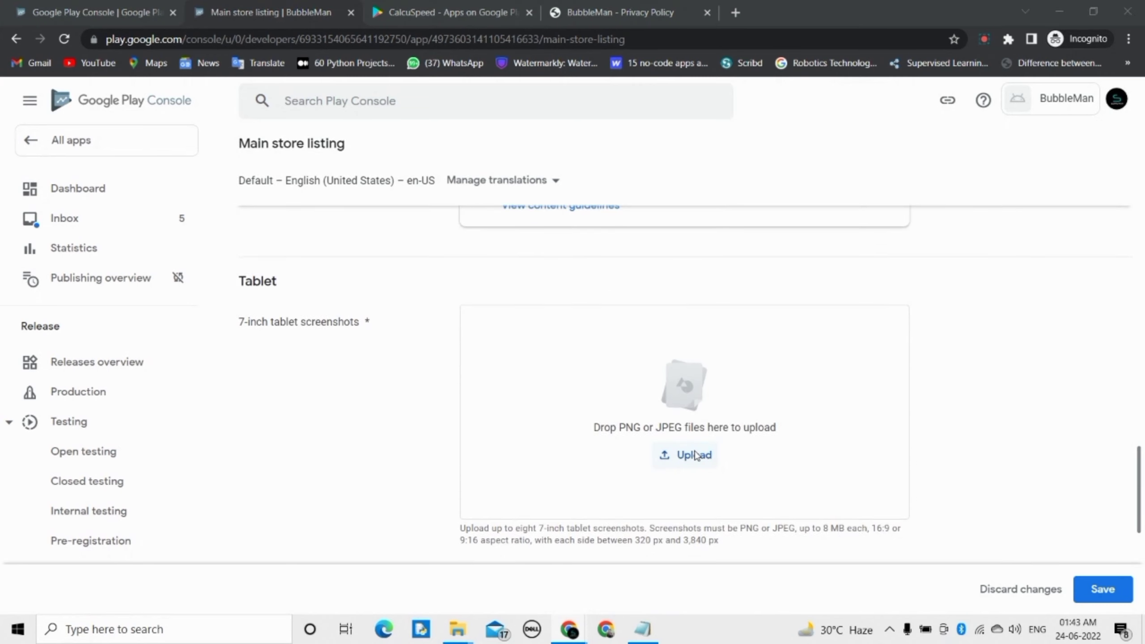
click(325, 291)
key(ctrl+a)
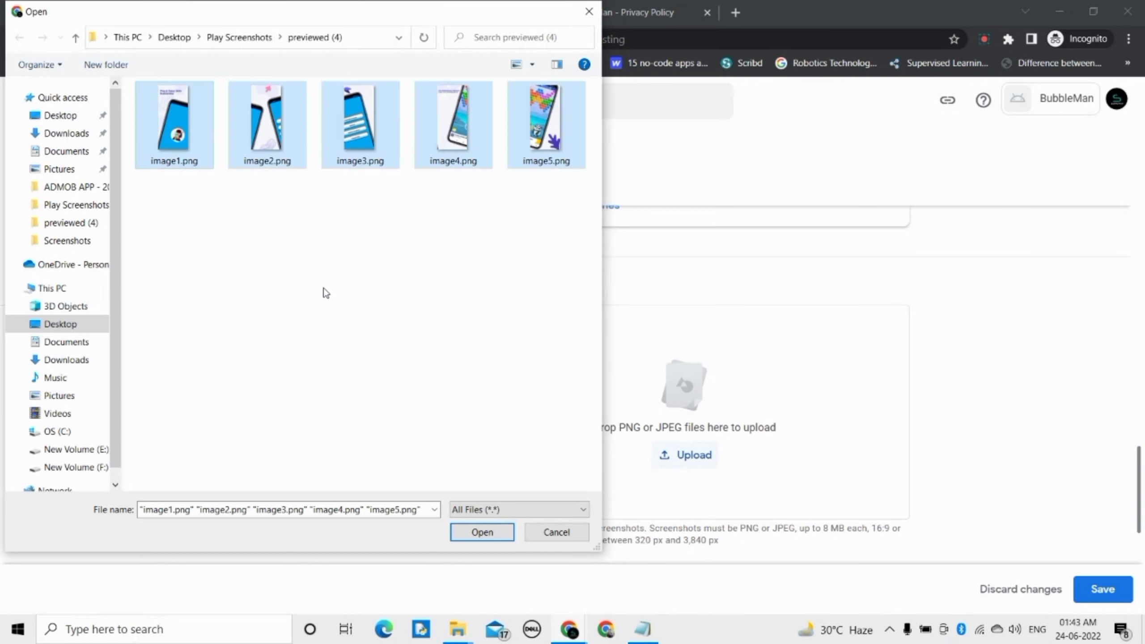
click(481, 536)
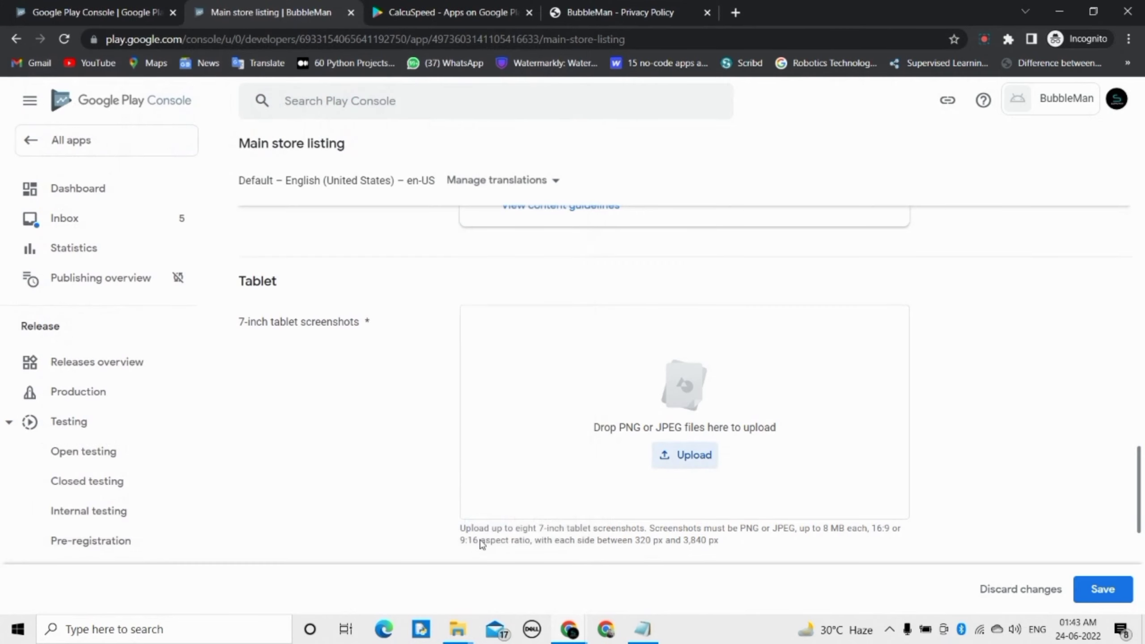
drag(1141, 490, 1142, 548)
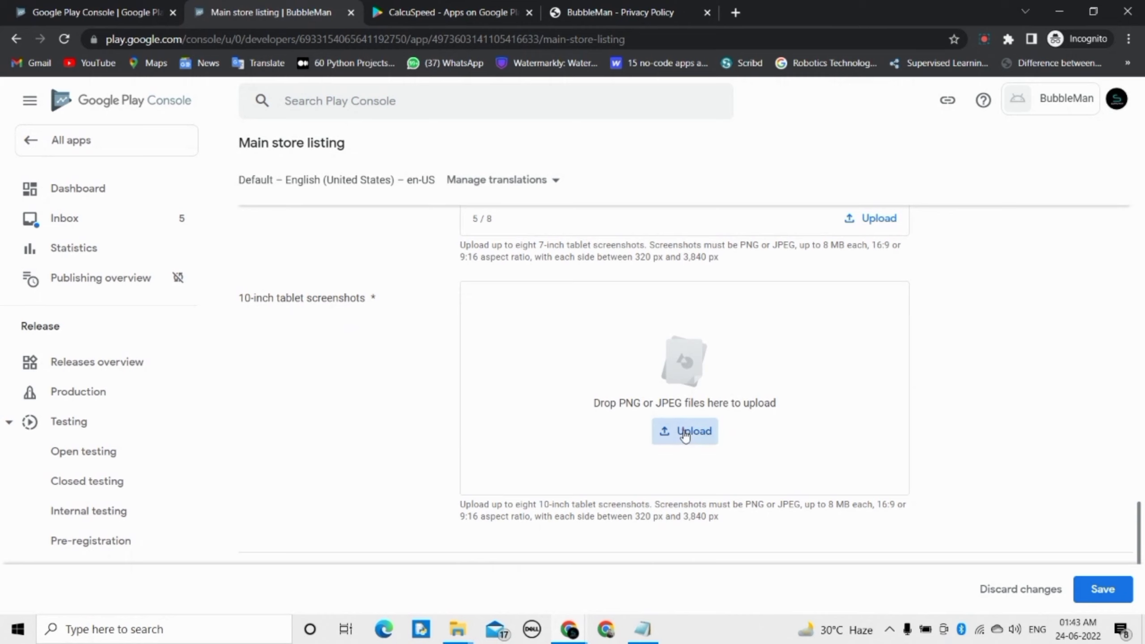
- Upload all five screenshot images as 10-inch tablet screenshots
click(683, 431)
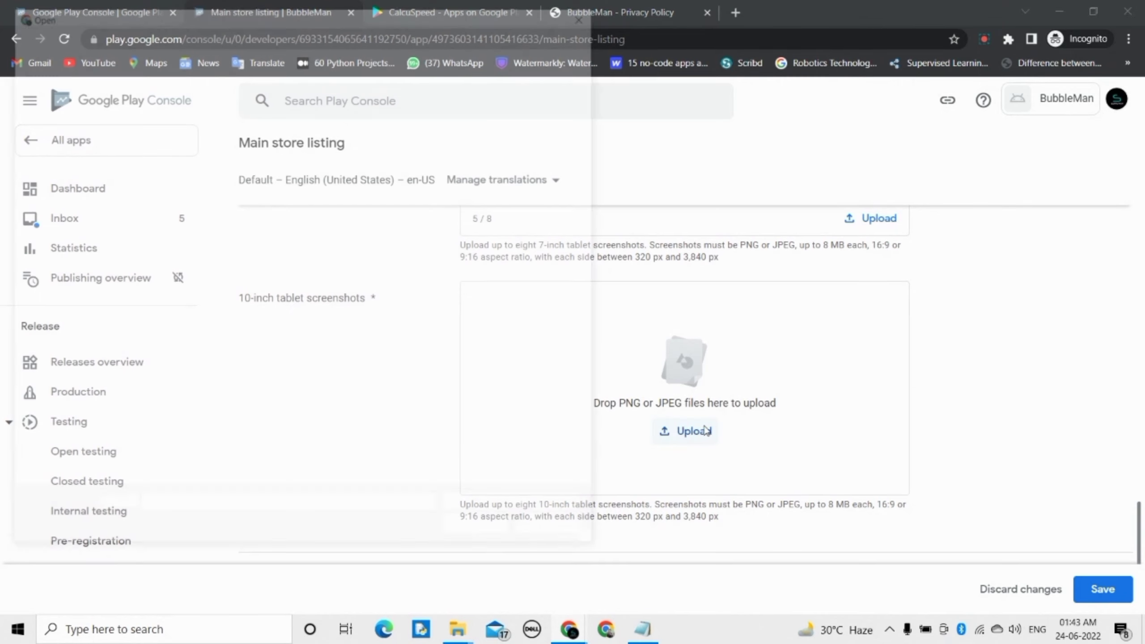
key(ctrl+a)
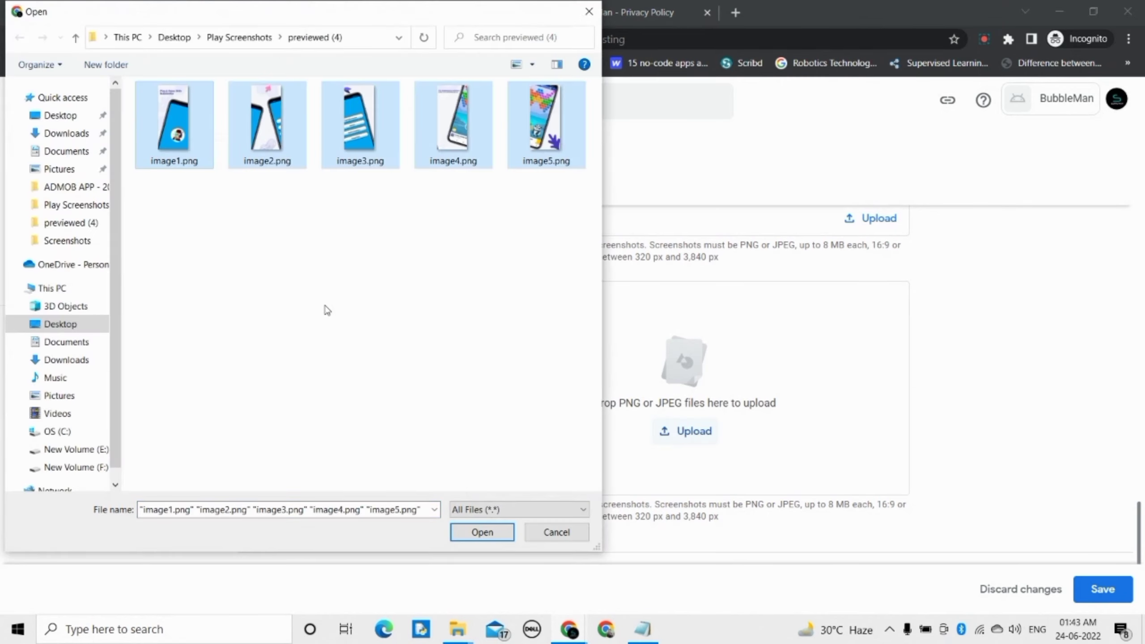
click(484, 542)
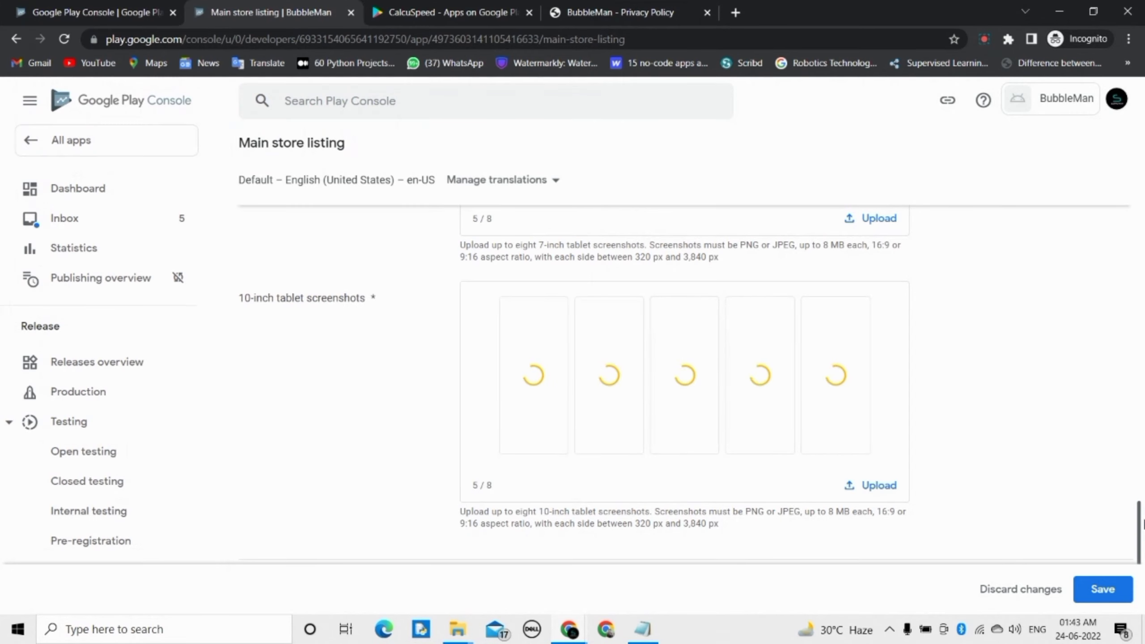
mouse_move(1142, 542)
mouse_down()
mouse_move(1143, 273)
mouse_move(1141, 318)
mouse_move(1143, 303)
mouse_up()
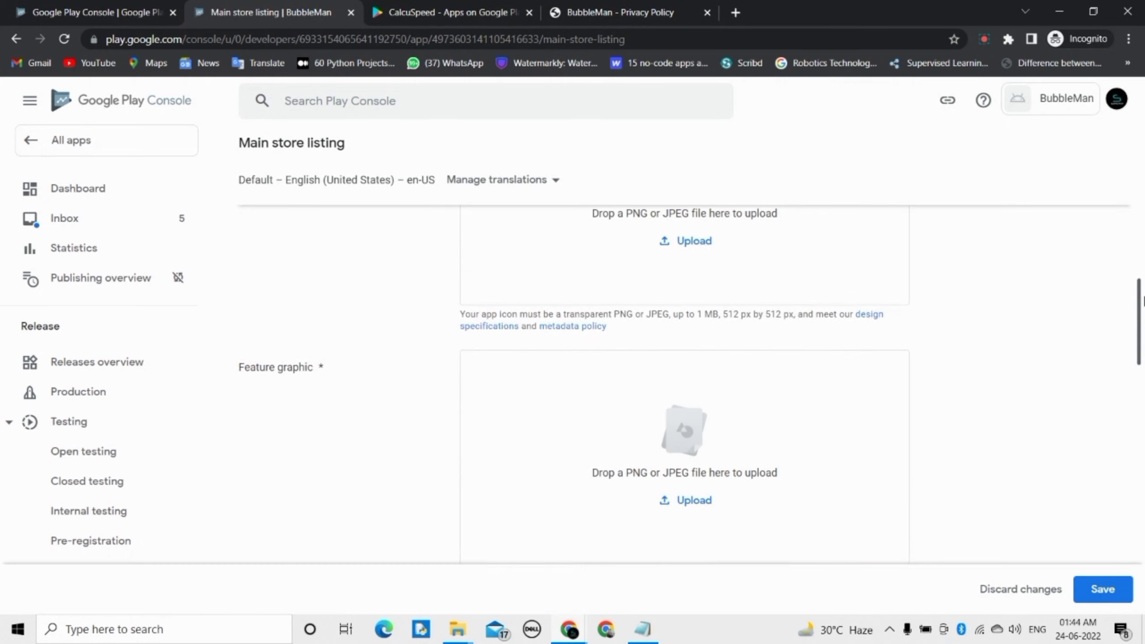
- Upload c.png from Downloads as the 512 px app icon on the Main store listing
drag(1143, 304, 1143, 303)
drag(726, 314, 788, 316)
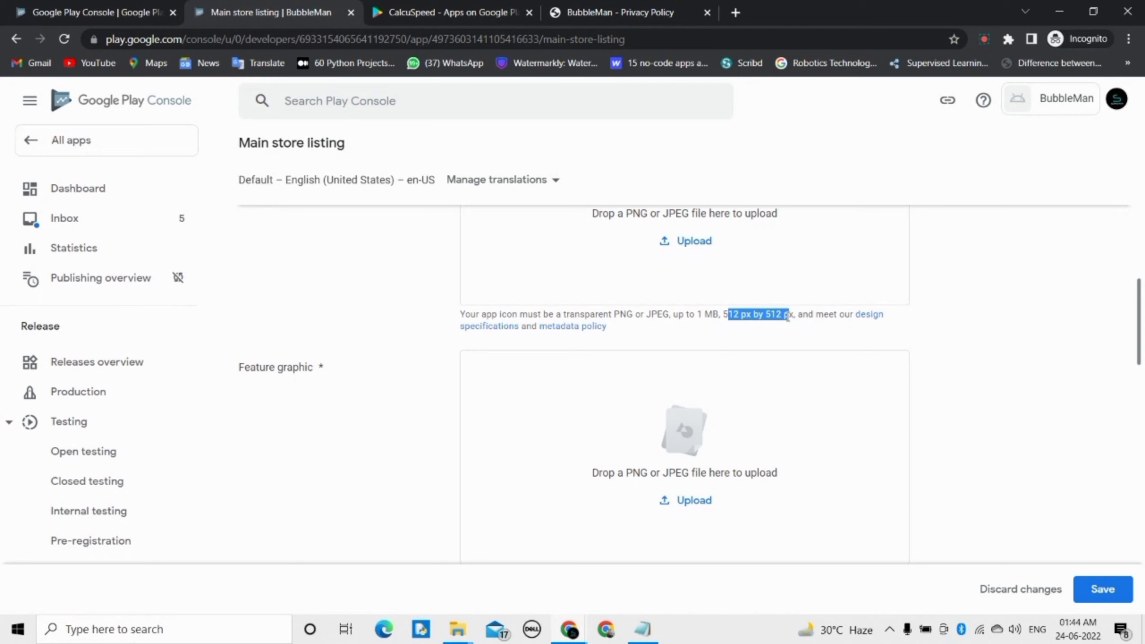
click(986, 411)
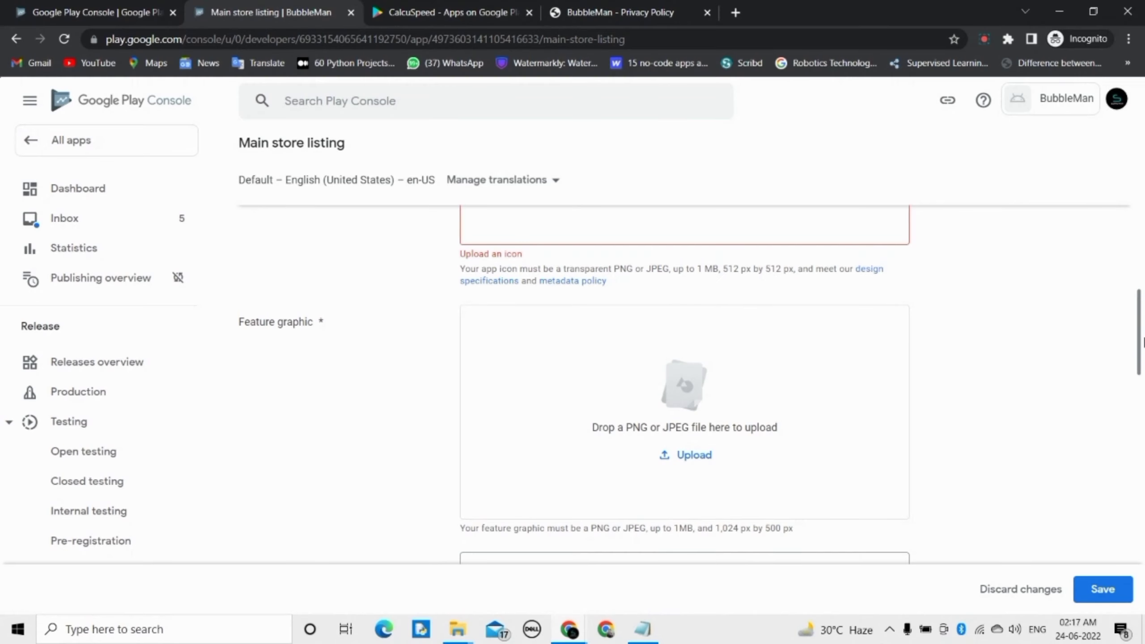
scroll(1142, 343, up, 5)
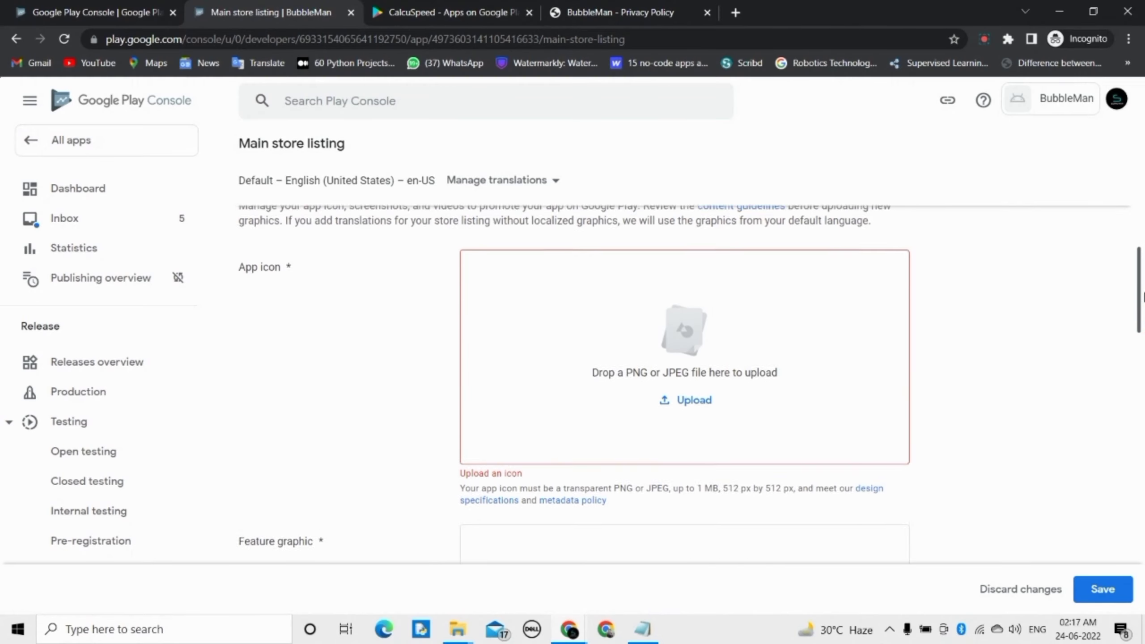
click(695, 425)
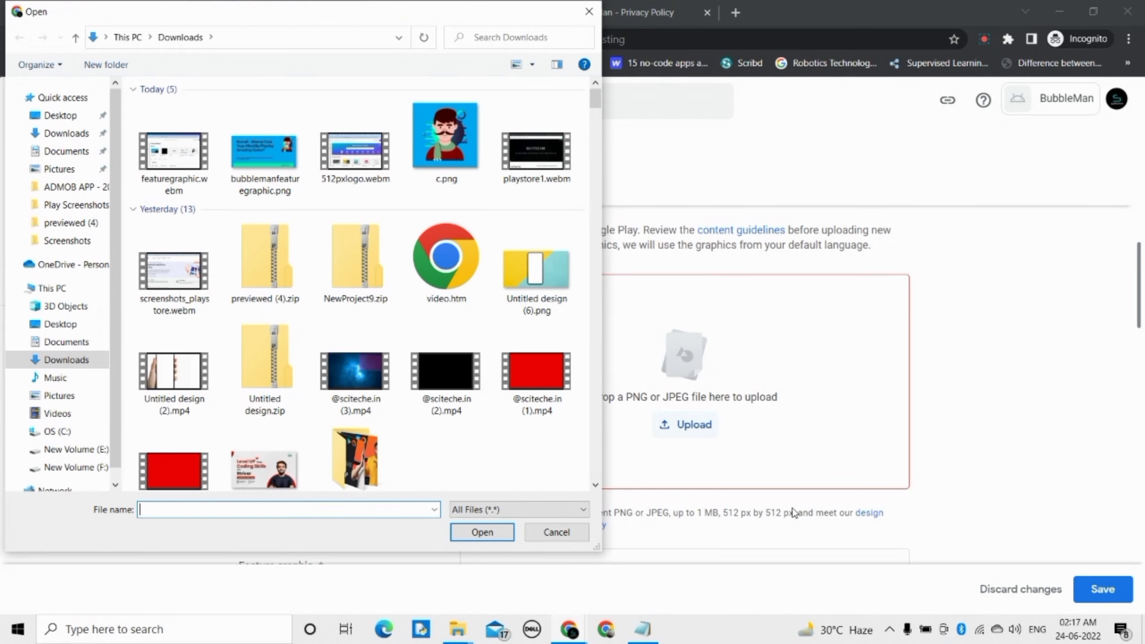
click(442, 149)
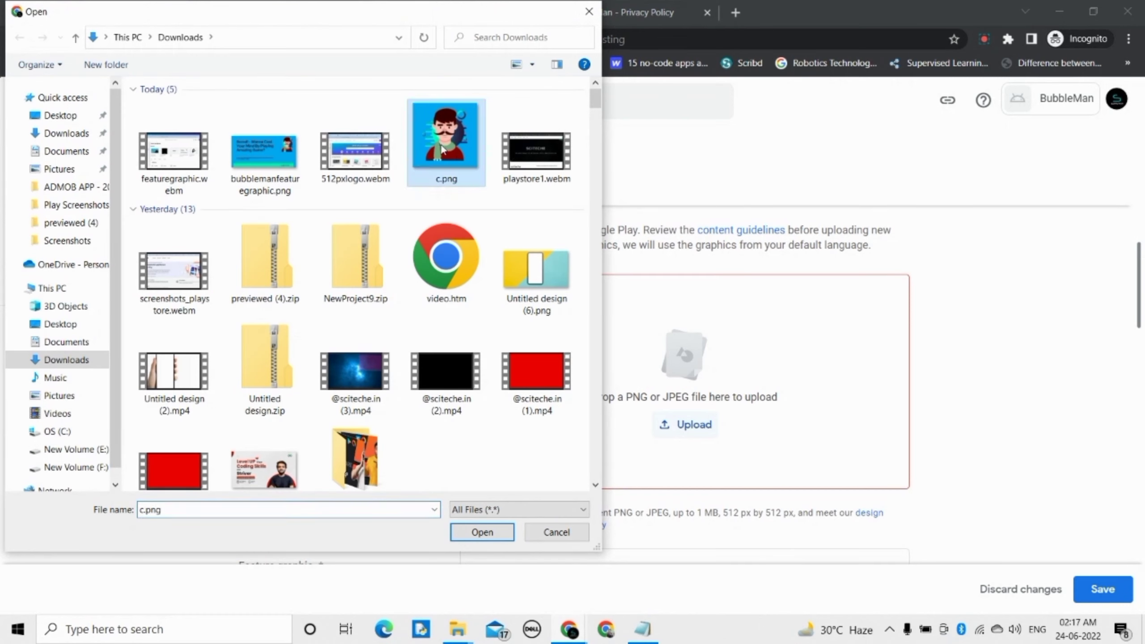
click(502, 534)
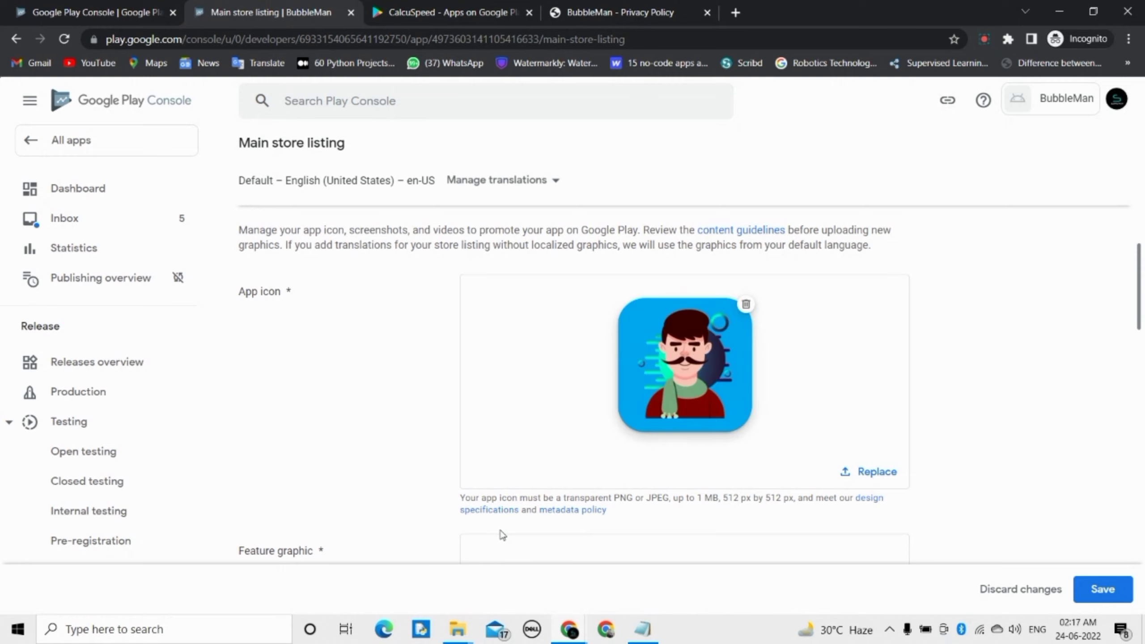
drag(1143, 318, 1143, 361)
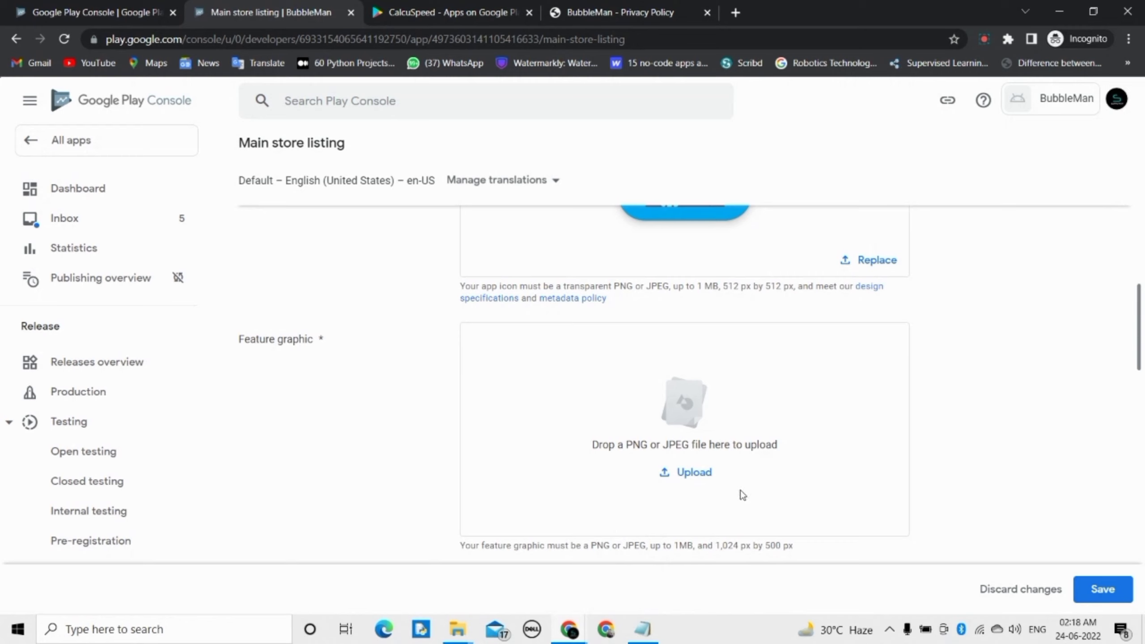
- Upload bubblemanfeaturegraphic.png as the listing's feature graphic
click(685, 470)
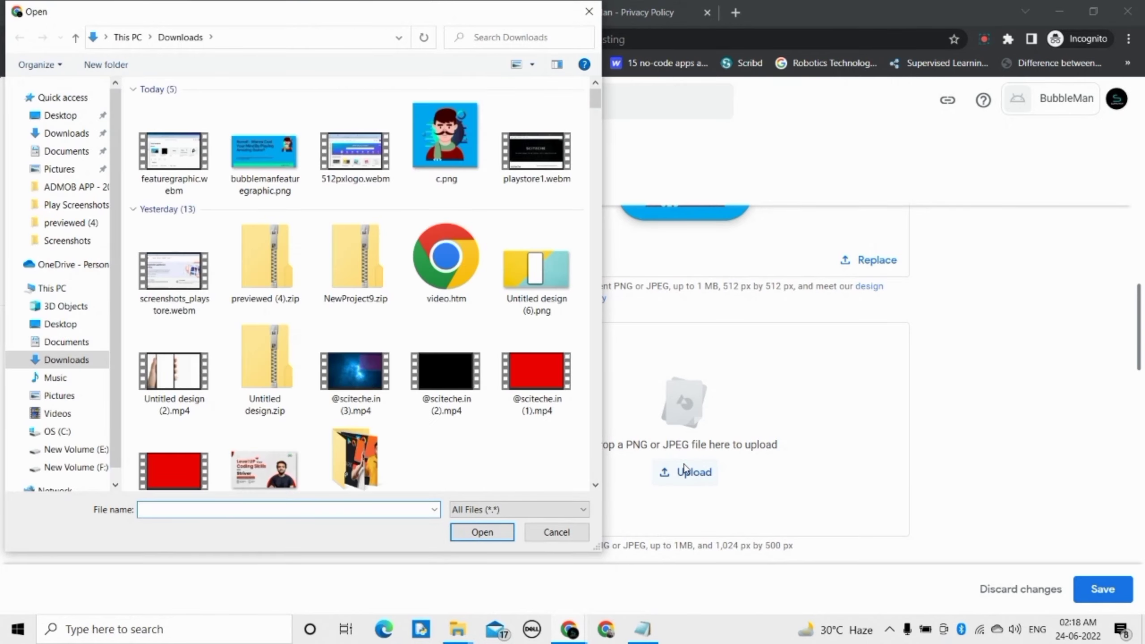
click(269, 172)
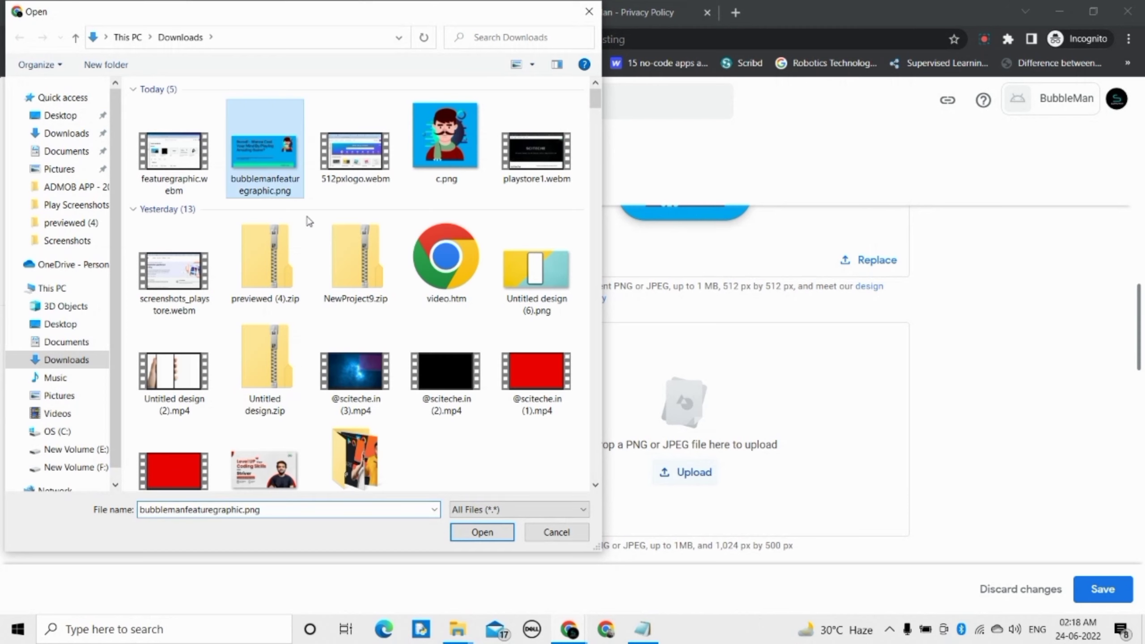
click(504, 531)
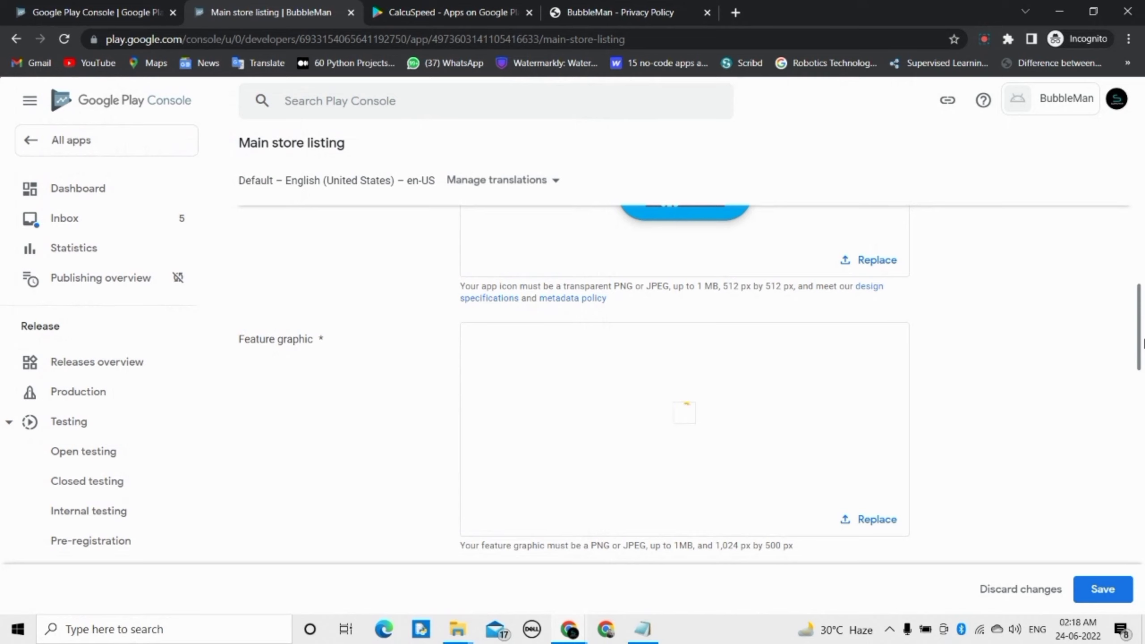
- Save the Main store listing changes
drag(1143, 343, 1143, 339)
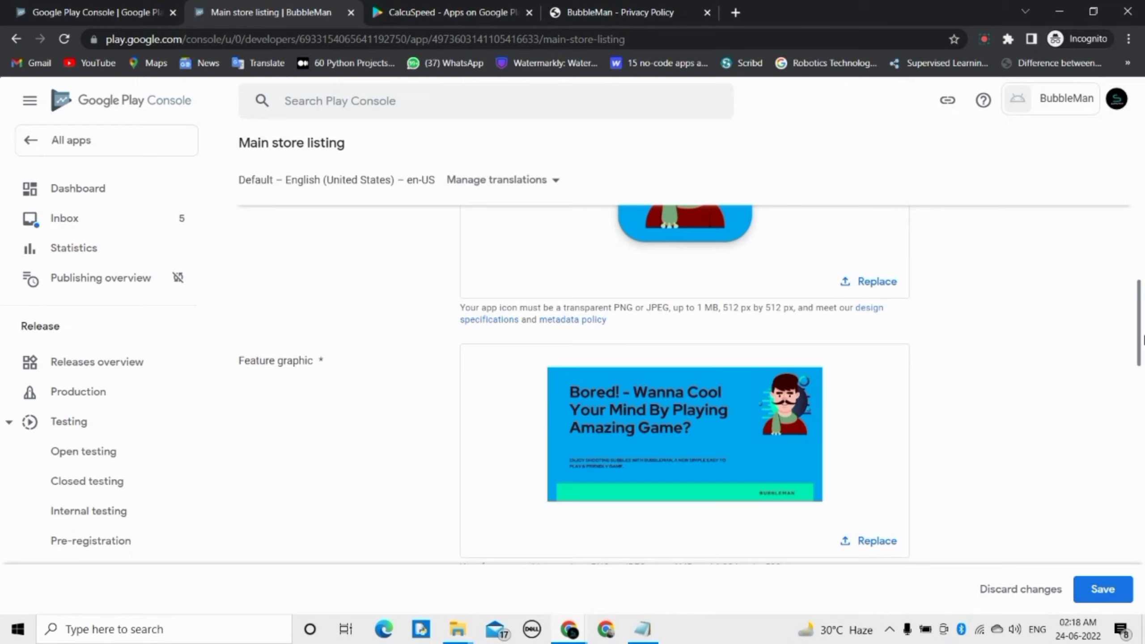
mouse_move(1143, 339)
mouse_down()
mouse_move(1110, 602)
mouse_move(1143, 383)
mouse_up()
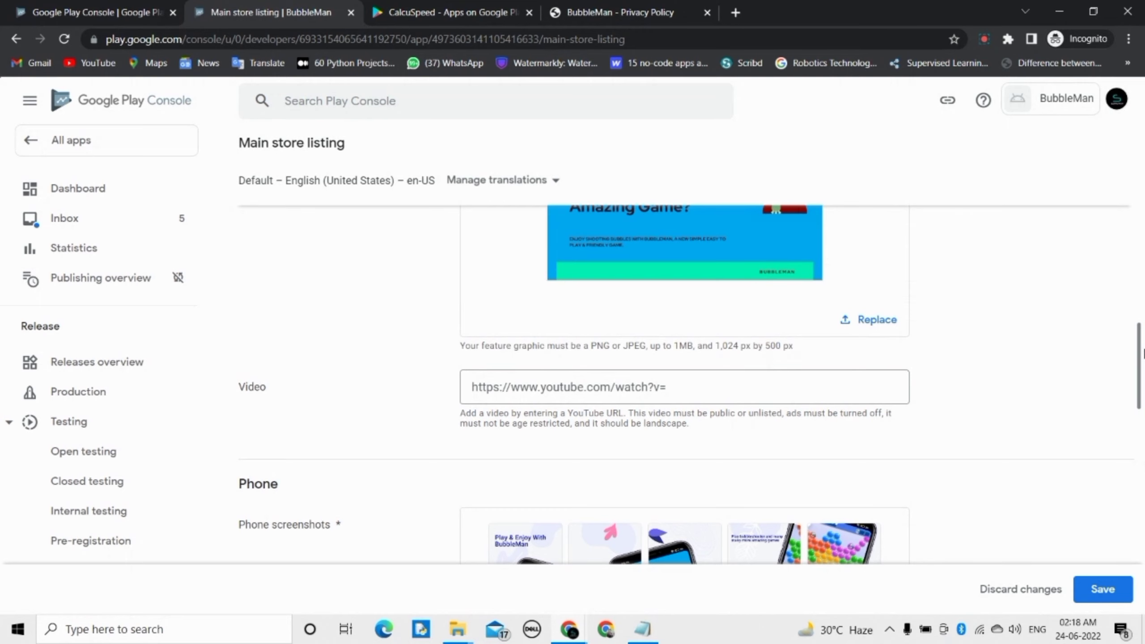
drag(1143, 355, 1095, 597)
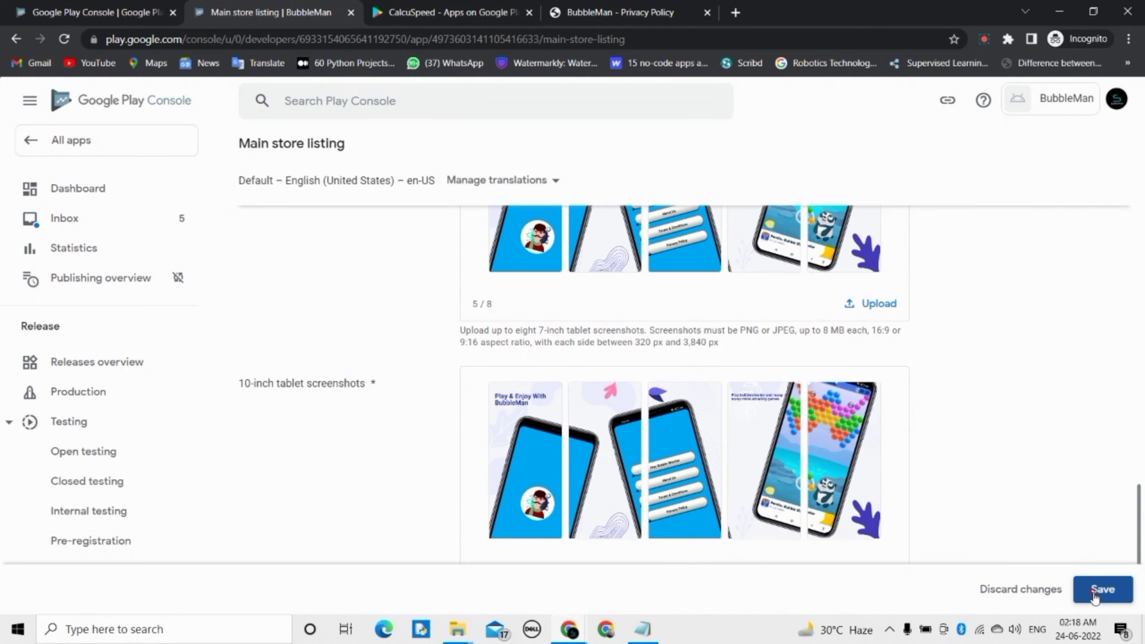
click(1095, 598)
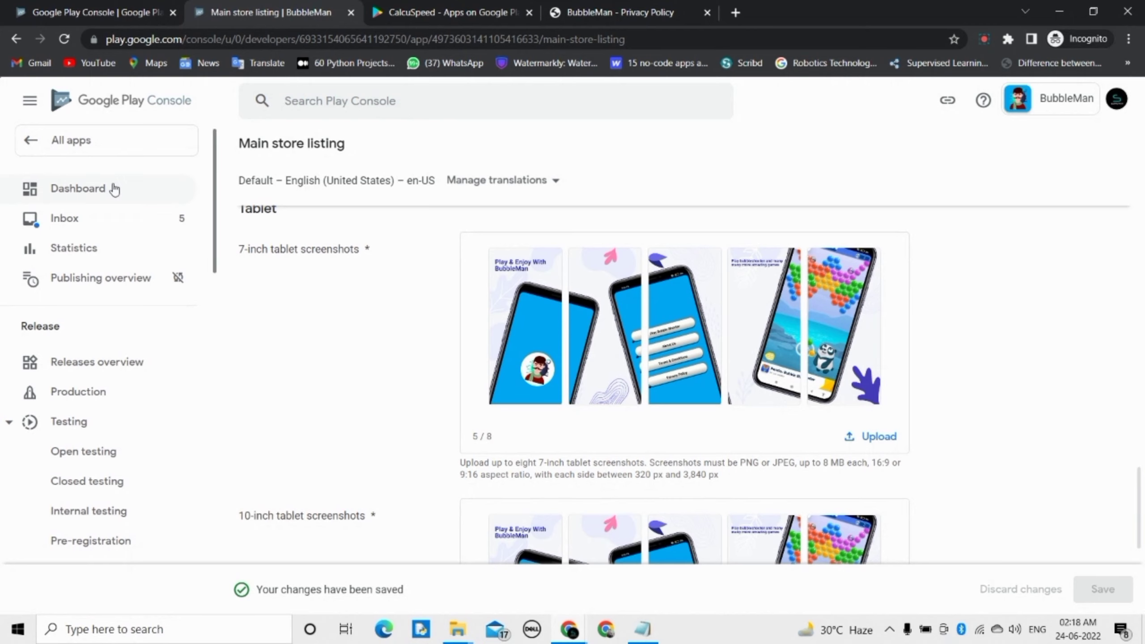
- Return to BubbleMan's dashboard and briefly expand, then collapse, the internal testing tasks
click(115, 190)
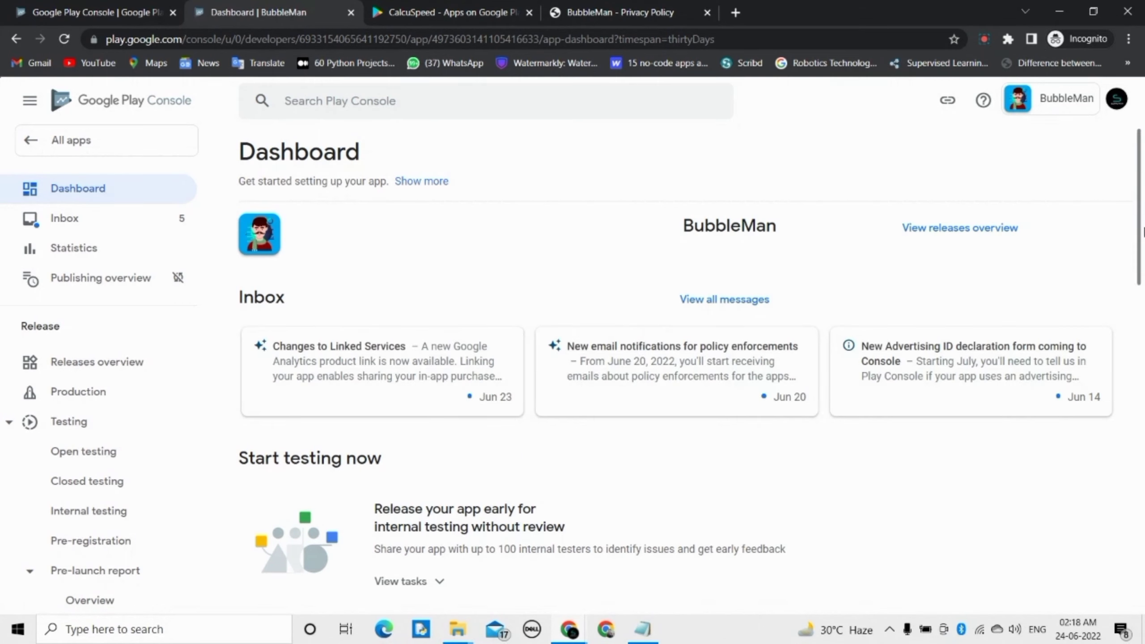
mouse_move(1142, 199)
mouse_down()
mouse_move(1137, 472)
mouse_move(1118, 395)
mouse_up()
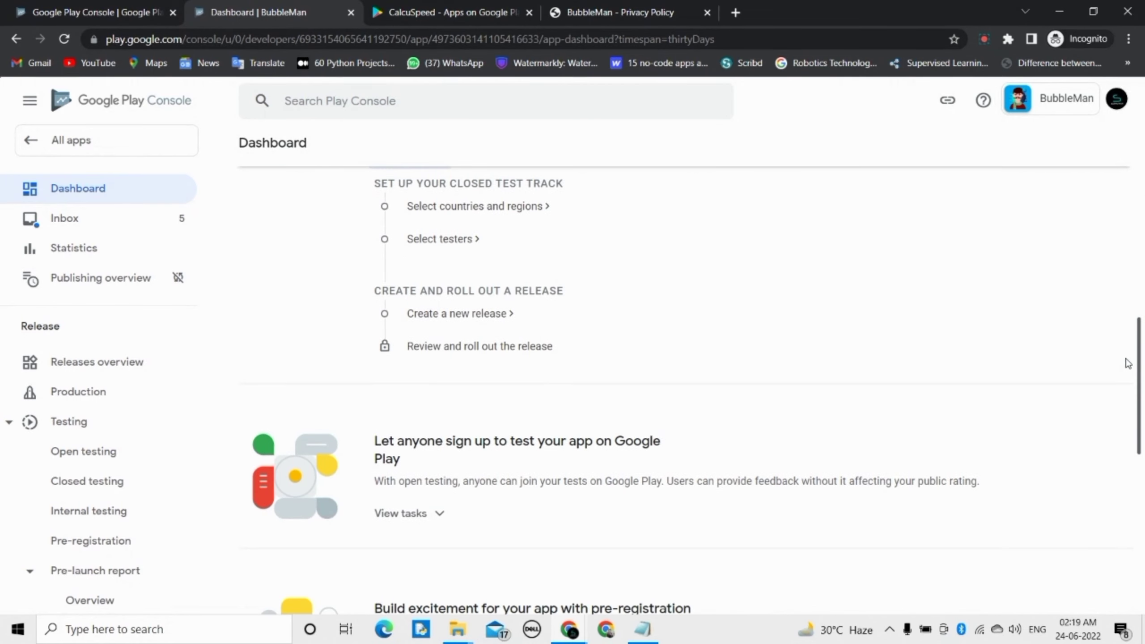
mouse_move(1118, 395)
mouse_down()
mouse_move(1143, 170)
mouse_move(1143, 217)
mouse_up()
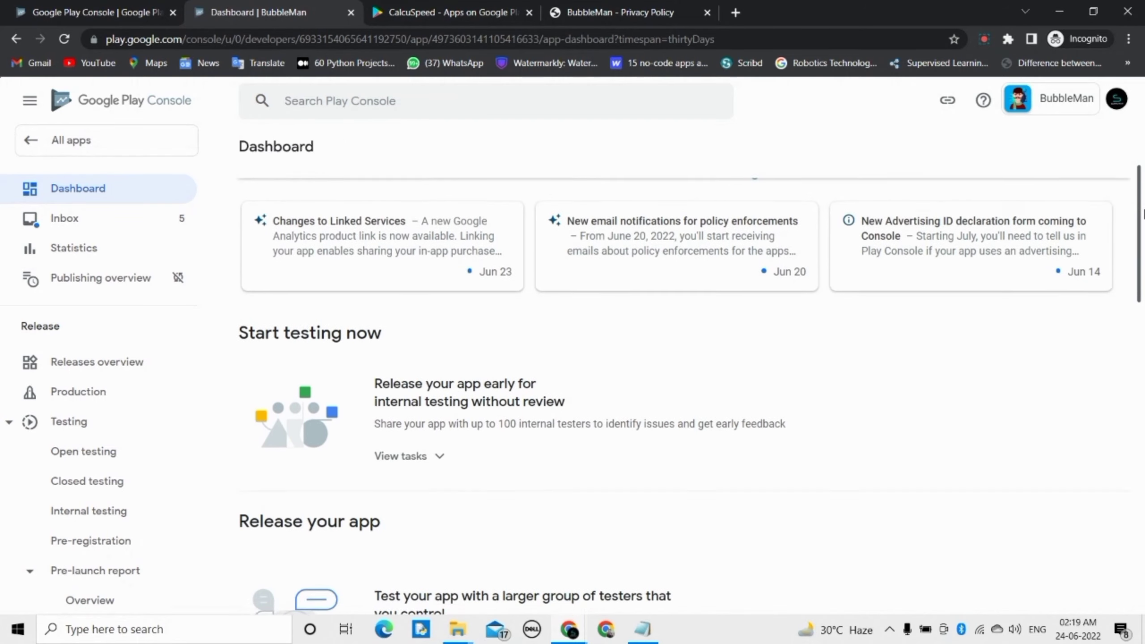
drag(1143, 217, 1129, 276)
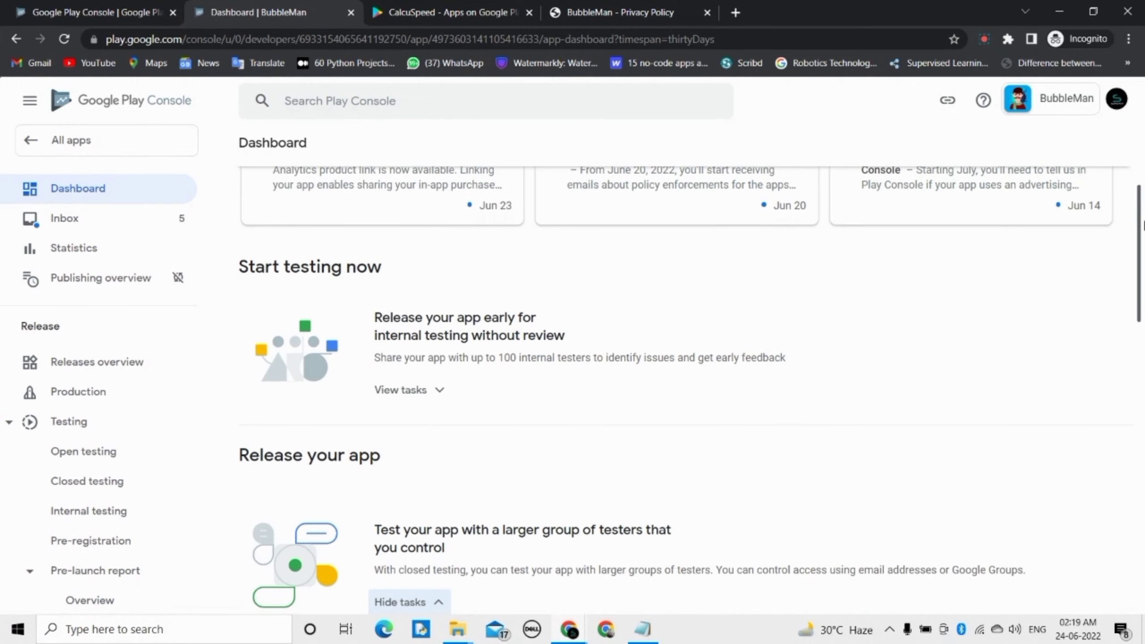
scroll(1130, 276, down, 2)
scroll(1124, 300, down, 1)
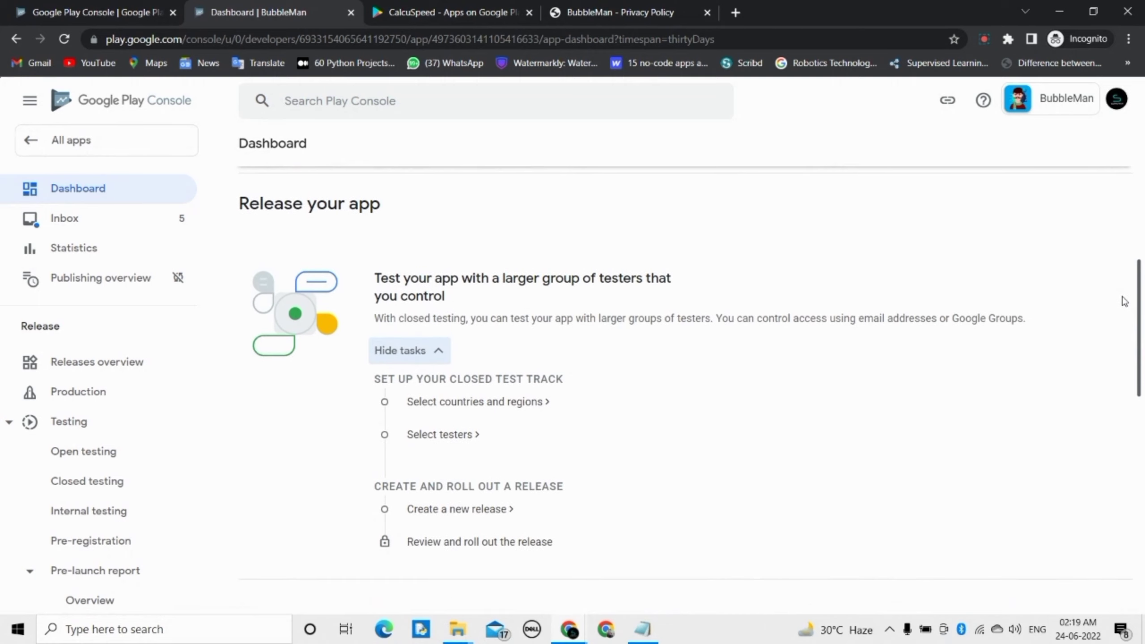
scroll(1125, 302, down, 3)
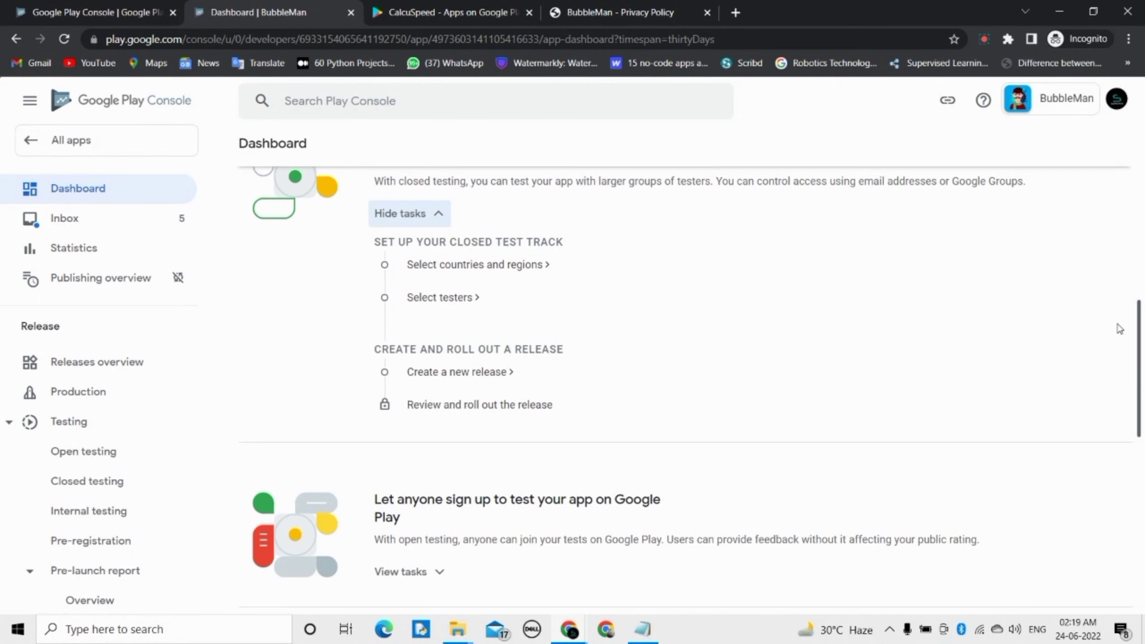
scroll(1120, 329, up, 2)
scroll(1132, 271, up, 10)
scroll(1143, 217, down, 3)
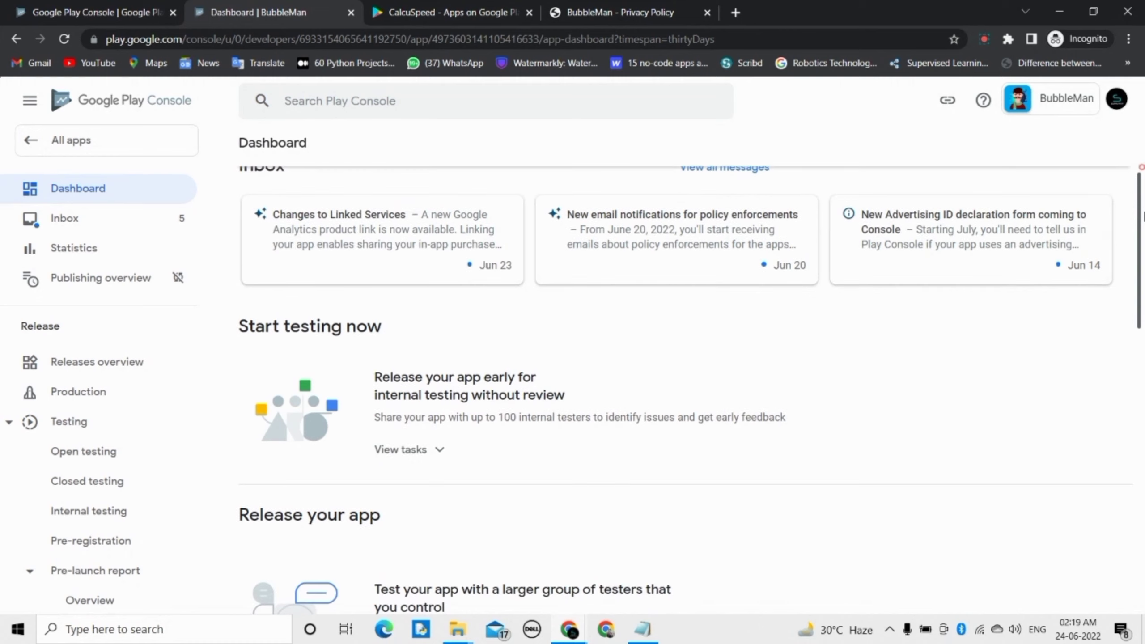
scroll(1143, 216, down, 1)
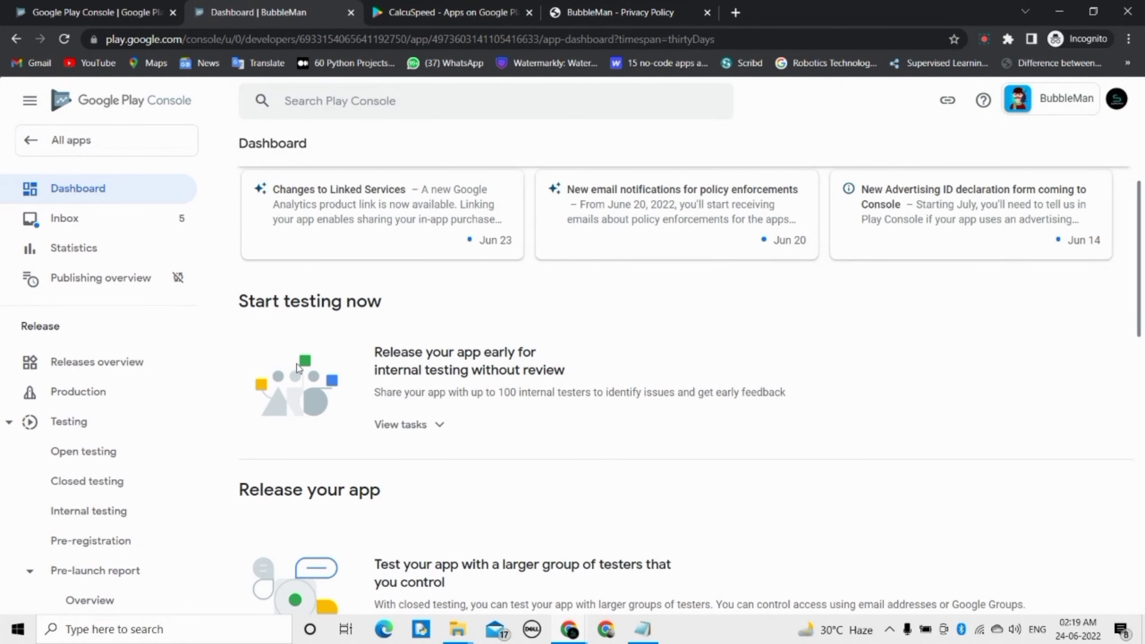
click(414, 430)
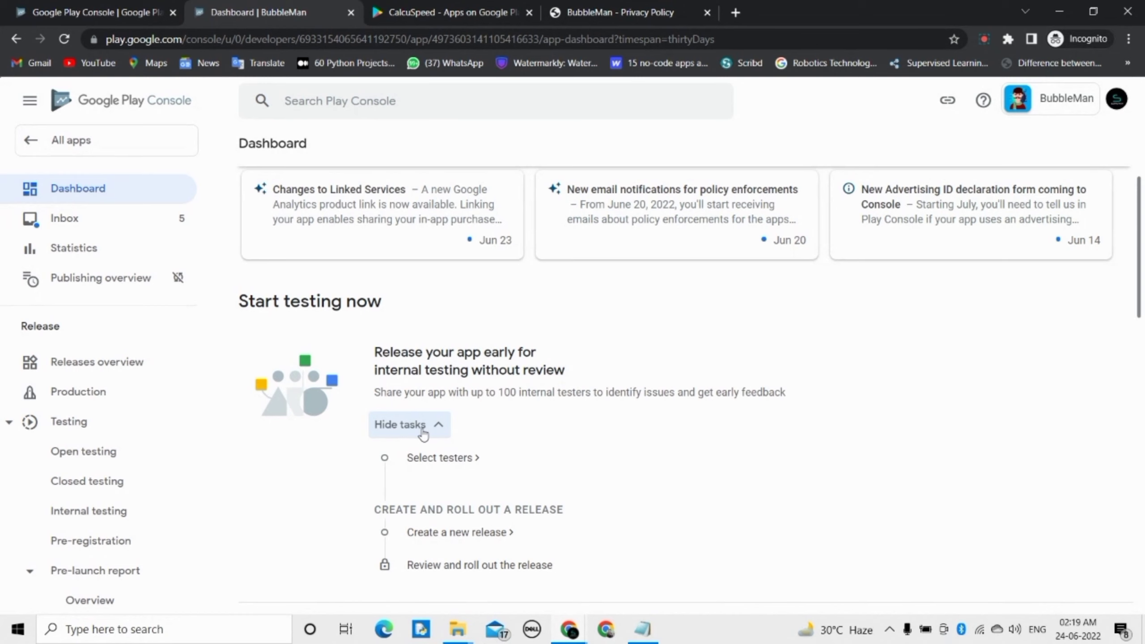
click(421, 429)
- Expand the 'Publish your app on Google Play' tasks to see countries, release and rollout
mouse_move(1143, 212)
mouse_down()
mouse_move(1134, 372)
mouse_move(1110, 471)
mouse_up()
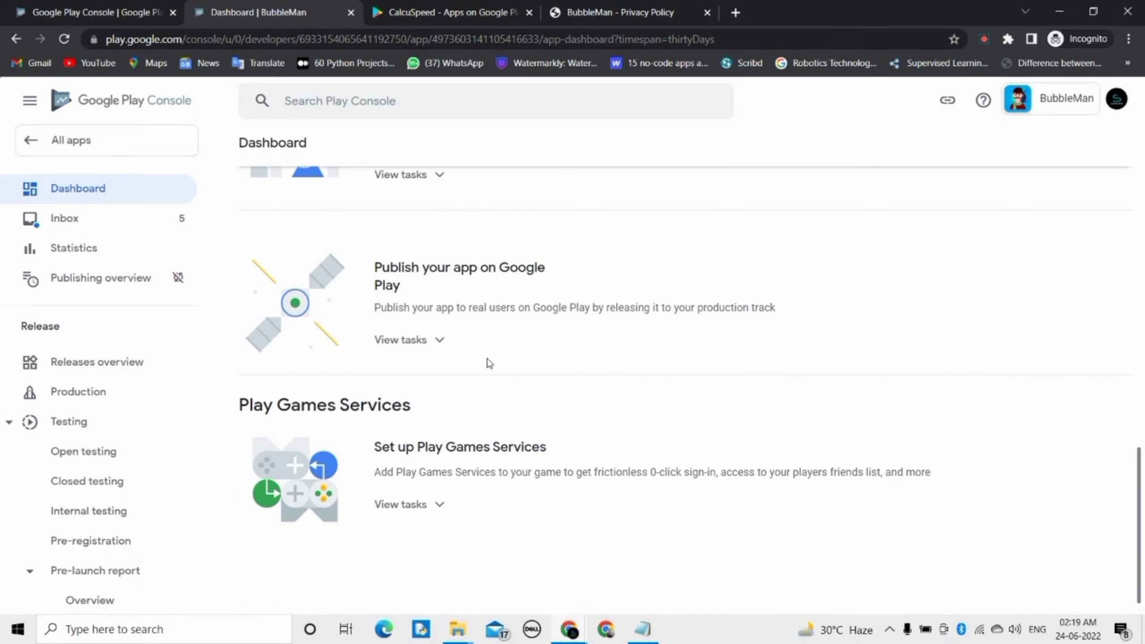
click(408, 340)
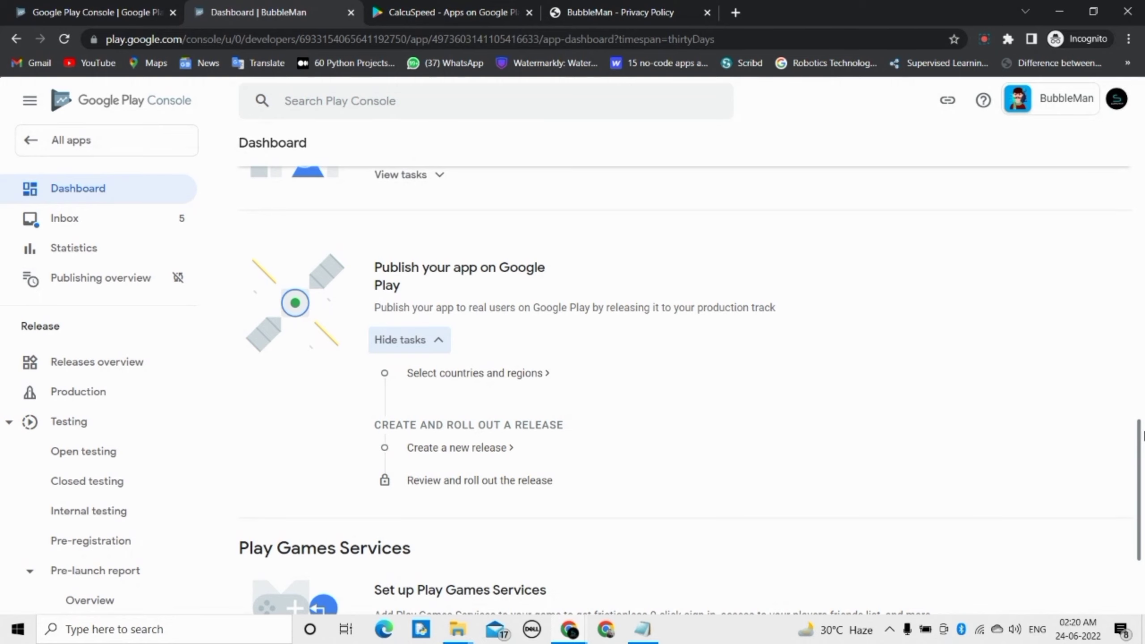
drag(1142, 436, 1142, 252)
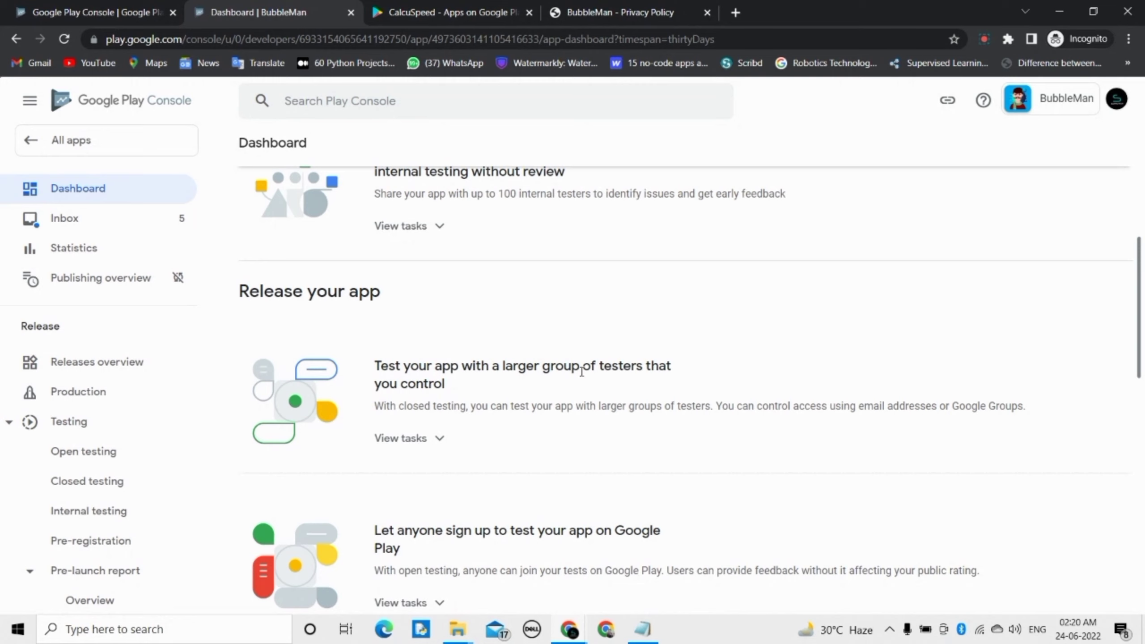
drag(1143, 272, 1143, 392)
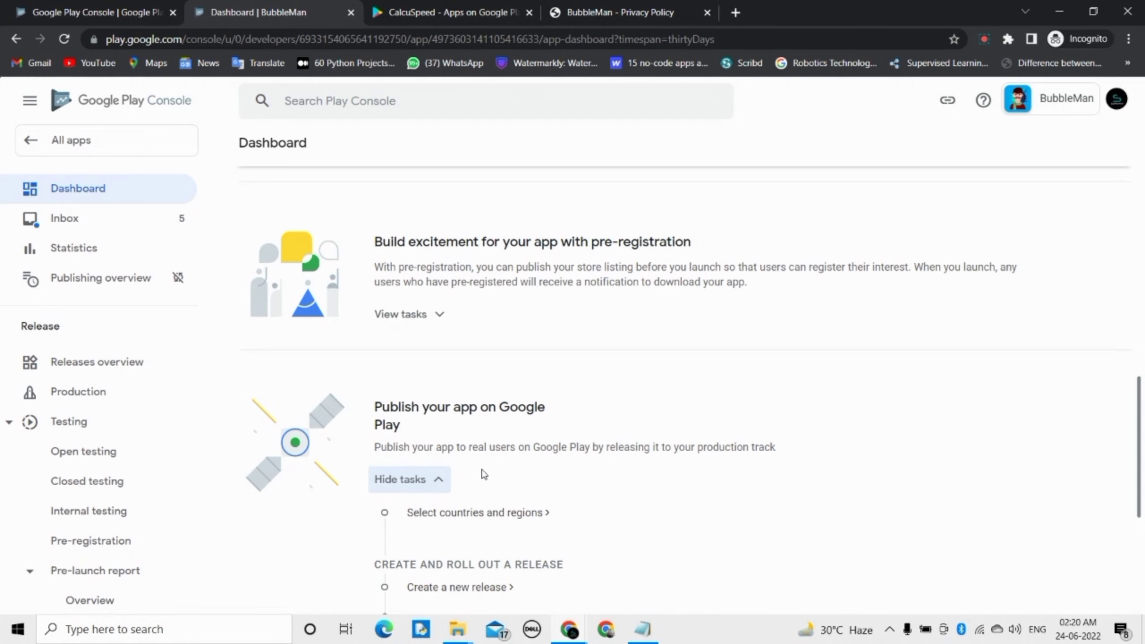
drag(1143, 413, 1143, 451)
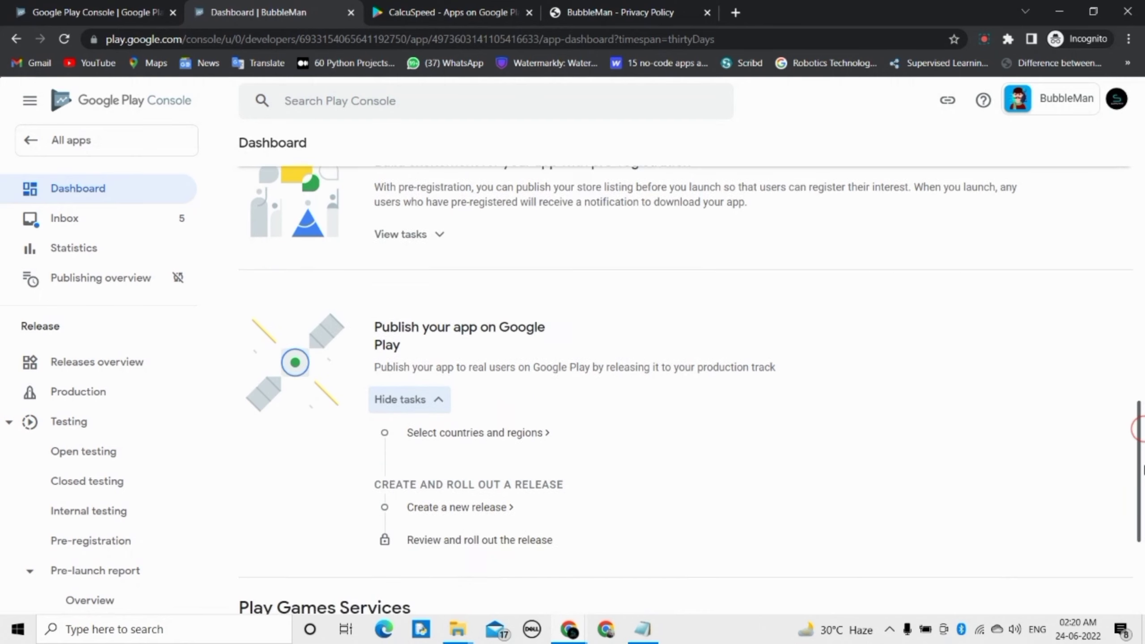
- Add all 176 countries/regions plus Rest of World (177 total) to the Production track
click(491, 391)
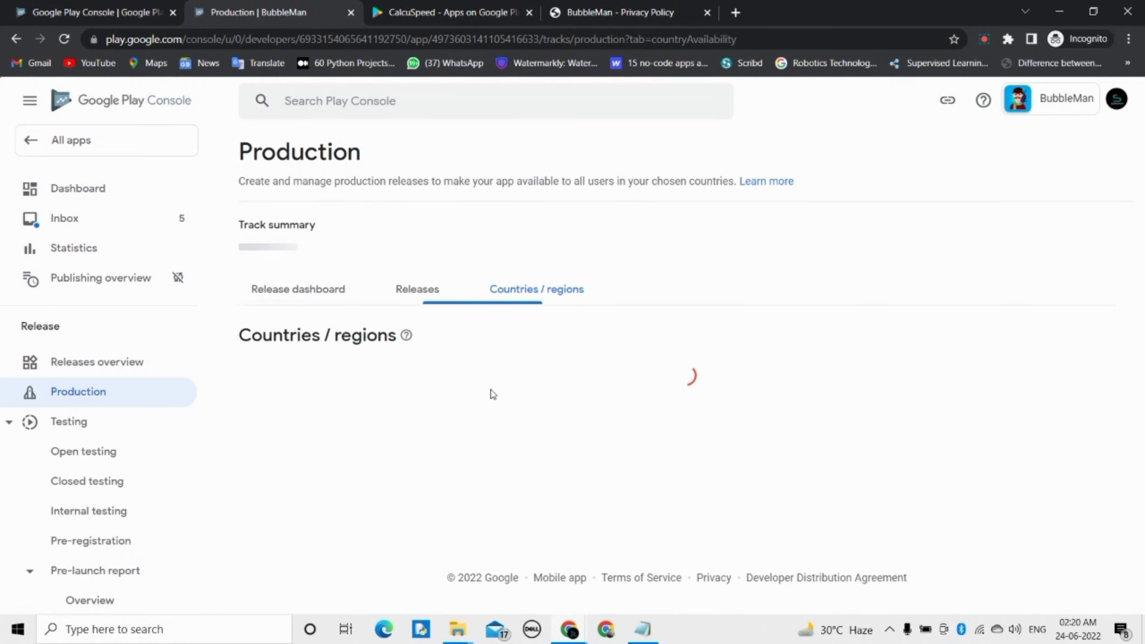
click(609, 500)
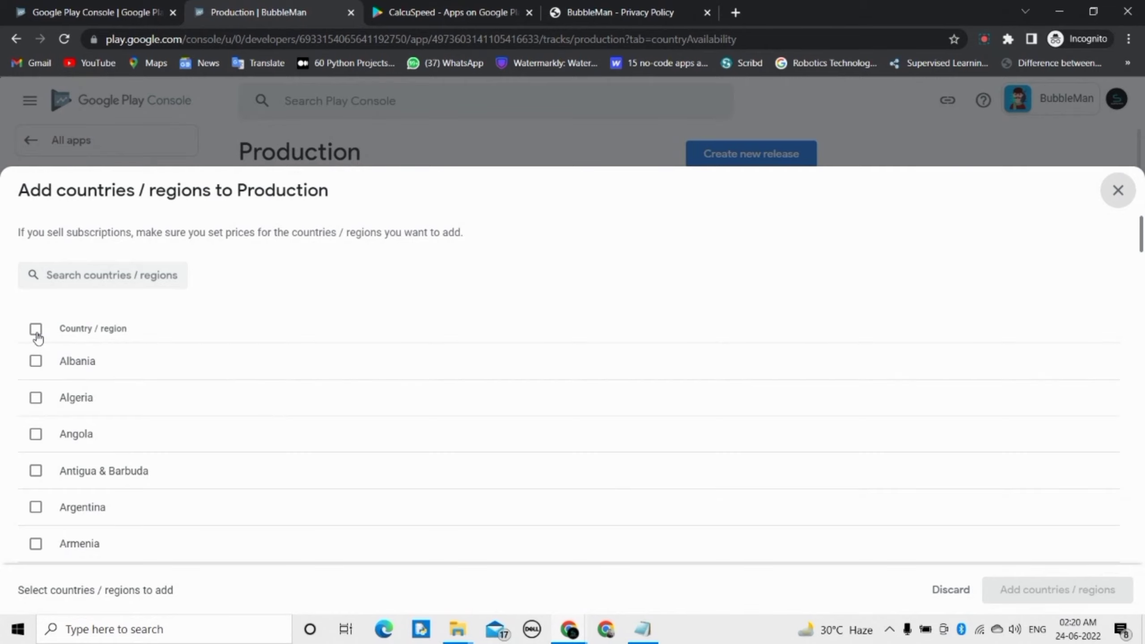
click(36, 333)
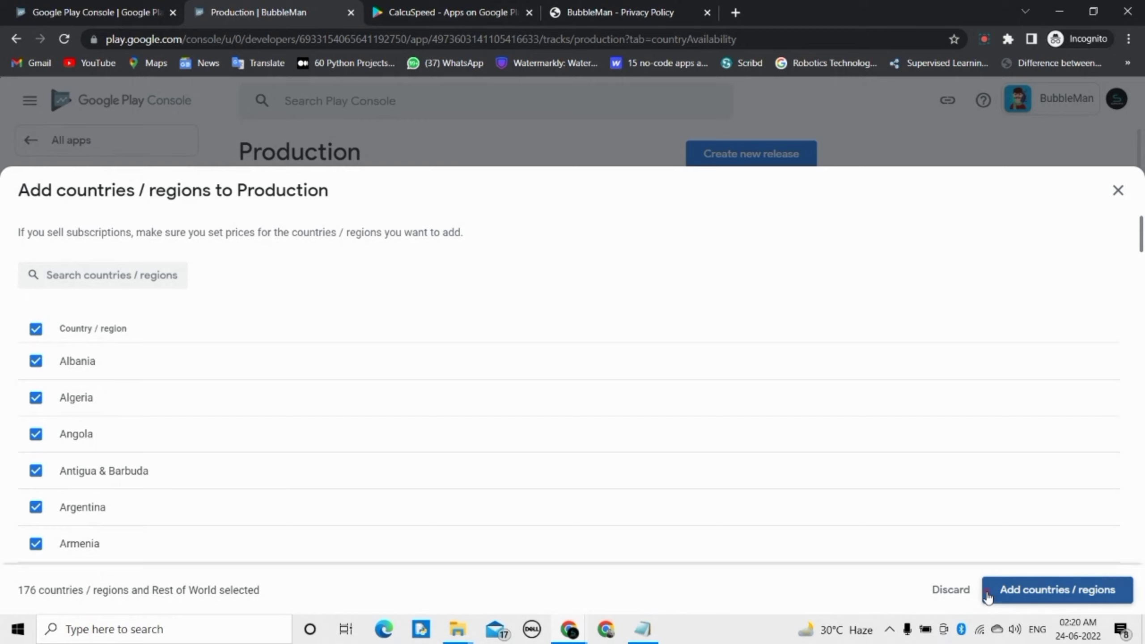
click(988, 595)
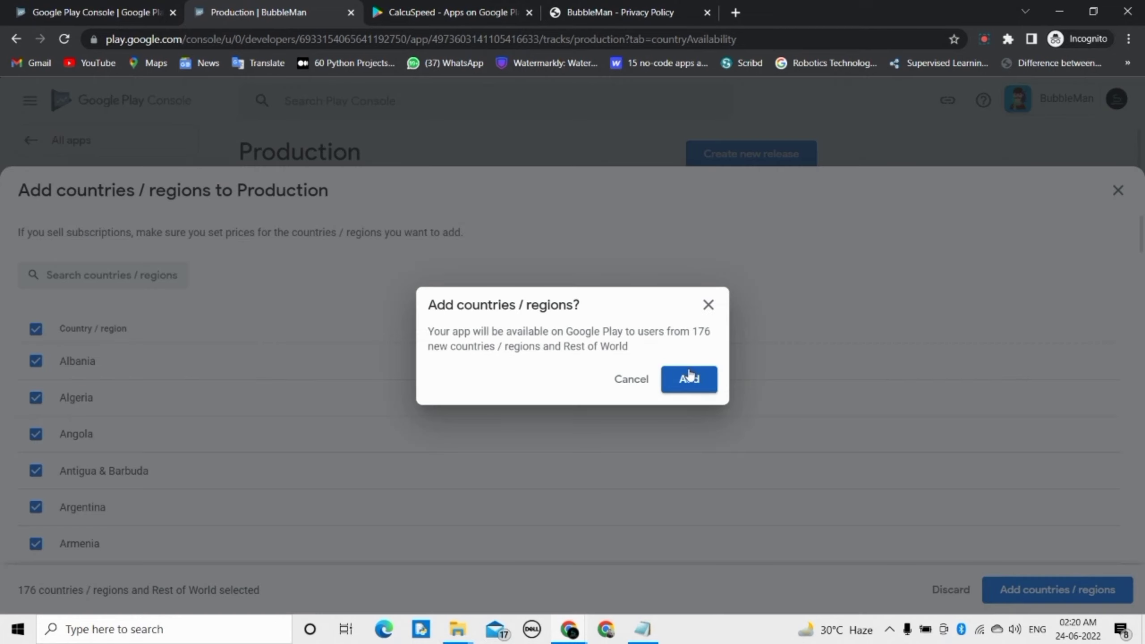
click(689, 375)
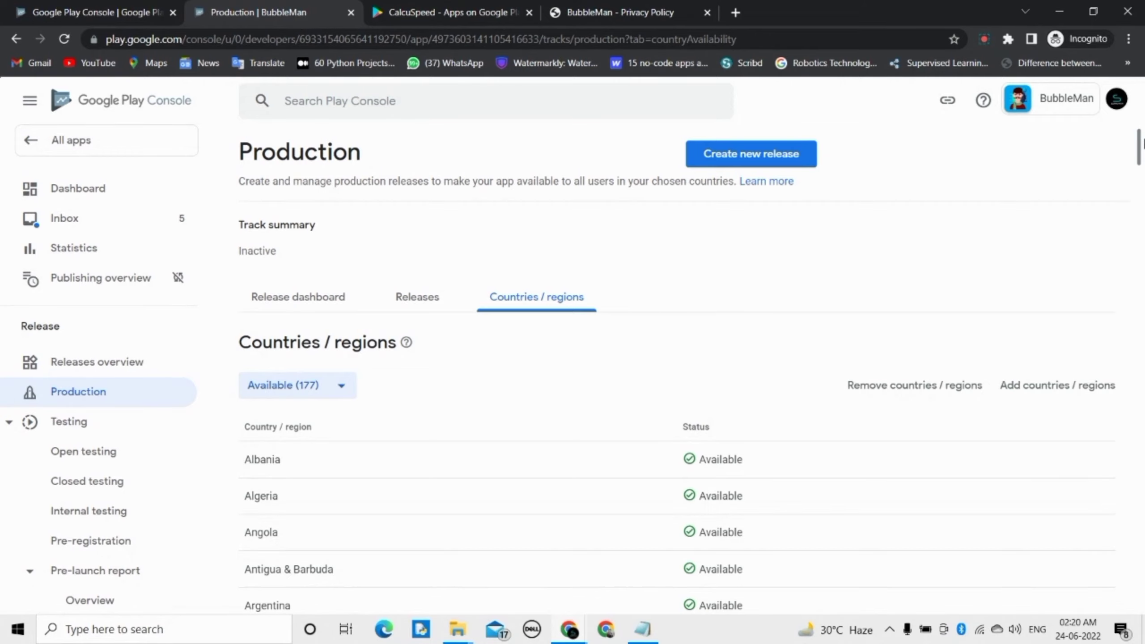
mouse_move(1142, 144)
mouse_down()
mouse_move(1142, 598)
mouse_move(1142, 136)
mouse_up()
- Create a new production release, then cancel the App bundles file picker without choosing a file
click(729, 152)
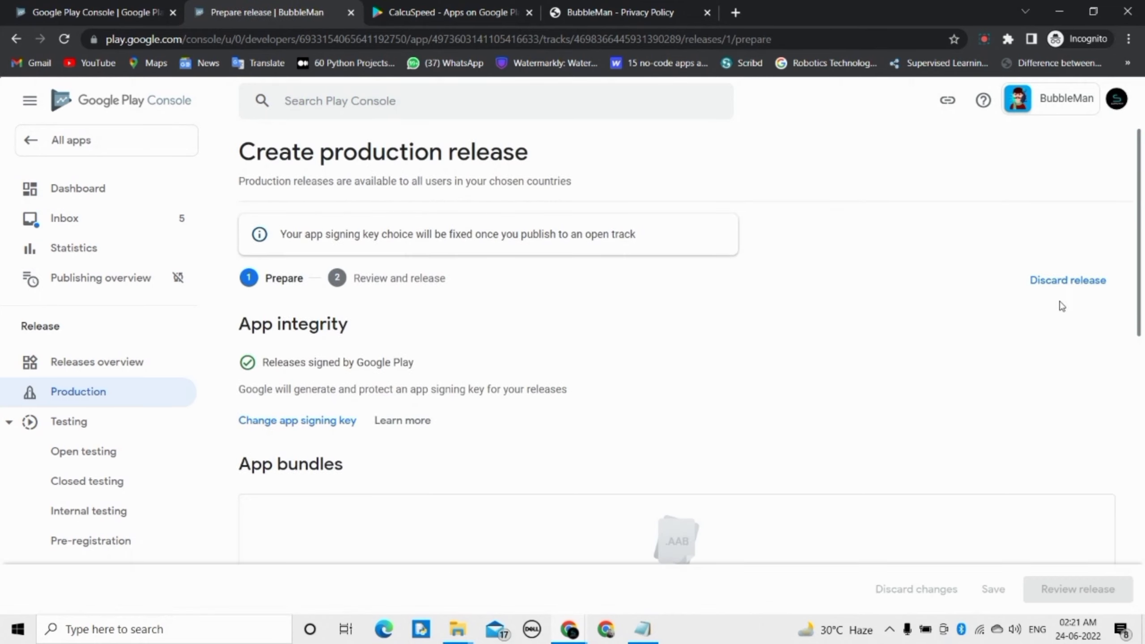
drag(1144, 257, 1144, 371)
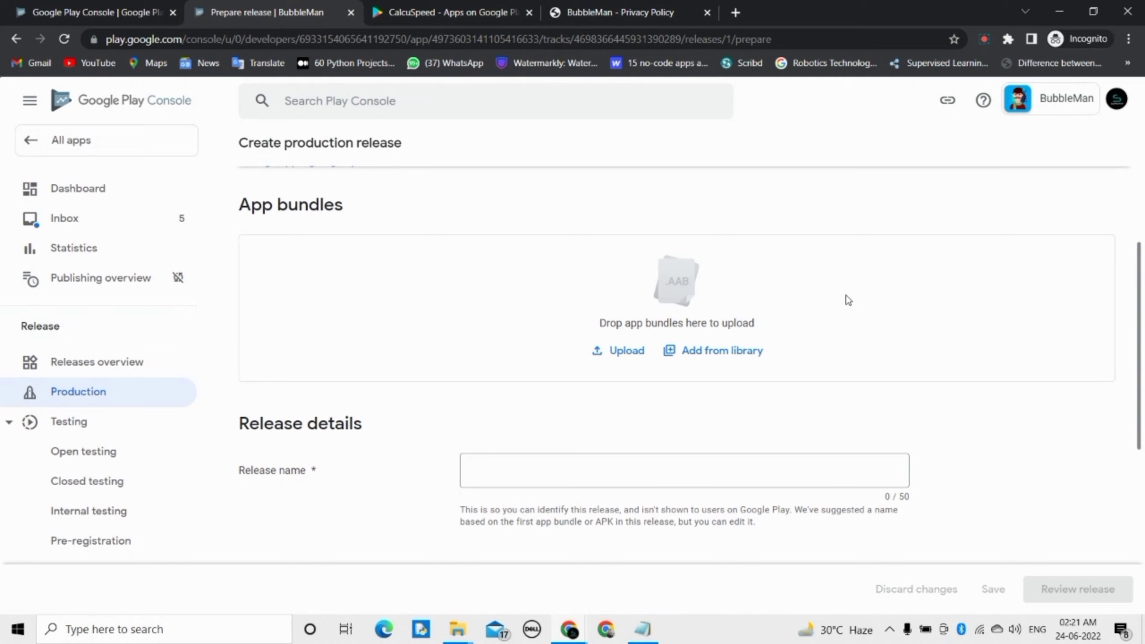
click(618, 351)
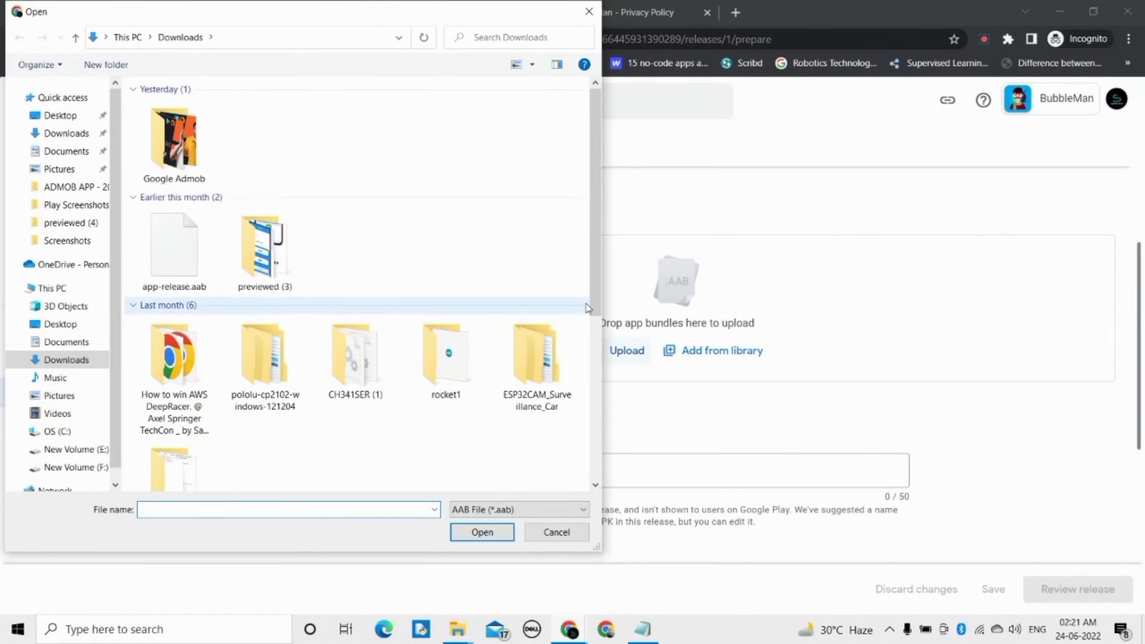
click(588, 11)
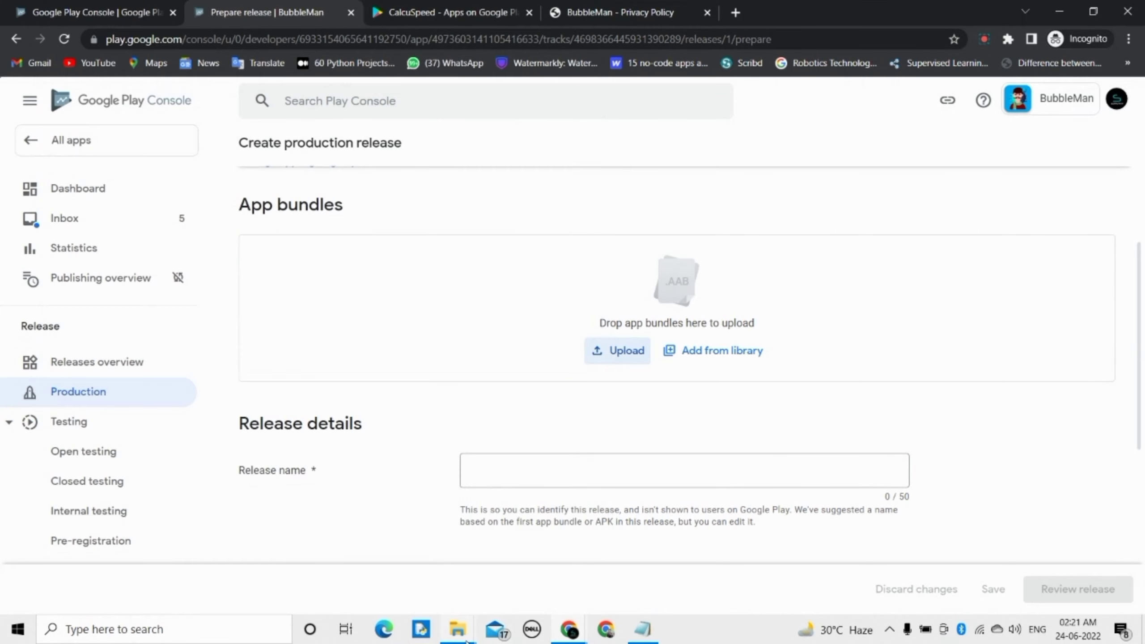
- Drag app-release.aab from the release folder into the release's App bundles upload area
click(405, 576)
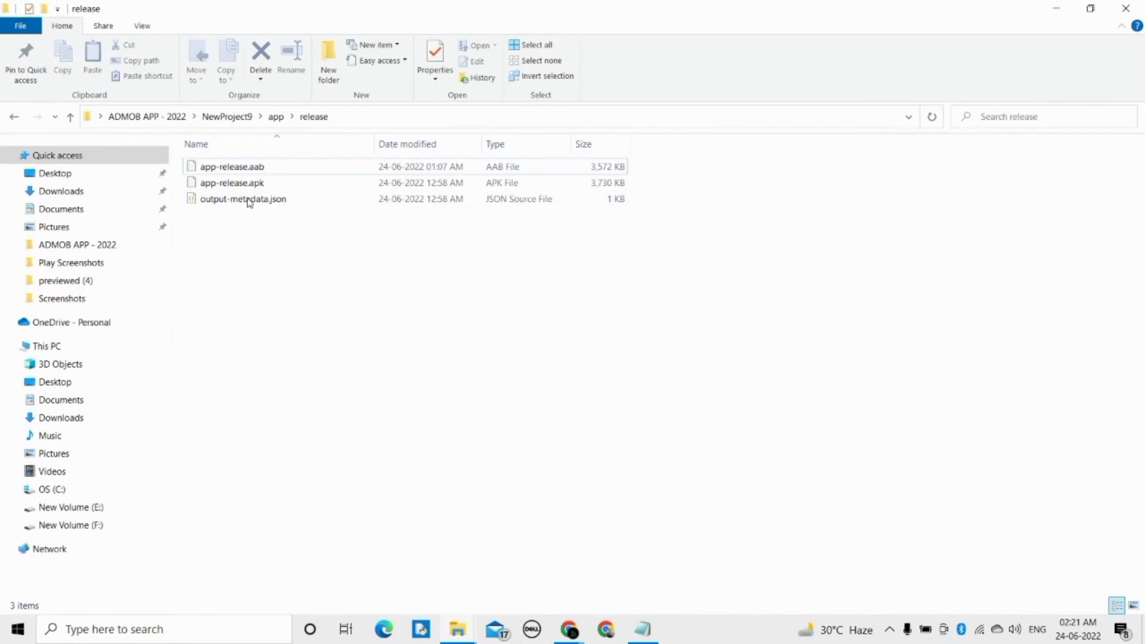
click(354, 170)
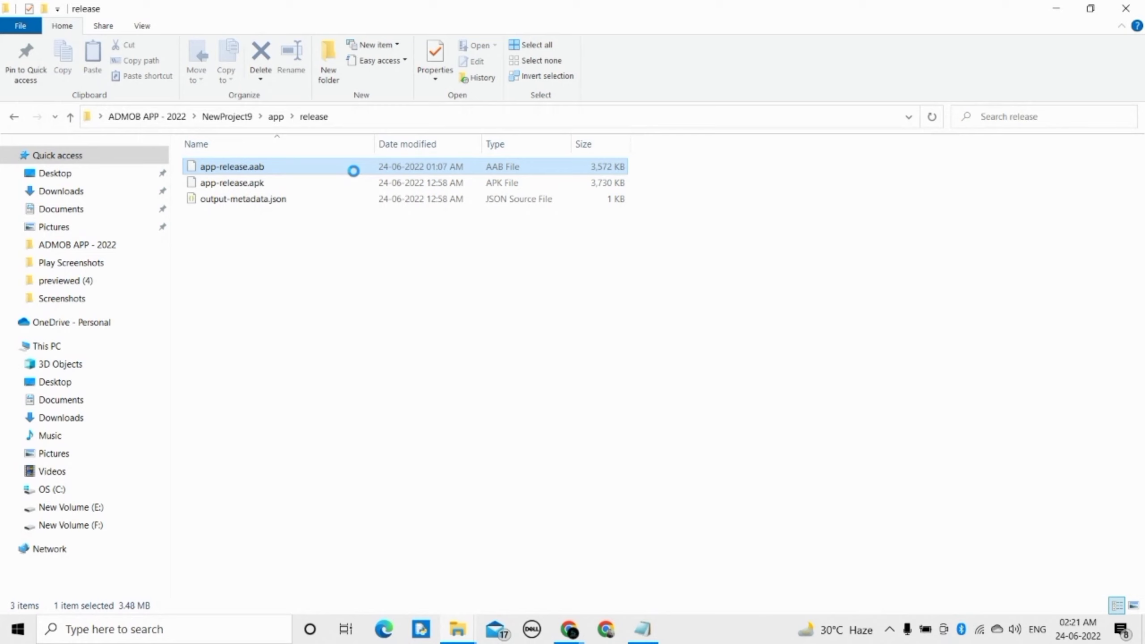
click(738, 224)
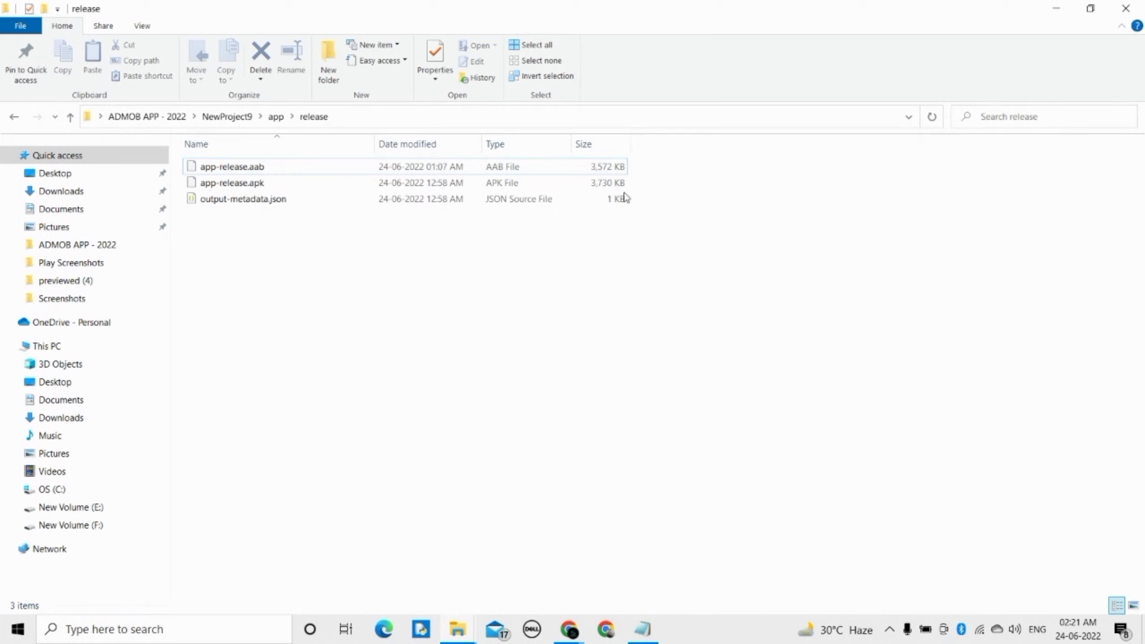
click(623, 166)
drag(624, 168, 584, 606)
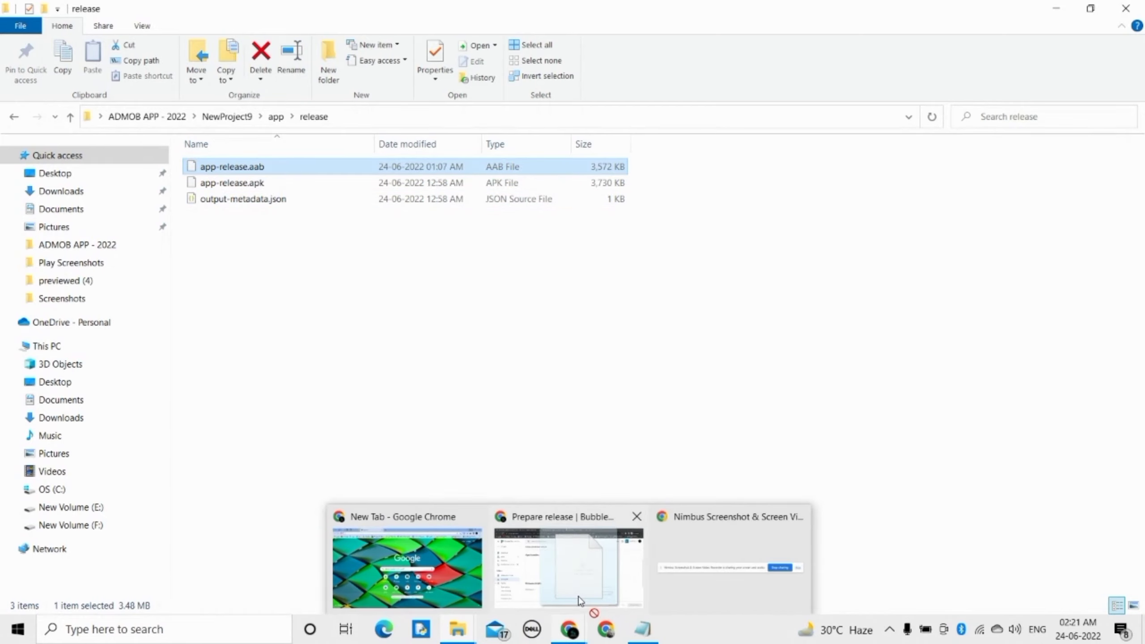
drag(584, 606, 660, 311)
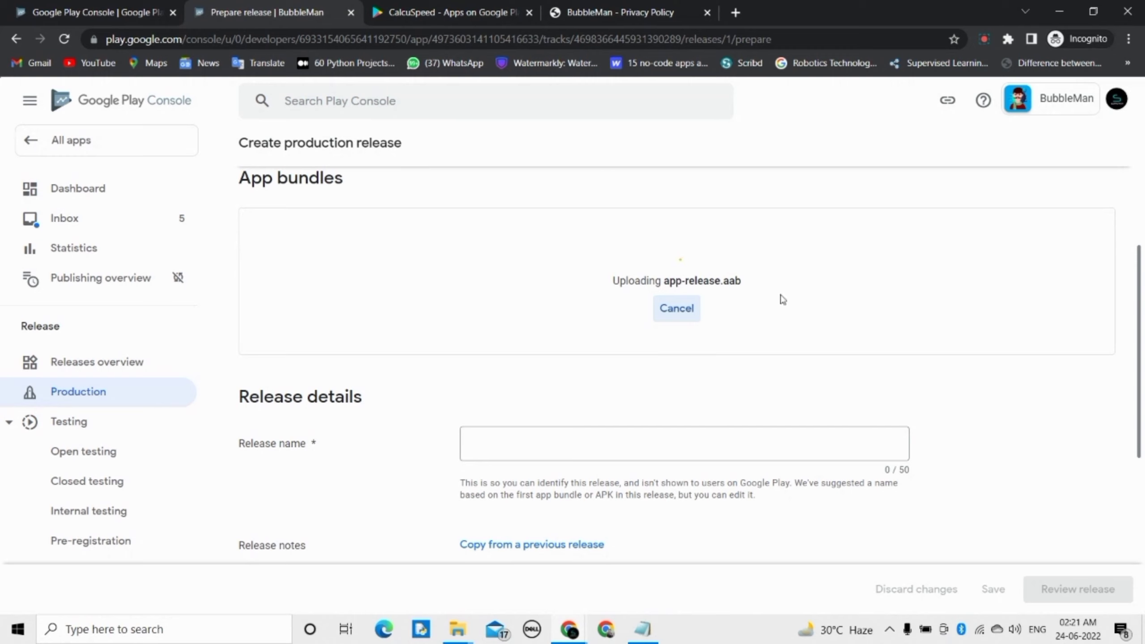
- Name the release BuubleMan and select the release notes placeholder line
click(579, 440)
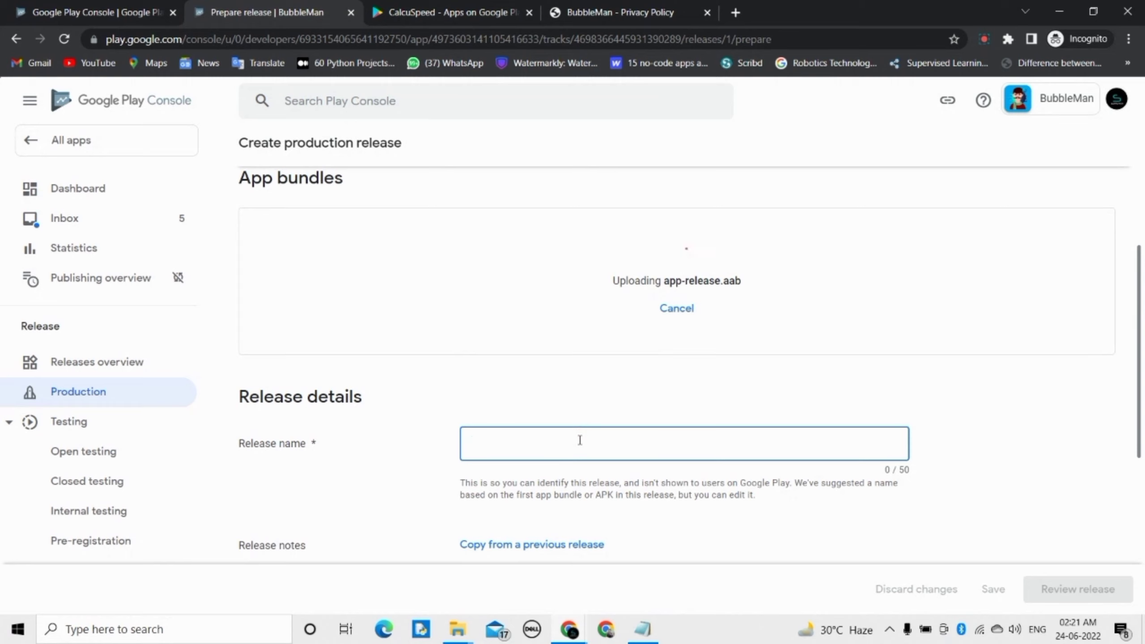
text(Buuble)
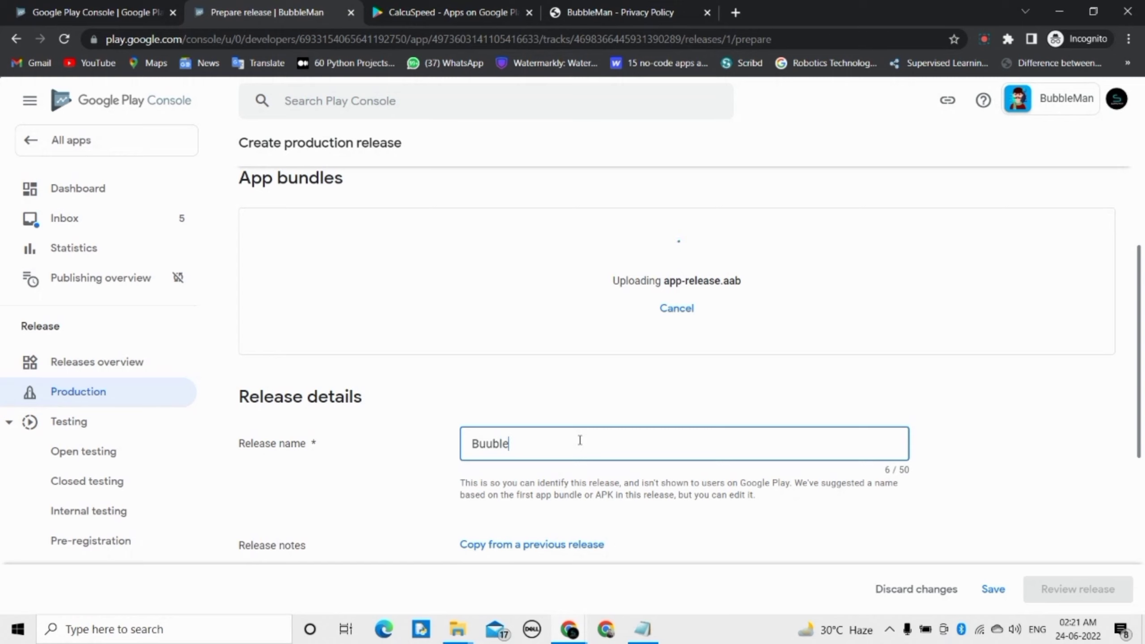
text(Man)
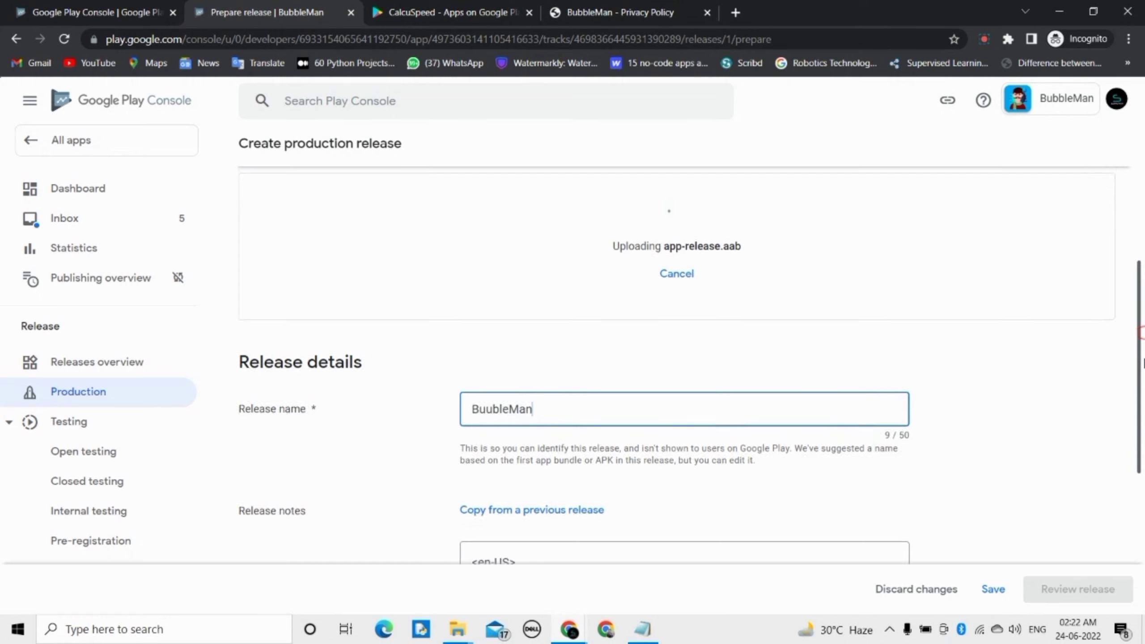
scroll(488, 401, down, 5)
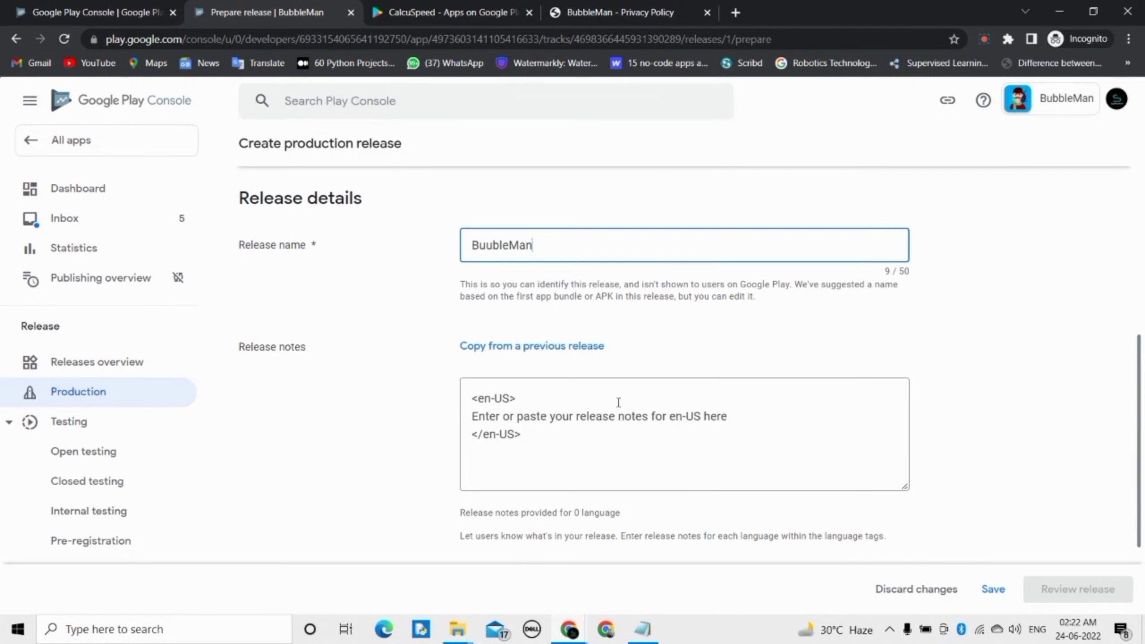
scroll(872, 268, up, 5)
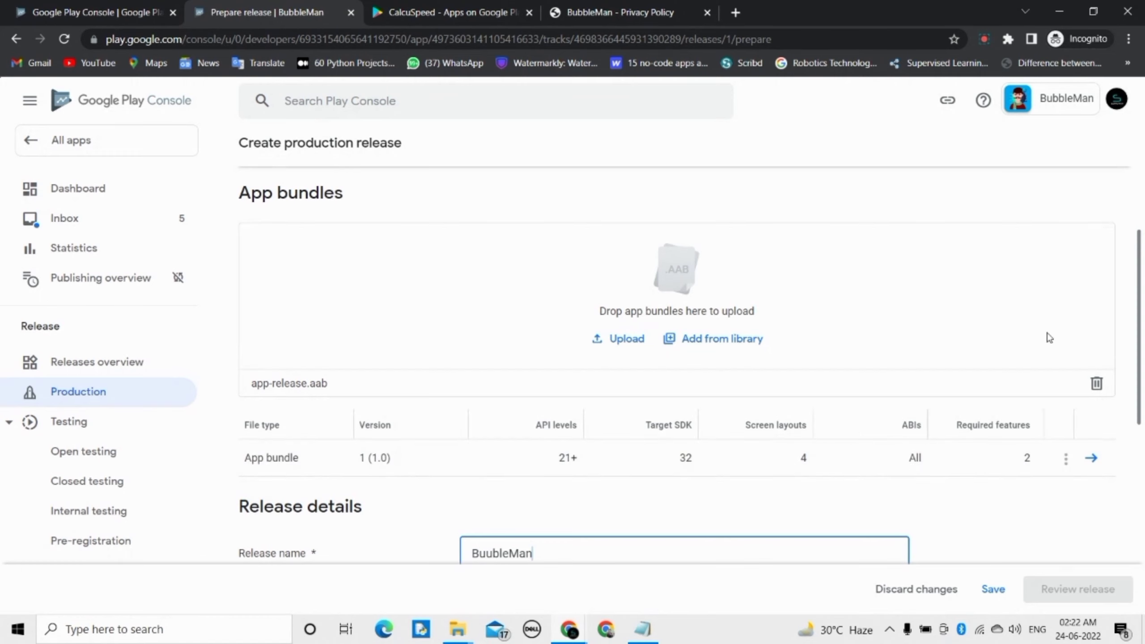
scroll(1143, 356, down, 2)
drag(1143, 356, 1142, 431)
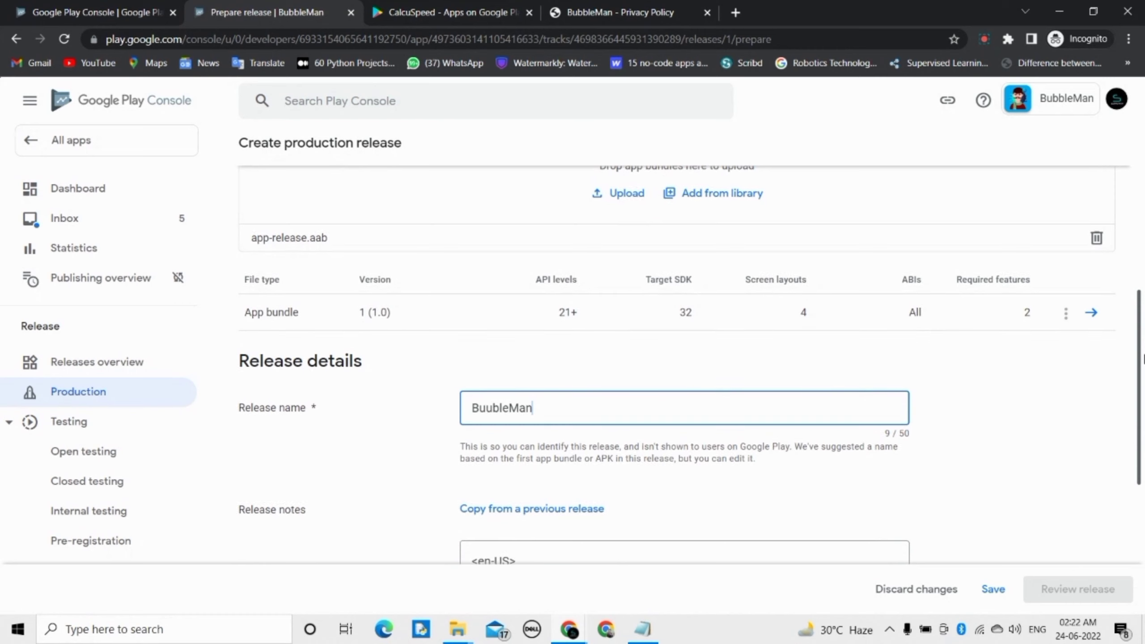
scroll(1143, 431, down, 2)
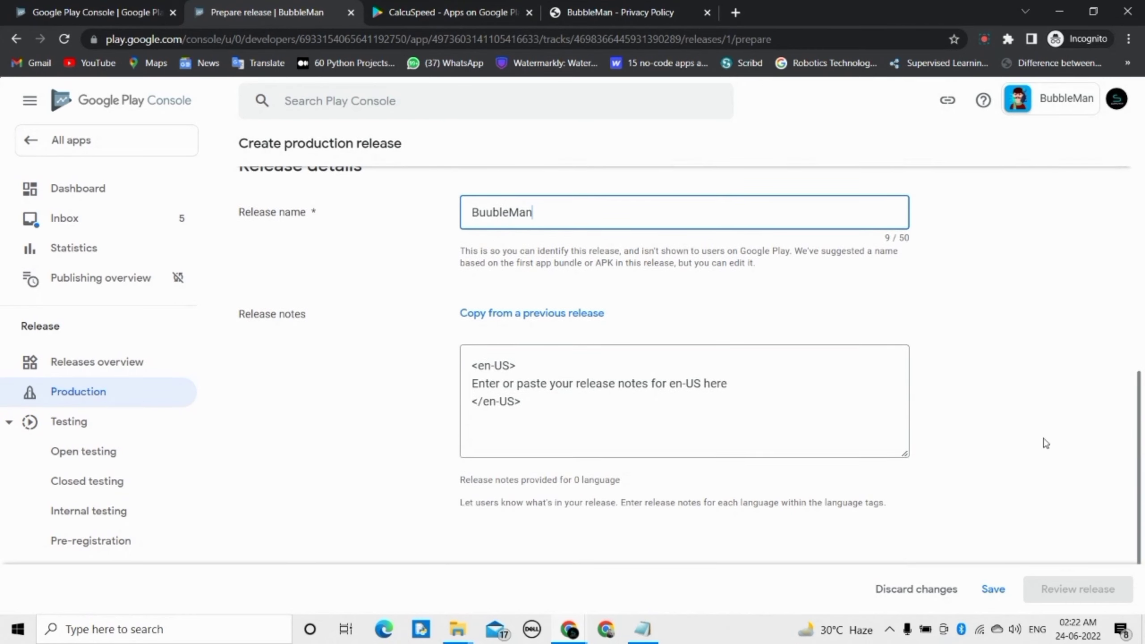
drag(469, 384, 780, 384)
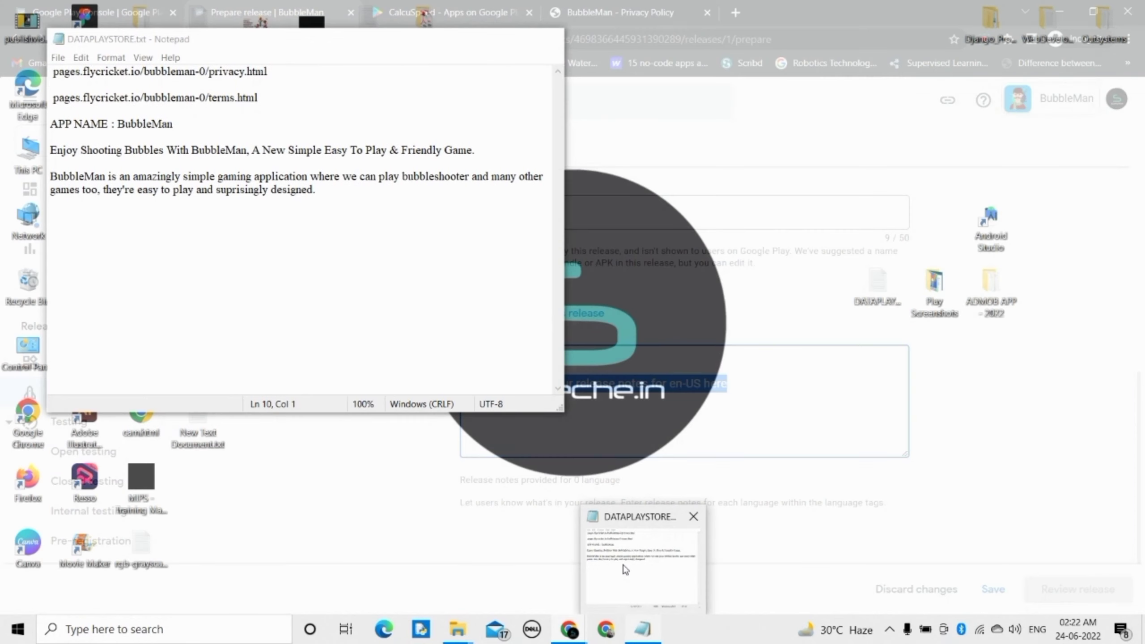
- Replace the en-US release notes placeholder with the BubbleMan description copied from Notepad
click(626, 571)
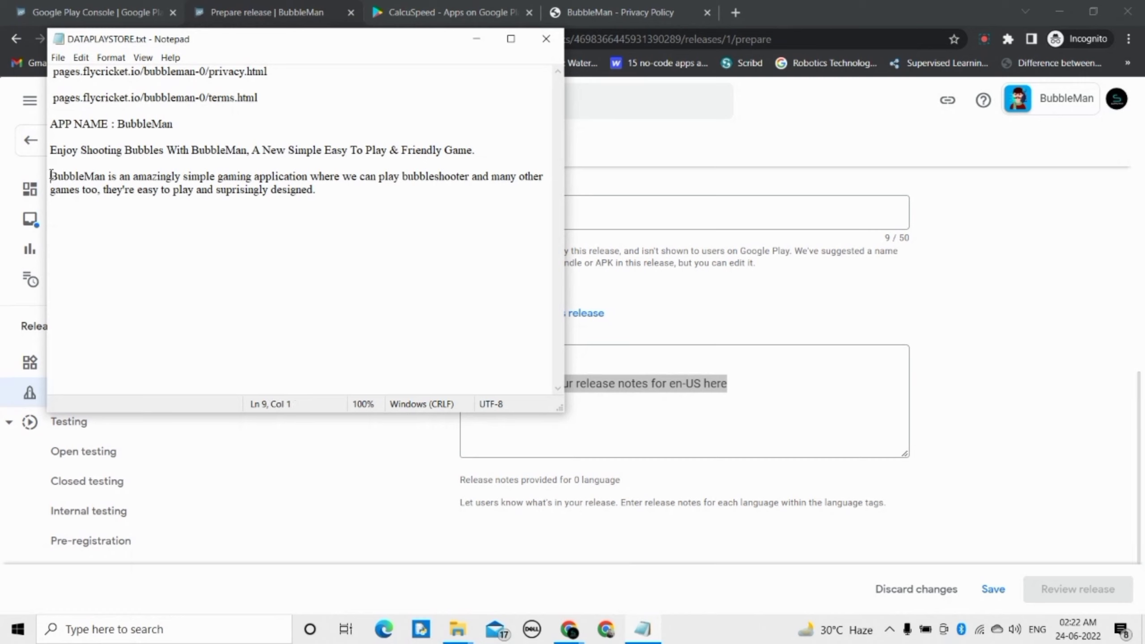
drag(54, 174, 342, 234)
key(ctrl+c)
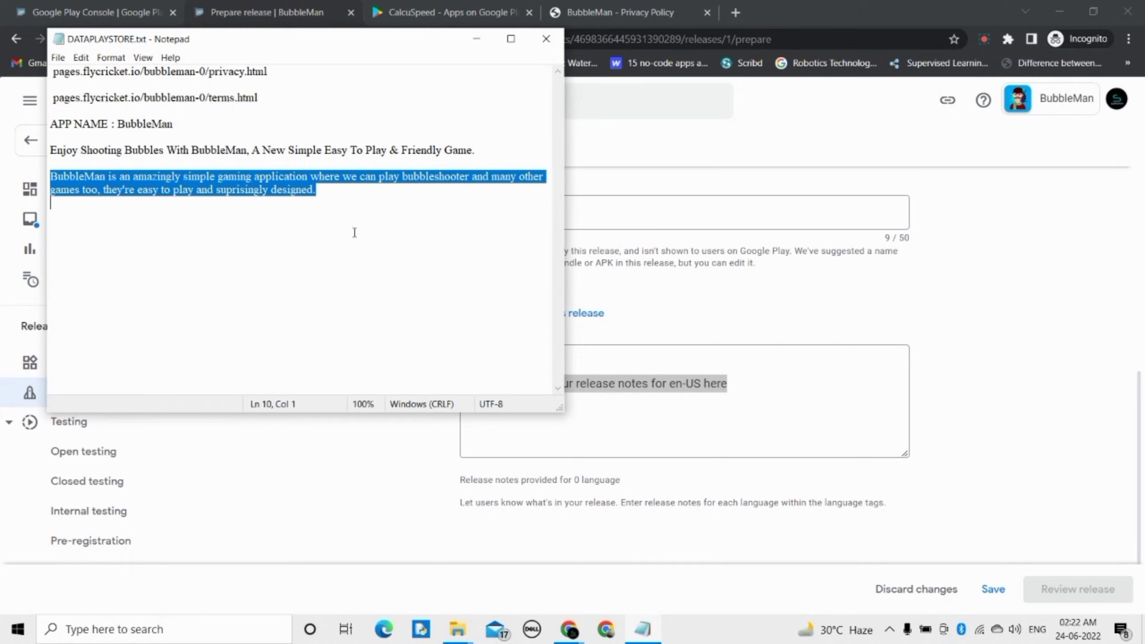
click(754, 376)
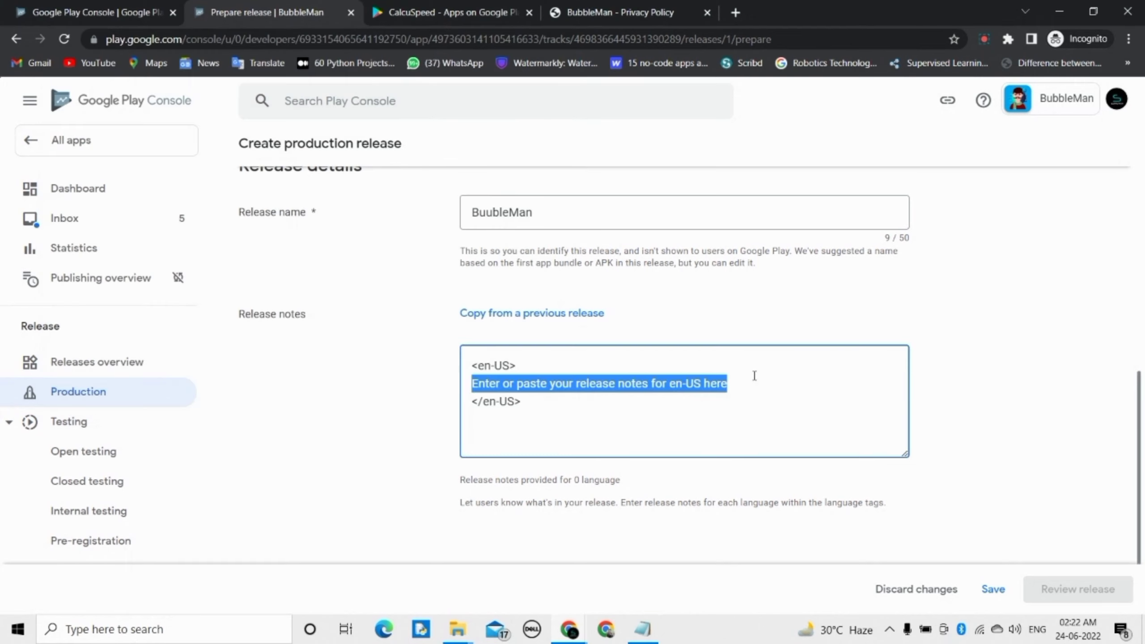
click(756, 387)
drag(755, 387, 496, 367)
click(464, 386)
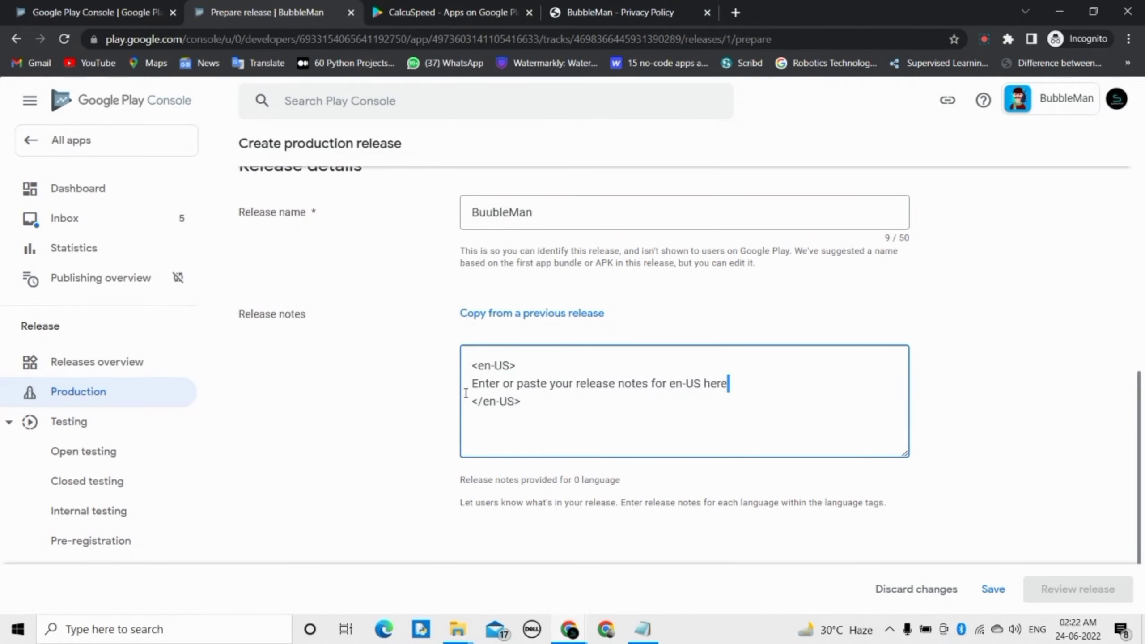
key(shift+End)
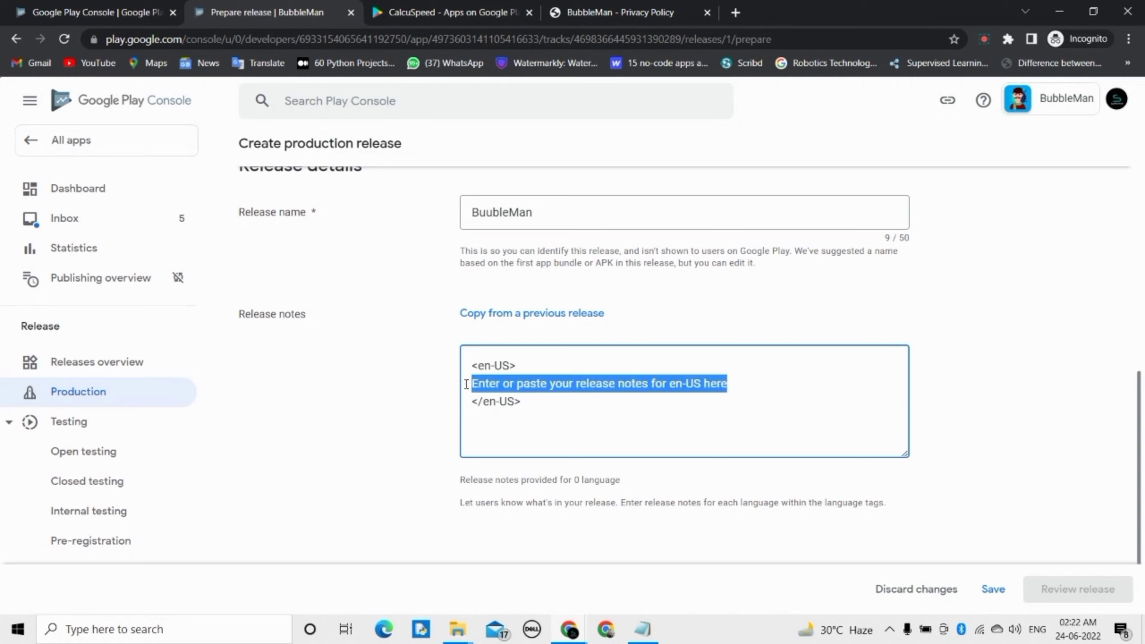
key(ctrl+v)
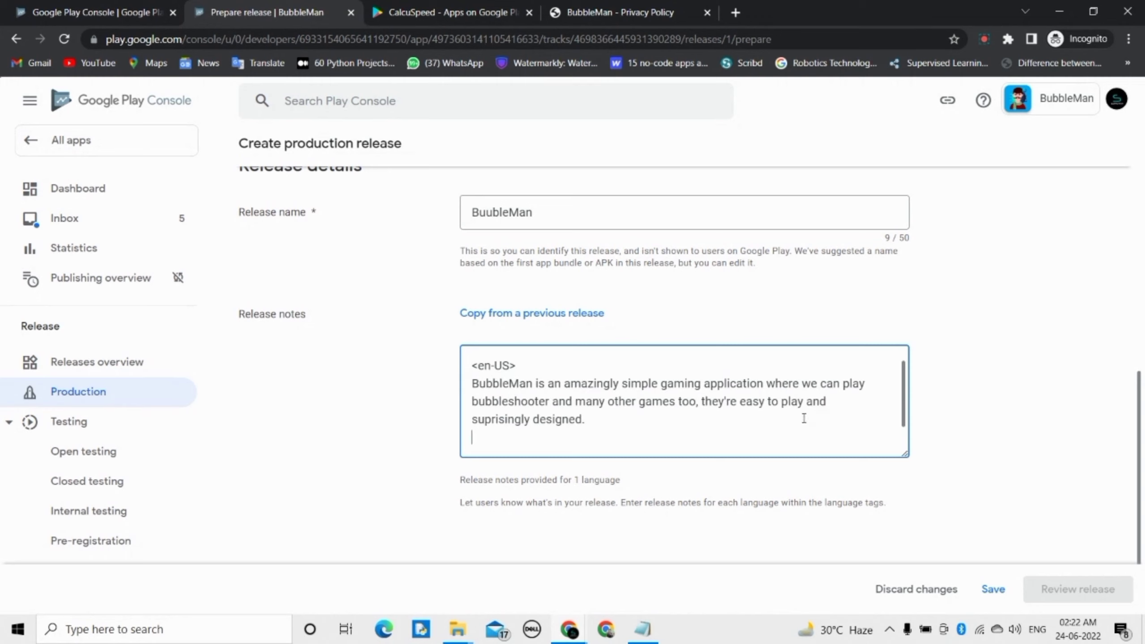
key(Down)
key(BackSpace)
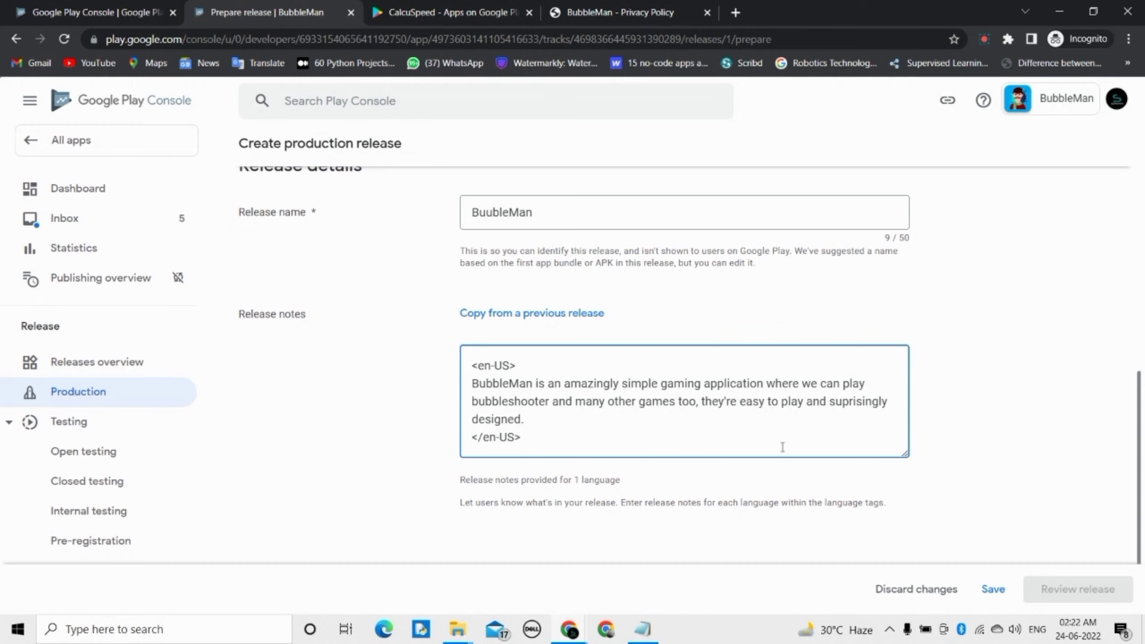
scroll(1144, 420, down, 2)
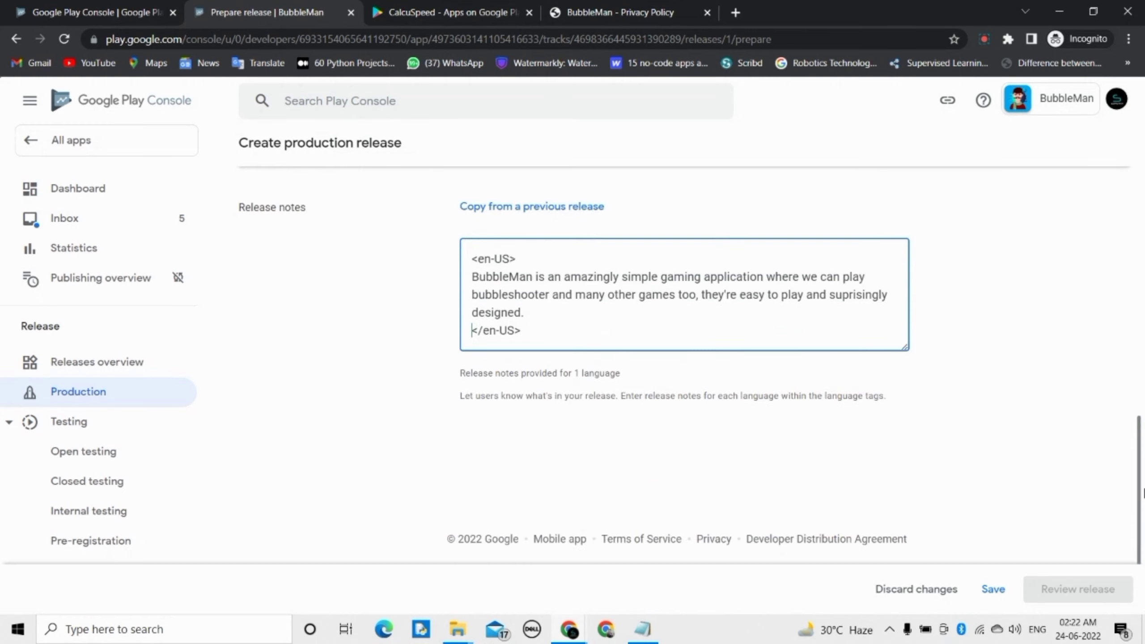
- Save the release and review it, expanding the missing deobfuscation file warning
click(993, 590)
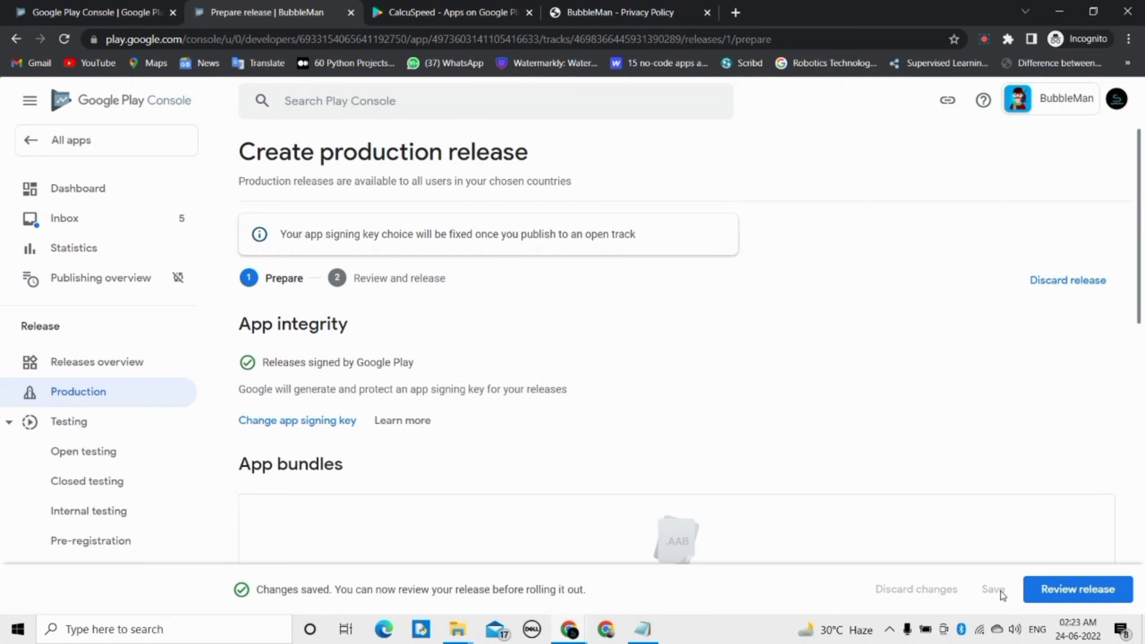
drag(1143, 210, 1143, 507)
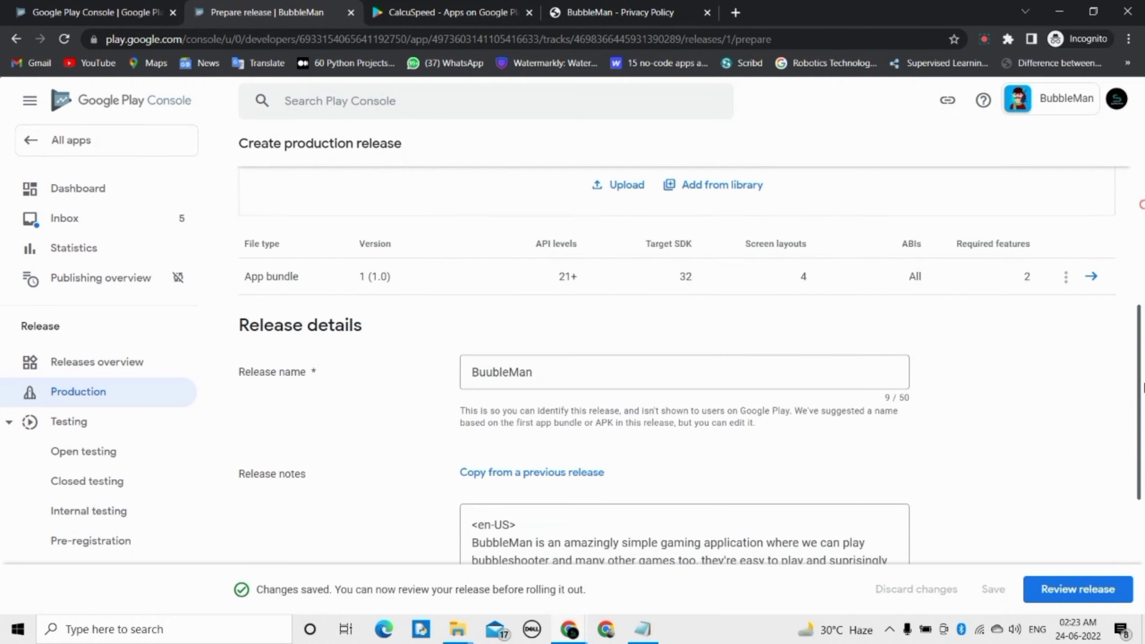
click(1070, 589)
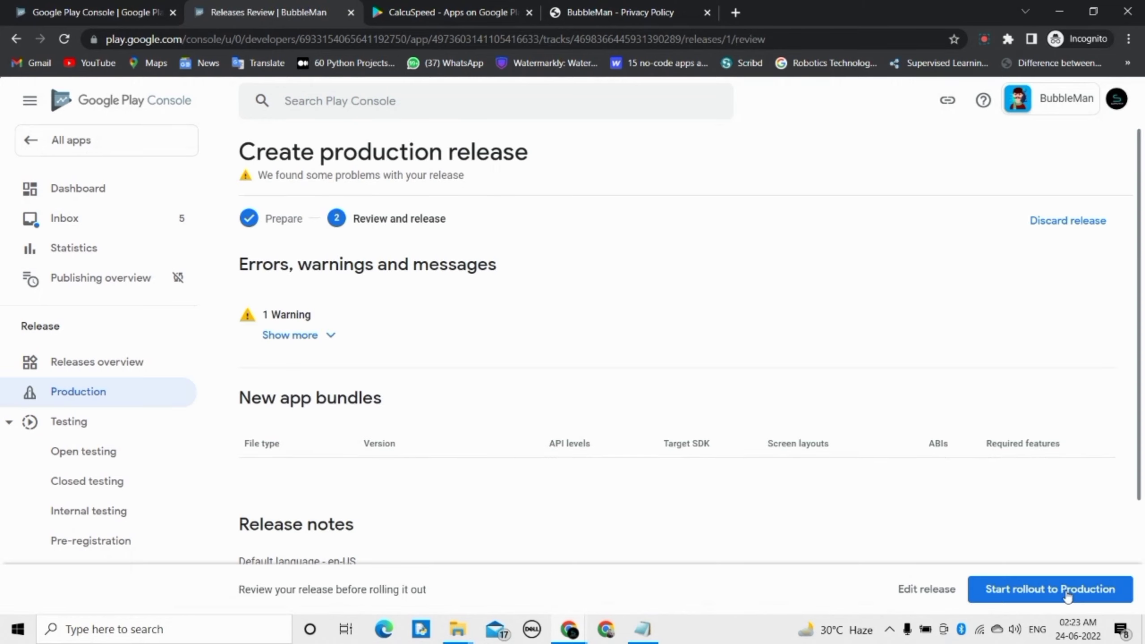
click(309, 339)
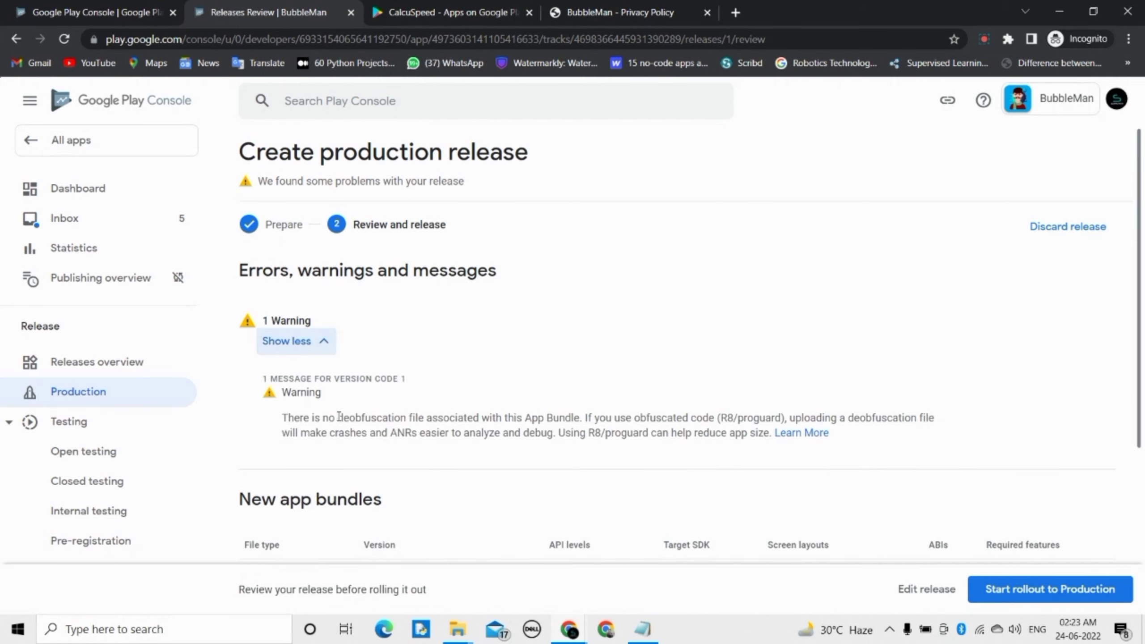
drag(339, 417, 586, 420)
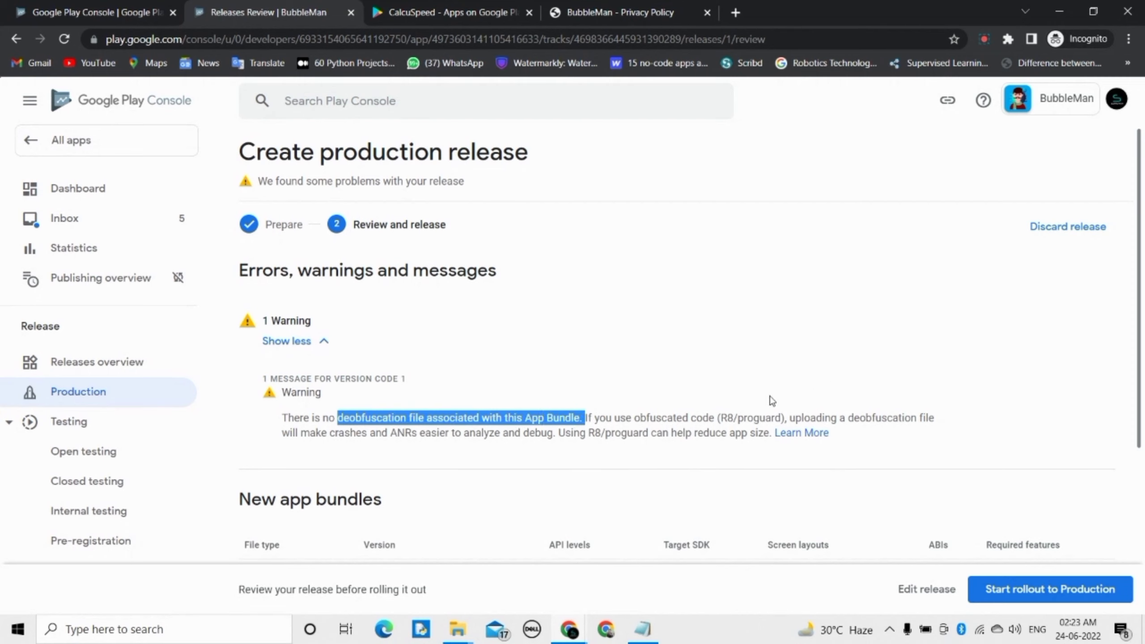
click(930, 408)
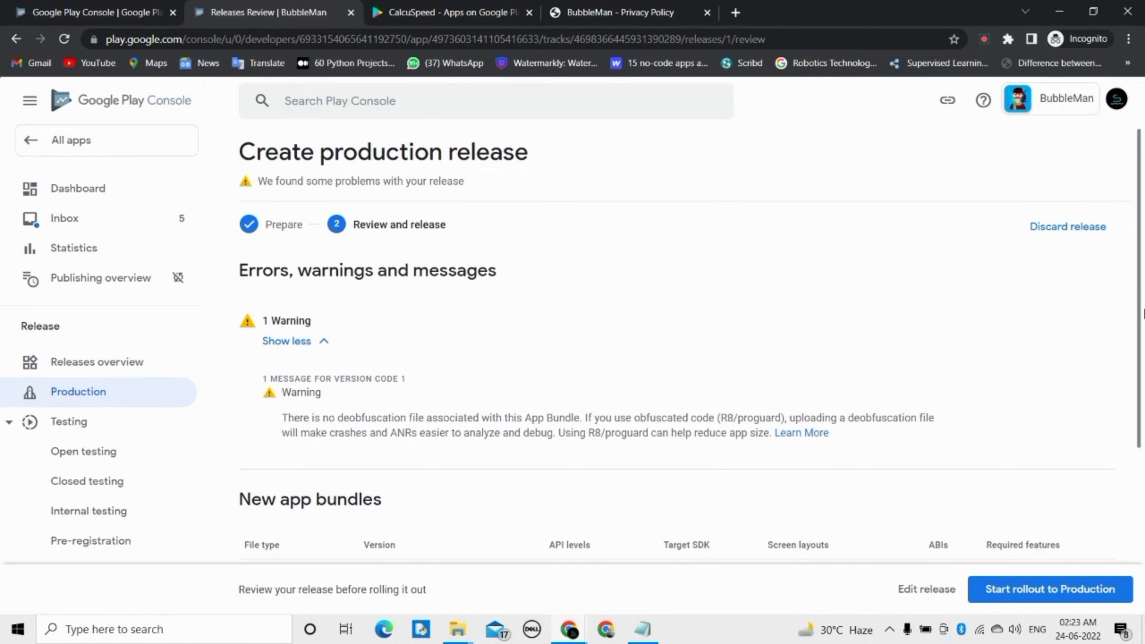
- Start the rollout to Production and confirm it
scroll(1141, 314, down, 5)
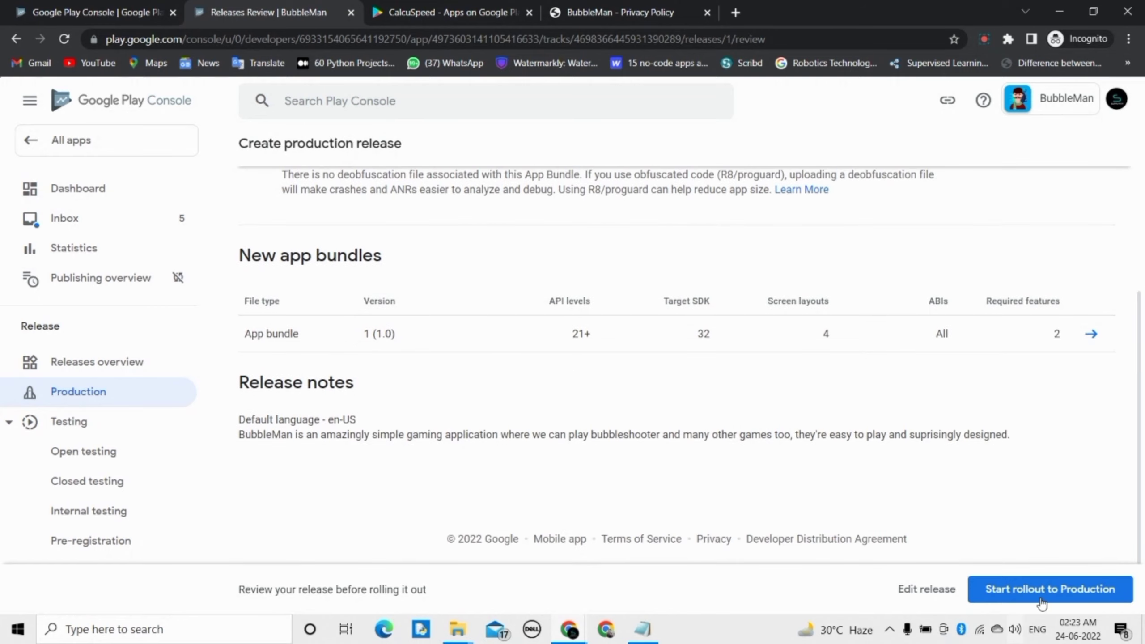
click(1053, 588)
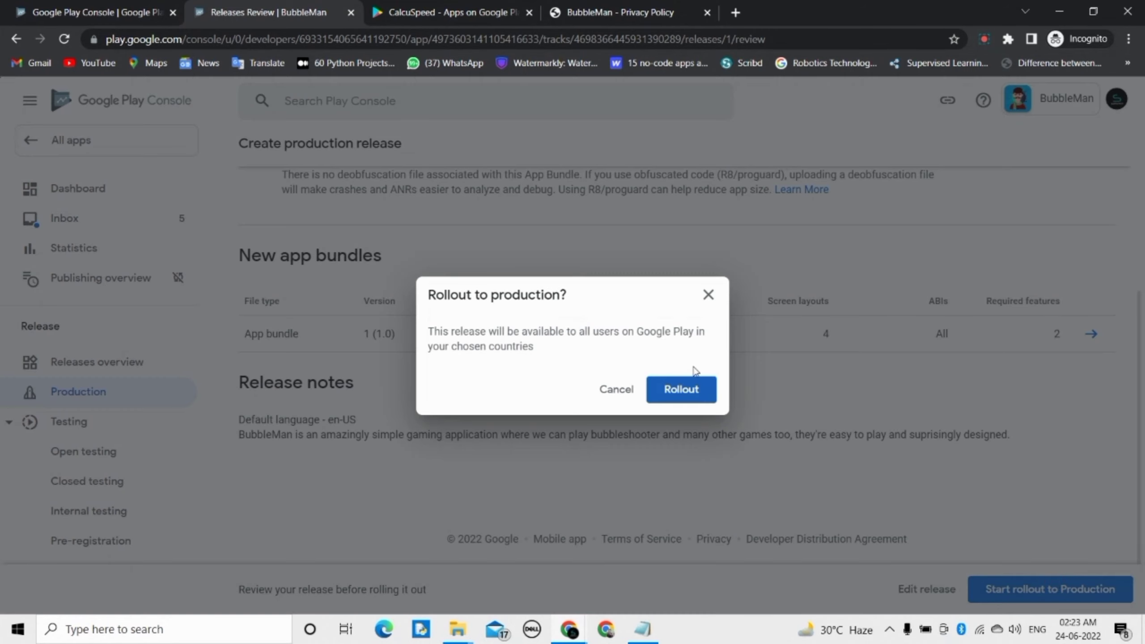
click(678, 391)
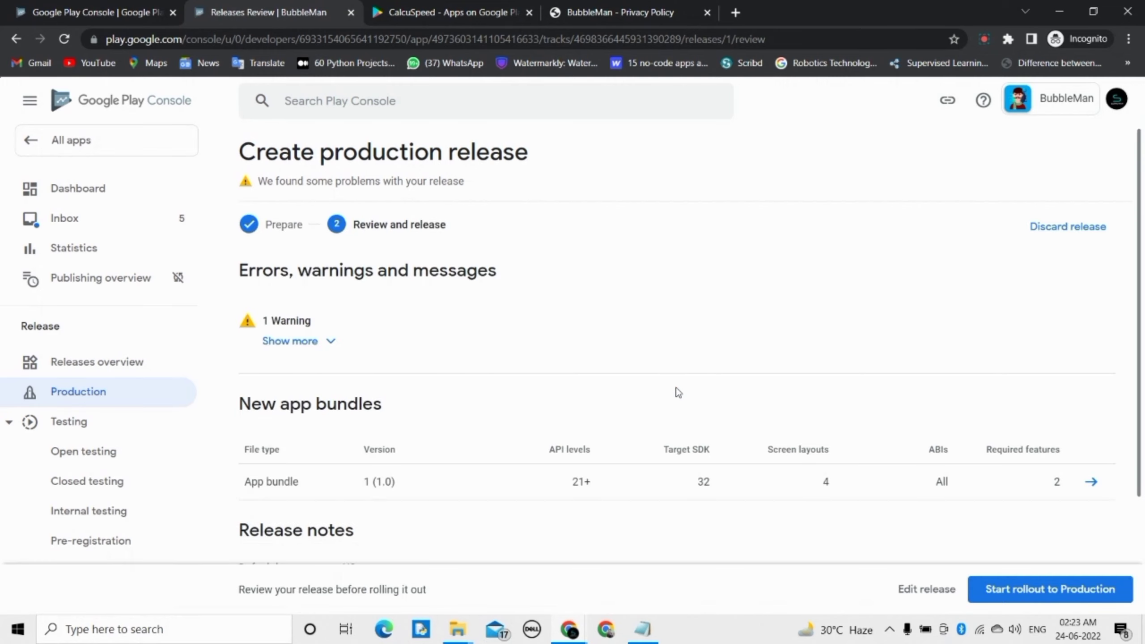
- Open the BuubleMan release details and check its In review status and 1 (1.0) bundle
click(1059, 589)
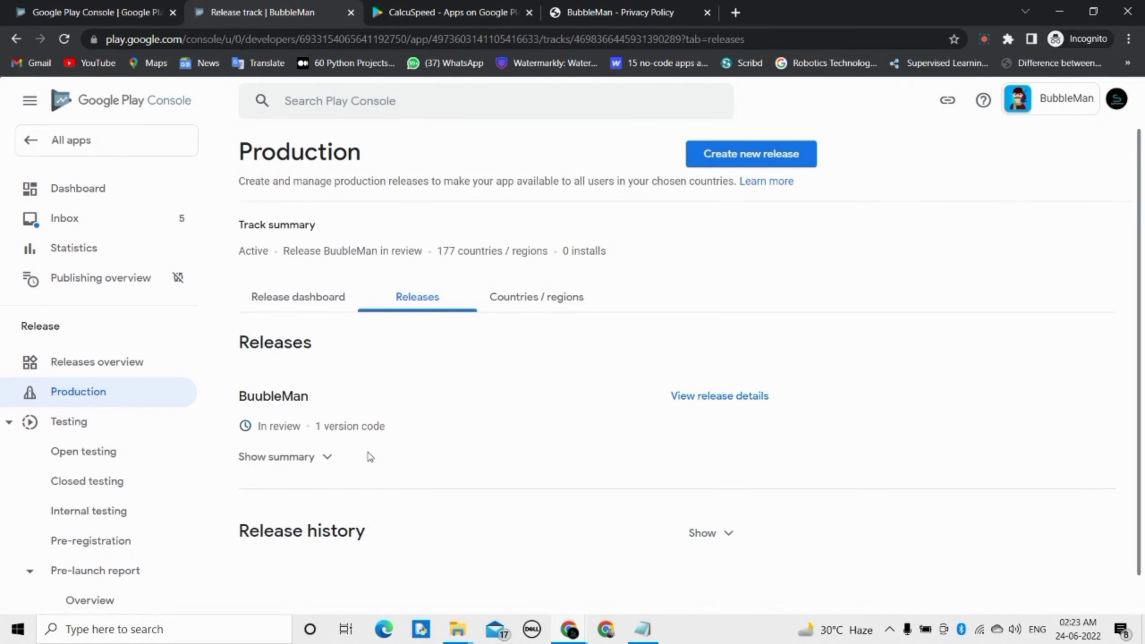
click(707, 396)
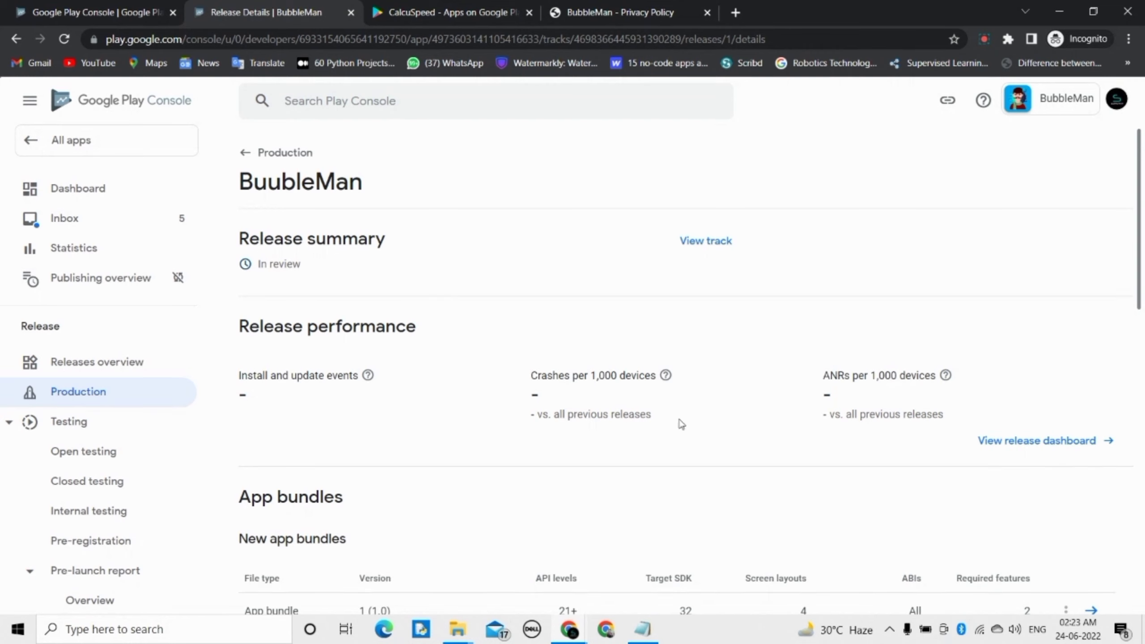
drag(1143, 211, 1144, 247)
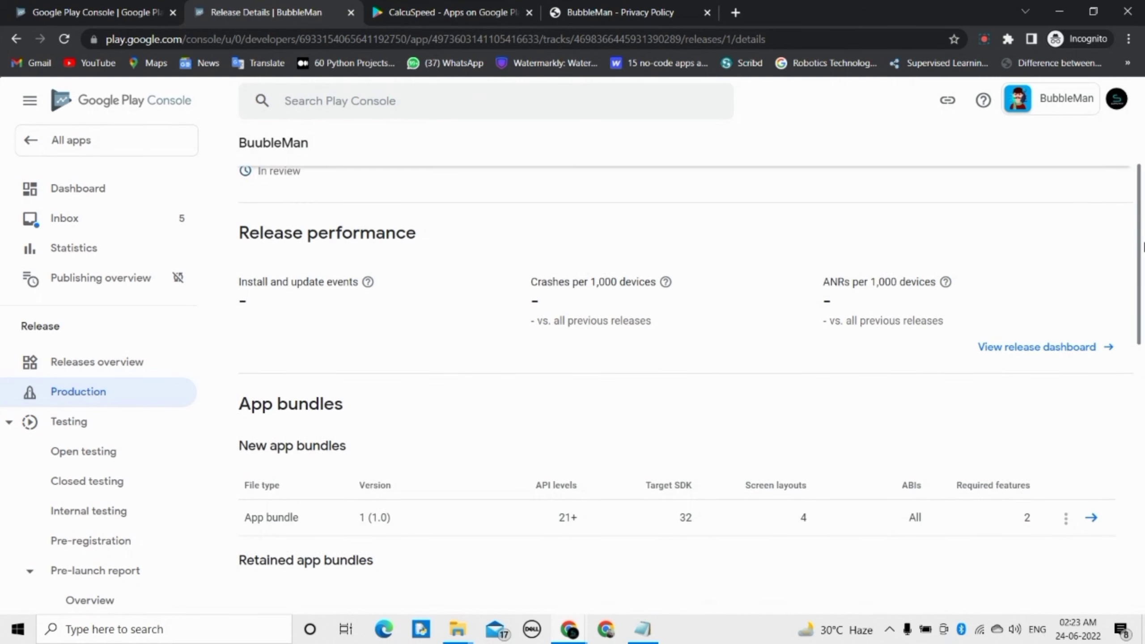
drag(1143, 248, 1143, 197)
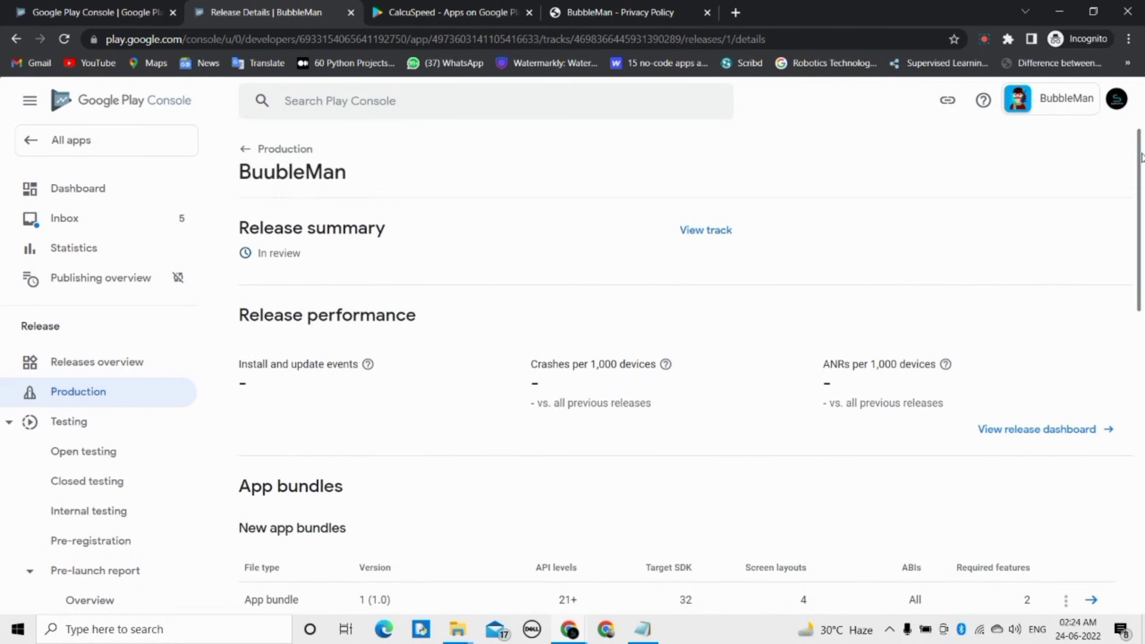
- Open BubbleMan's public Google Play page from the dashboard, which reports Not Found
click(113, 189)
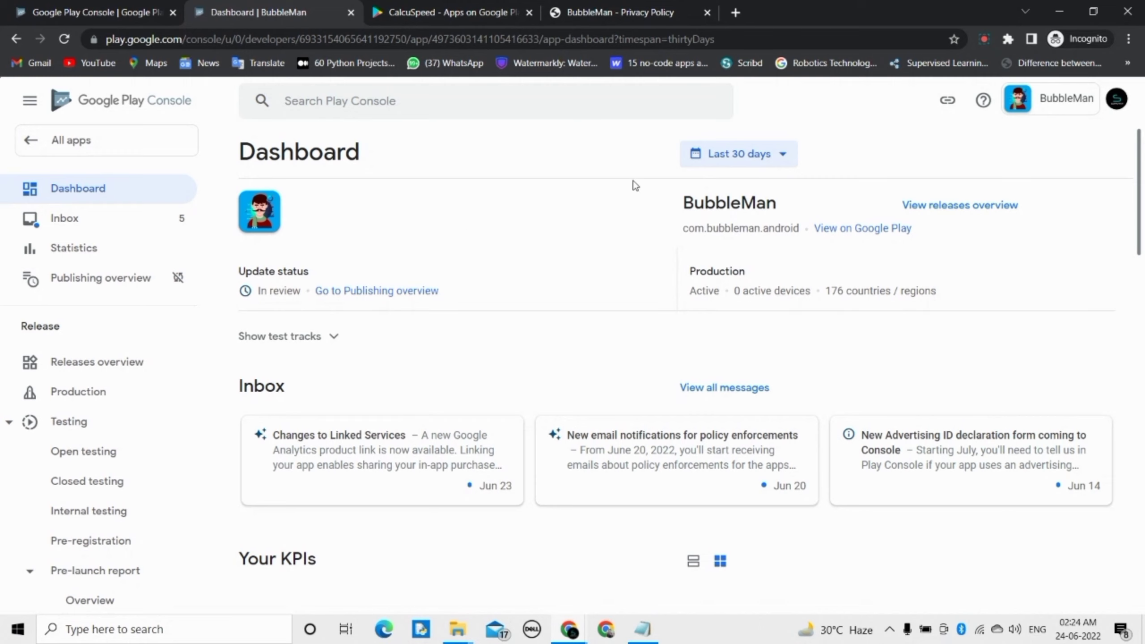
click(835, 229)
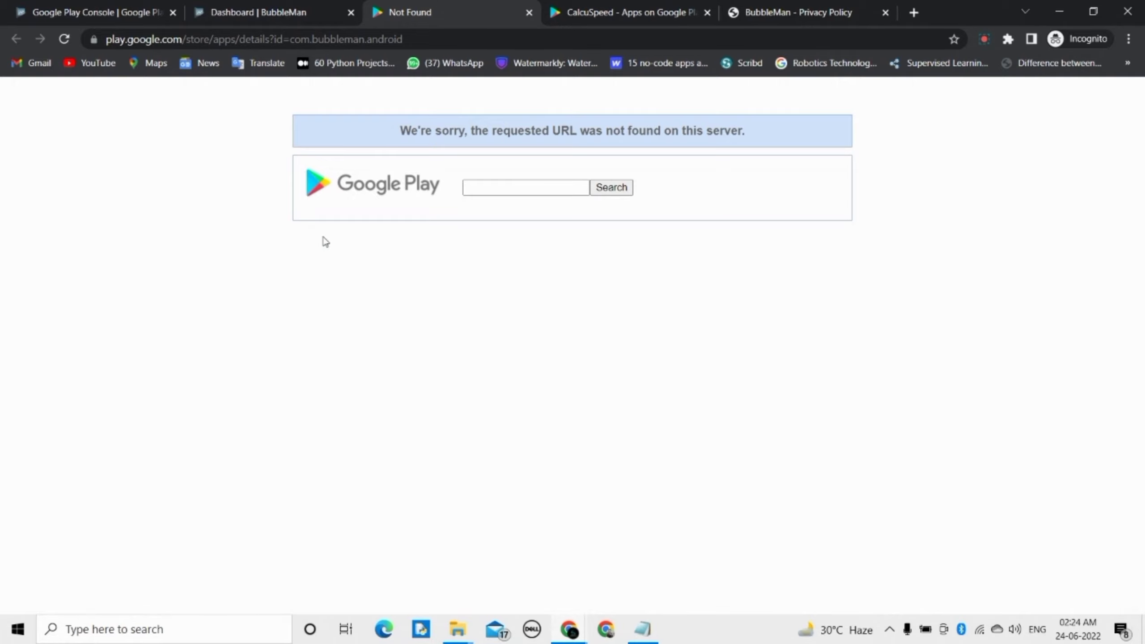
click(65, 41)
click(453, 38)
click(453, 38)
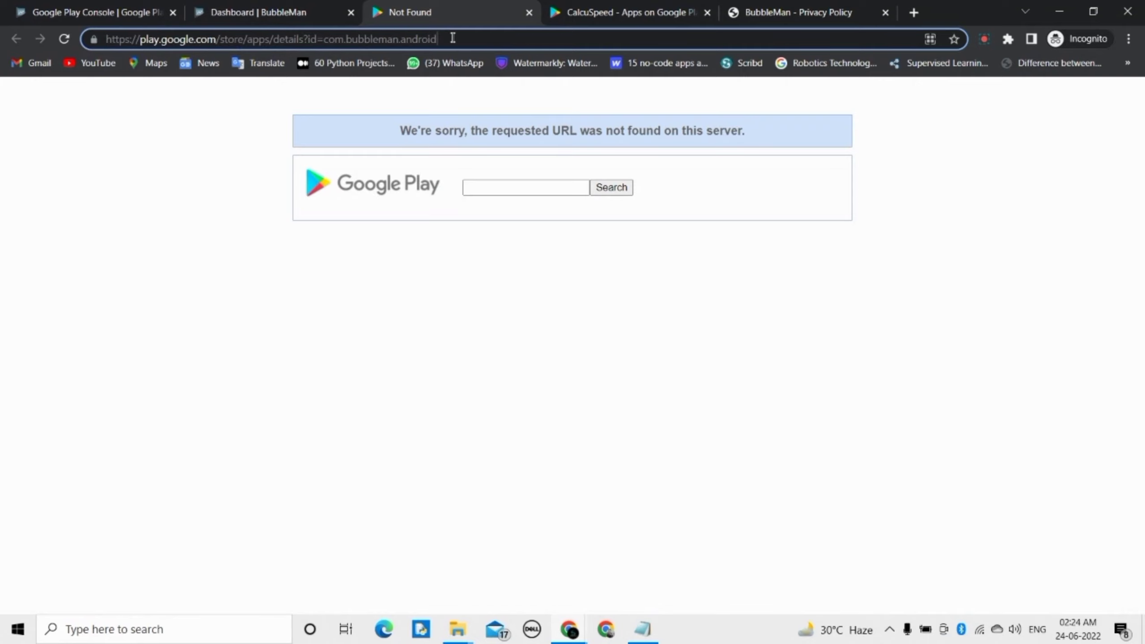
key(ctrl+a)
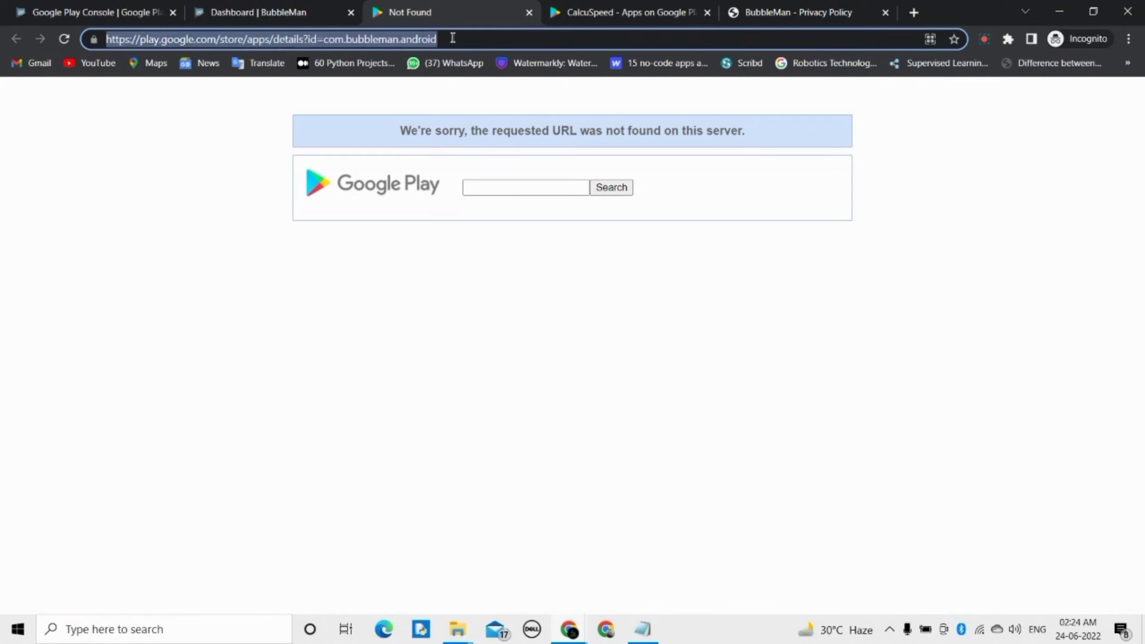
click(483, 381)
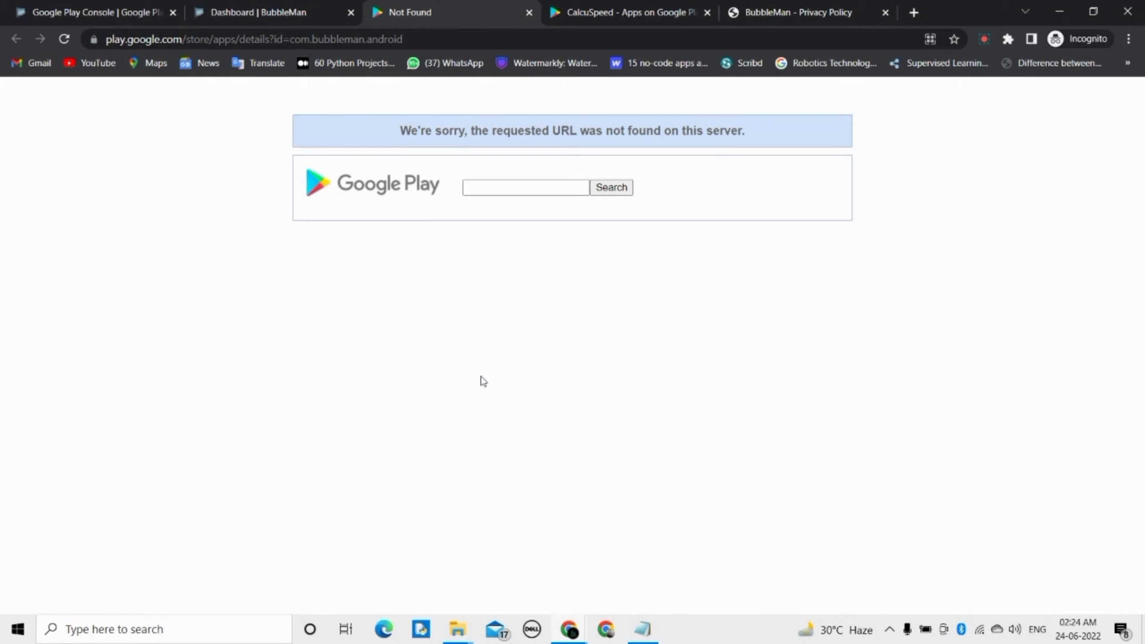
click(259, 5)
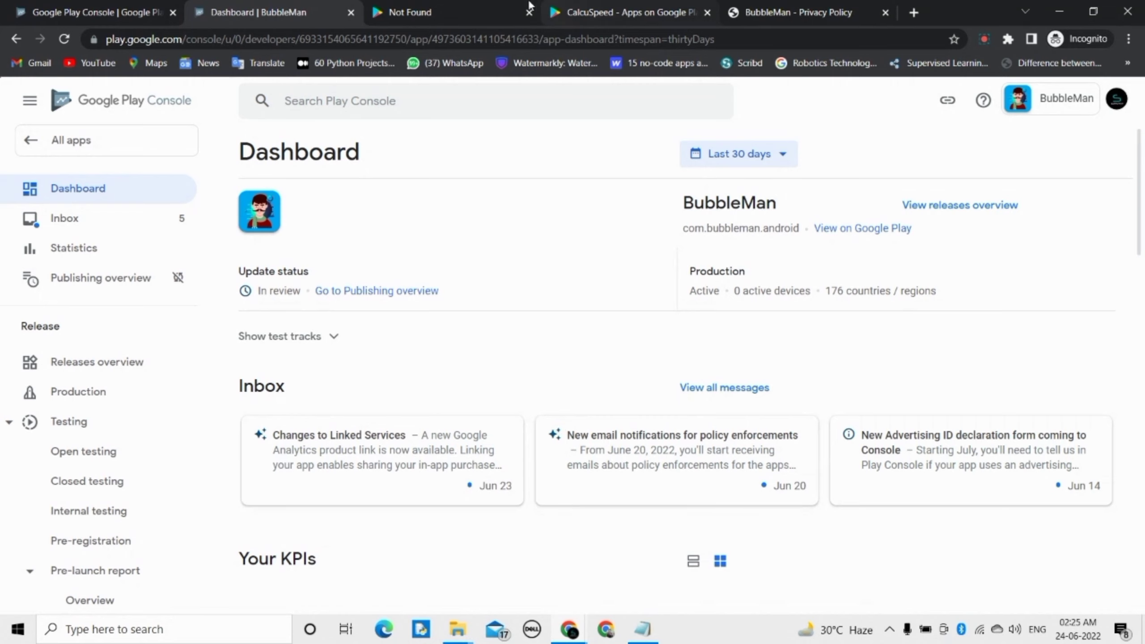
click(473, 12)
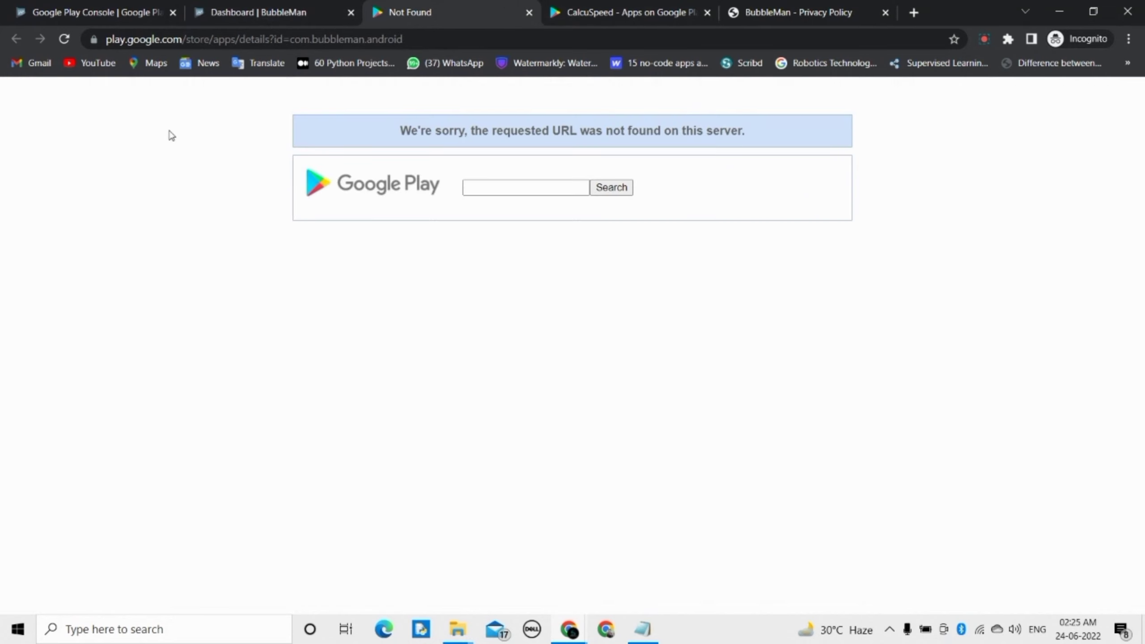